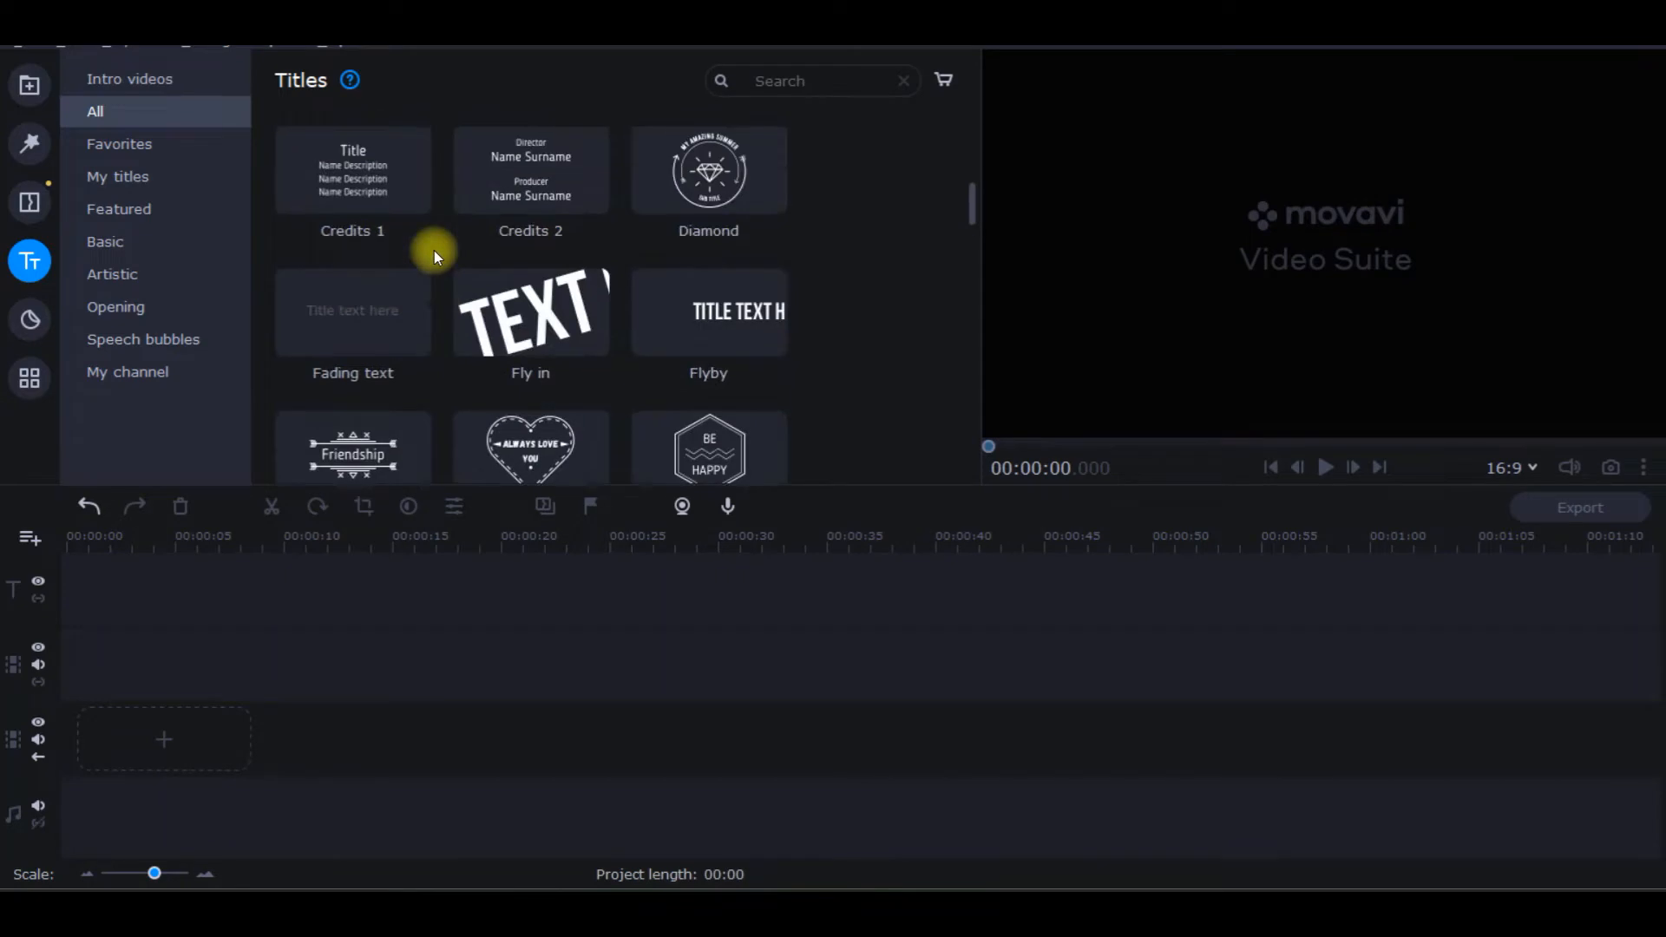
# Add the favourite Simple text title to the start of the main video track
pyautogui.scroll(-5, 434, 250)
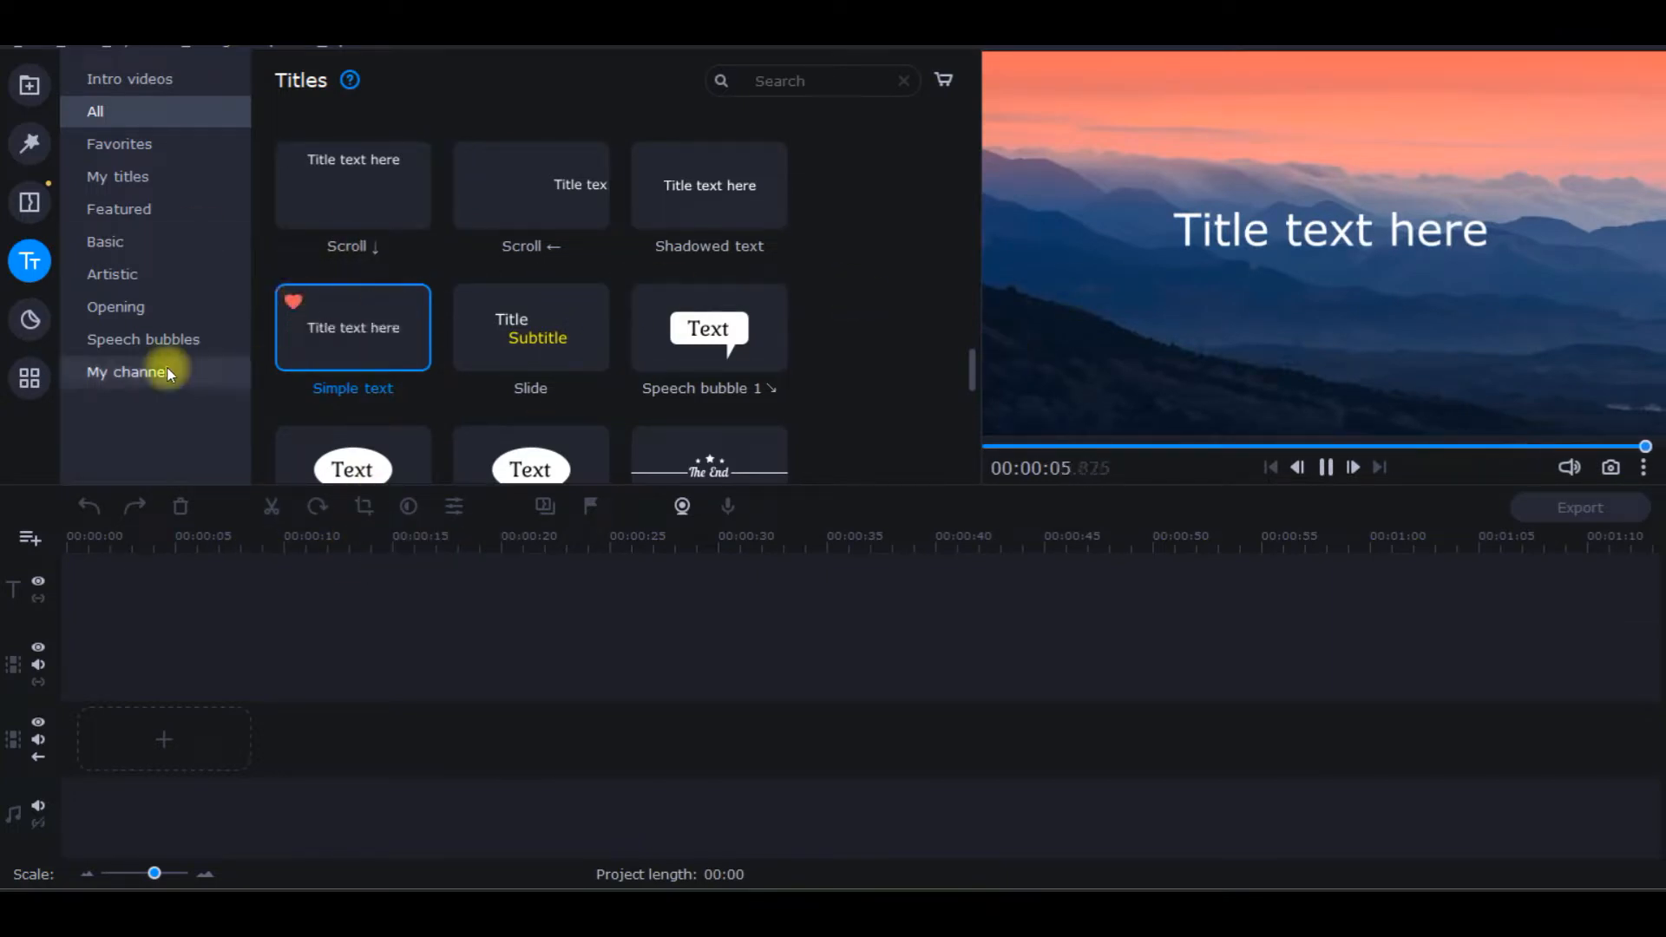
pyautogui.click(123, 371)
pyautogui.click(154, 147)
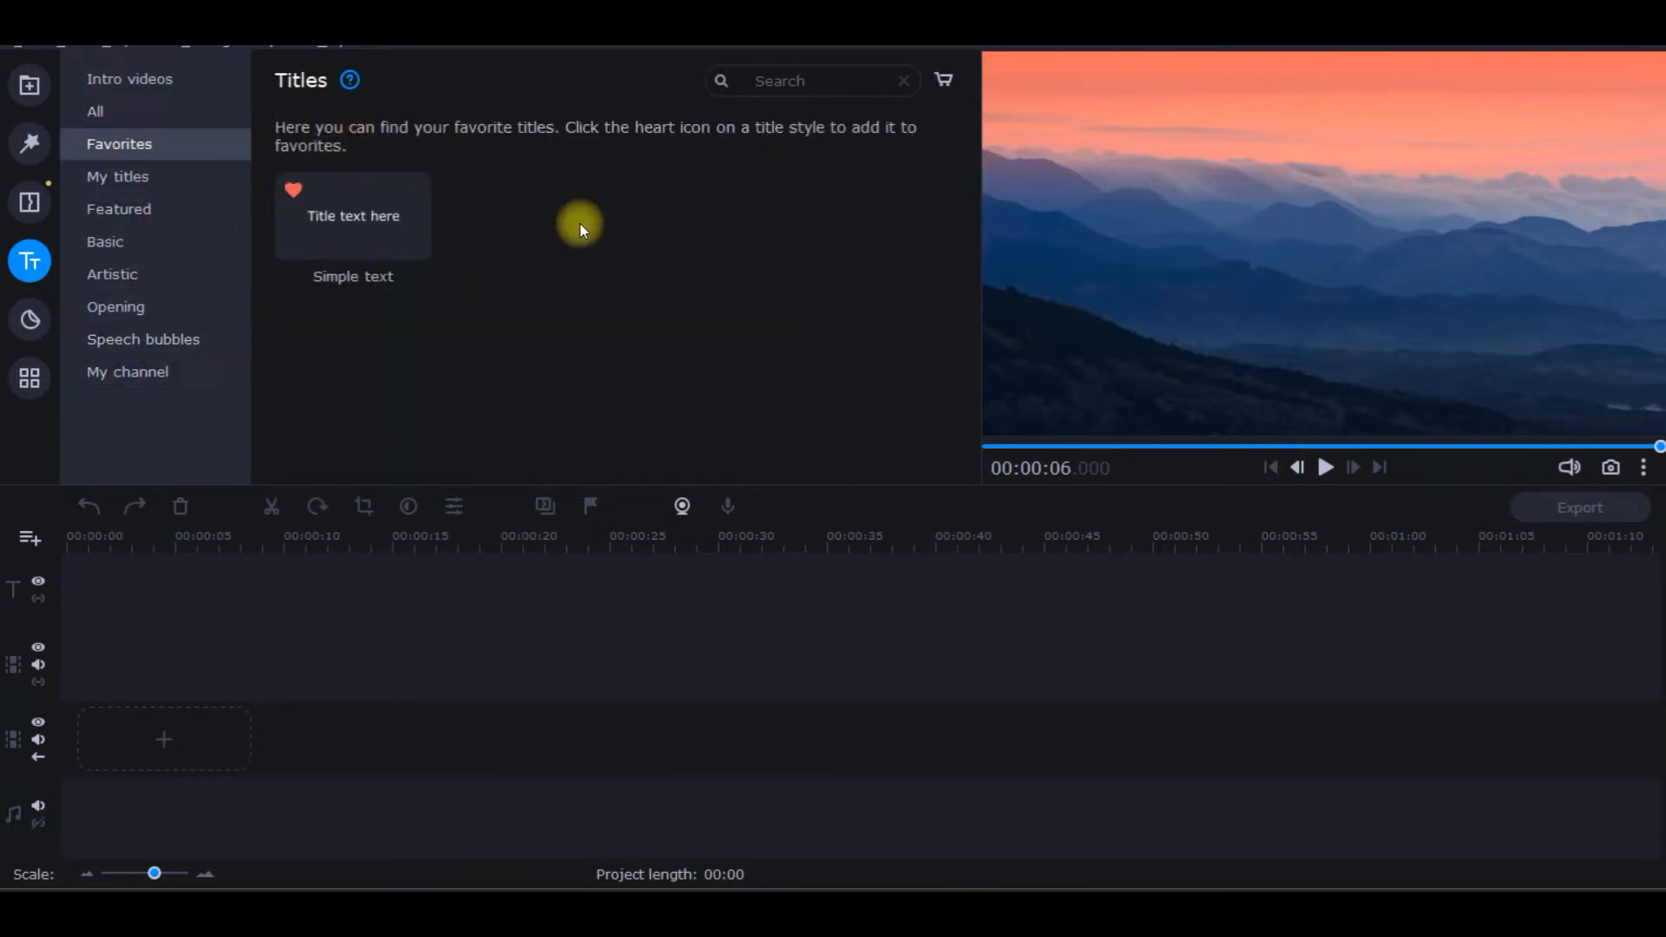
pyautogui.moveTo(378, 222); pyautogui.dragTo(82, 710)
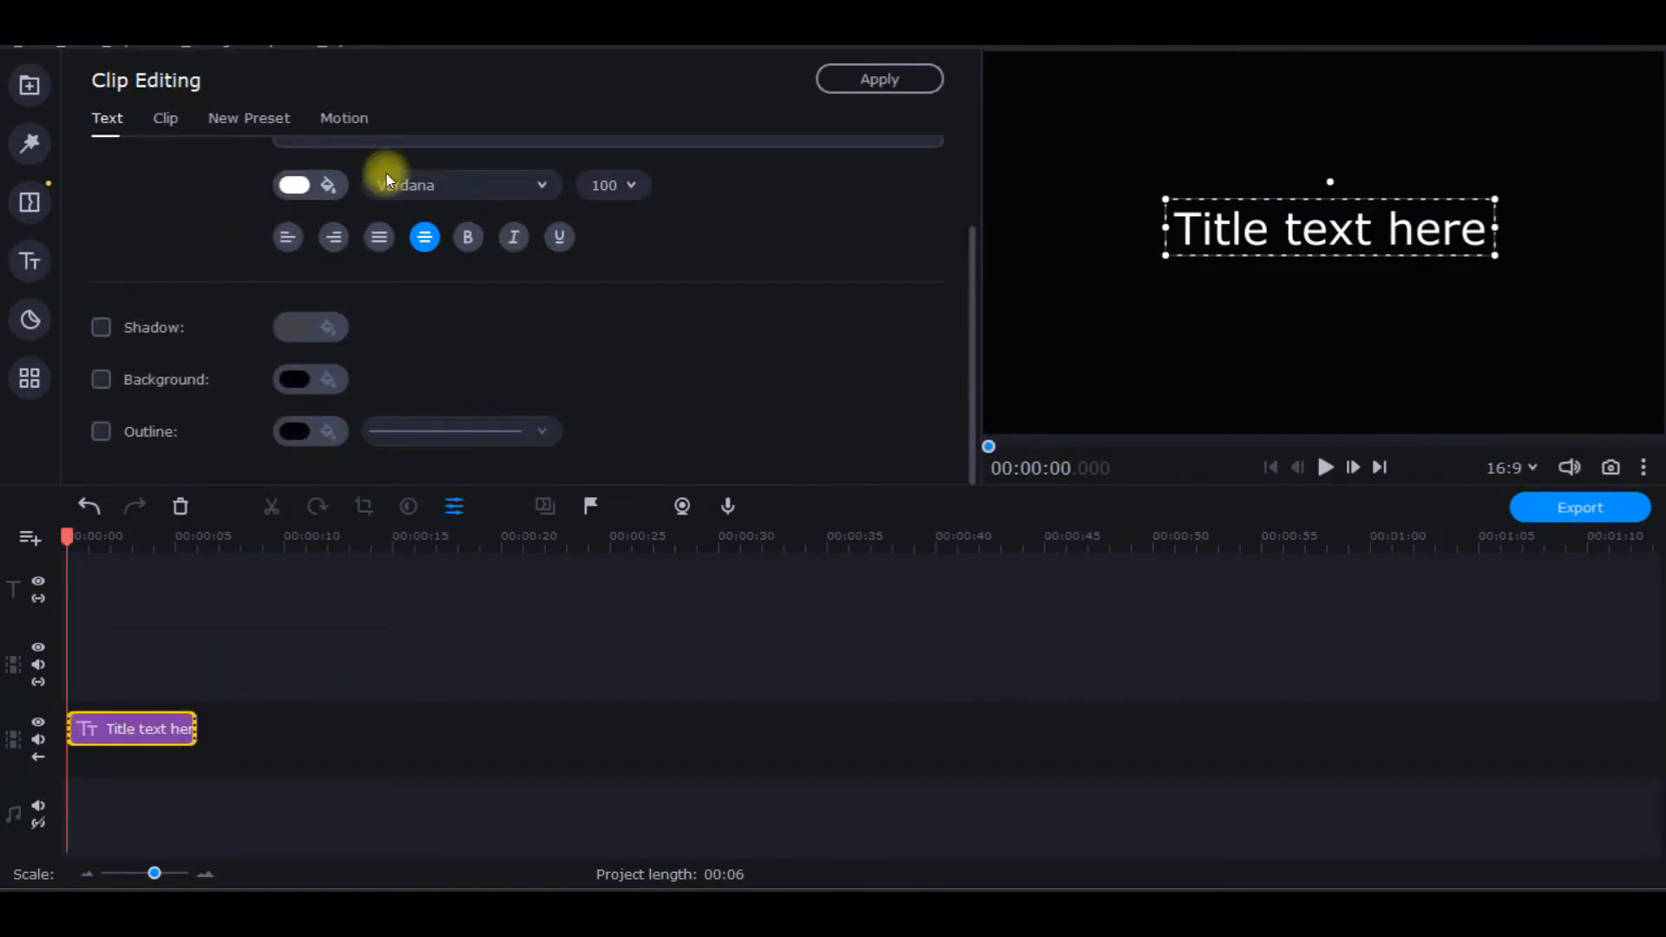
# Replace the title clip's placeholder text with NATURE
pyautogui.scroll(3, 356, 305)
pyautogui.click(433, 201)
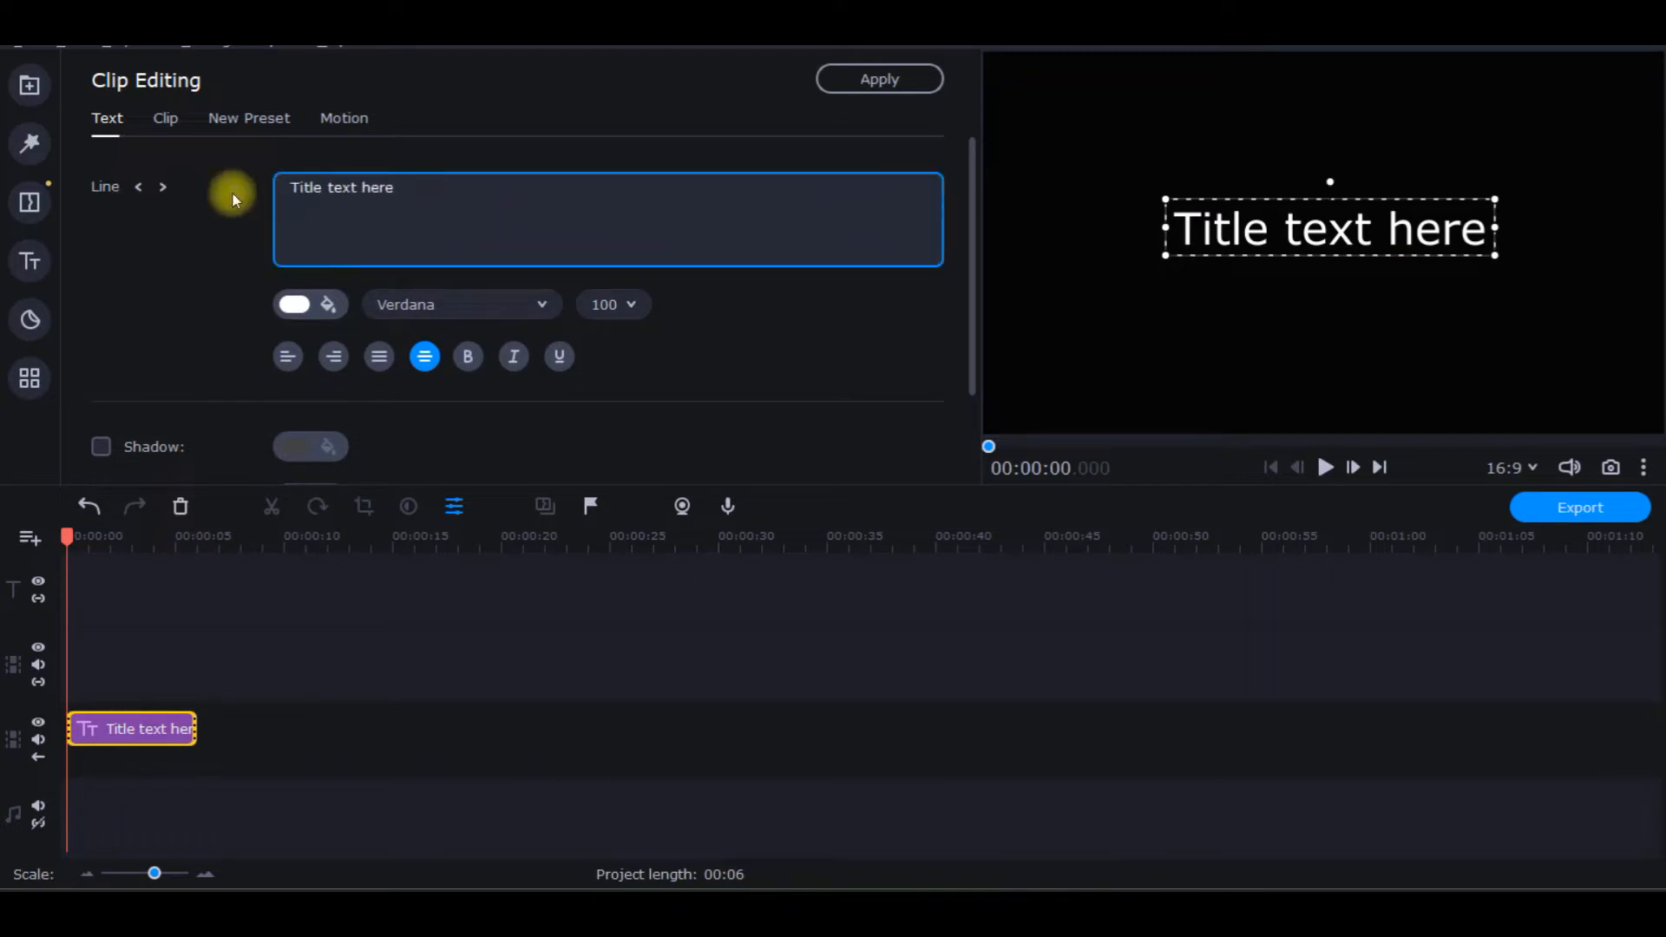
pyautogui.moveTo(435, 185); pyautogui.dragTo(187, 198)
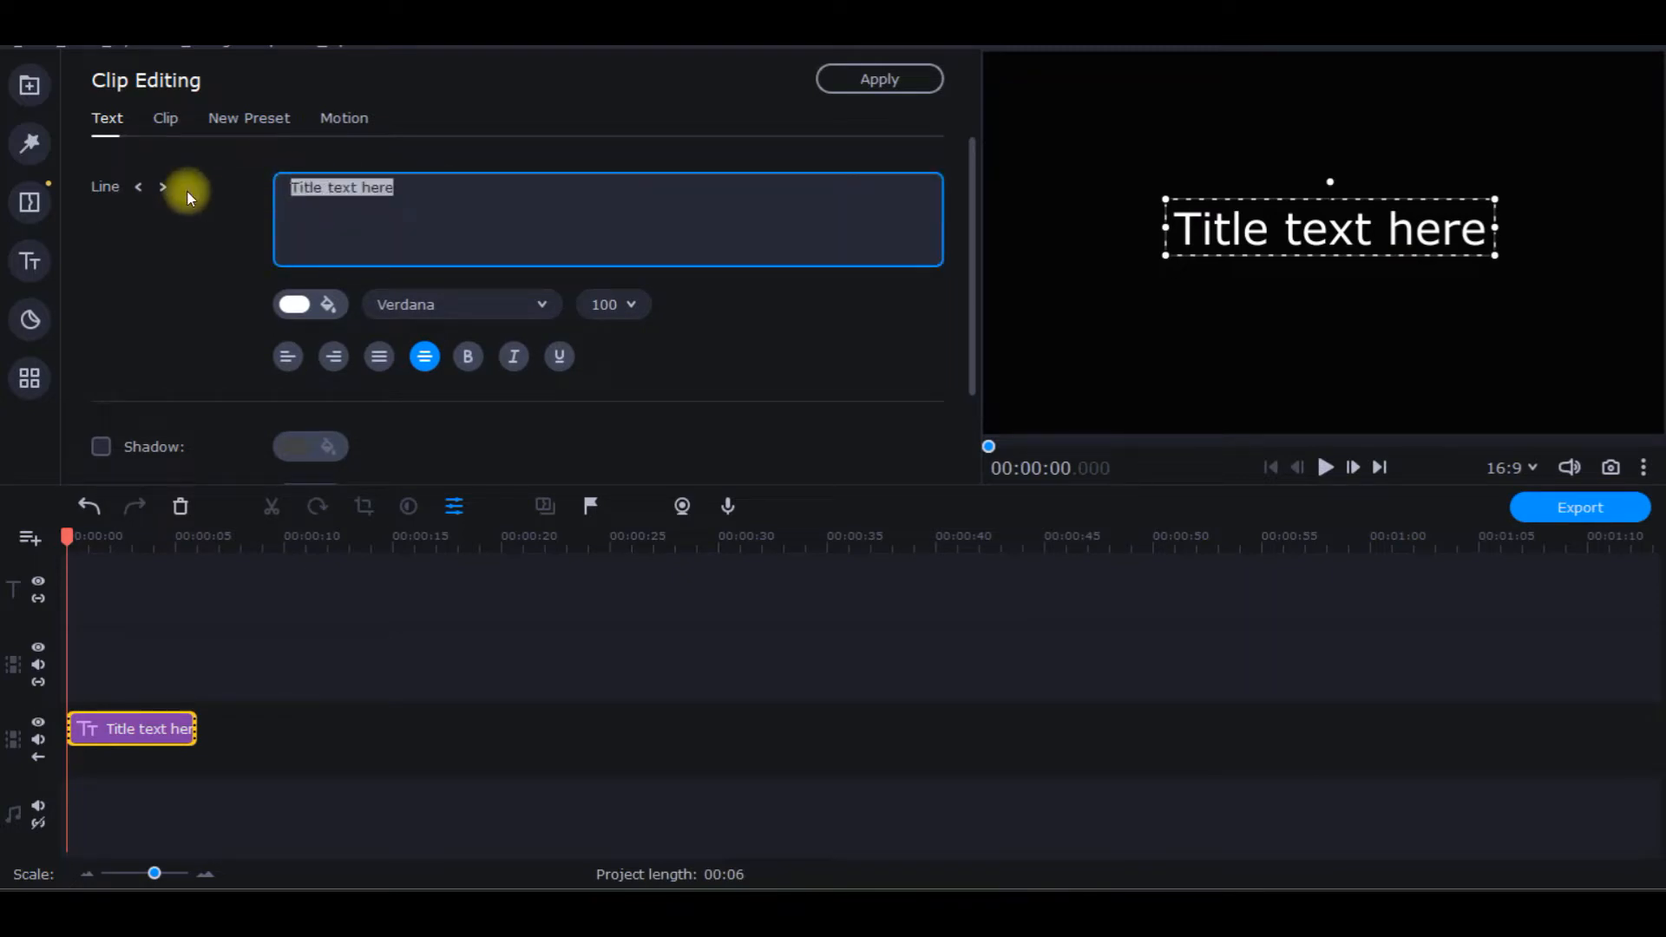
pyautogui.write('NATURE')
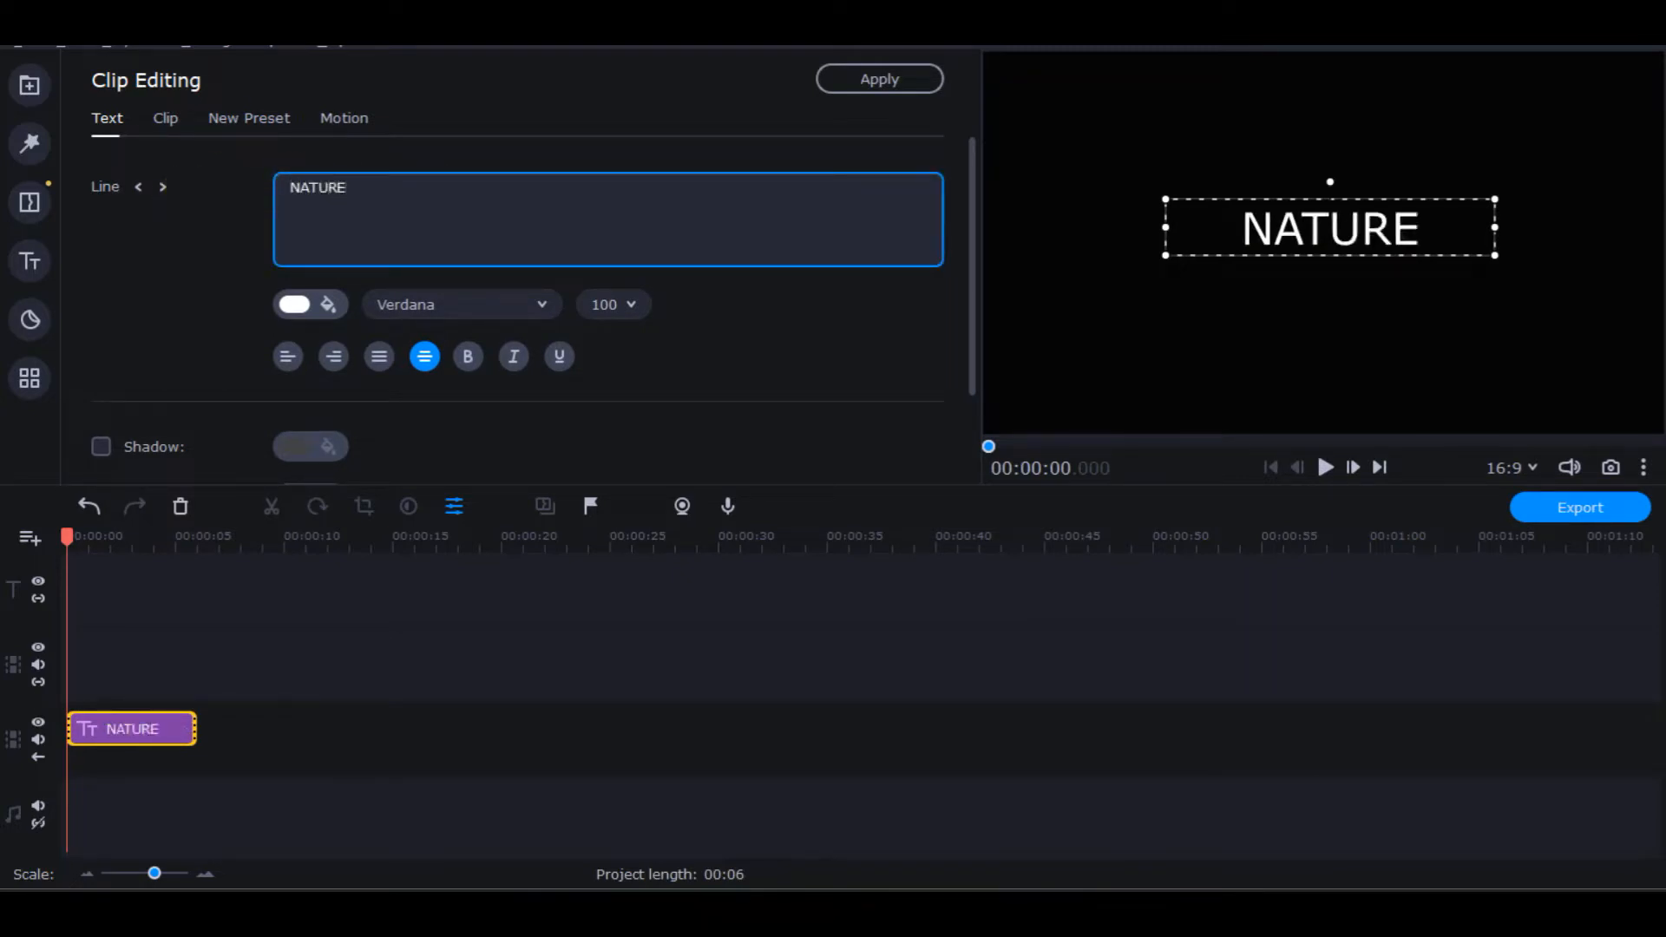
# Set the NATURE title's text colour to bright pink #ff009e
pyautogui.click(330, 305)
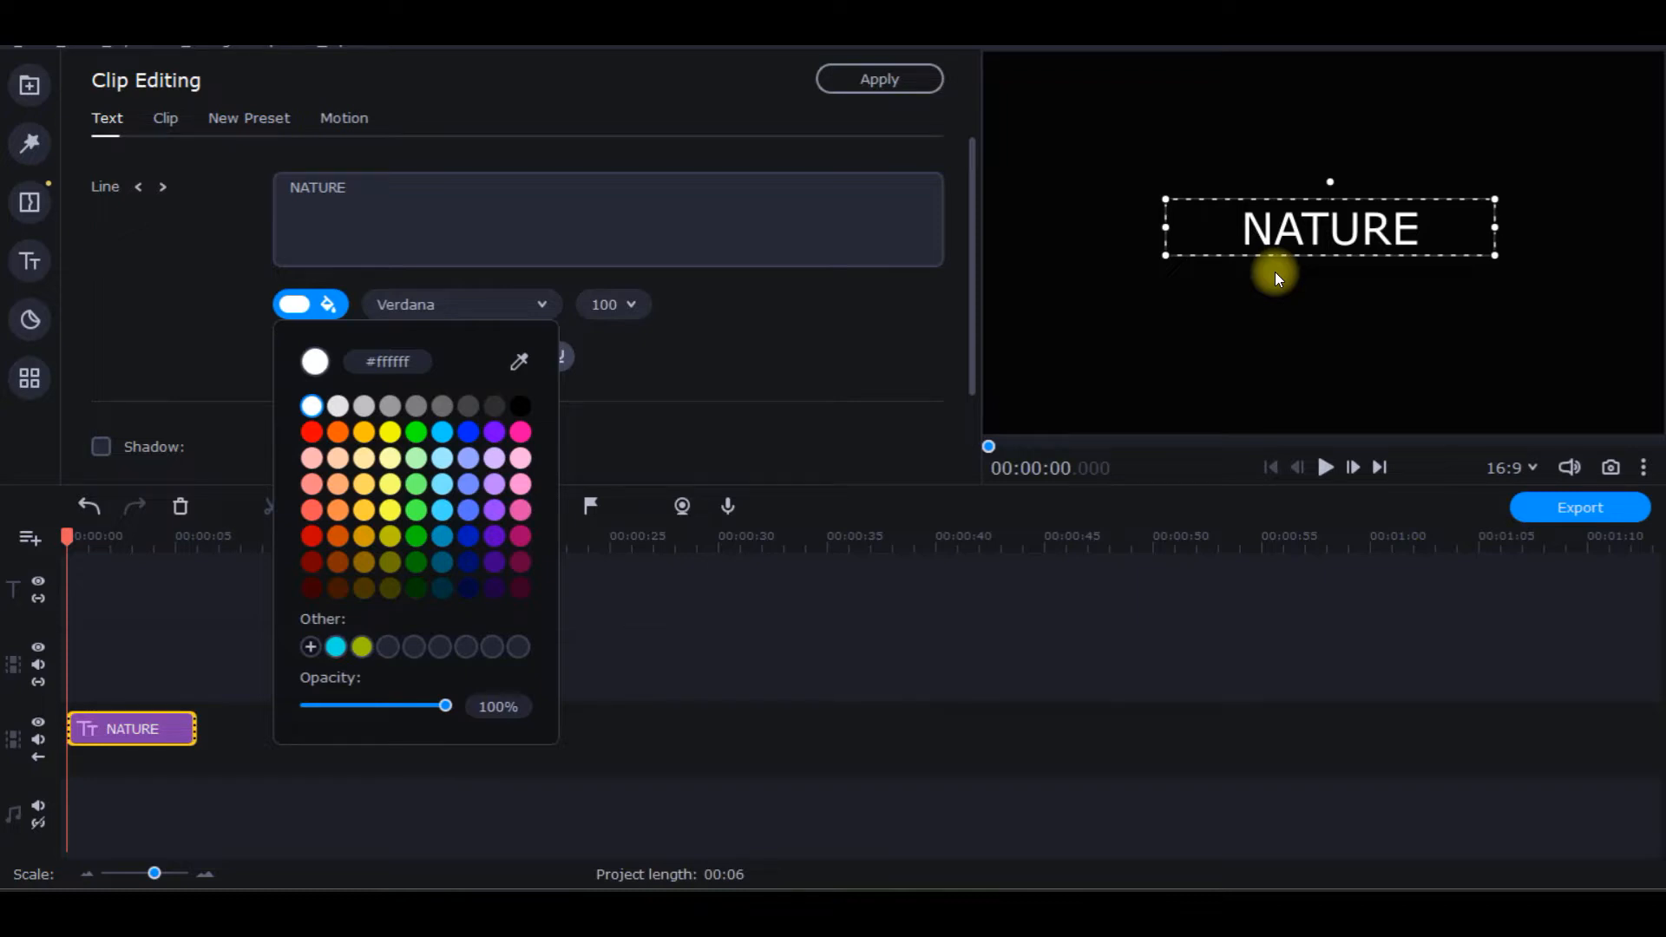
pyautogui.click(520, 432)
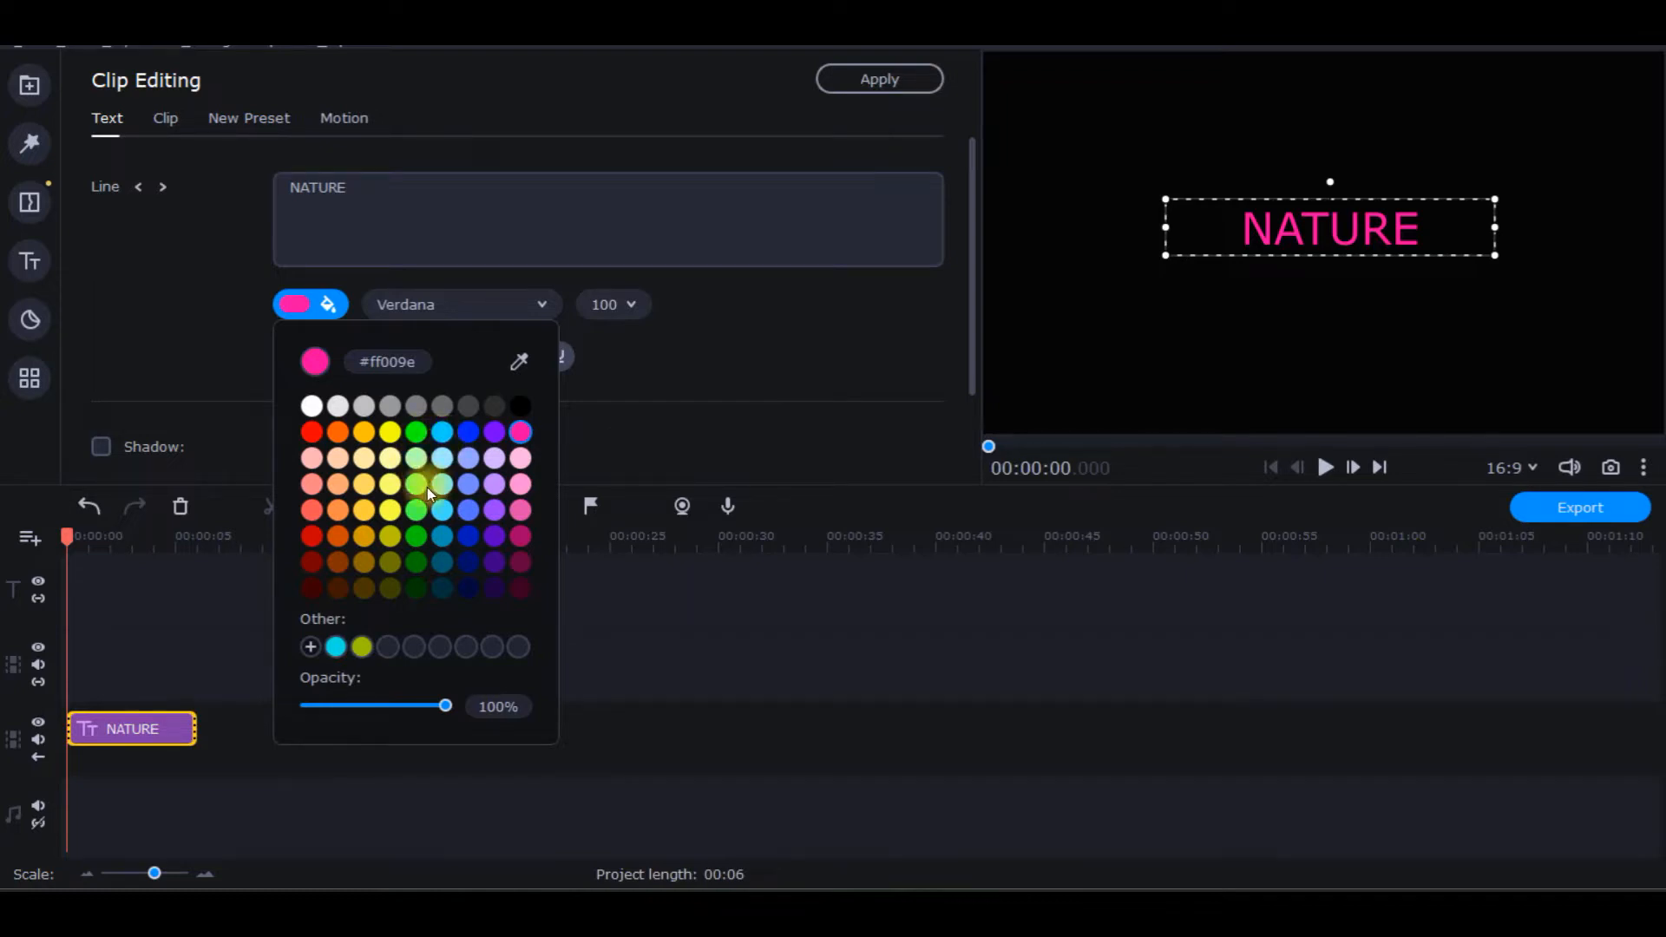
pyautogui.click(390, 432)
pyautogui.click(520, 432)
pyautogui.click(813, 366)
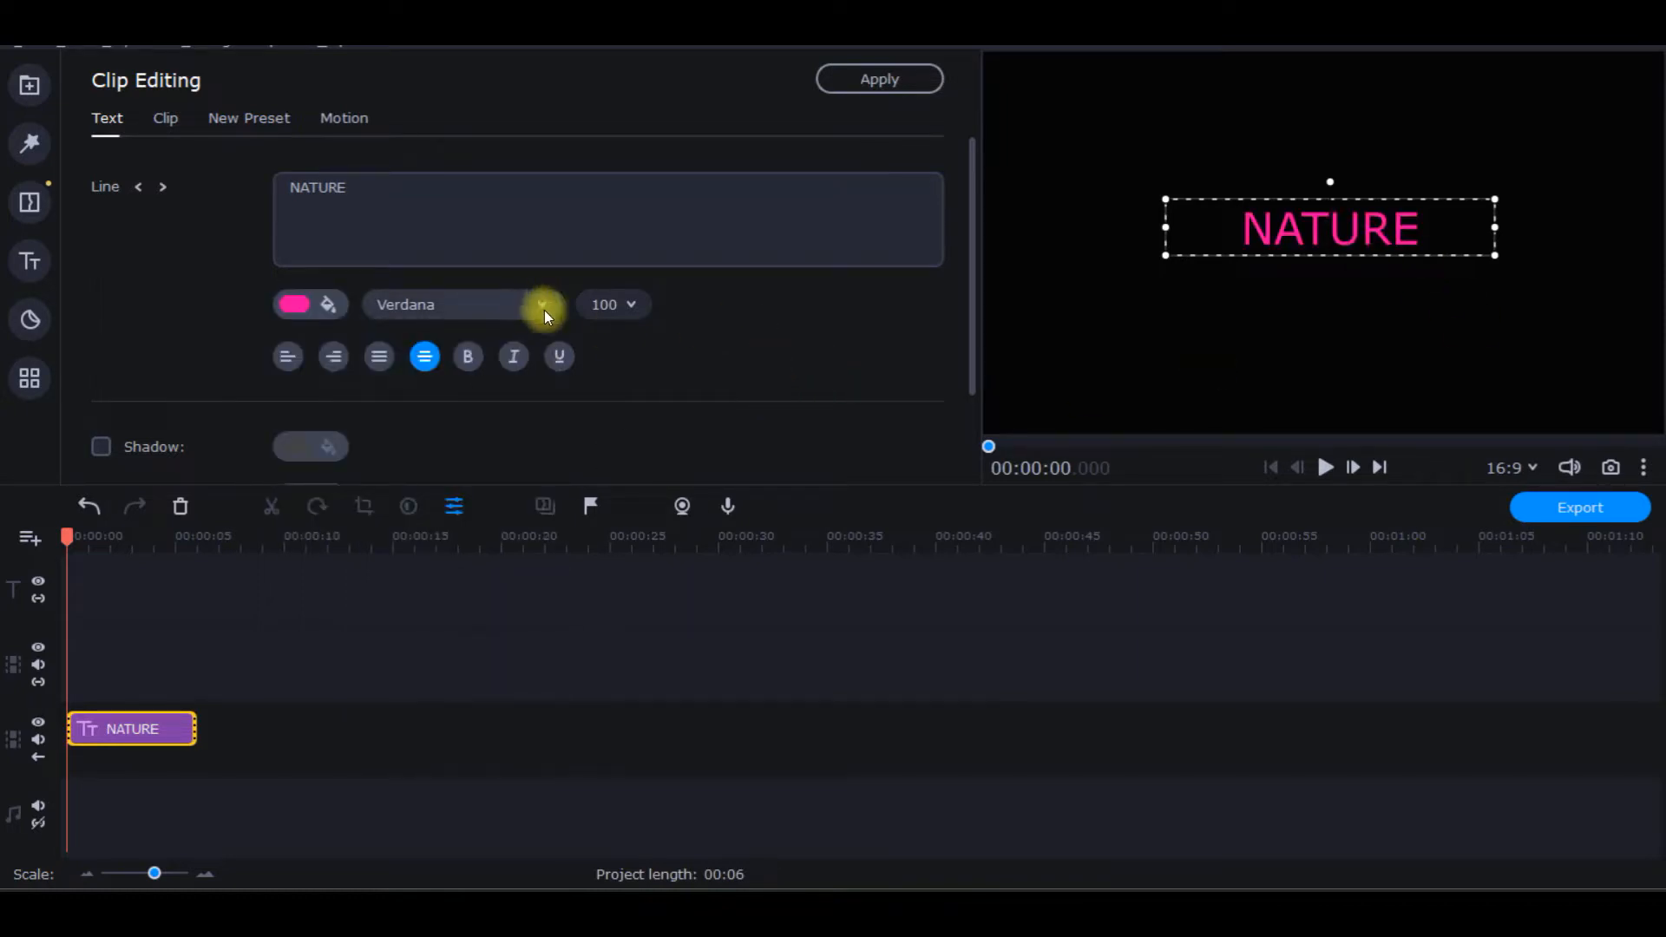
# Try the Wide Latin font on the NATURE title
pyautogui.click(544, 305)
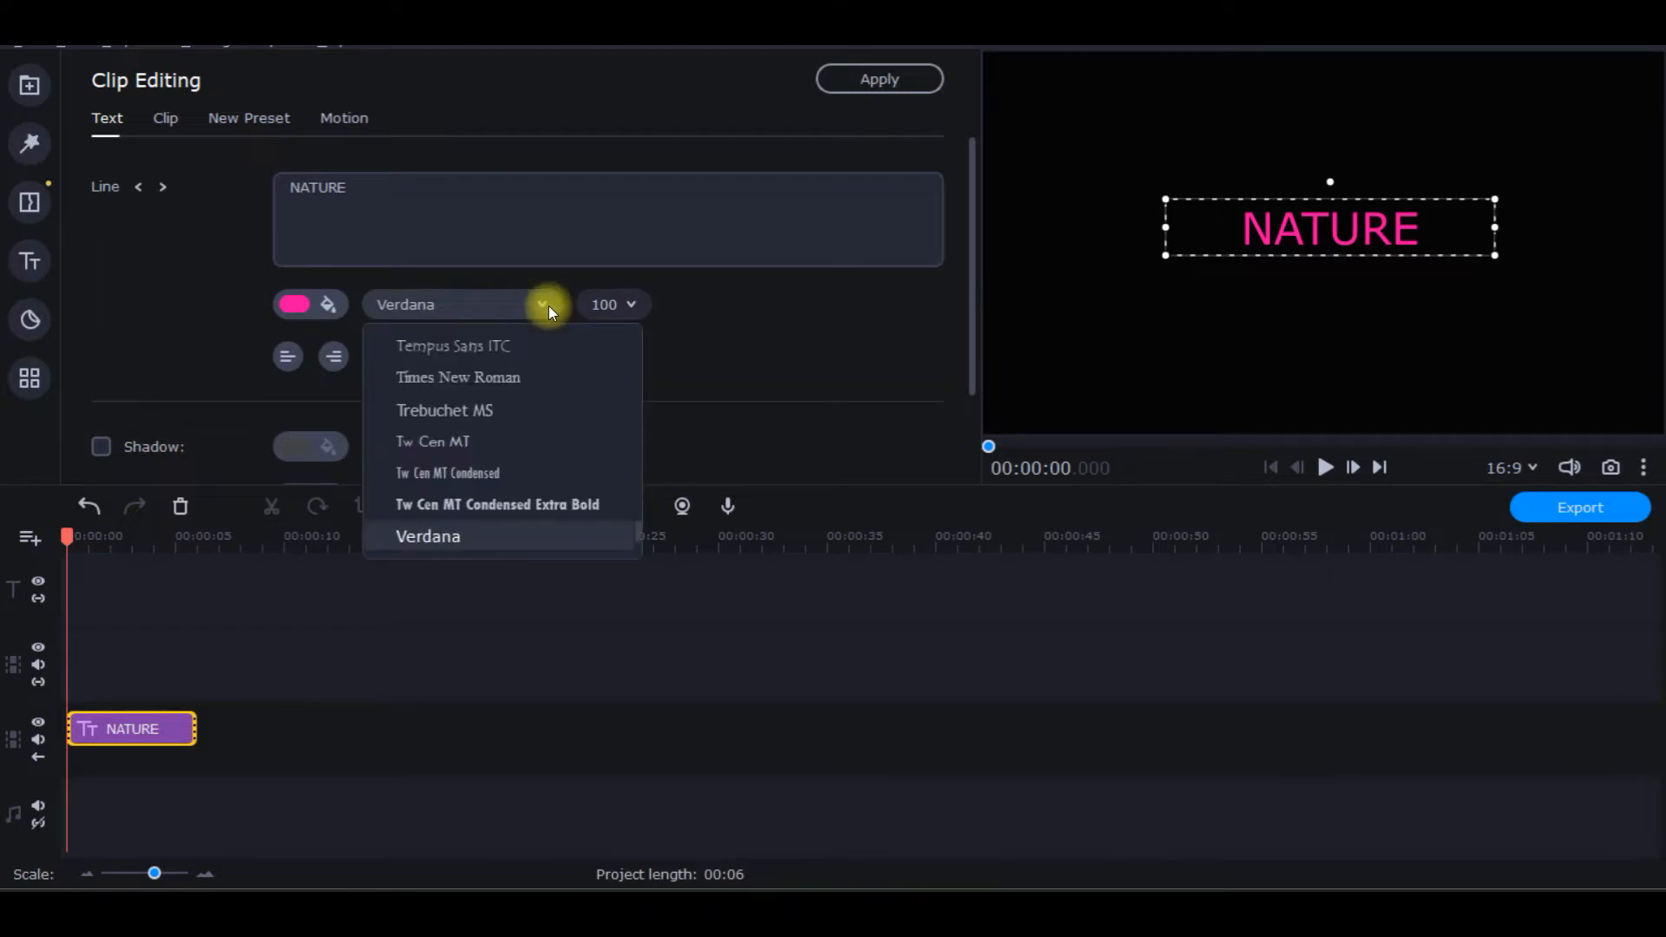
pyautogui.scroll(-1, 544, 439)
pyautogui.scroll(-2, 519, 467)
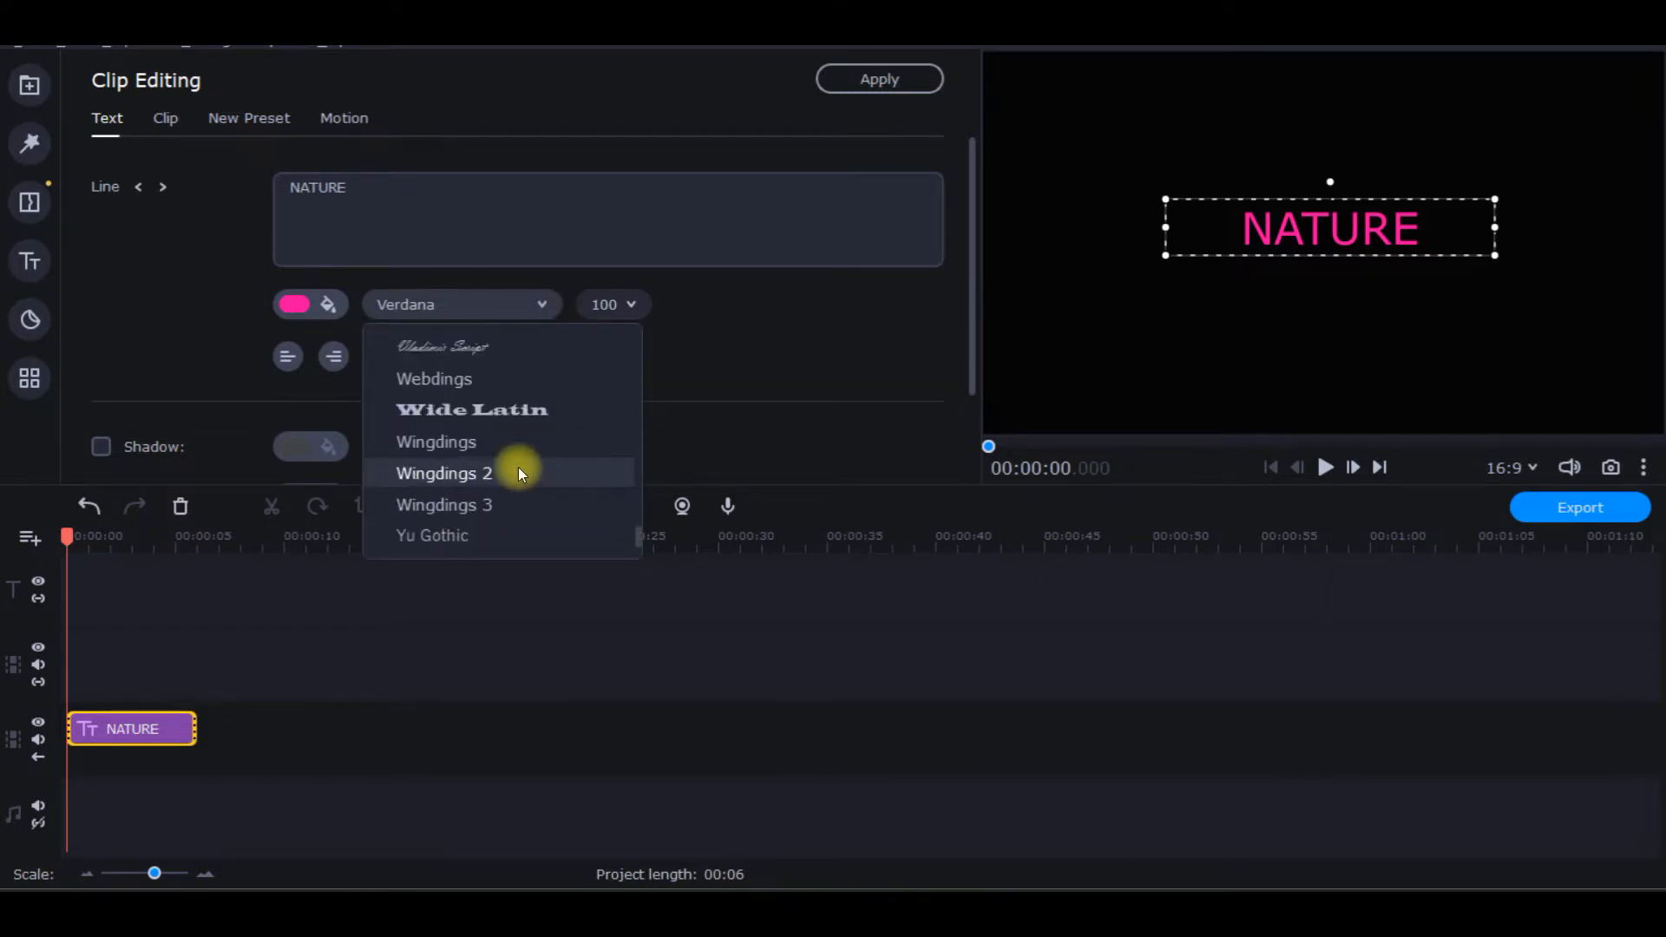
pyautogui.click(508, 414)
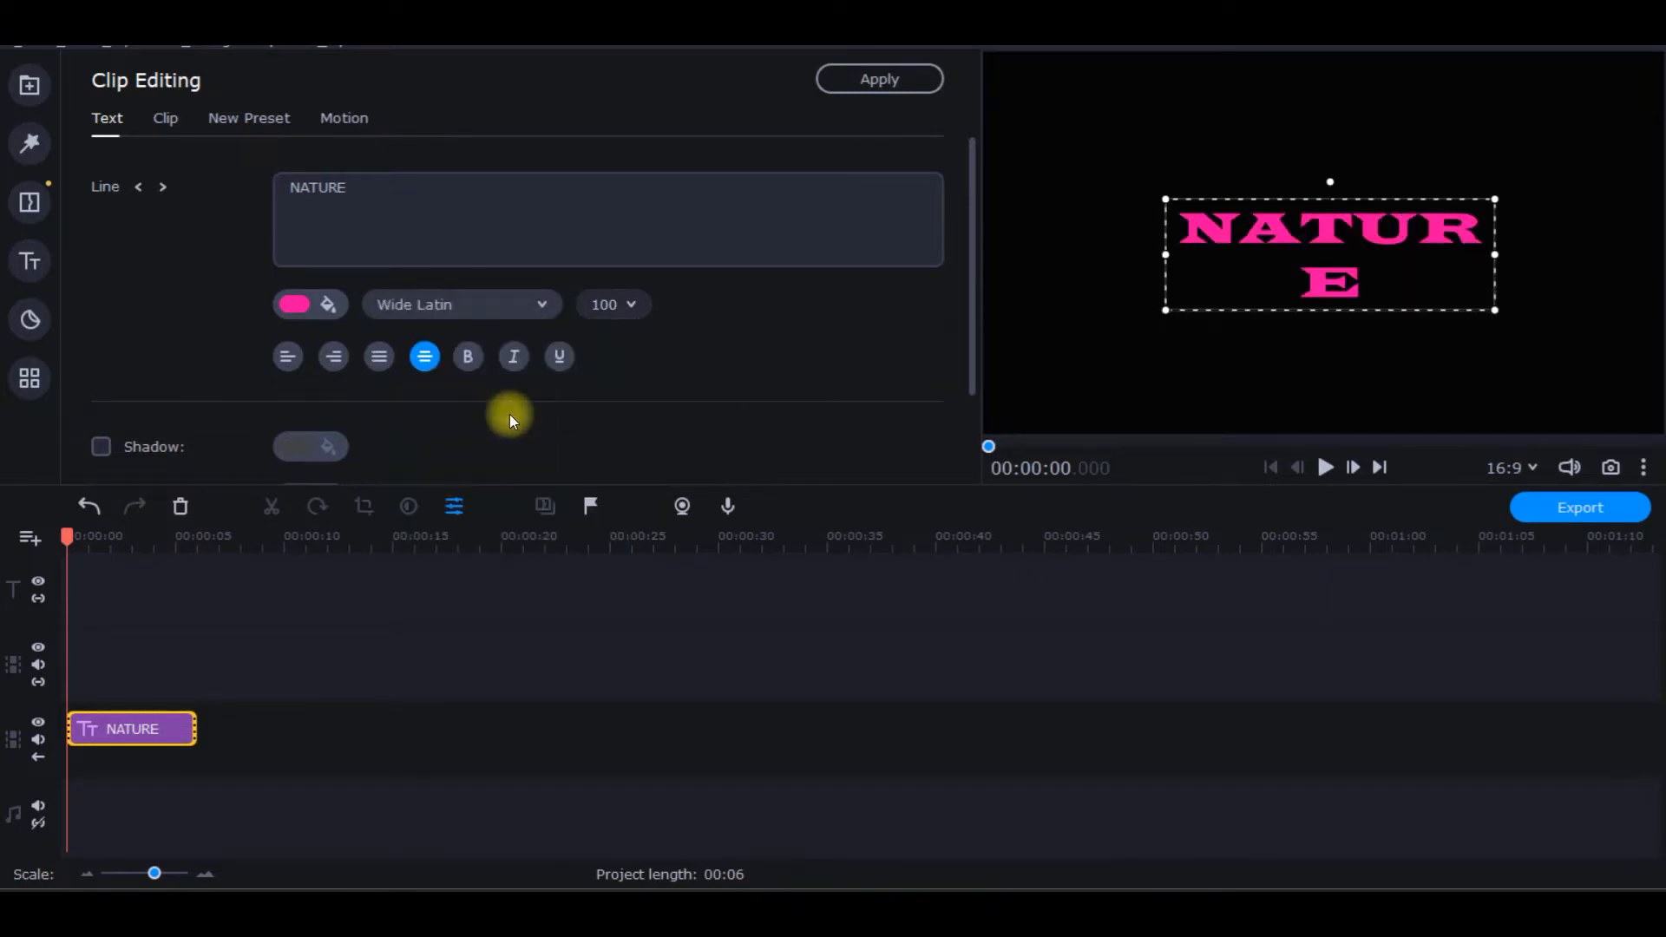
# Try the Gill Sans Ultra Bold font on the NATURE title
pyautogui.click(542, 305)
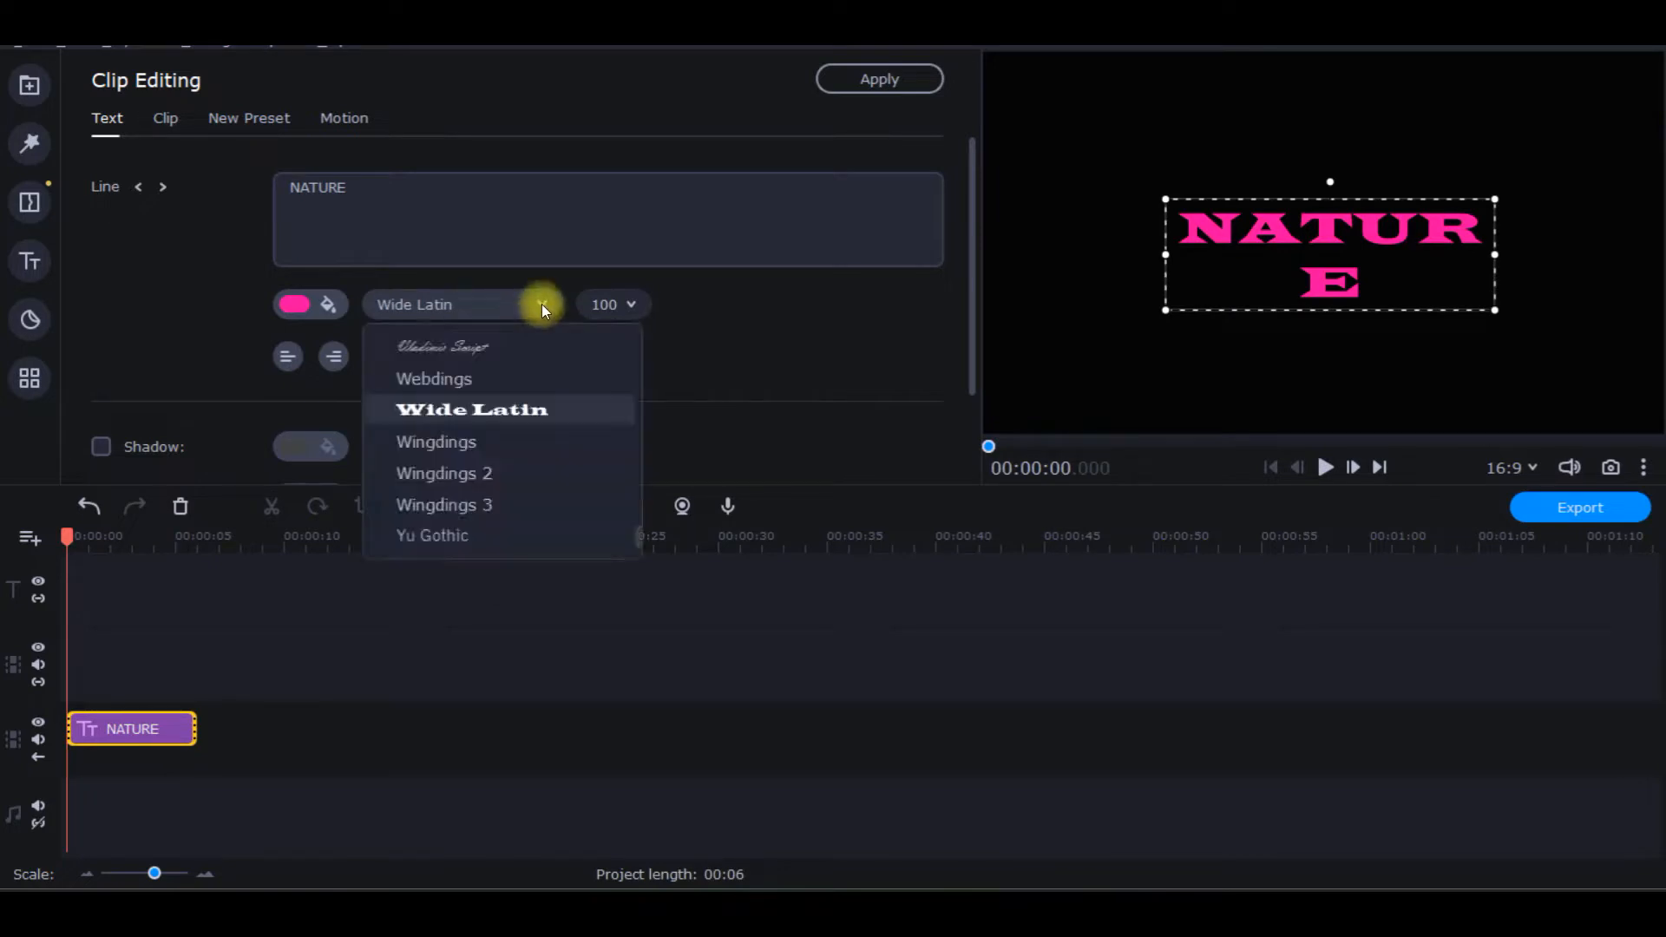
pyautogui.scroll(-2, 494, 469)
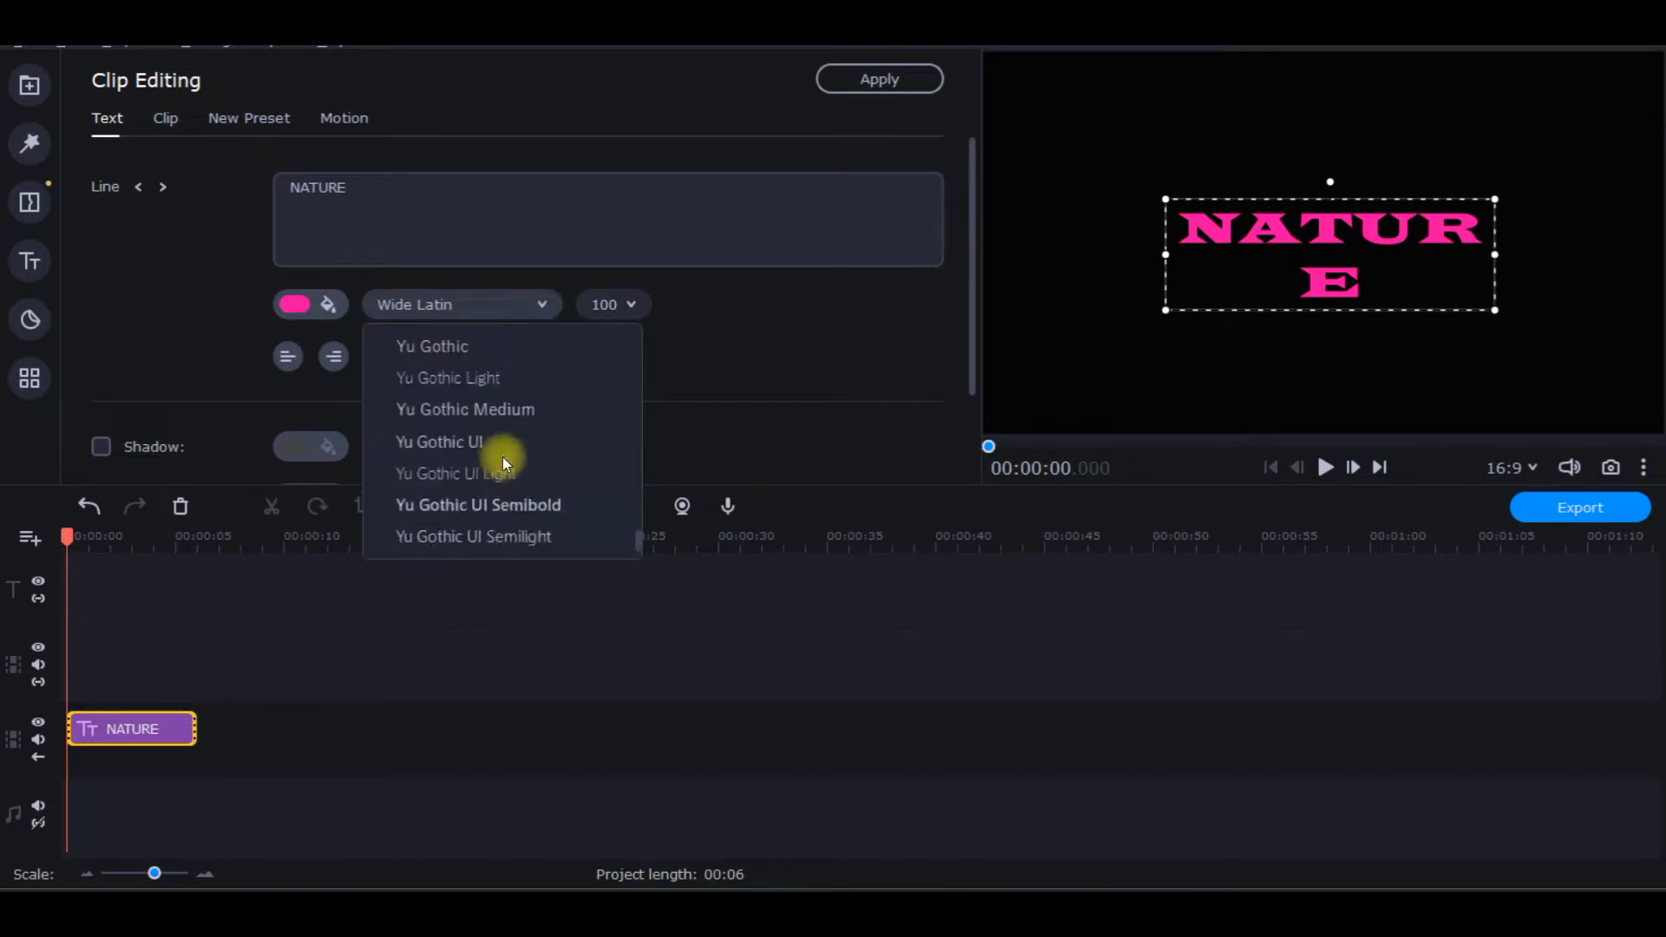
pyautogui.scroll(15, 503, 456)
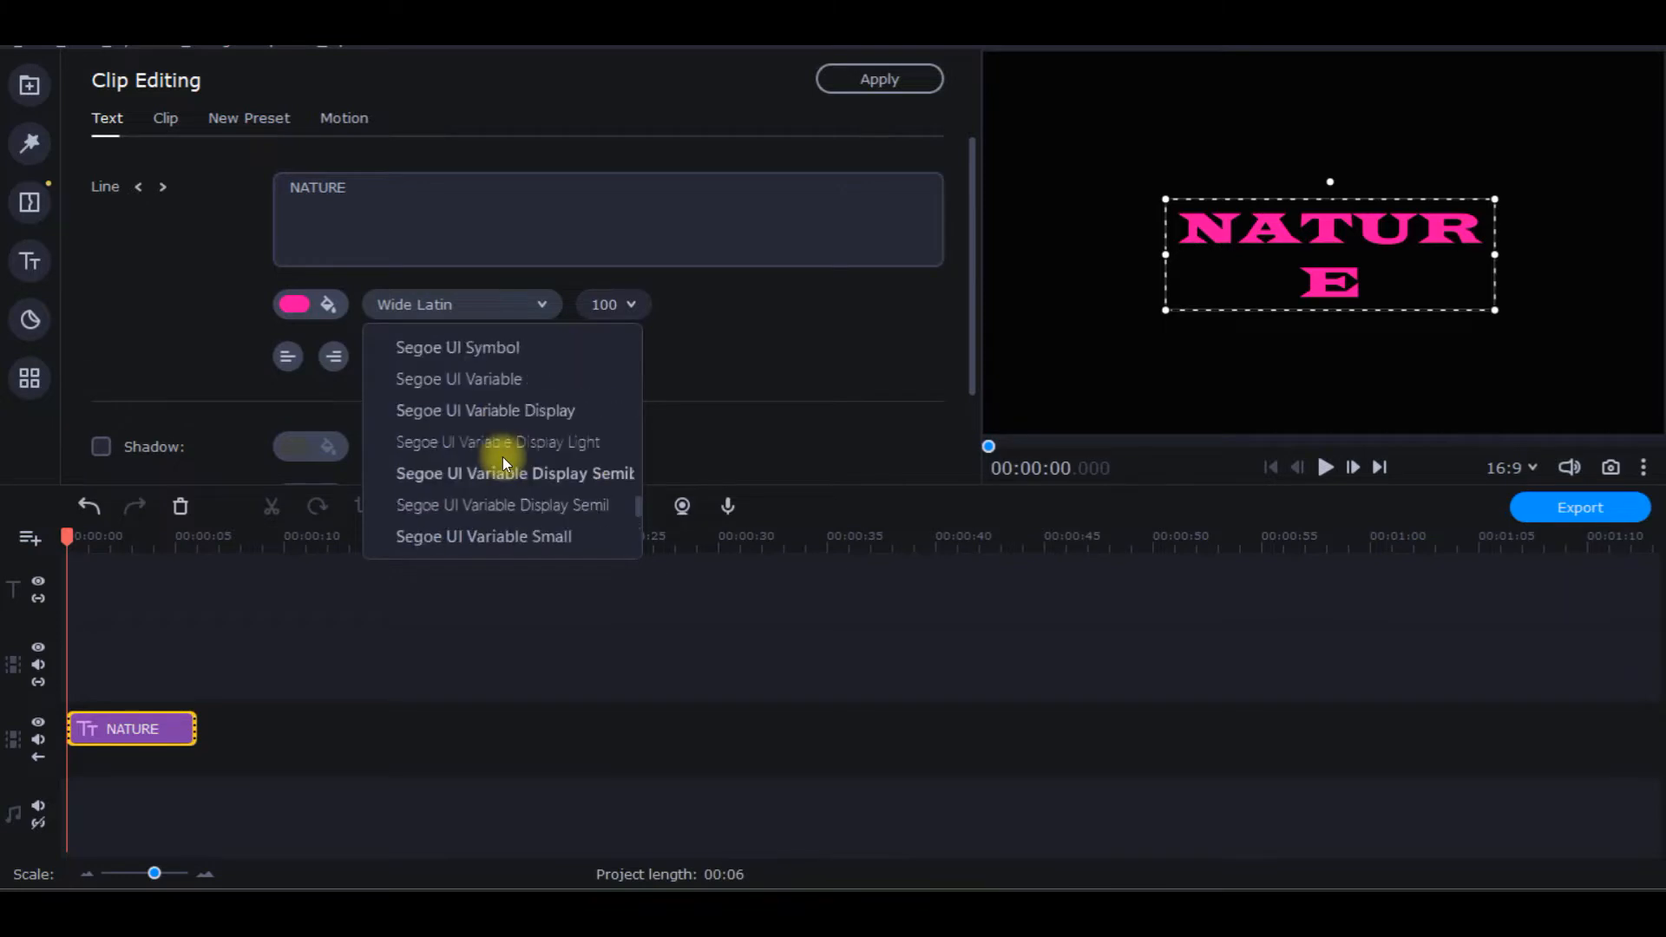
pyautogui.scroll(15, 503, 456)
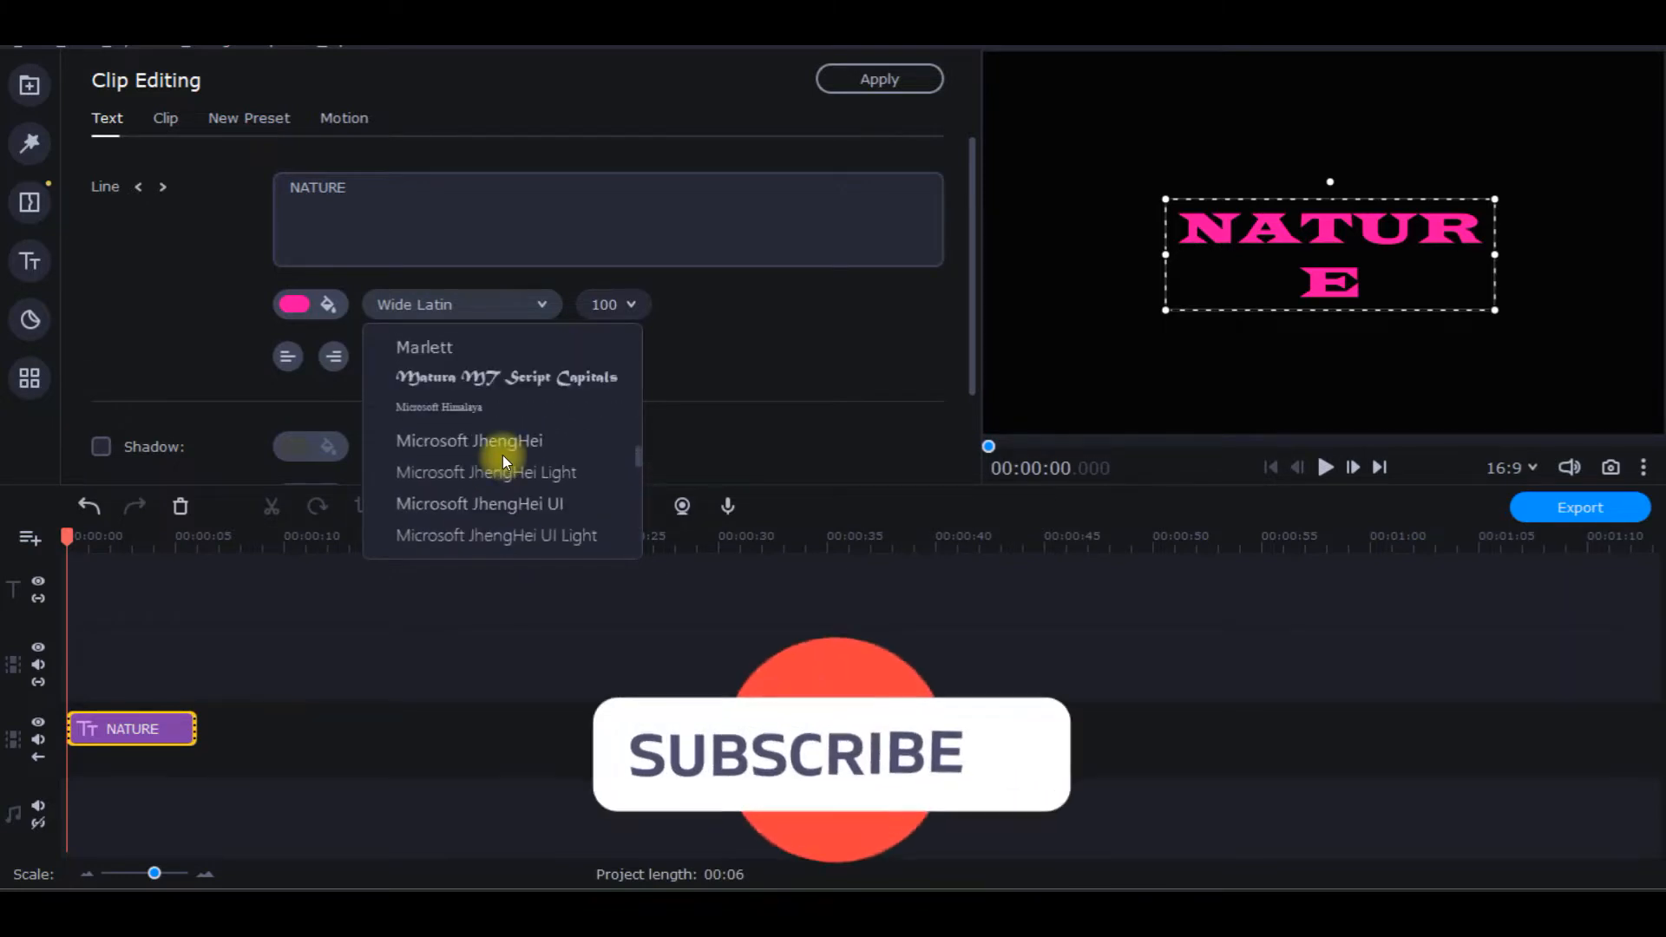
pyautogui.scroll(15, 503, 453)
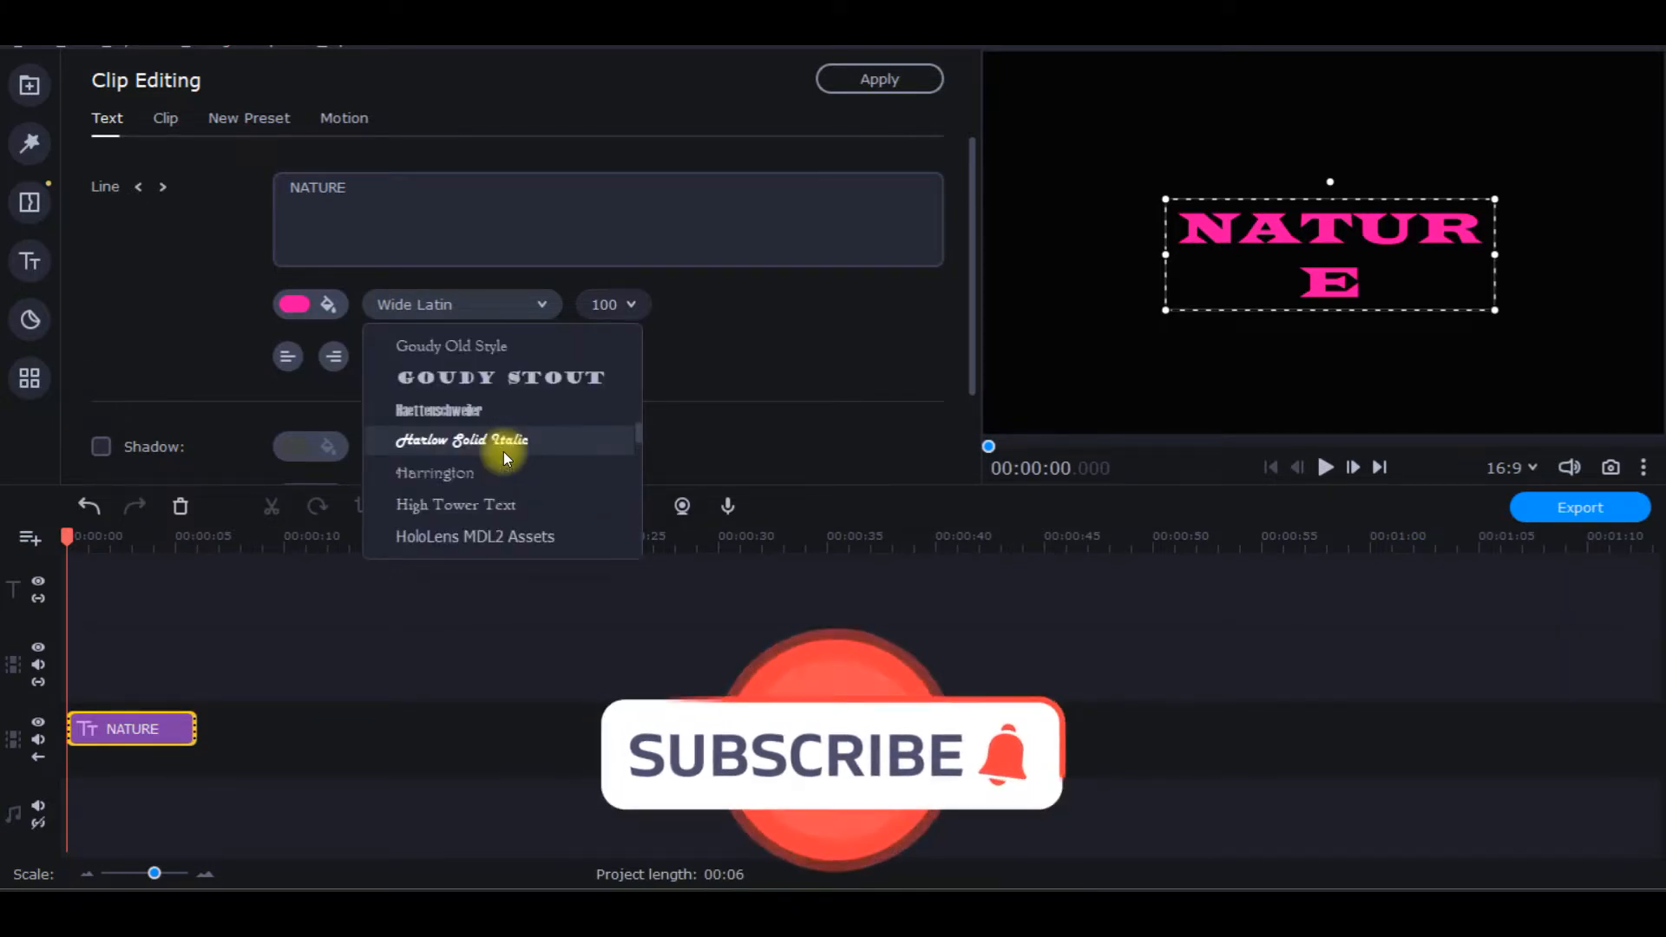
pyautogui.scroll(3, 503, 452)
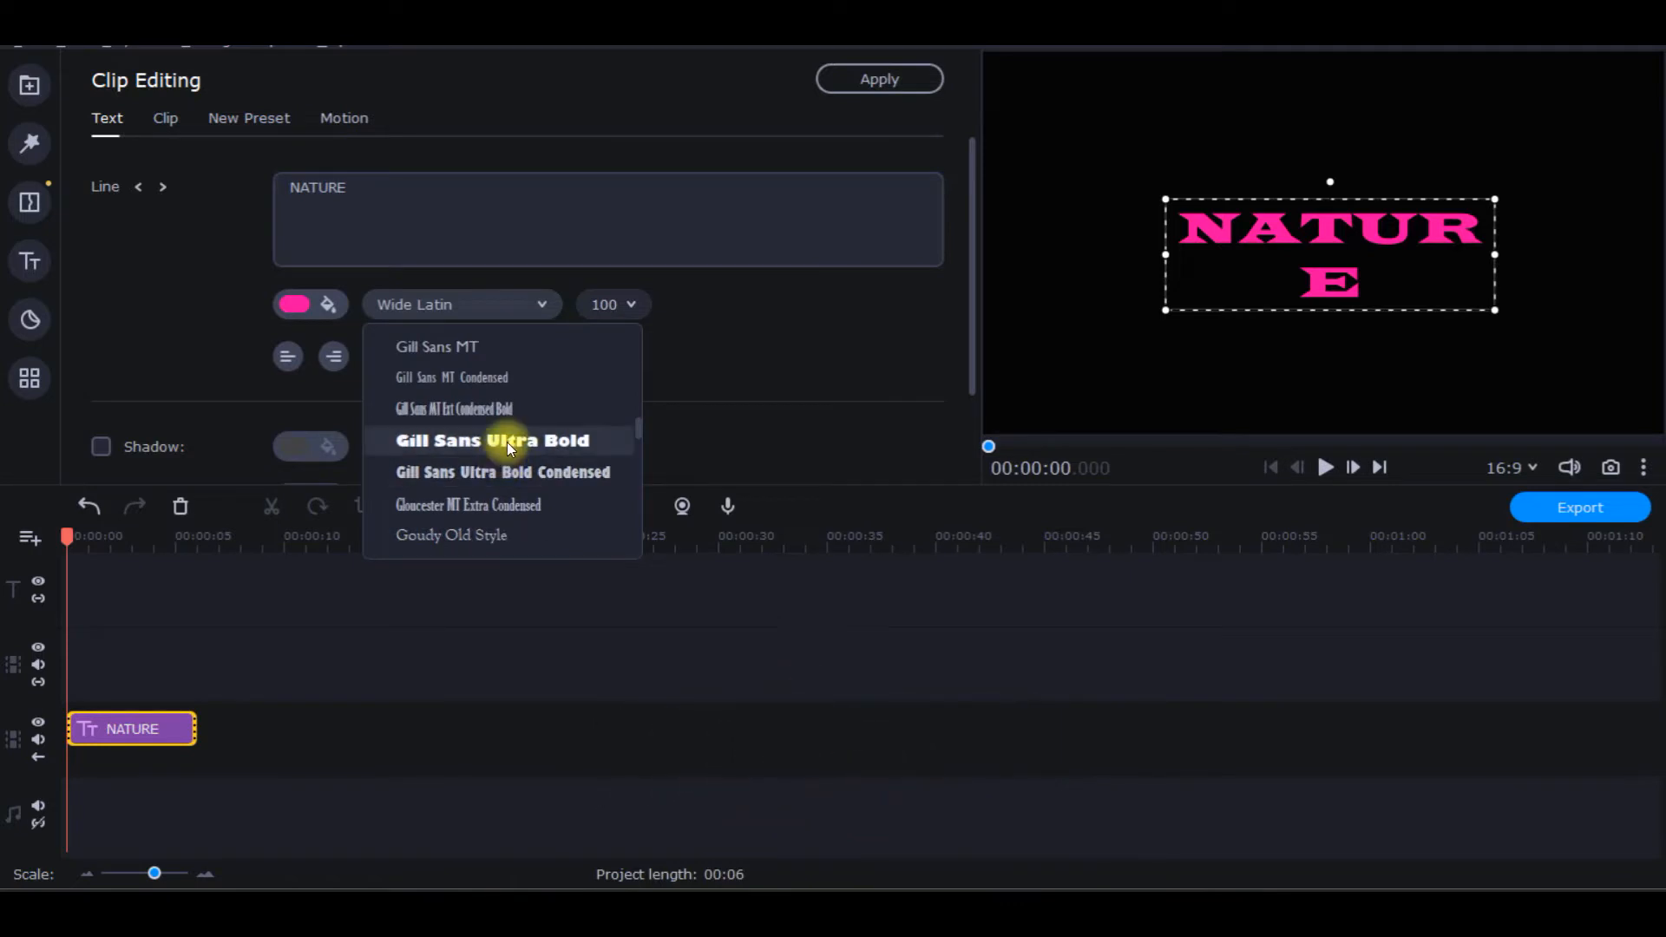
pyautogui.click(507, 441)
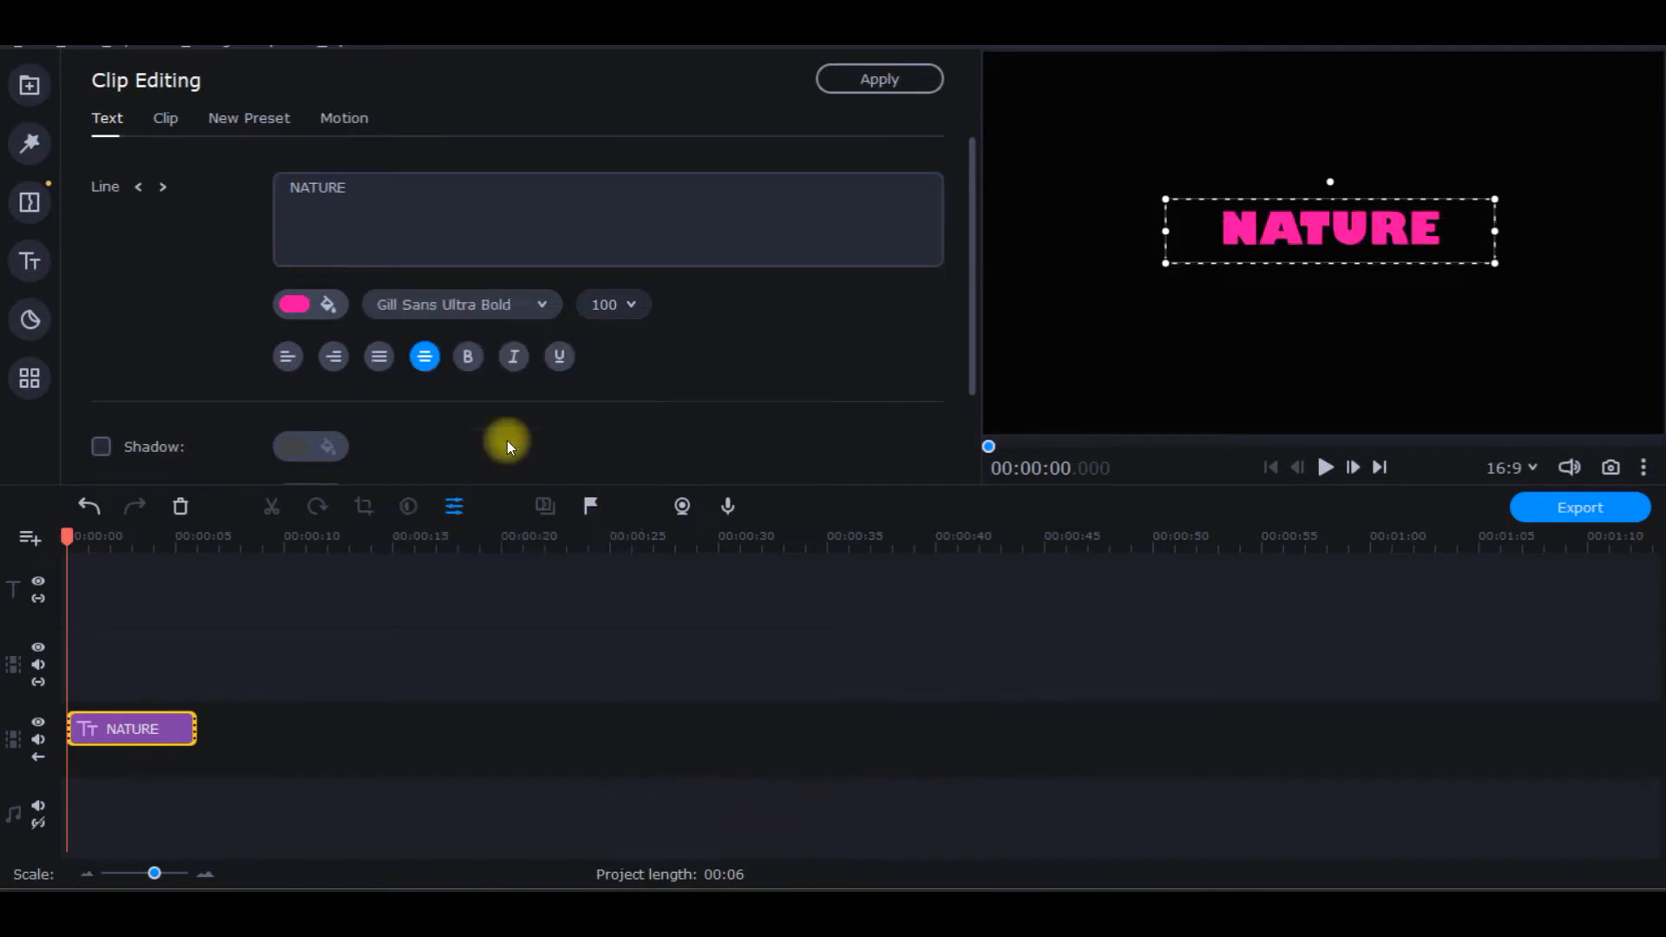
# Try the FatFrank Heavy font on the title, and settle on Rockwell Extra Bold
pyautogui.click(493, 302)
pyautogui.scroll(-5, 465, 413)
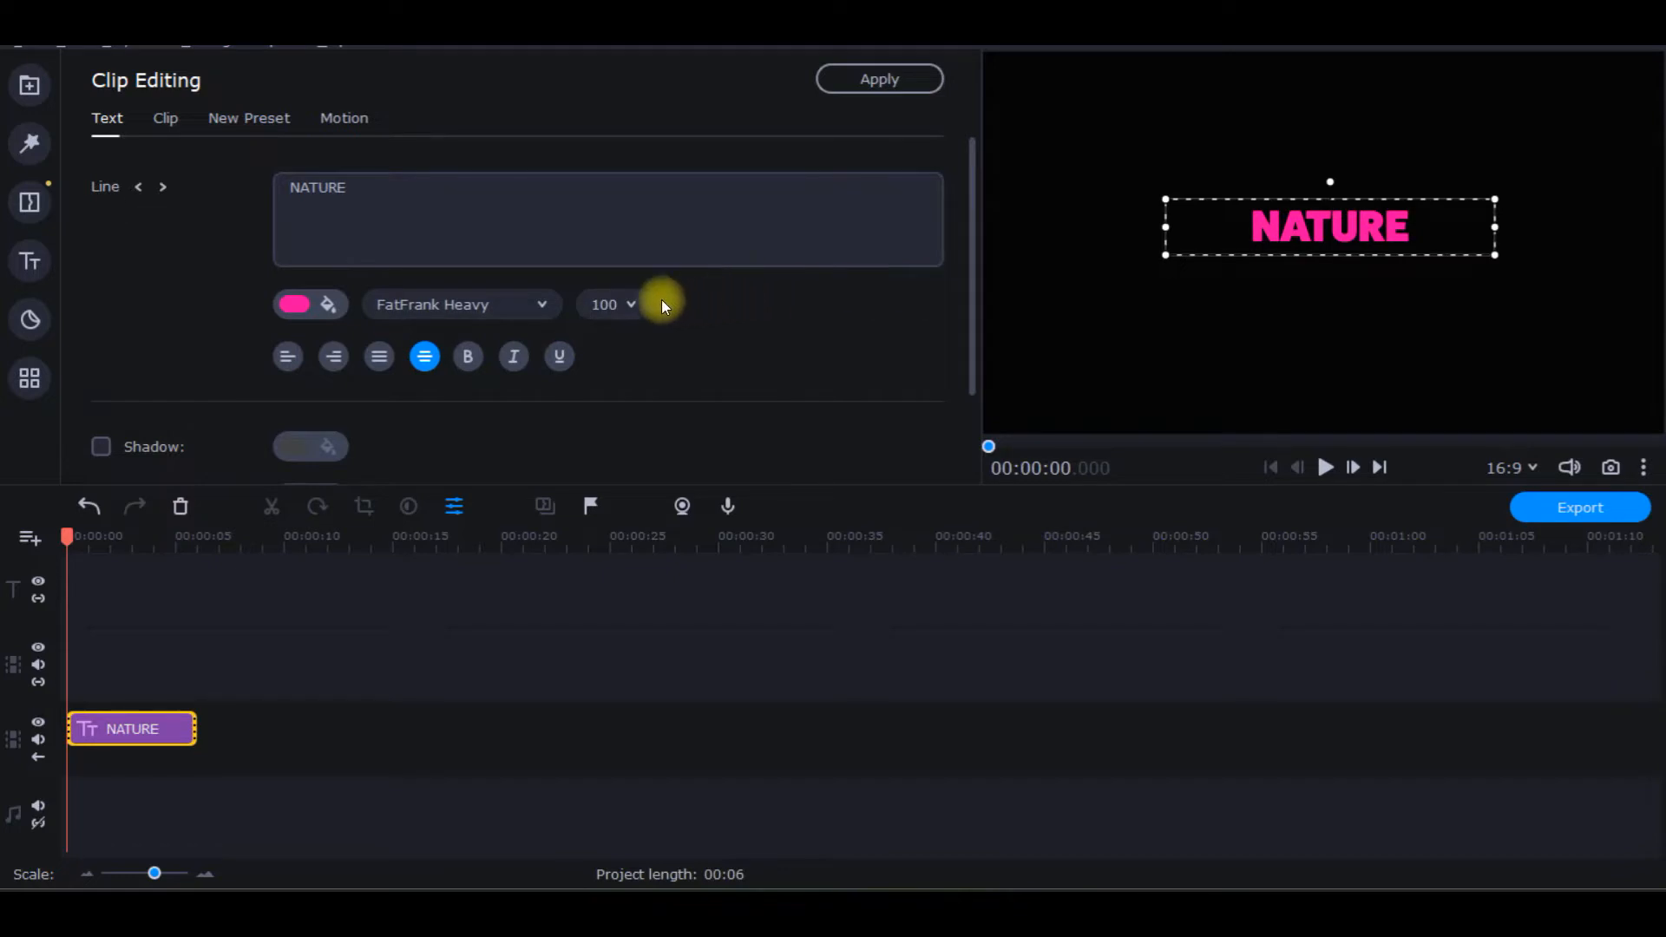
pyautogui.click(491, 307)
pyautogui.scroll(2, 508, 414)
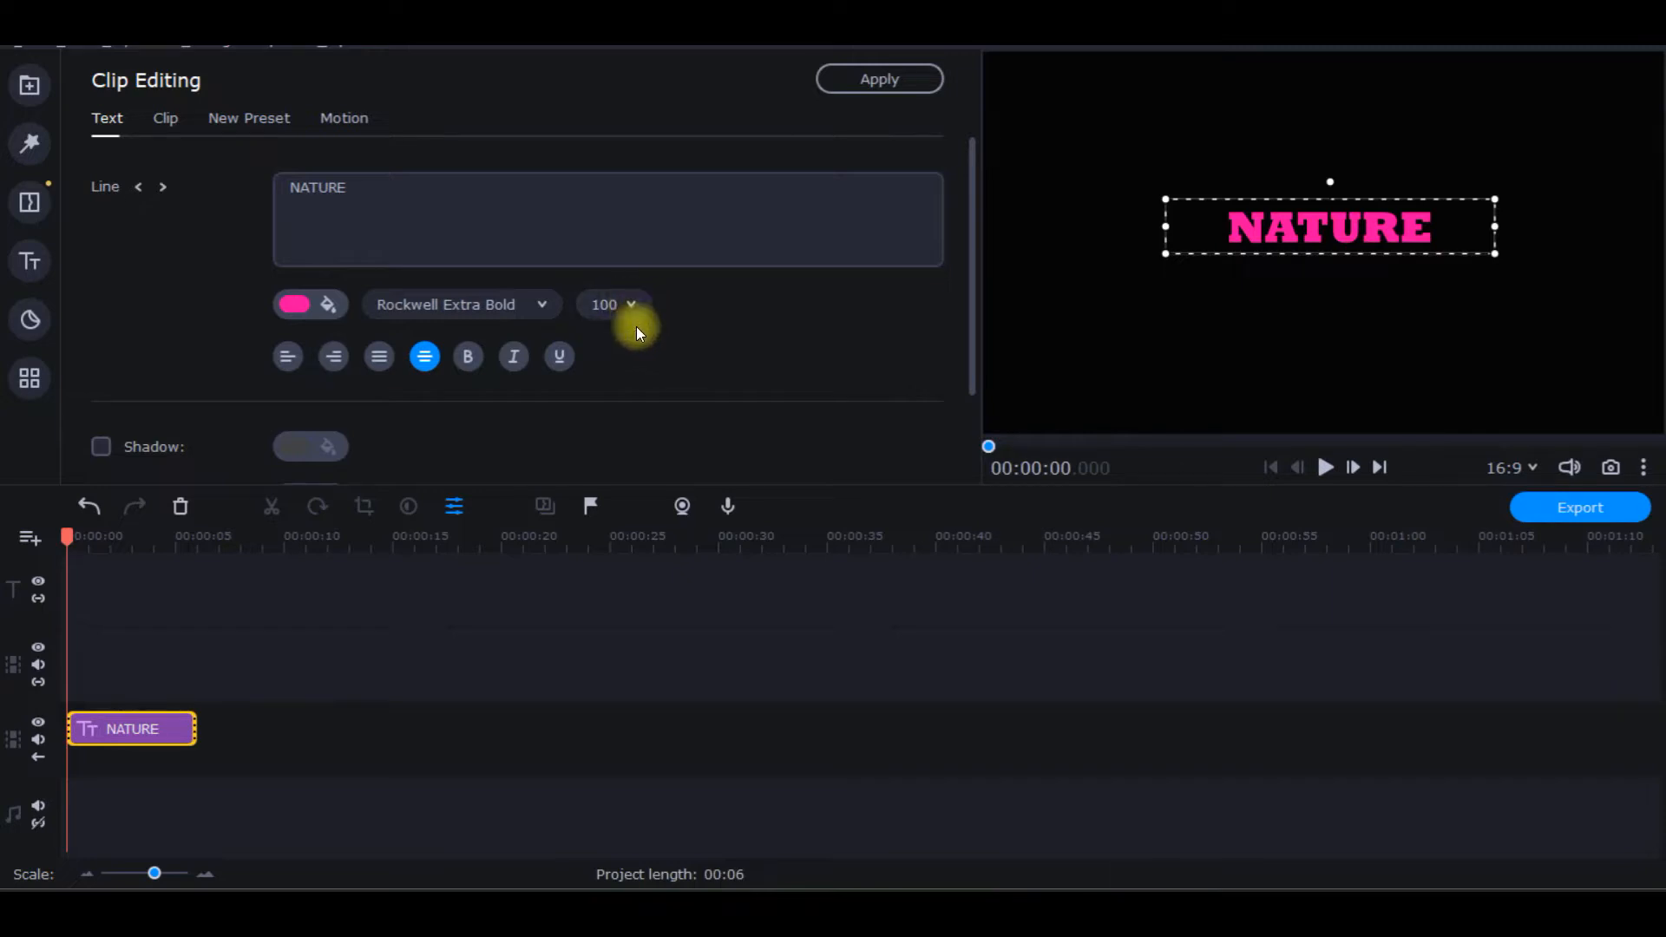
# Set the title's font size to 300 and widen its text box so NATURE fits on one line
pyautogui.click(644, 305)
pyautogui.scroll(-3, 613, 452)
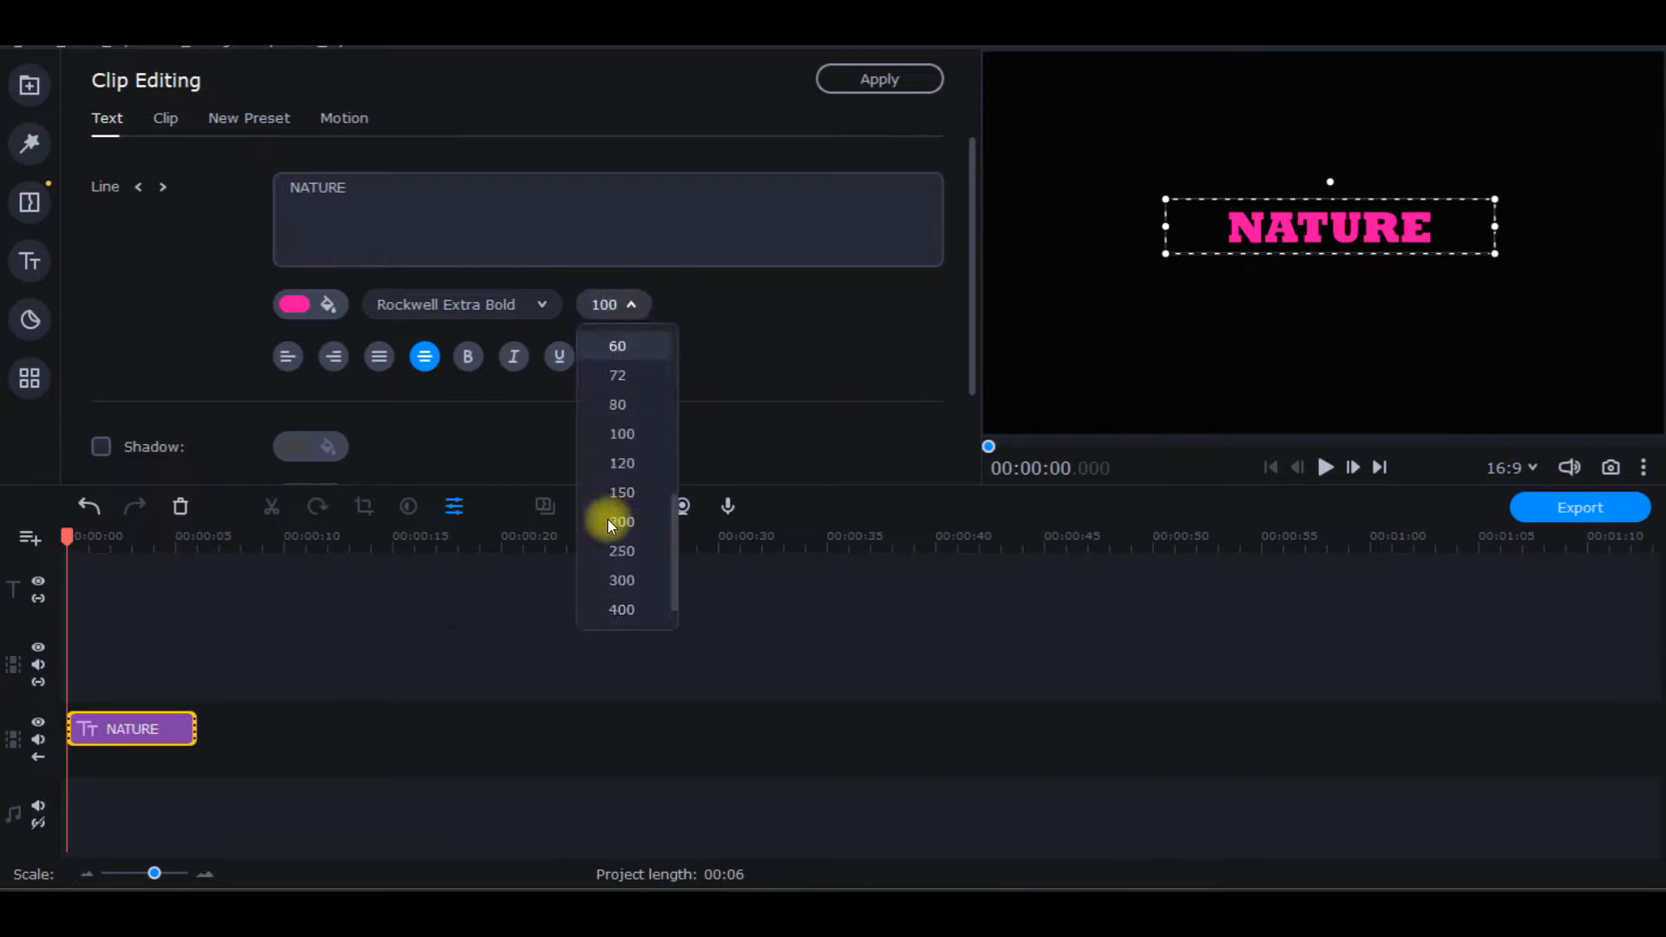
pyautogui.click(630, 582)
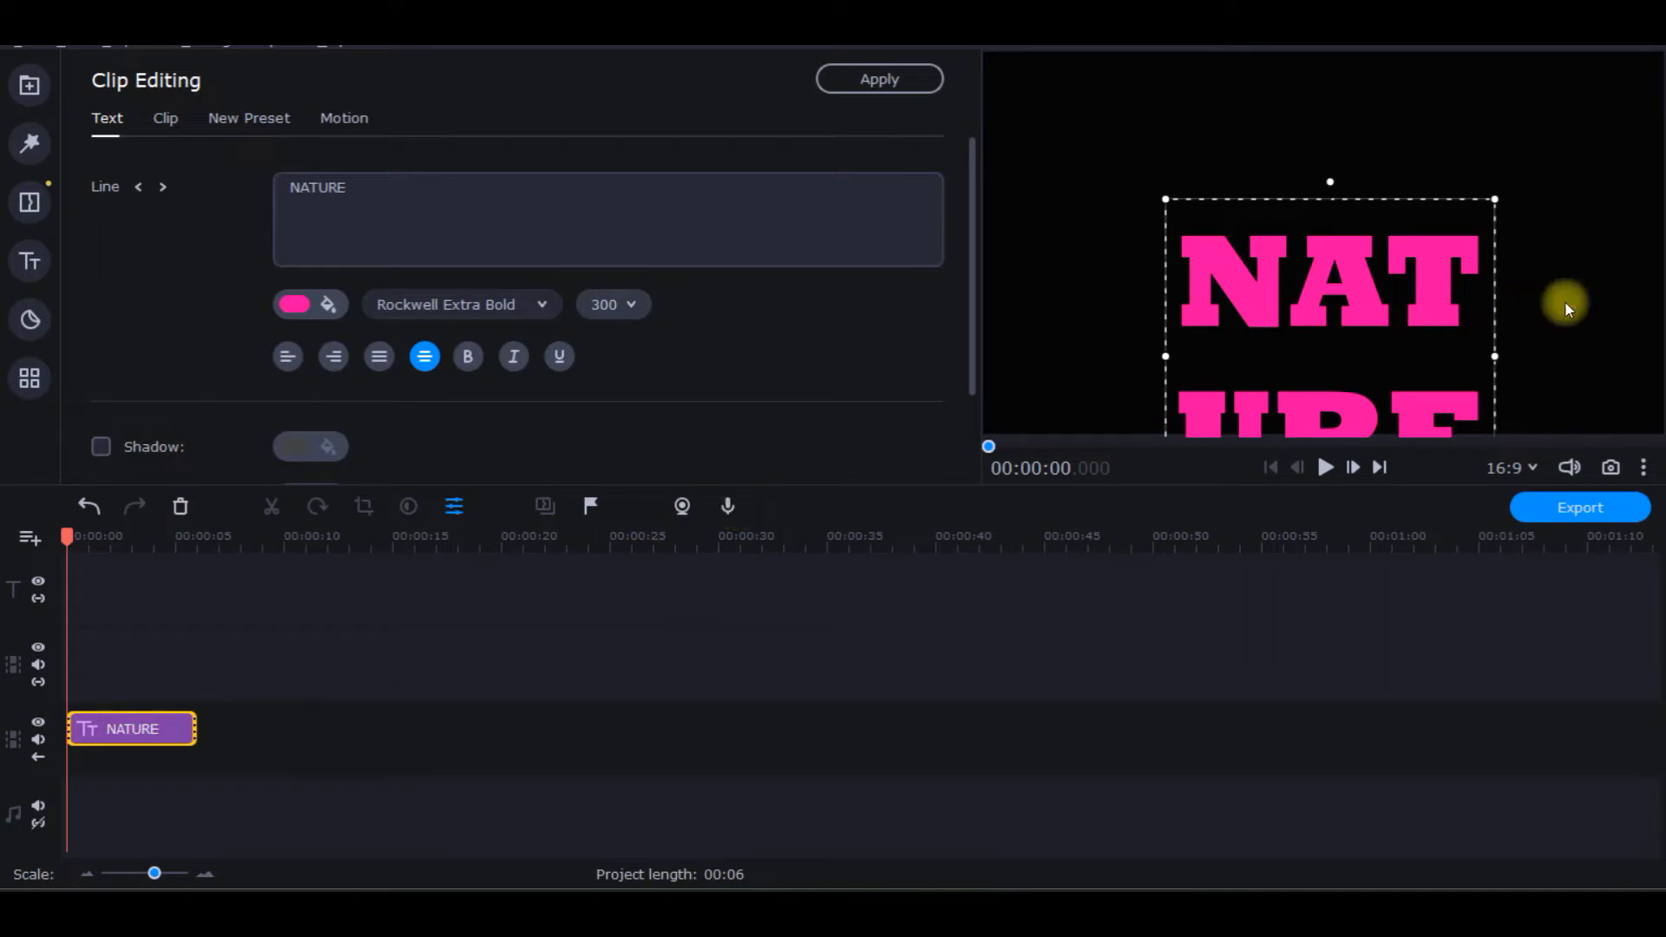
pyautogui.moveTo(1493, 354); pyautogui.dragTo(1630, 328)
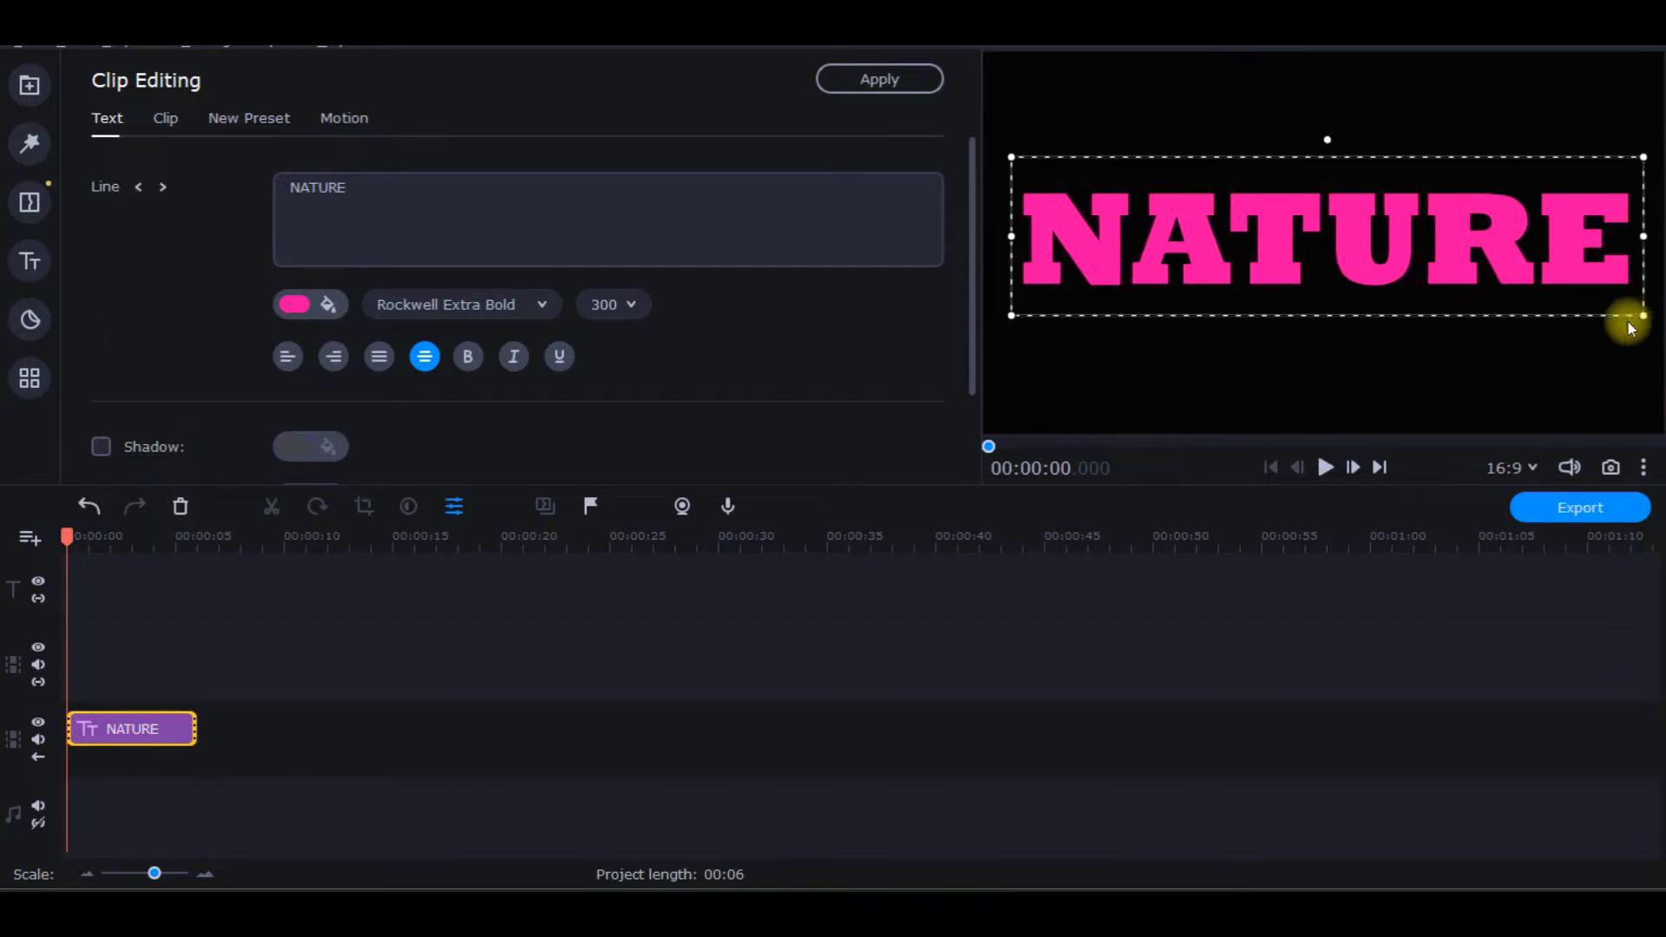
# Move the NATURE title to the centre of the frame and make it bold
pyautogui.moveTo(1387, 256); pyautogui.dragTo(1393, 289)
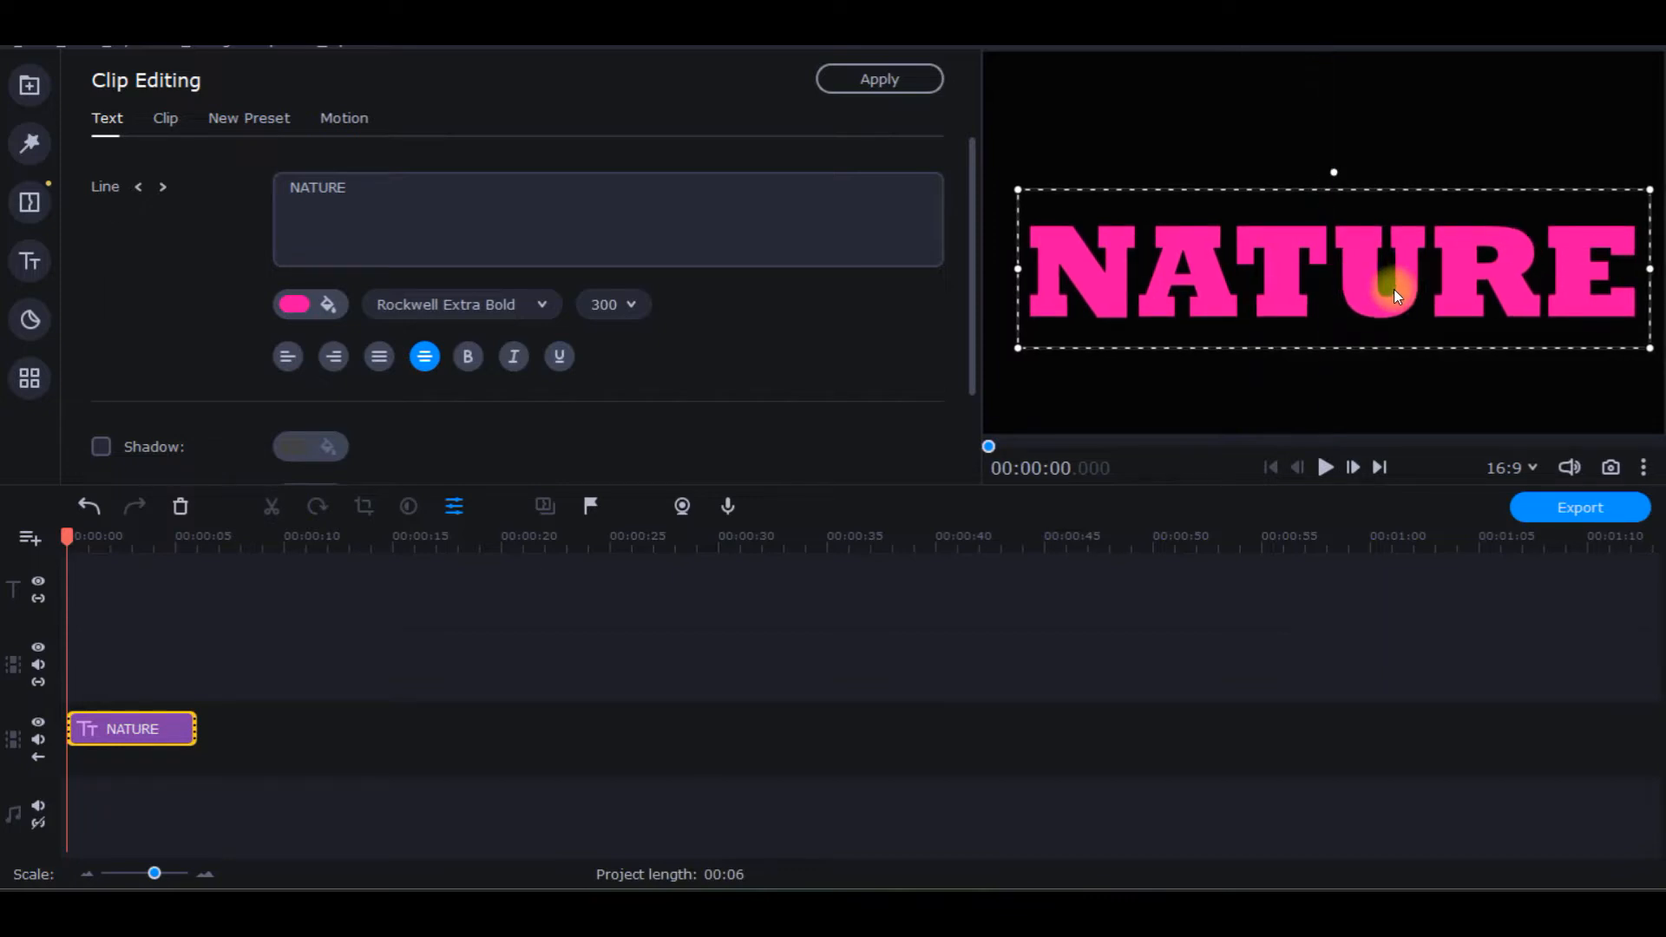
pyautogui.click(425, 357)
pyautogui.moveTo(1392, 319); pyautogui.dragTo(1392, 306)
# Enable an outline on the NATURE title and set its colour to yellow #f3ff00
pyautogui.scroll(-1, 391, 416)
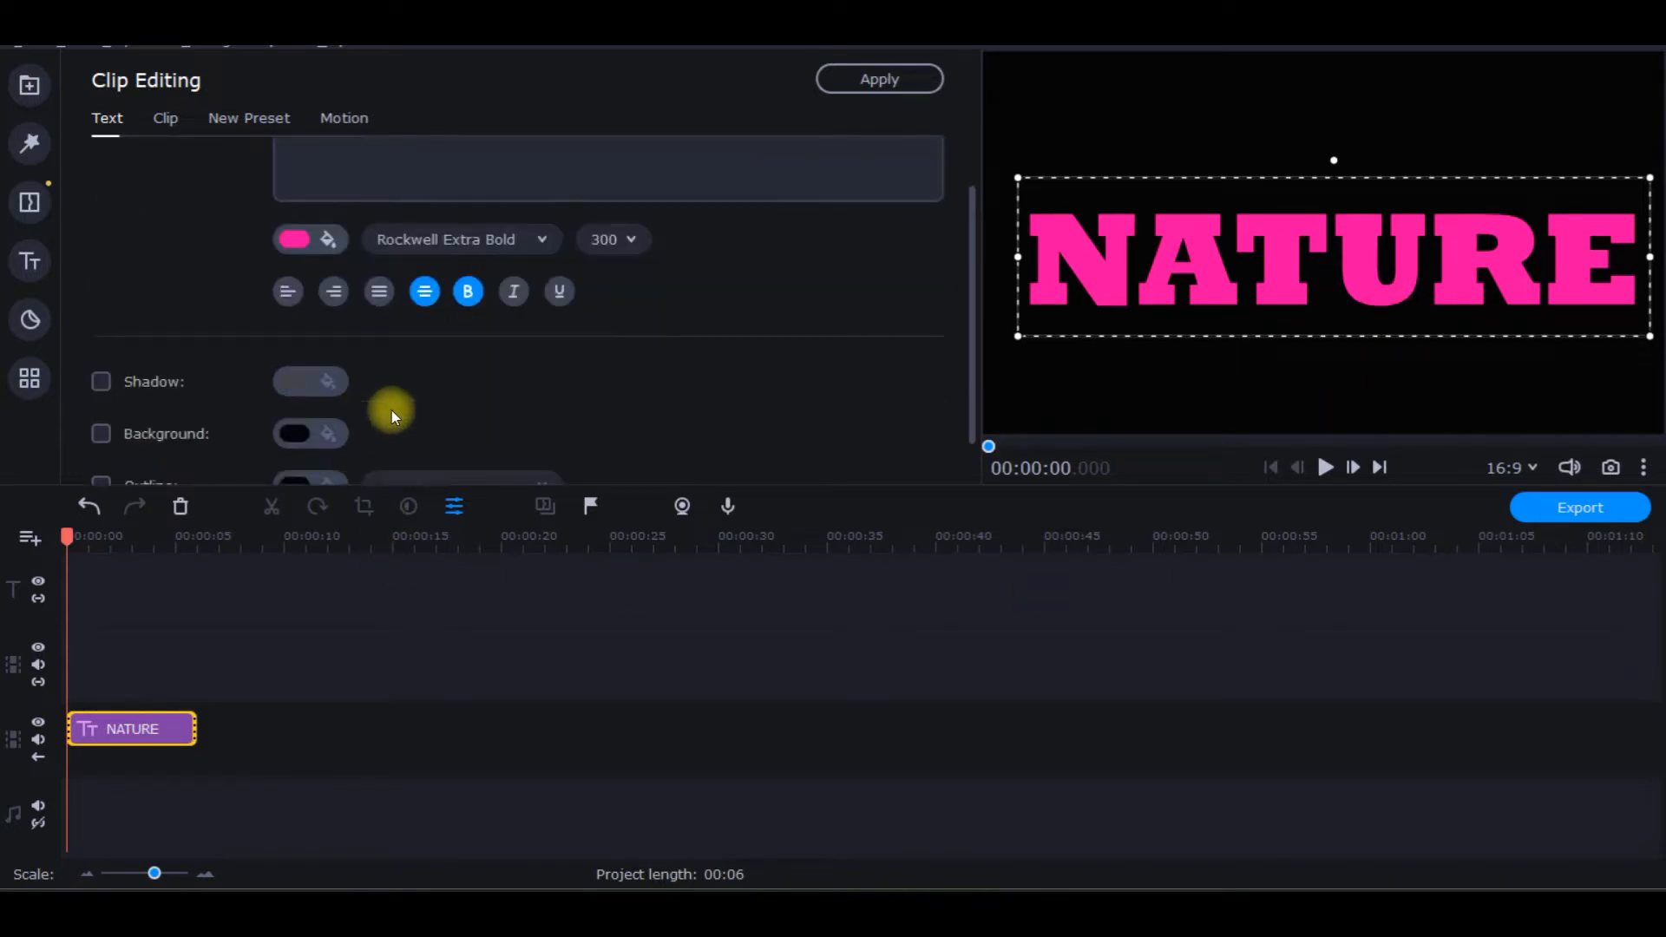
pyautogui.scroll(-1, 382, 418)
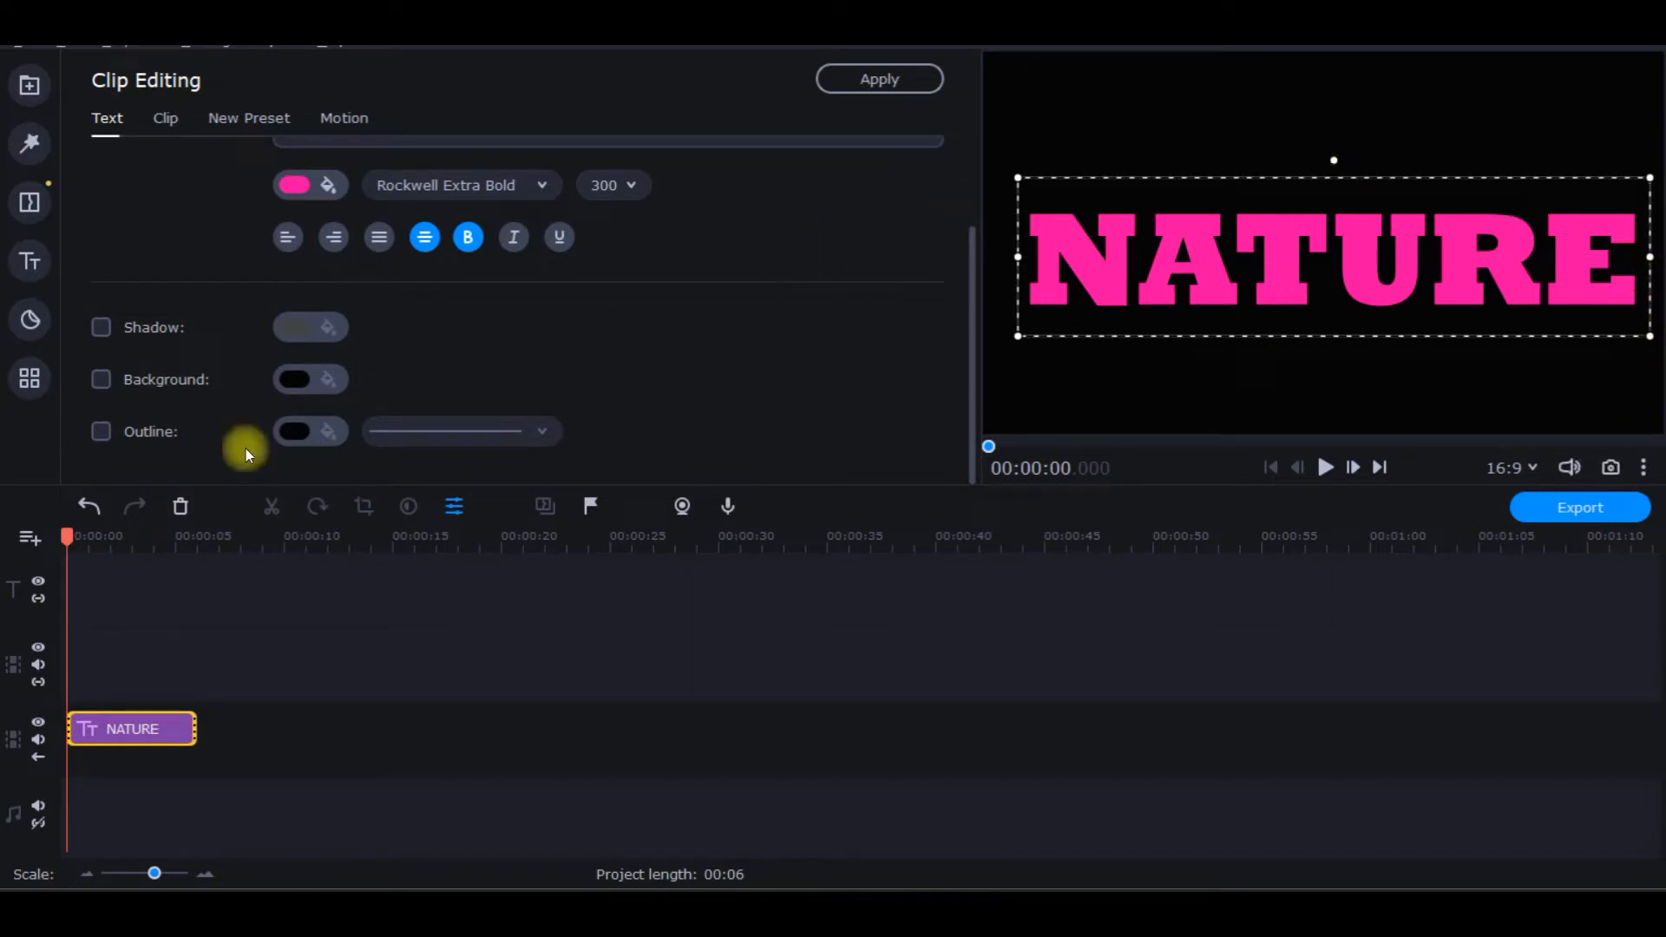
pyautogui.click(100, 432)
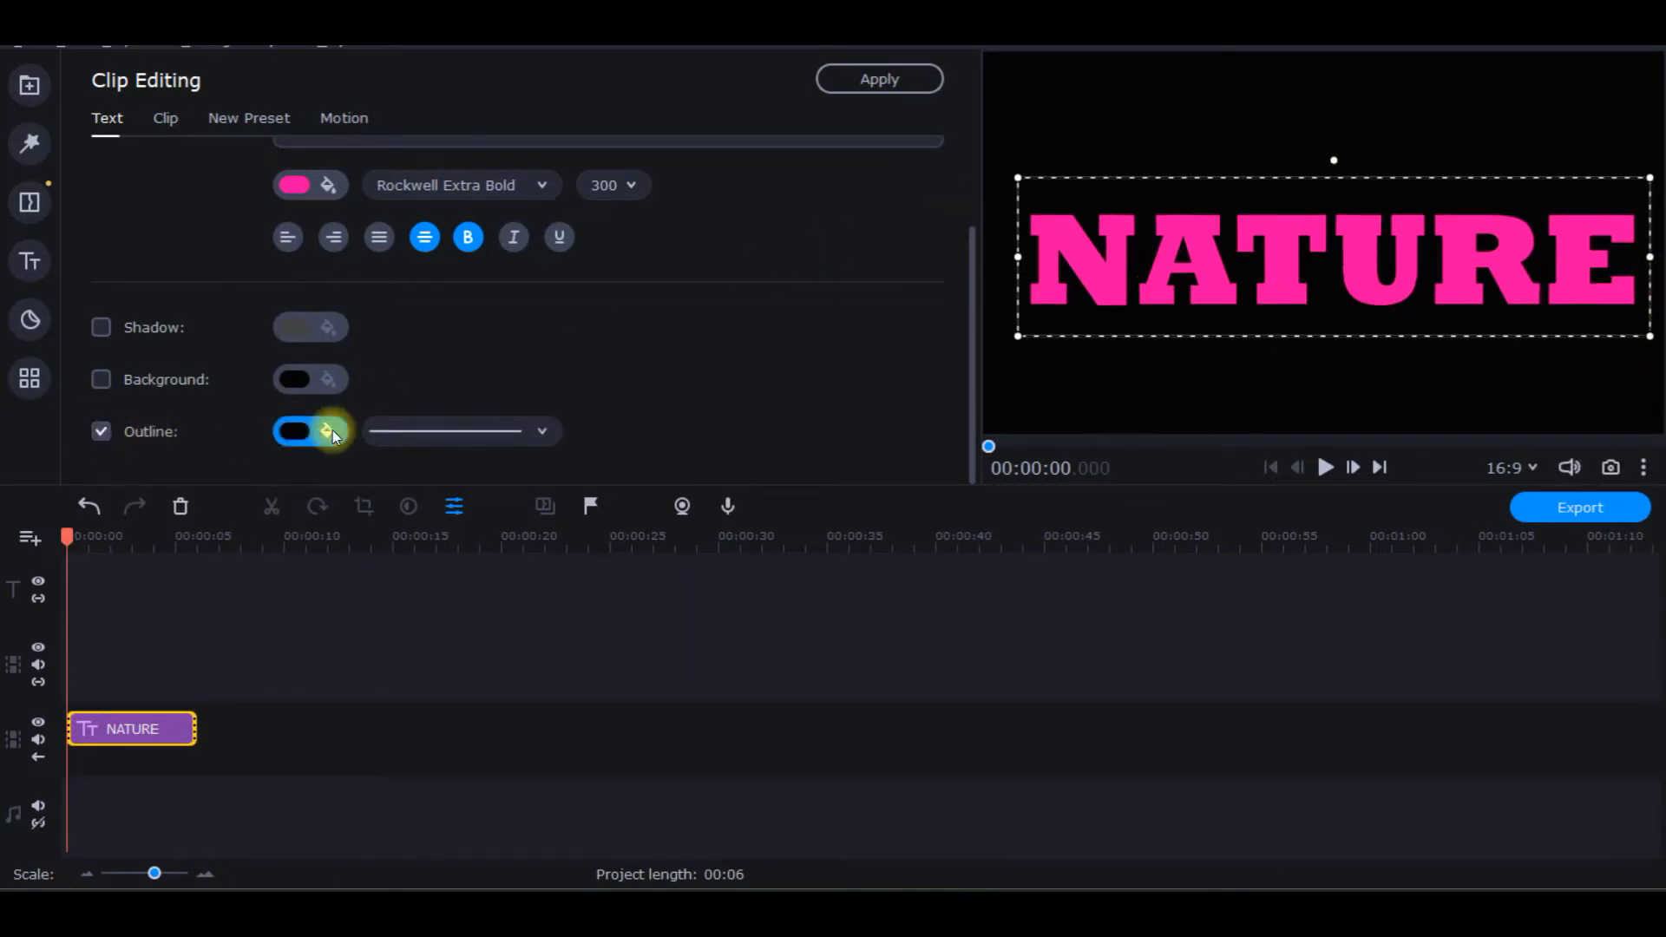
pyautogui.click(330, 432)
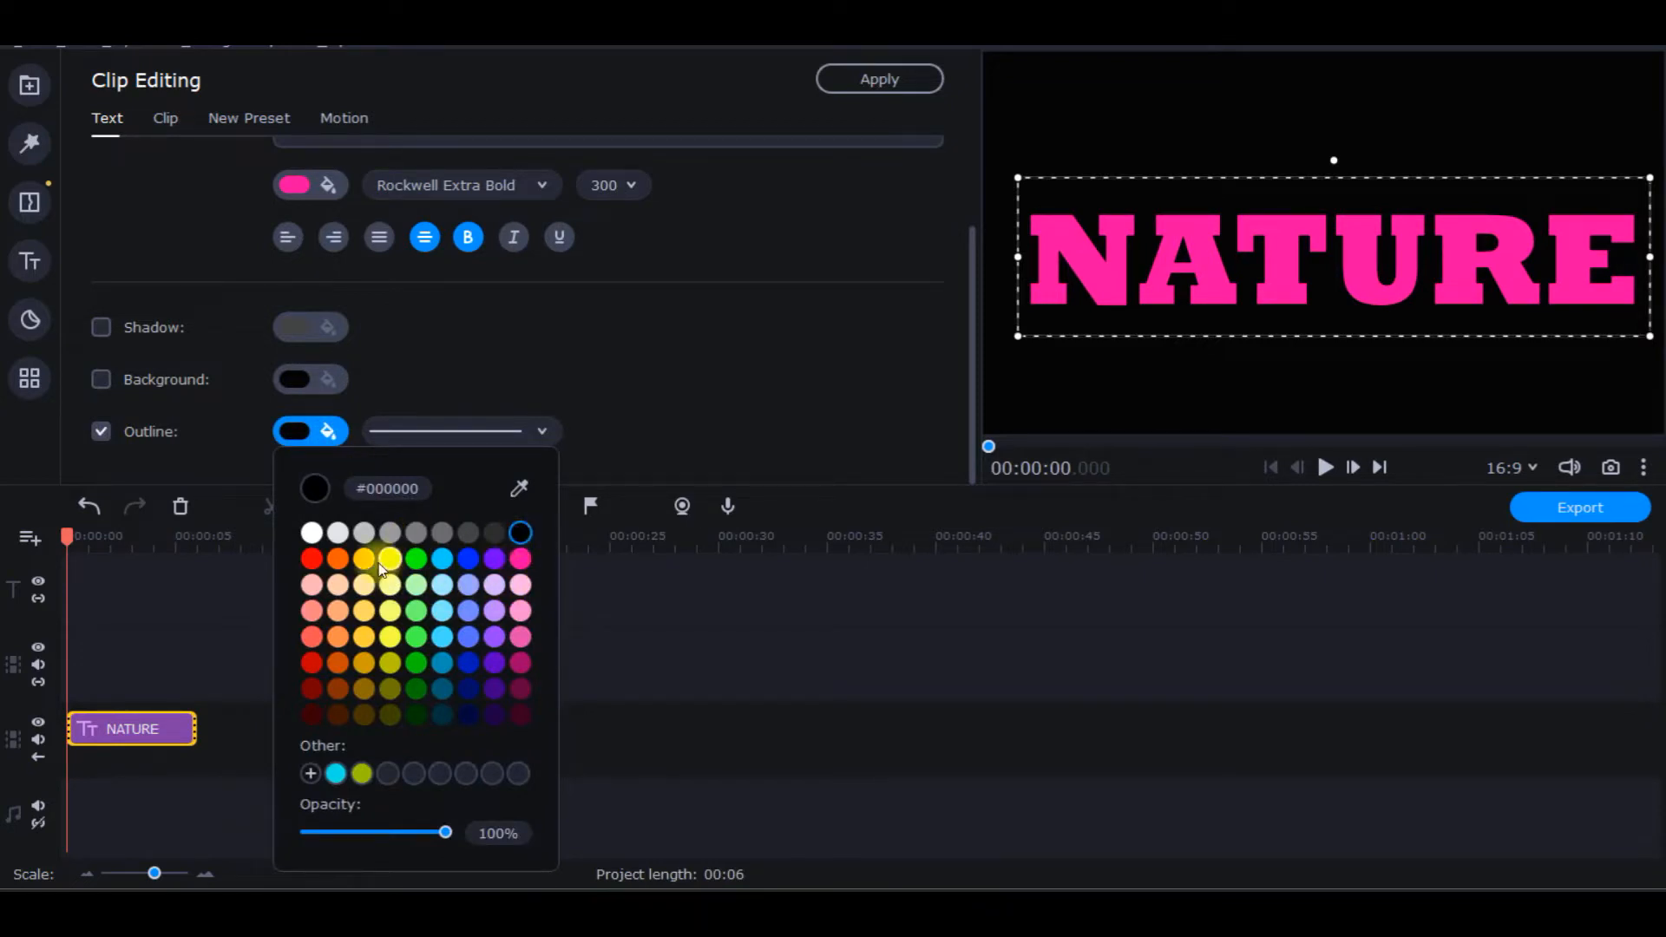
pyautogui.click(315, 535)
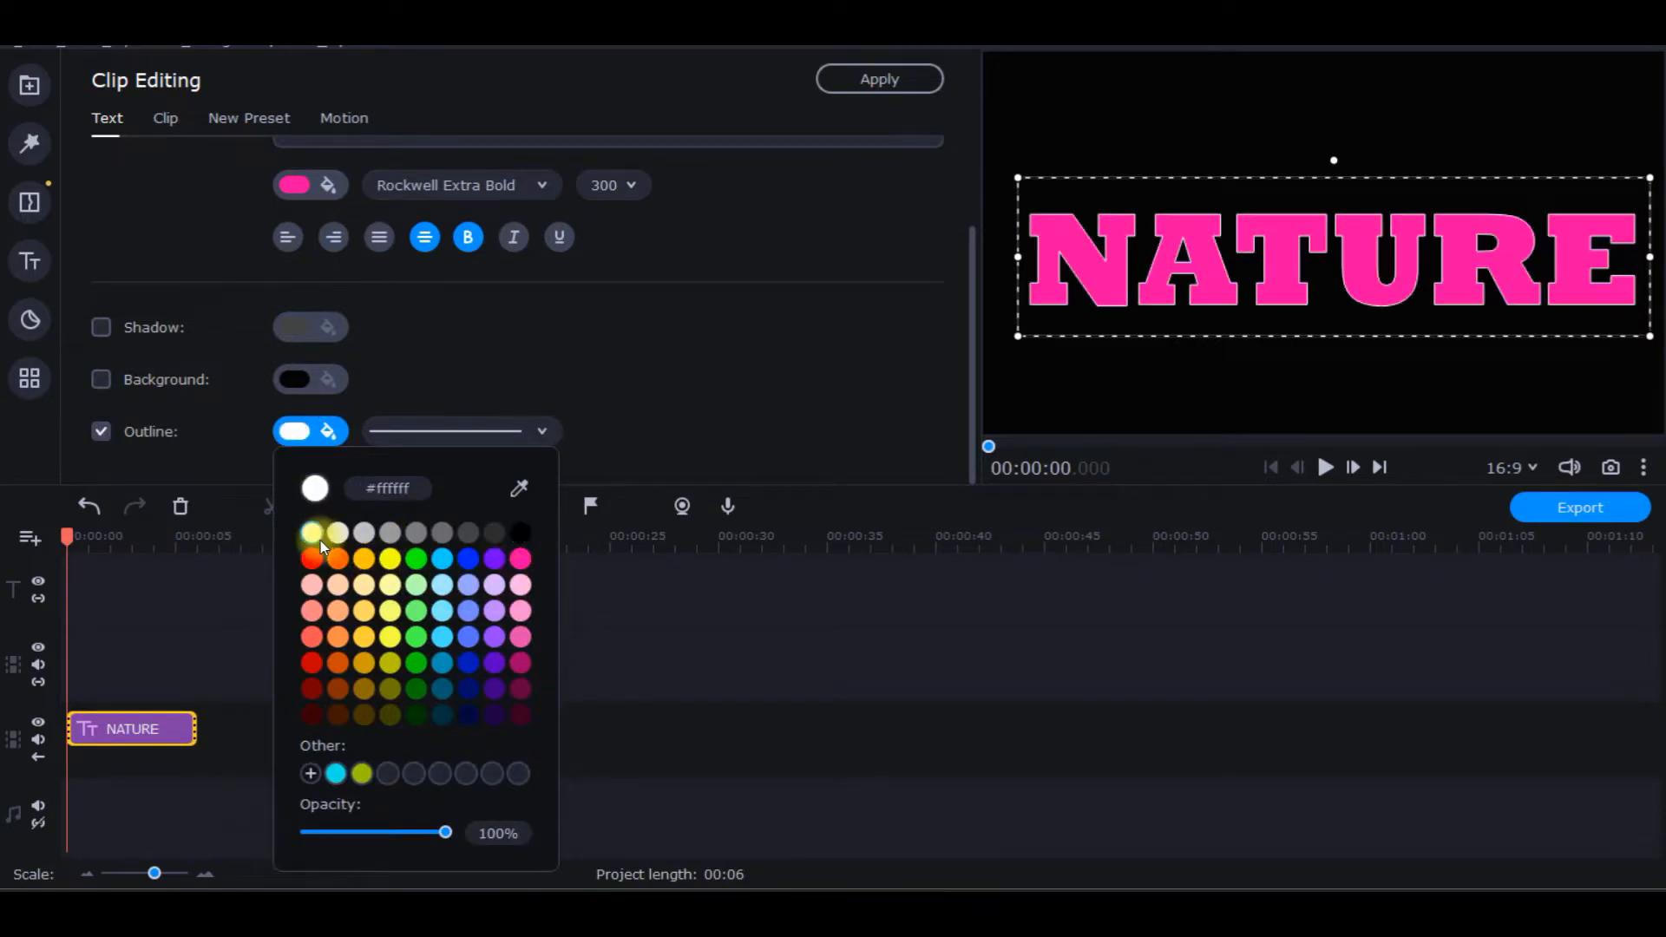
pyautogui.click(390, 559)
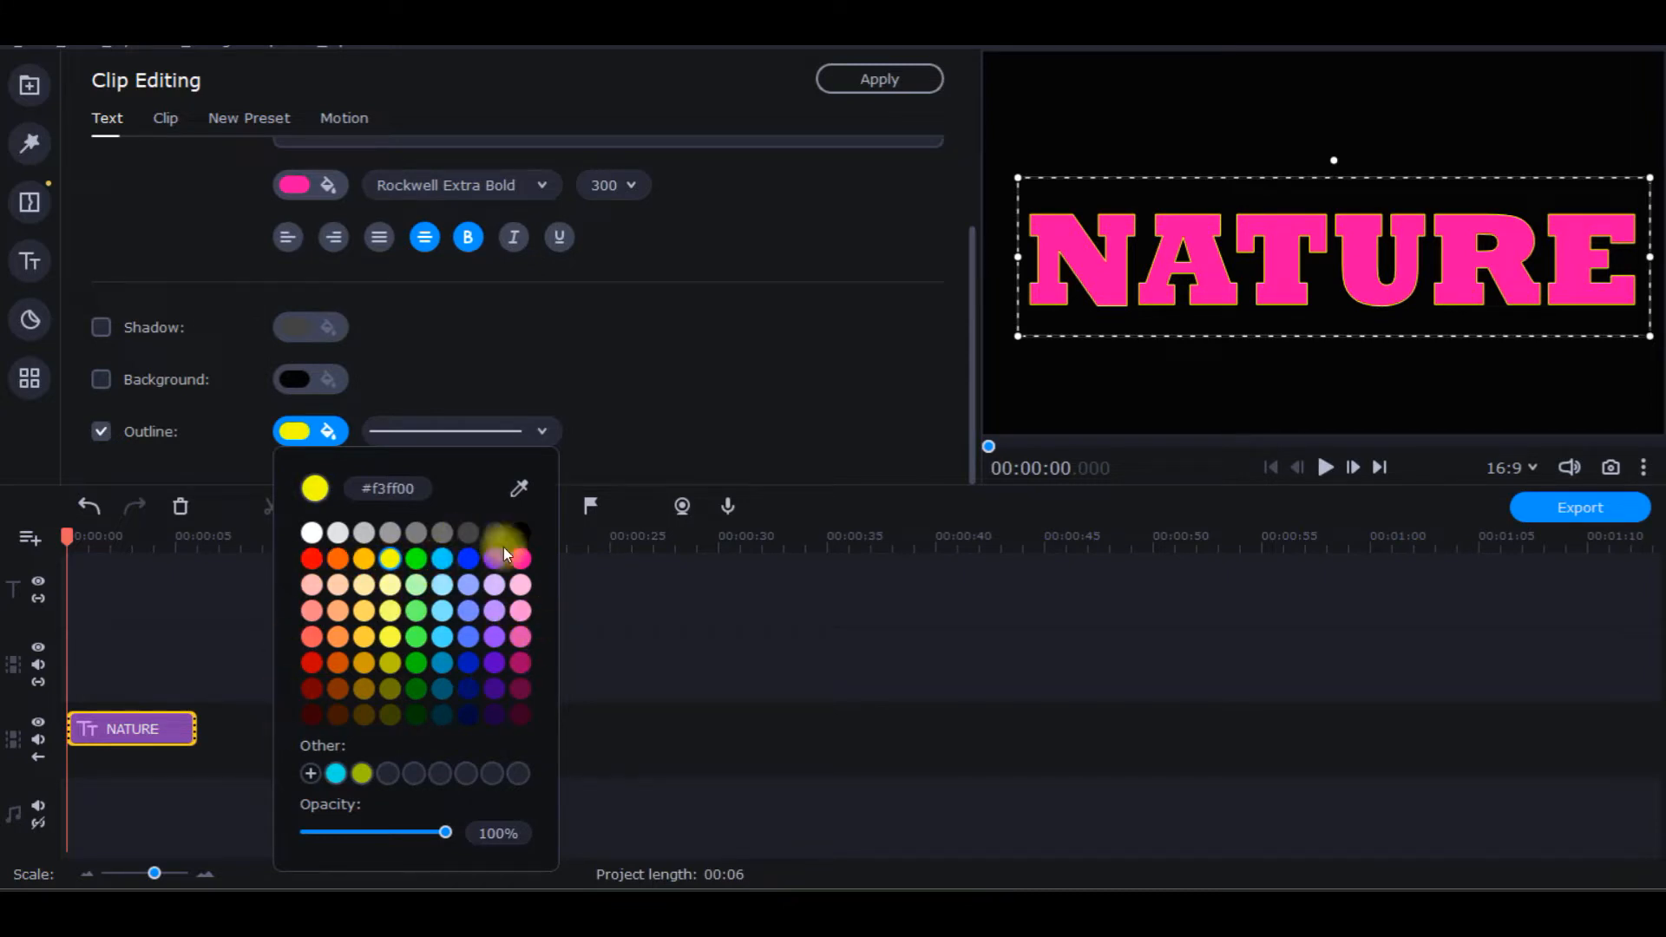
# Choose a thicker line for the NATURE title's yellow outline
pyautogui.click(545, 425)
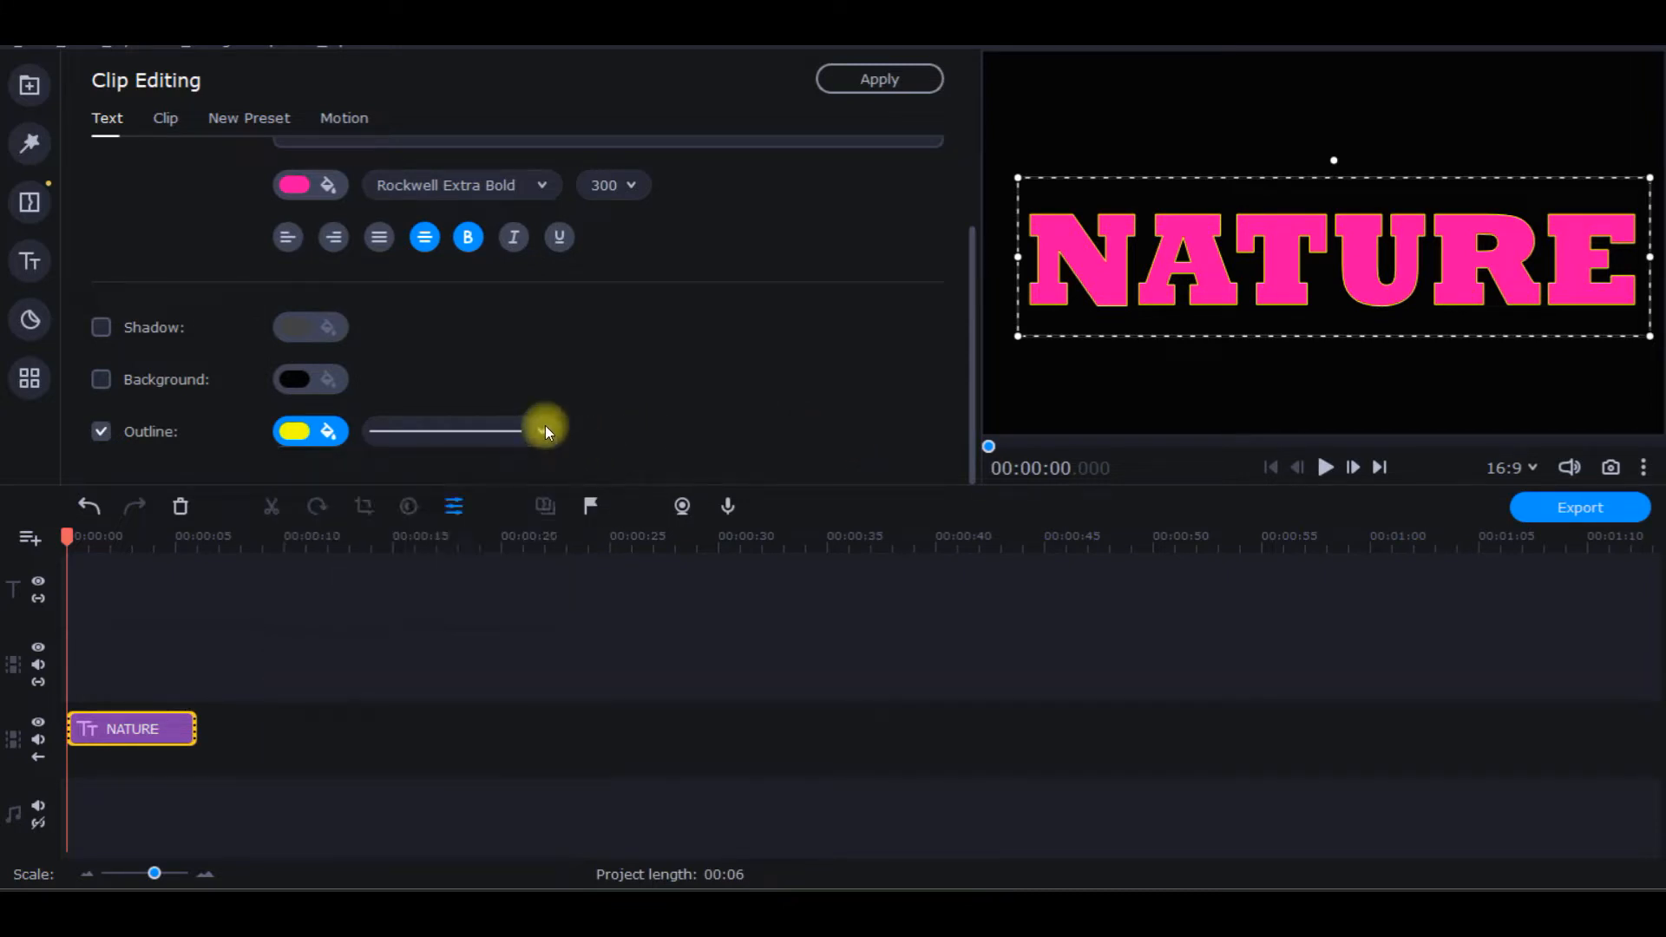
pyautogui.click(545, 425)
pyautogui.click(482, 556)
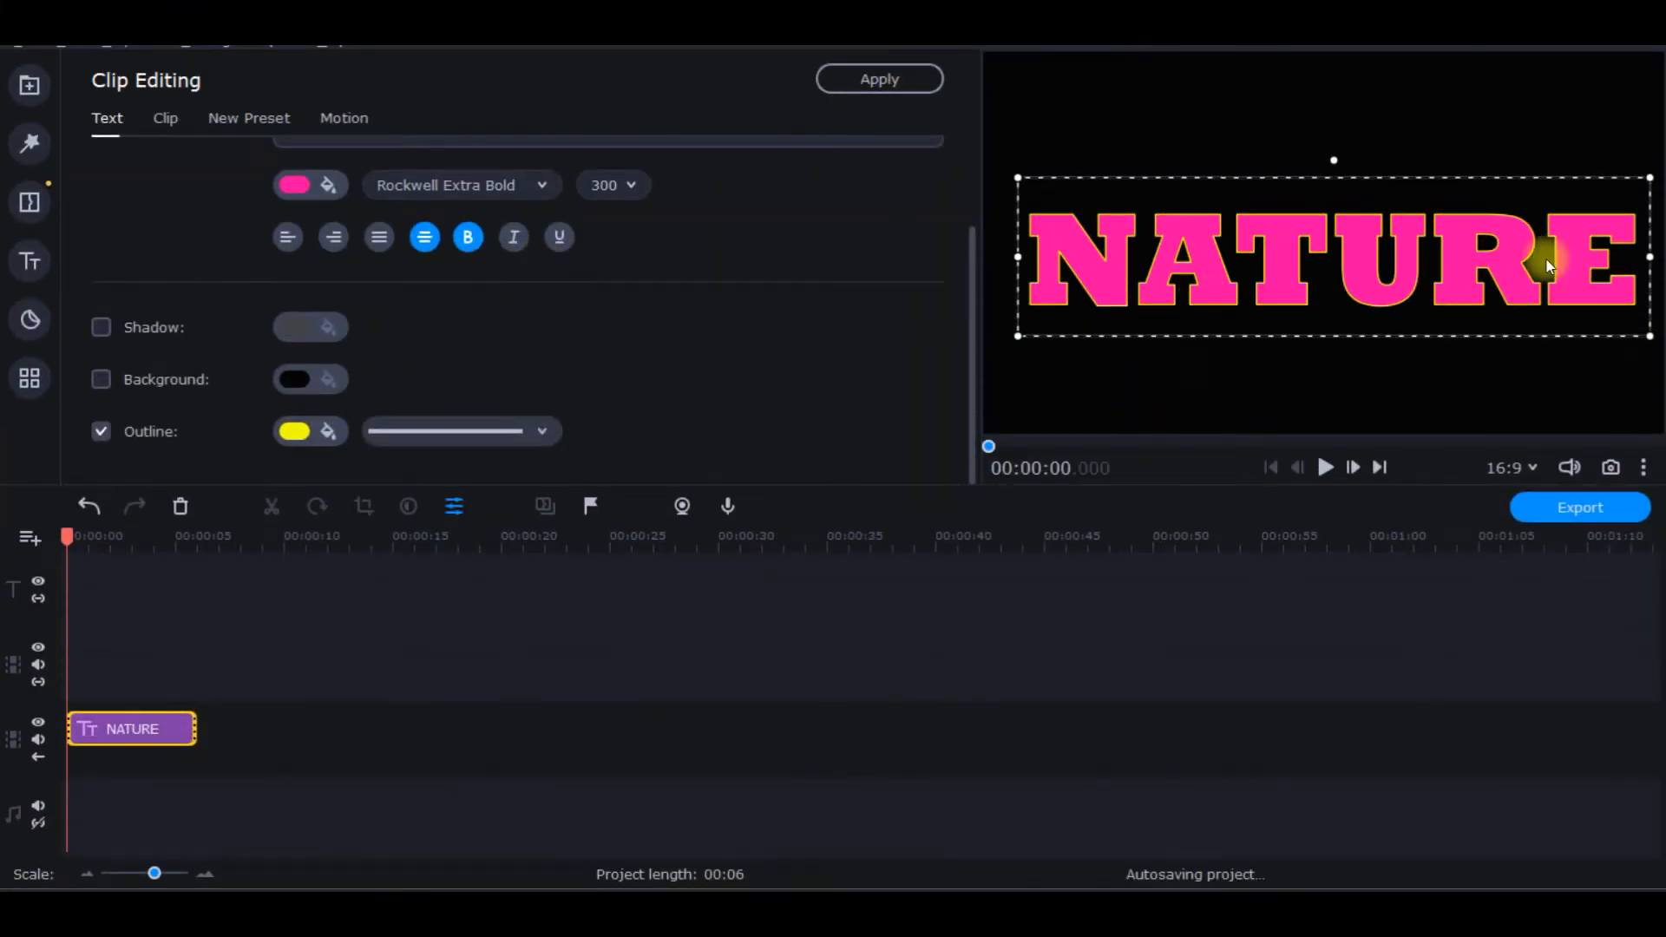
pyautogui.scroll(3, 252, 427)
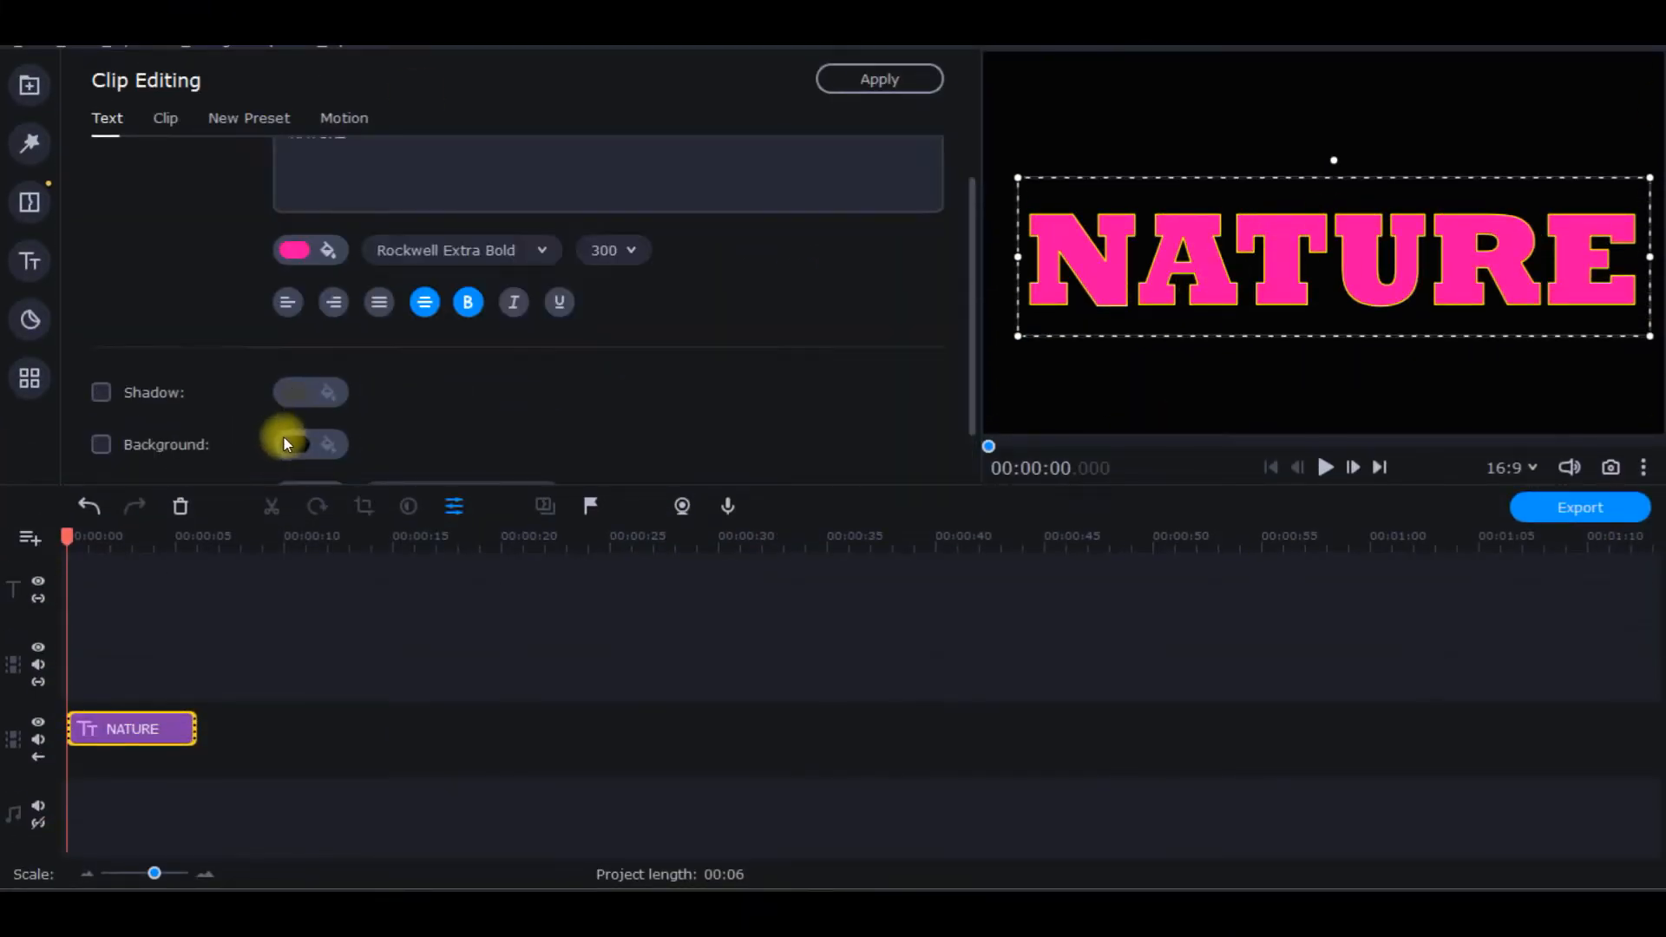
# Place Sea Side.mp4 beneath the NATURE title from the start of the timeline and trim it to the title's length
pyautogui.click(31, 84)
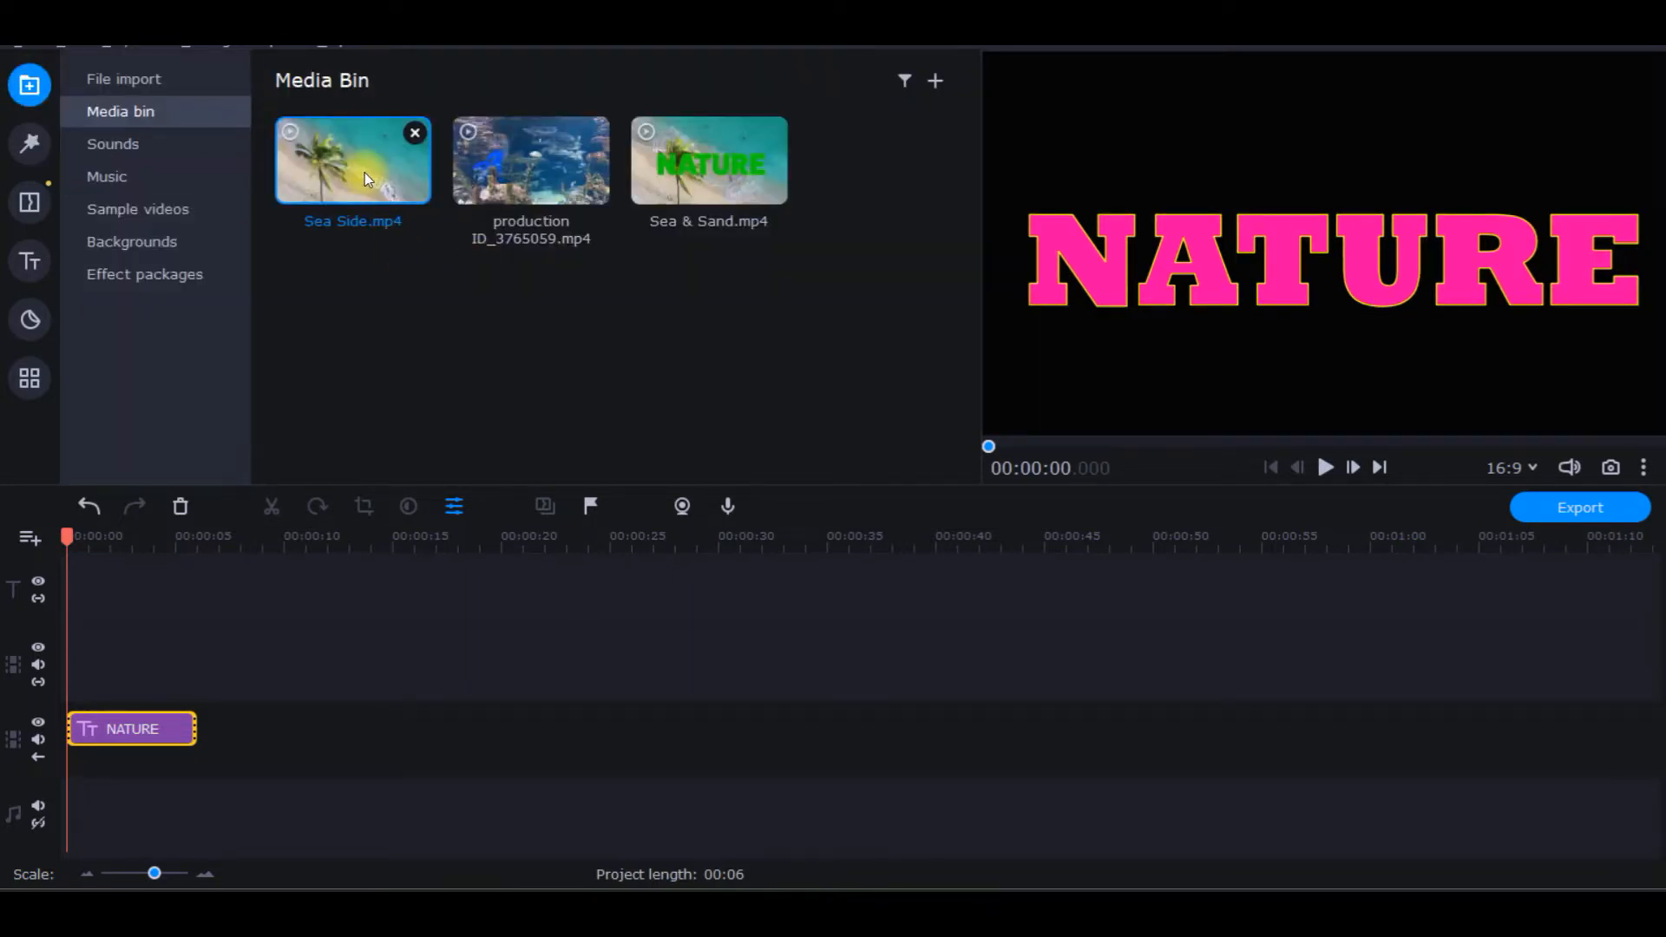
pyautogui.moveTo(364, 174); pyautogui.dragTo(69, 752)
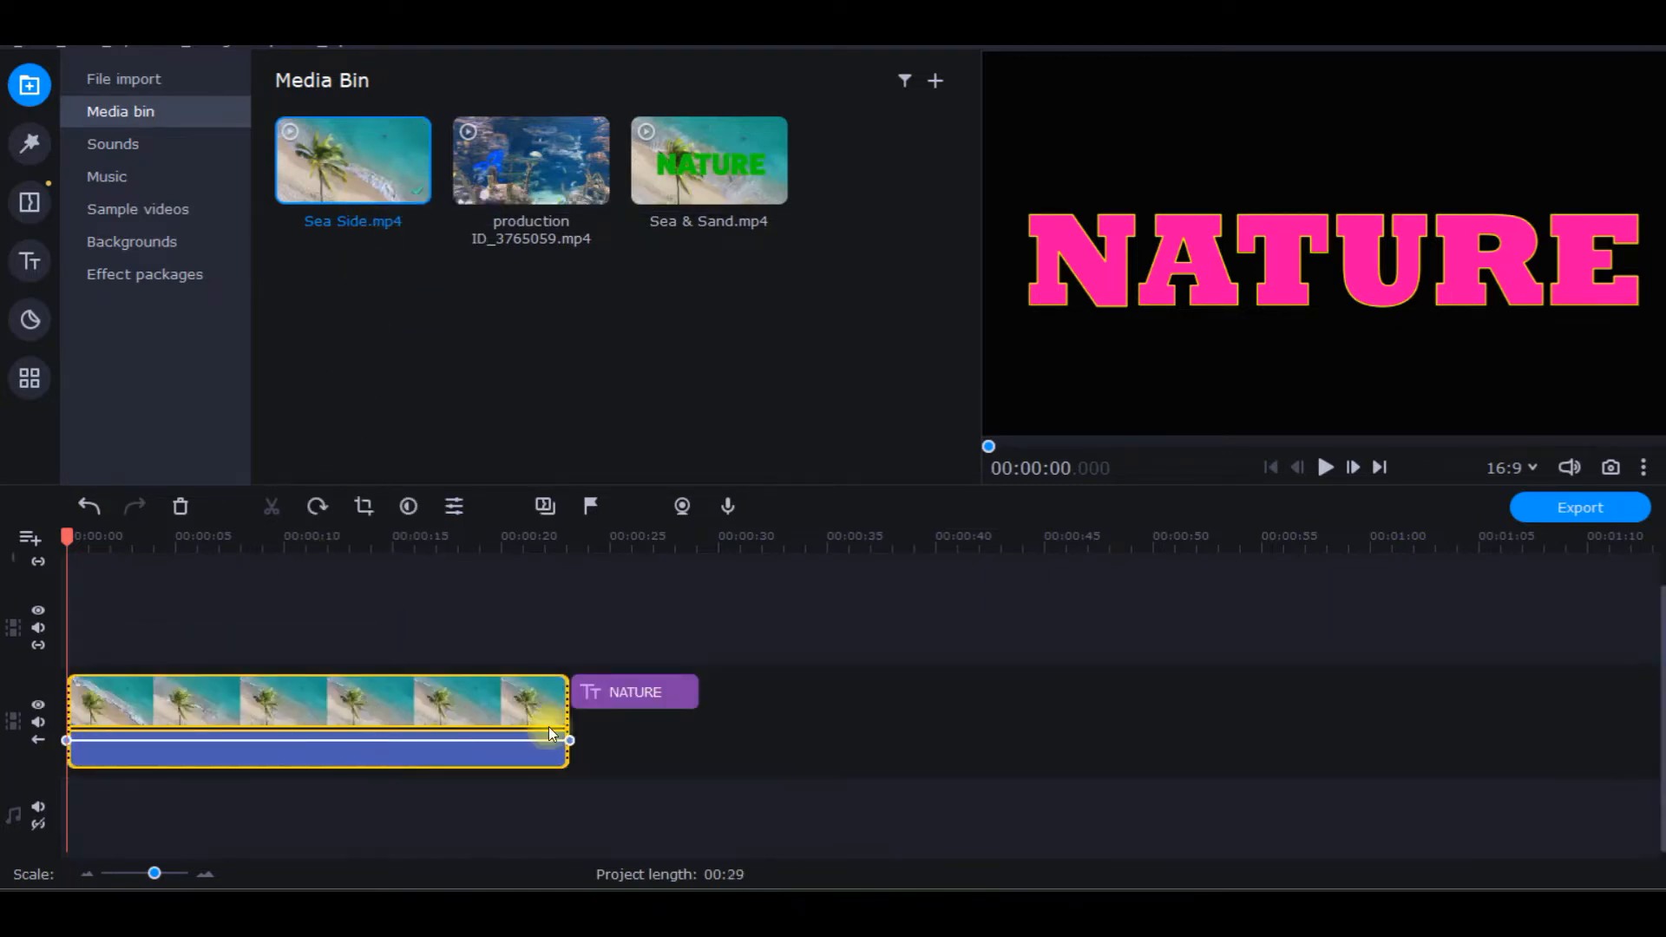
pyautogui.moveTo(627, 697); pyautogui.dragTo(120, 665)
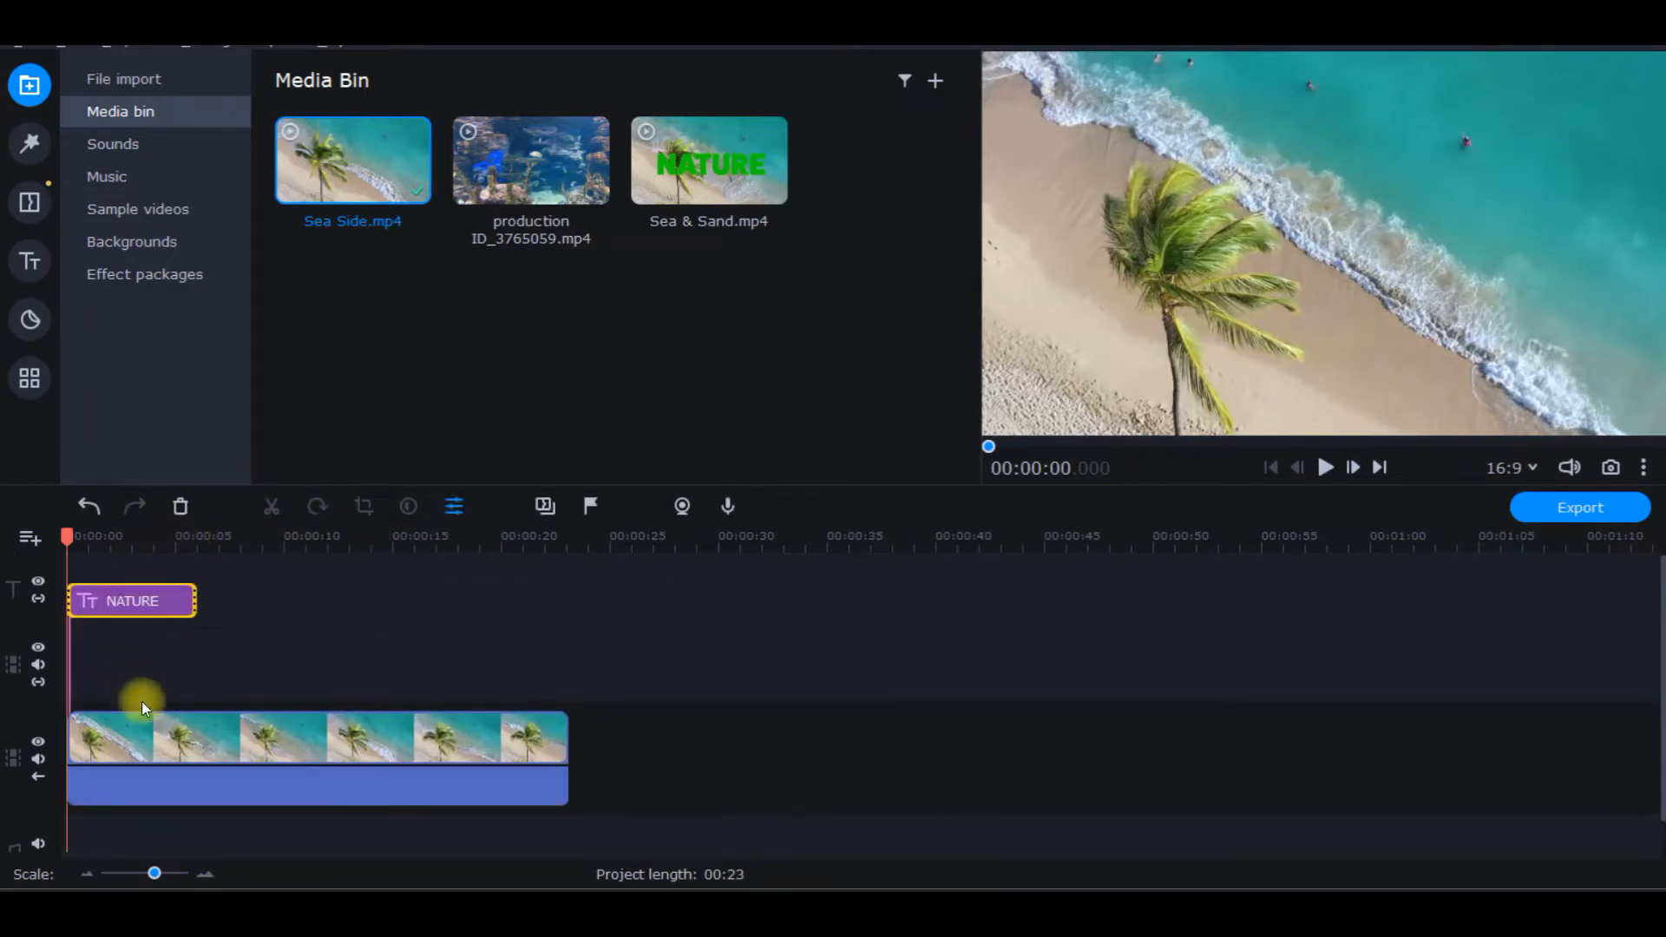
pyautogui.moveTo(568, 737); pyautogui.dragTo(197, 731)
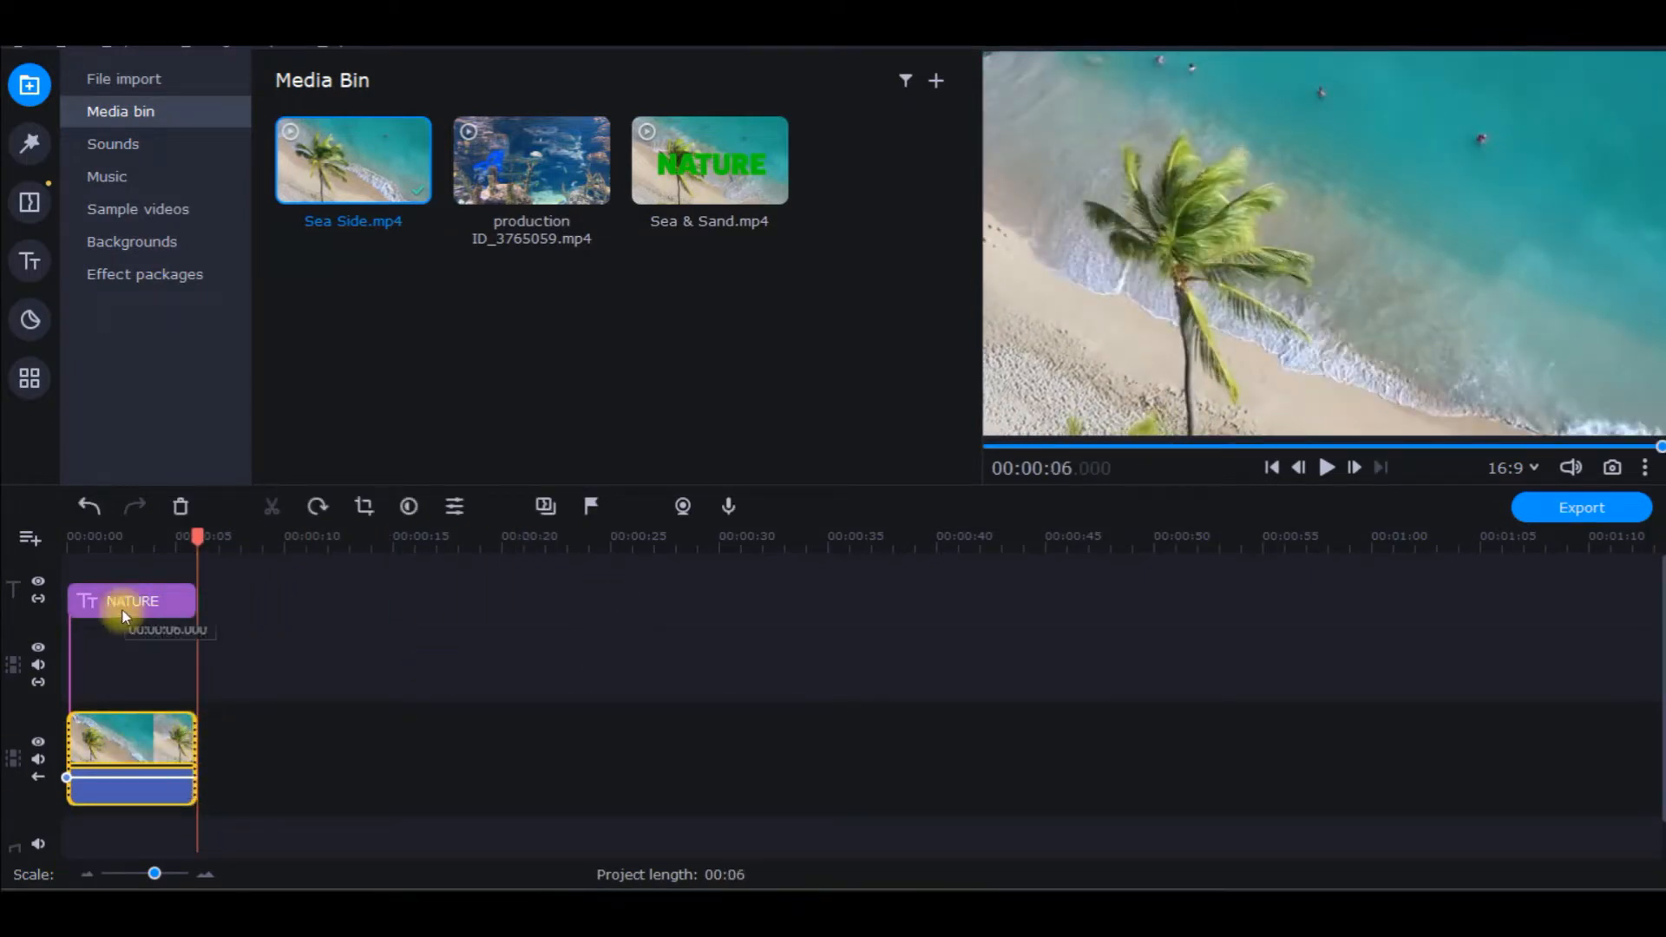
pyautogui.moveTo(198, 544); pyautogui.dragTo(35, 557)
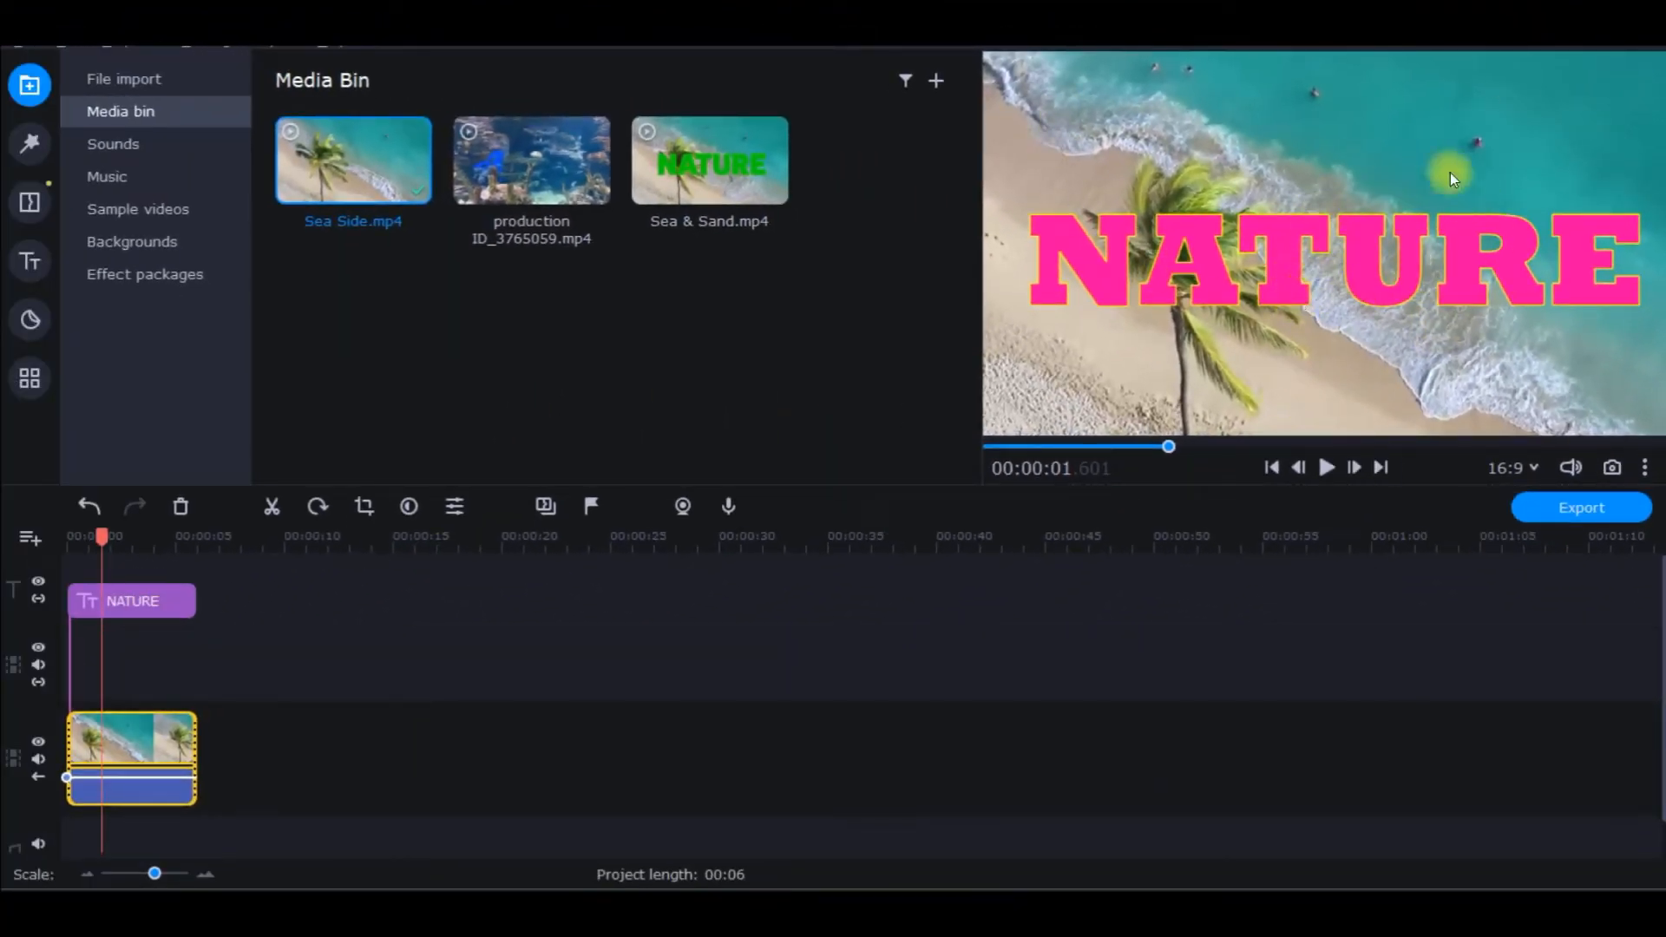
# Append Sea & Sand.mp4 after the Sea Side clip and preview its green title against the pink one
pyautogui.moveTo(736, 177); pyautogui.dragTo(233, 706)
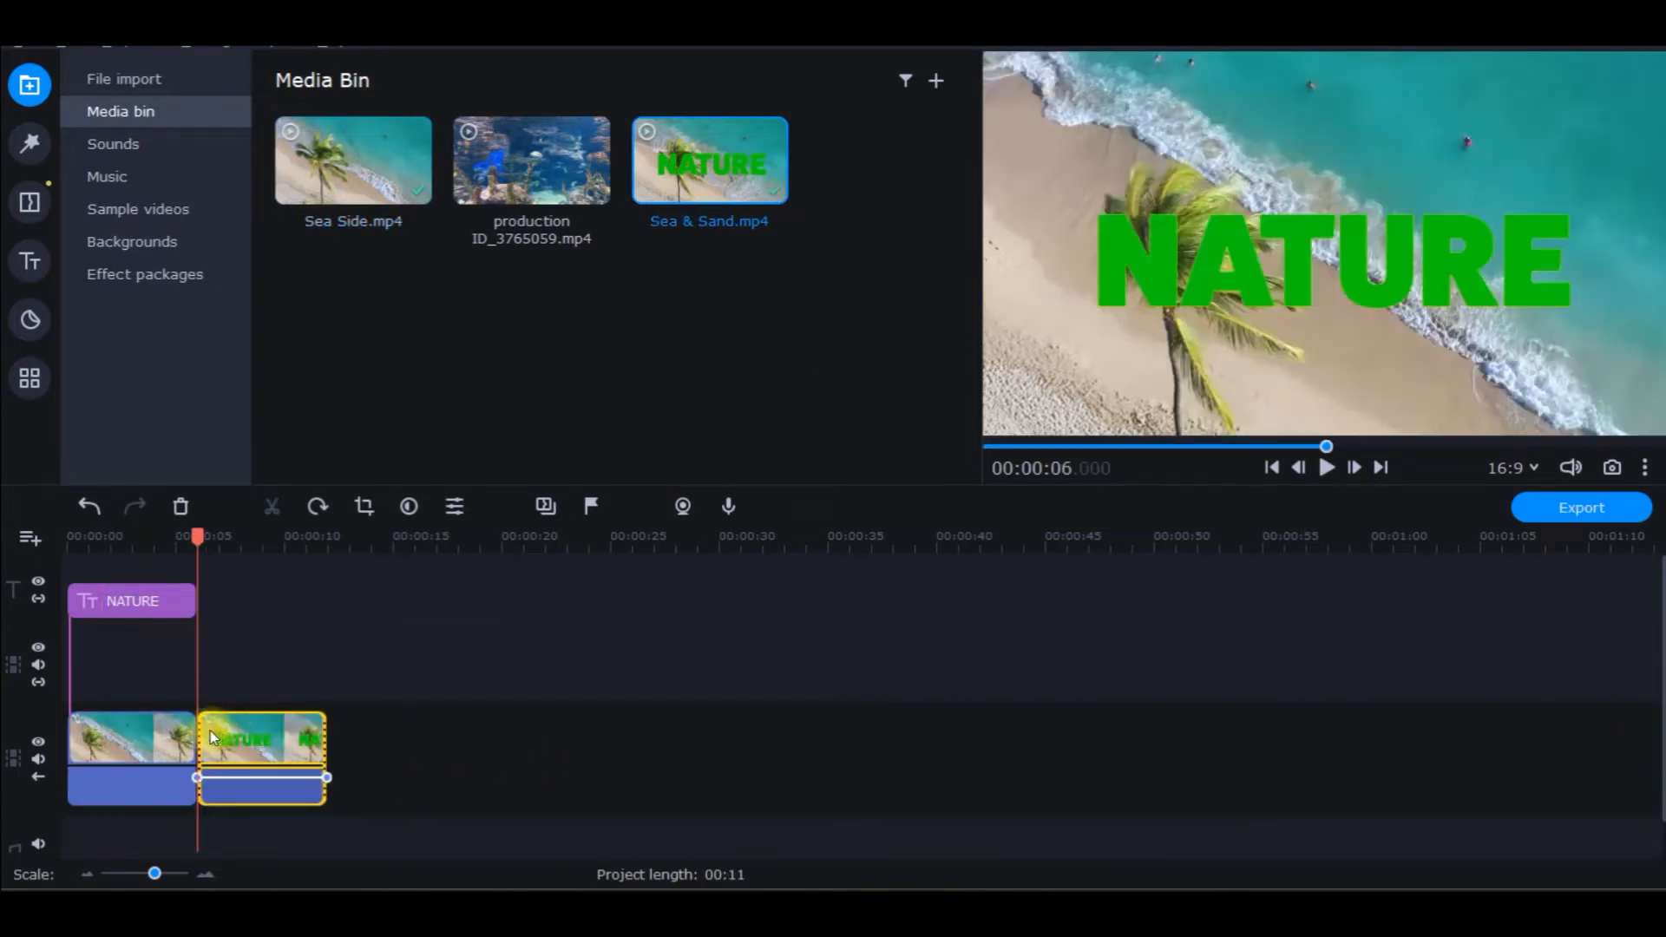
pyautogui.click(1325, 468)
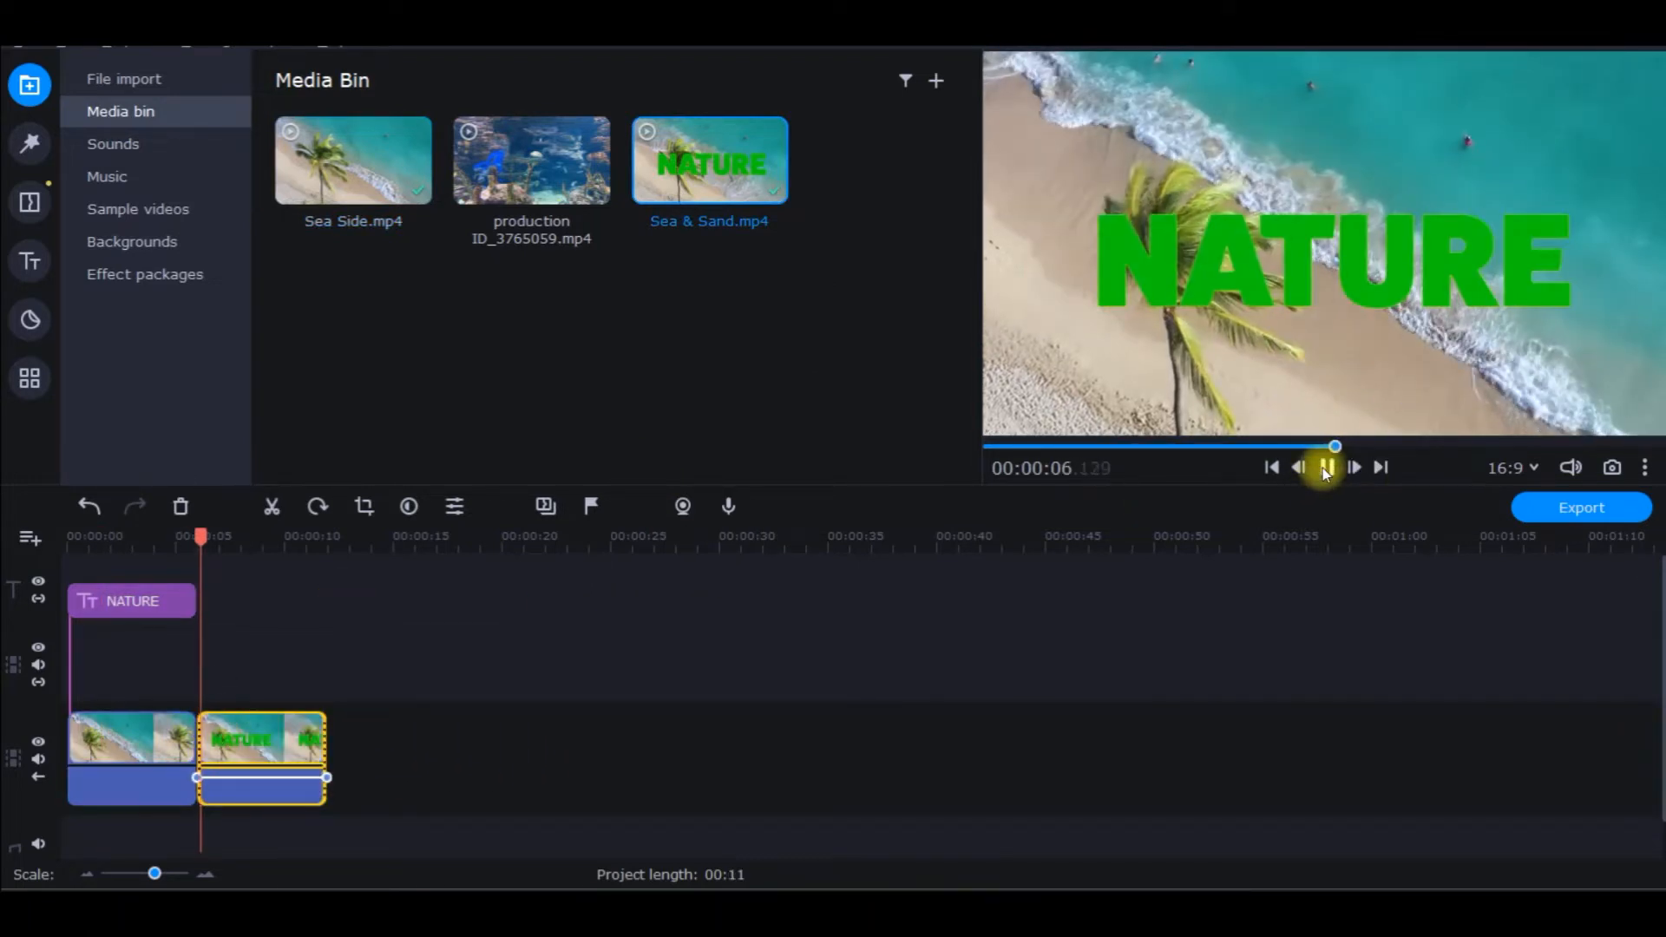
pyautogui.click(1325, 468)
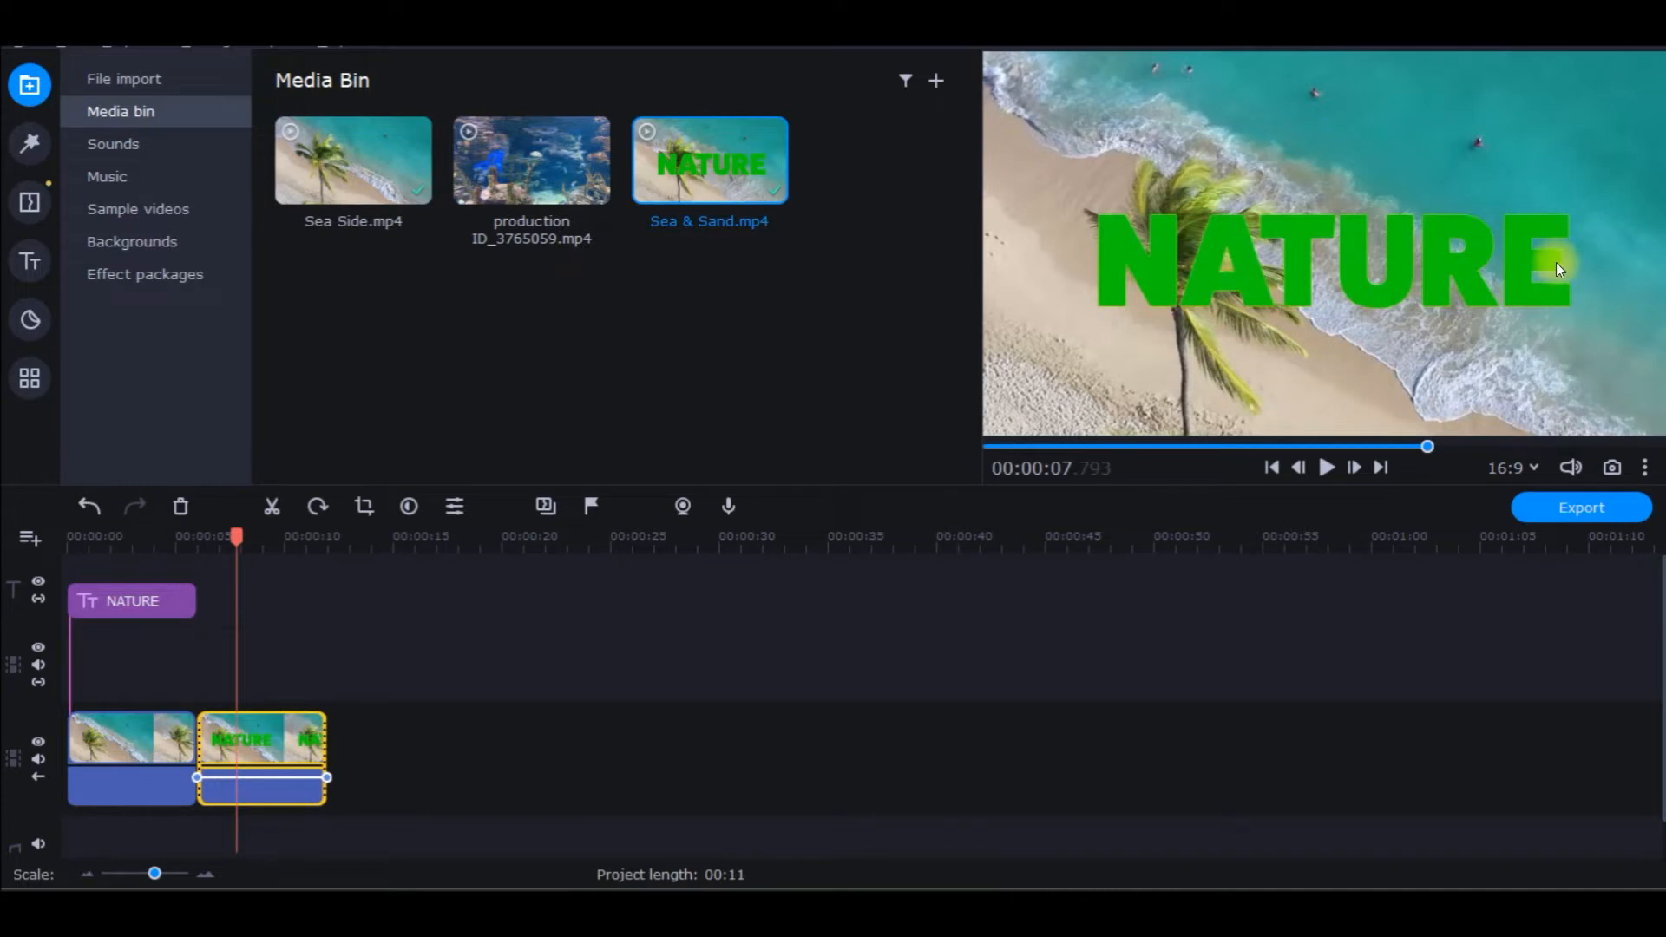
pyautogui.click(156, 740)
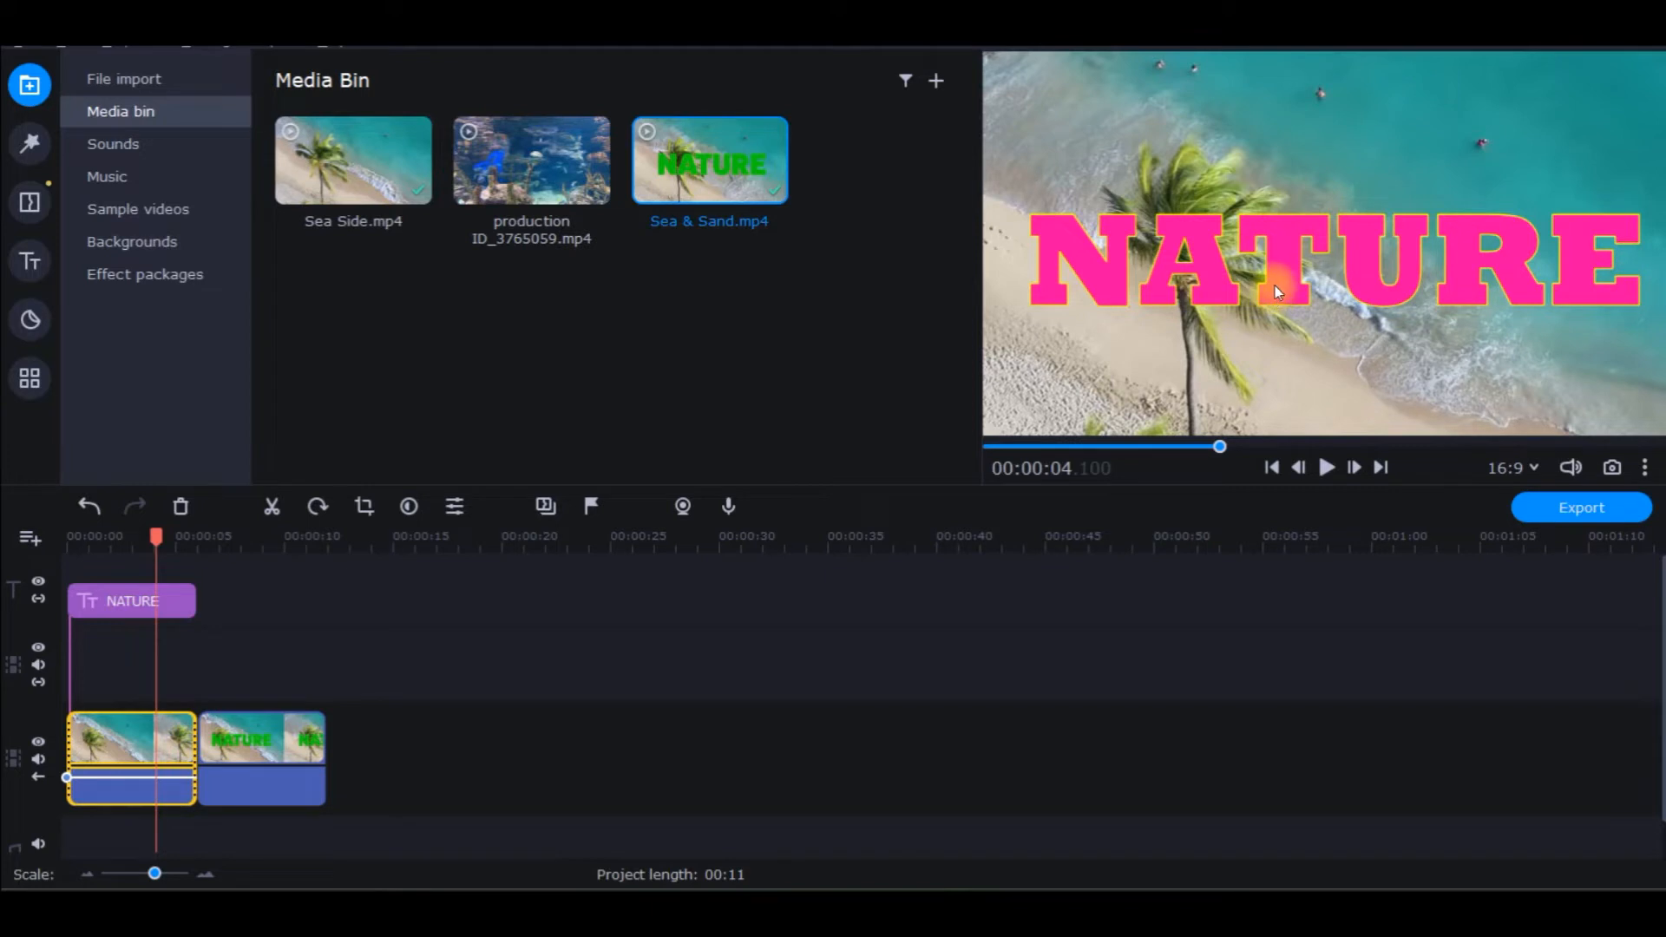
pyautogui.moveTo(524, 148)
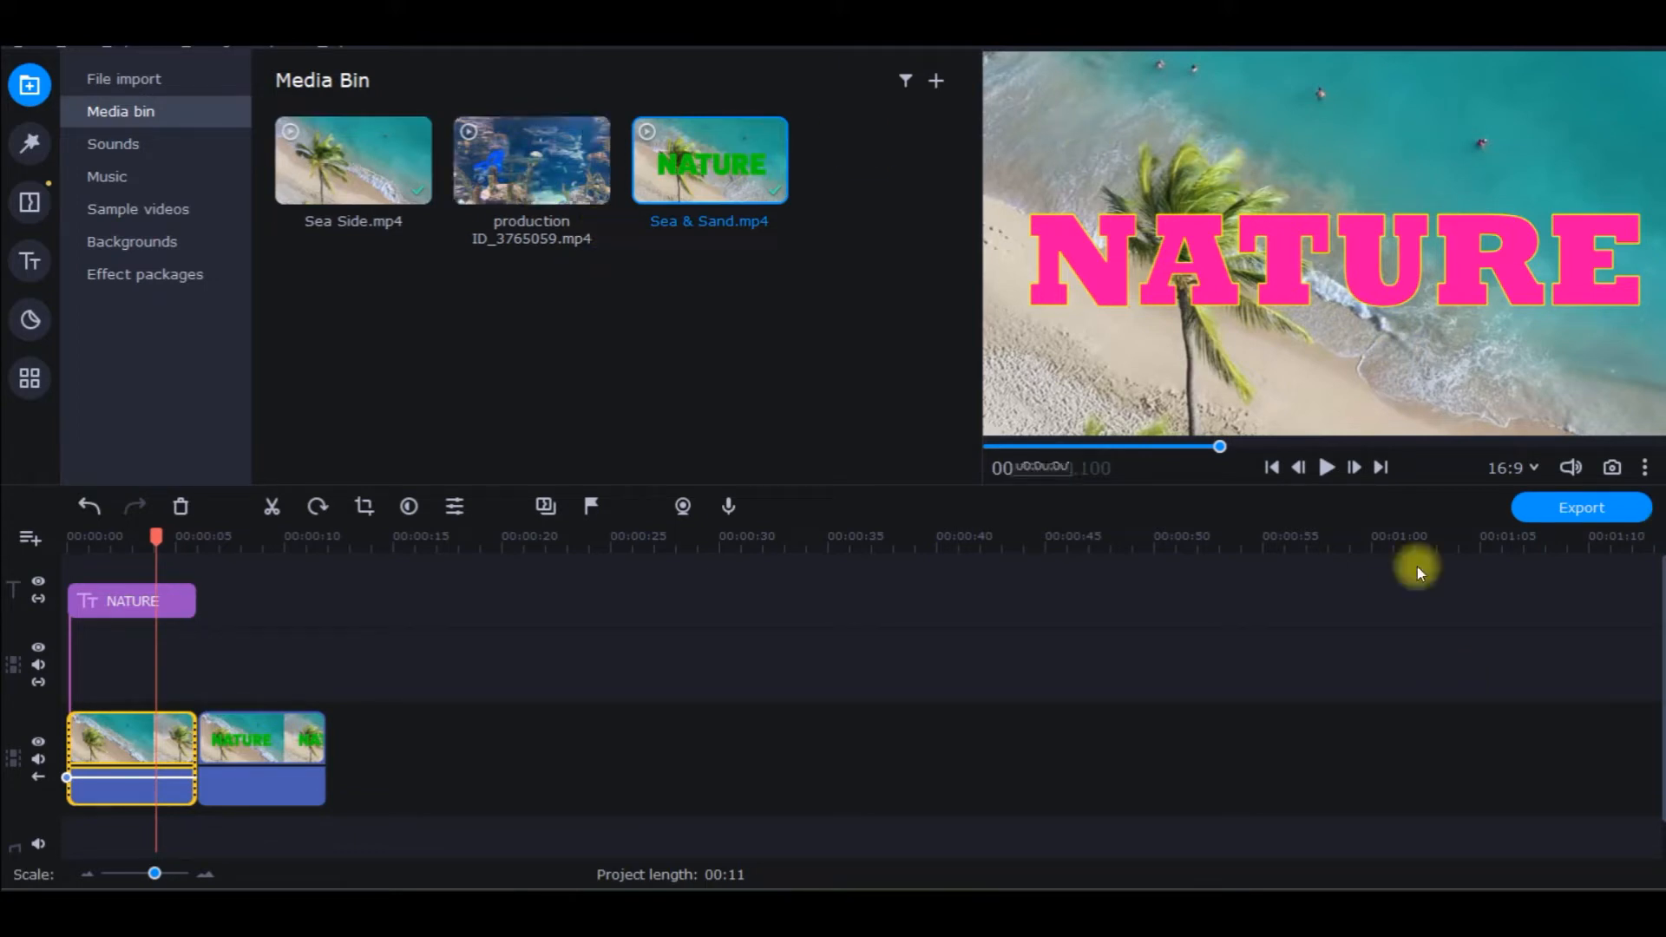
pyautogui.click(269, 732)
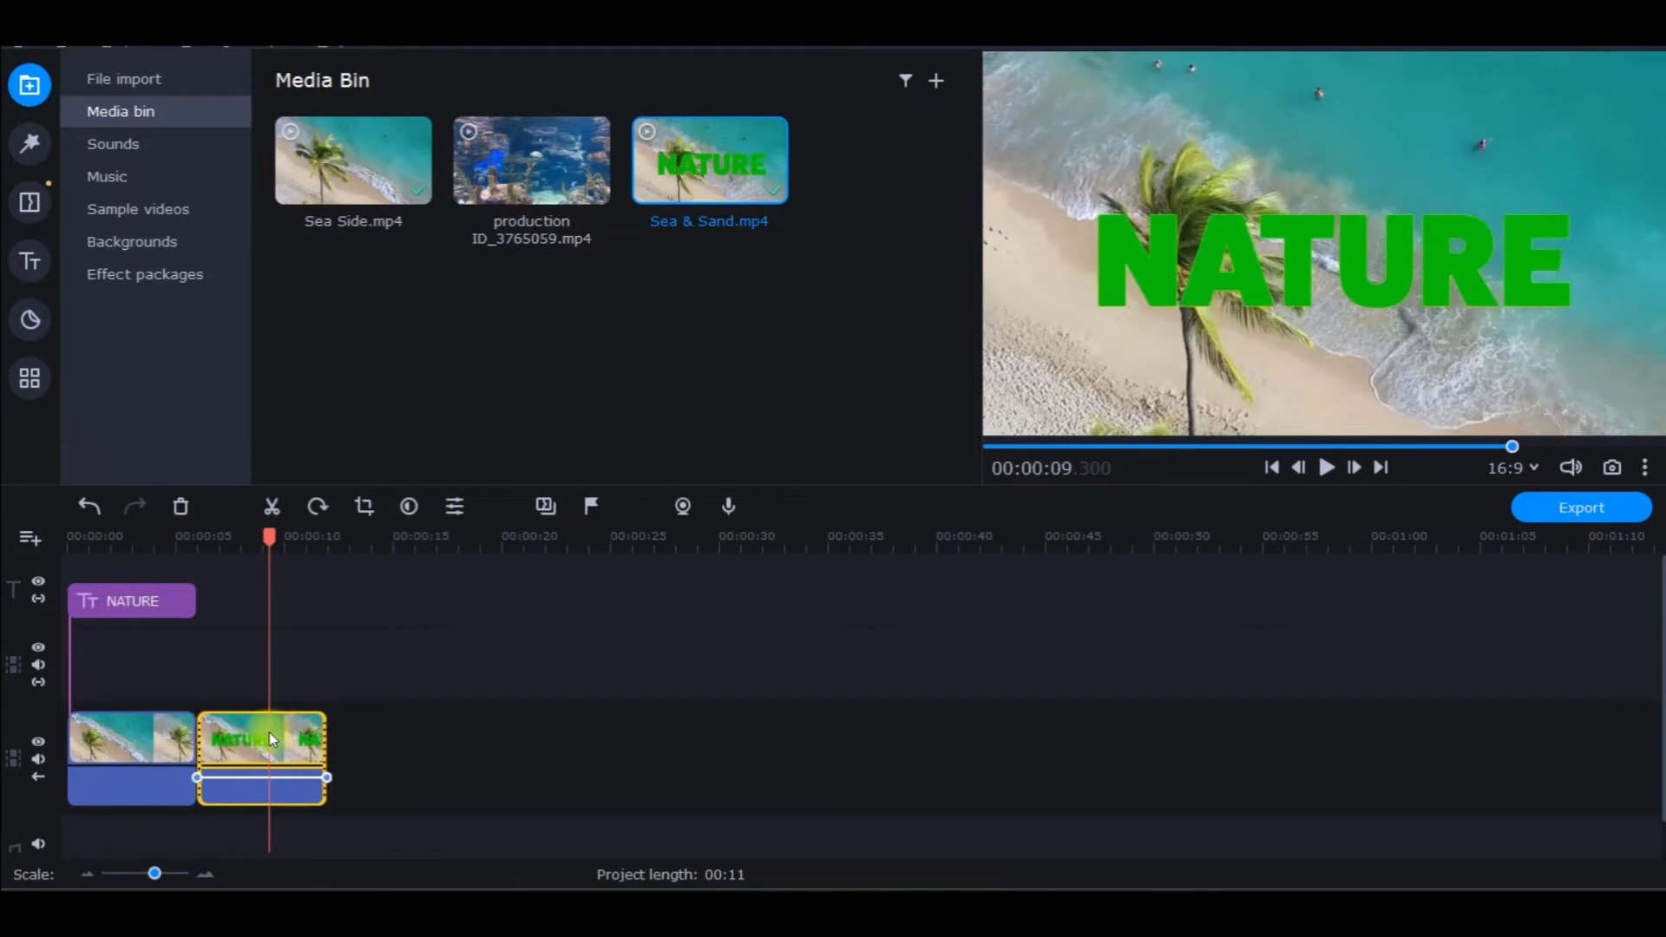
# Turn off clip linking on the main video track and move the Sea & Sand clip to start at about 9 s
pyautogui.moveTo(278, 739); pyautogui.dragTo(509, 727)
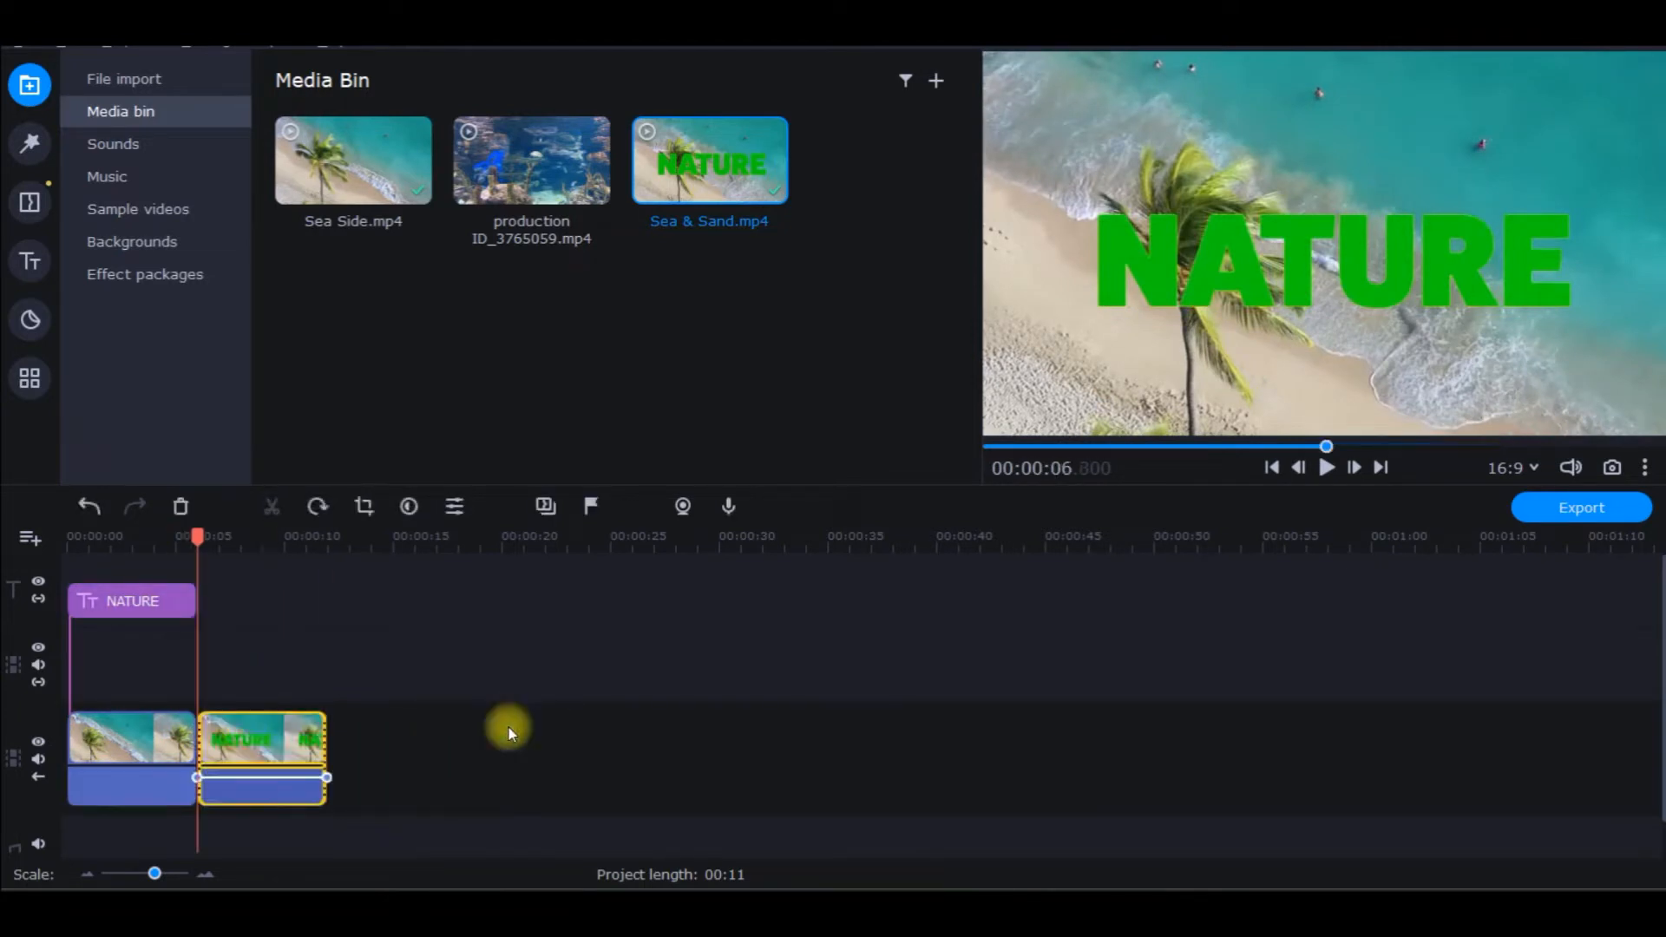
pyautogui.moveTo(286, 746); pyautogui.dragTo(451, 761)
pyautogui.click(349, 757)
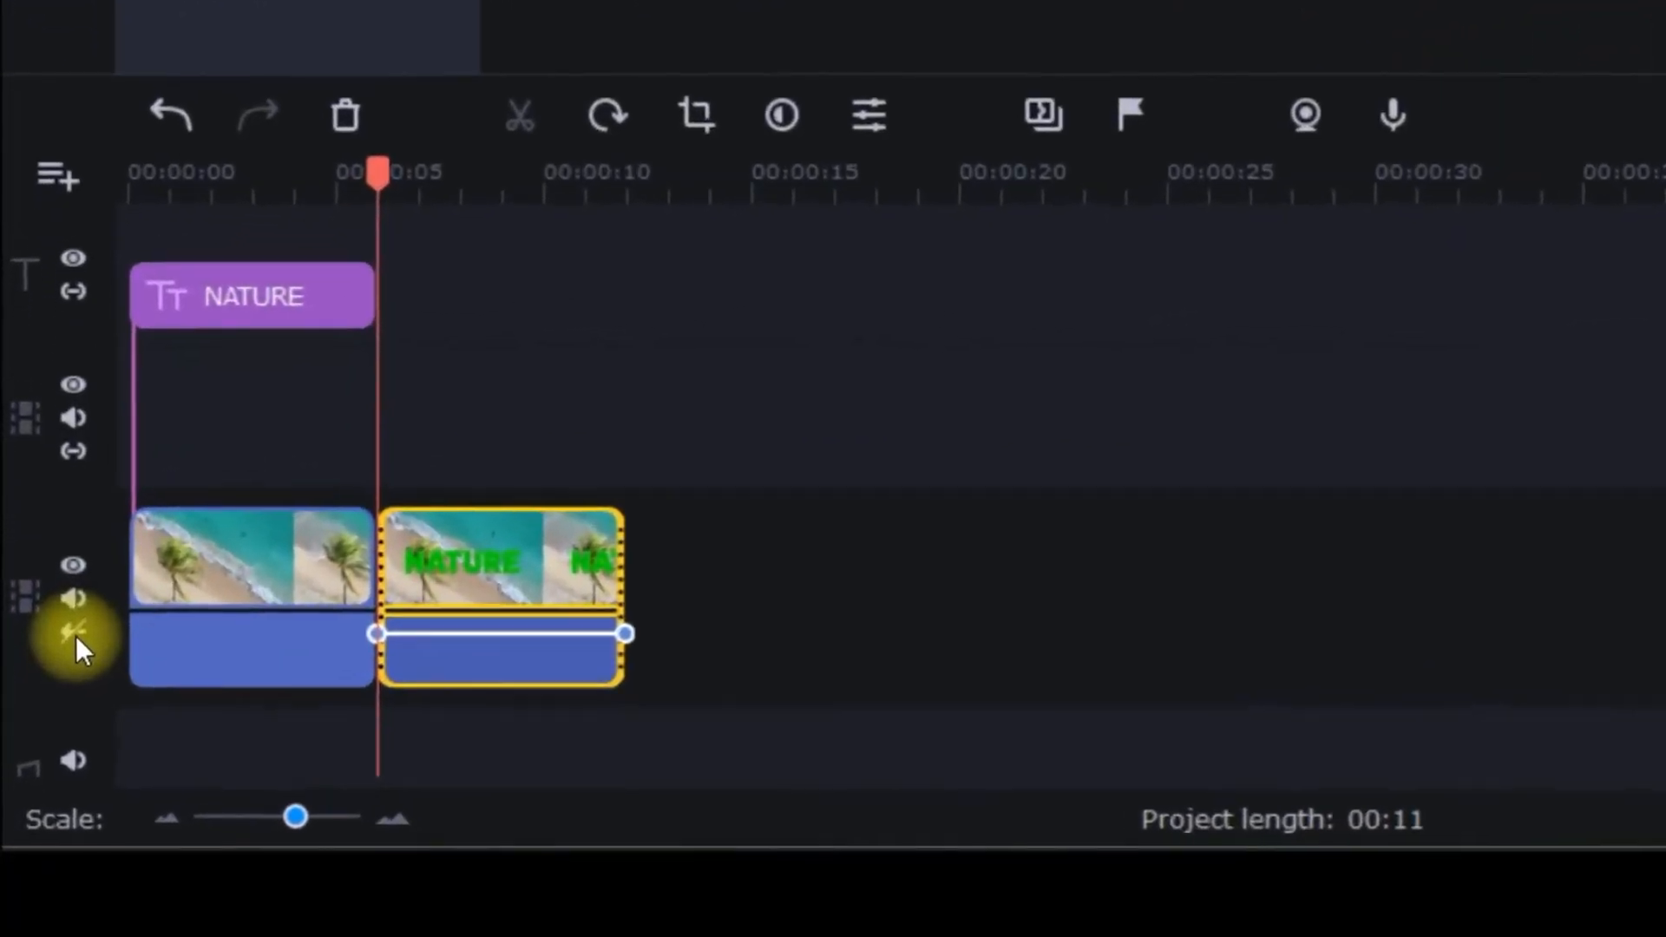
pyautogui.click(86, 577)
pyautogui.moveTo(642, 565); pyautogui.dragTo(798, 548)
# Delete the Sea Side clip's audio and play the pink title section from the start
pyautogui.click(389, 560)
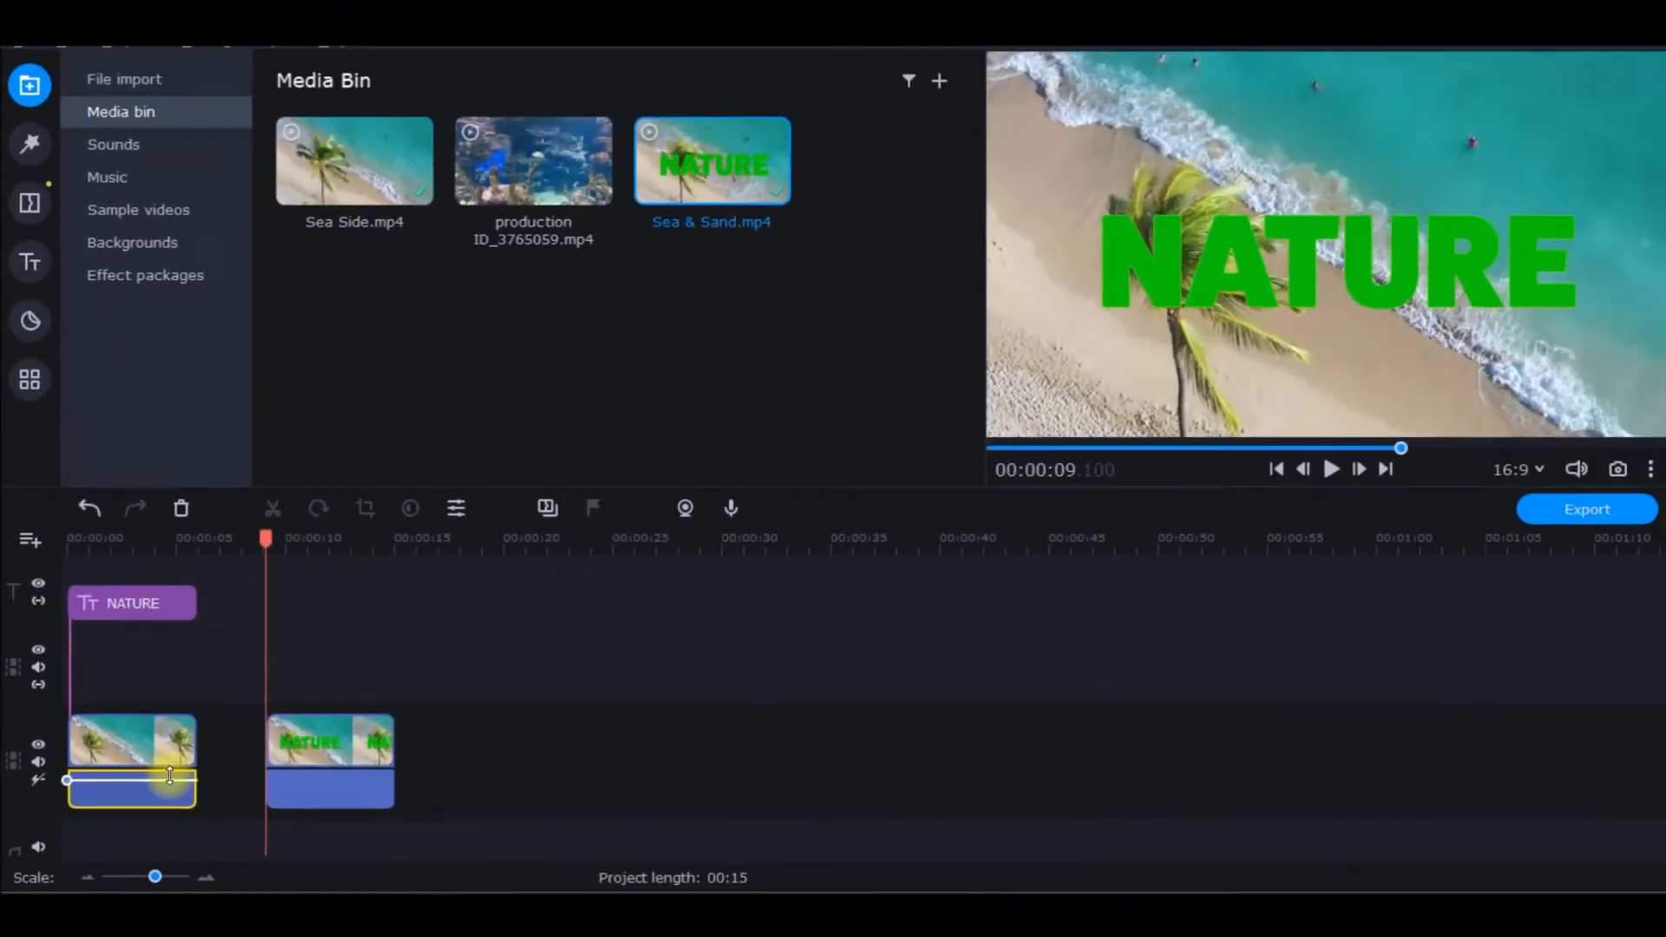
pyautogui.press('Delete')
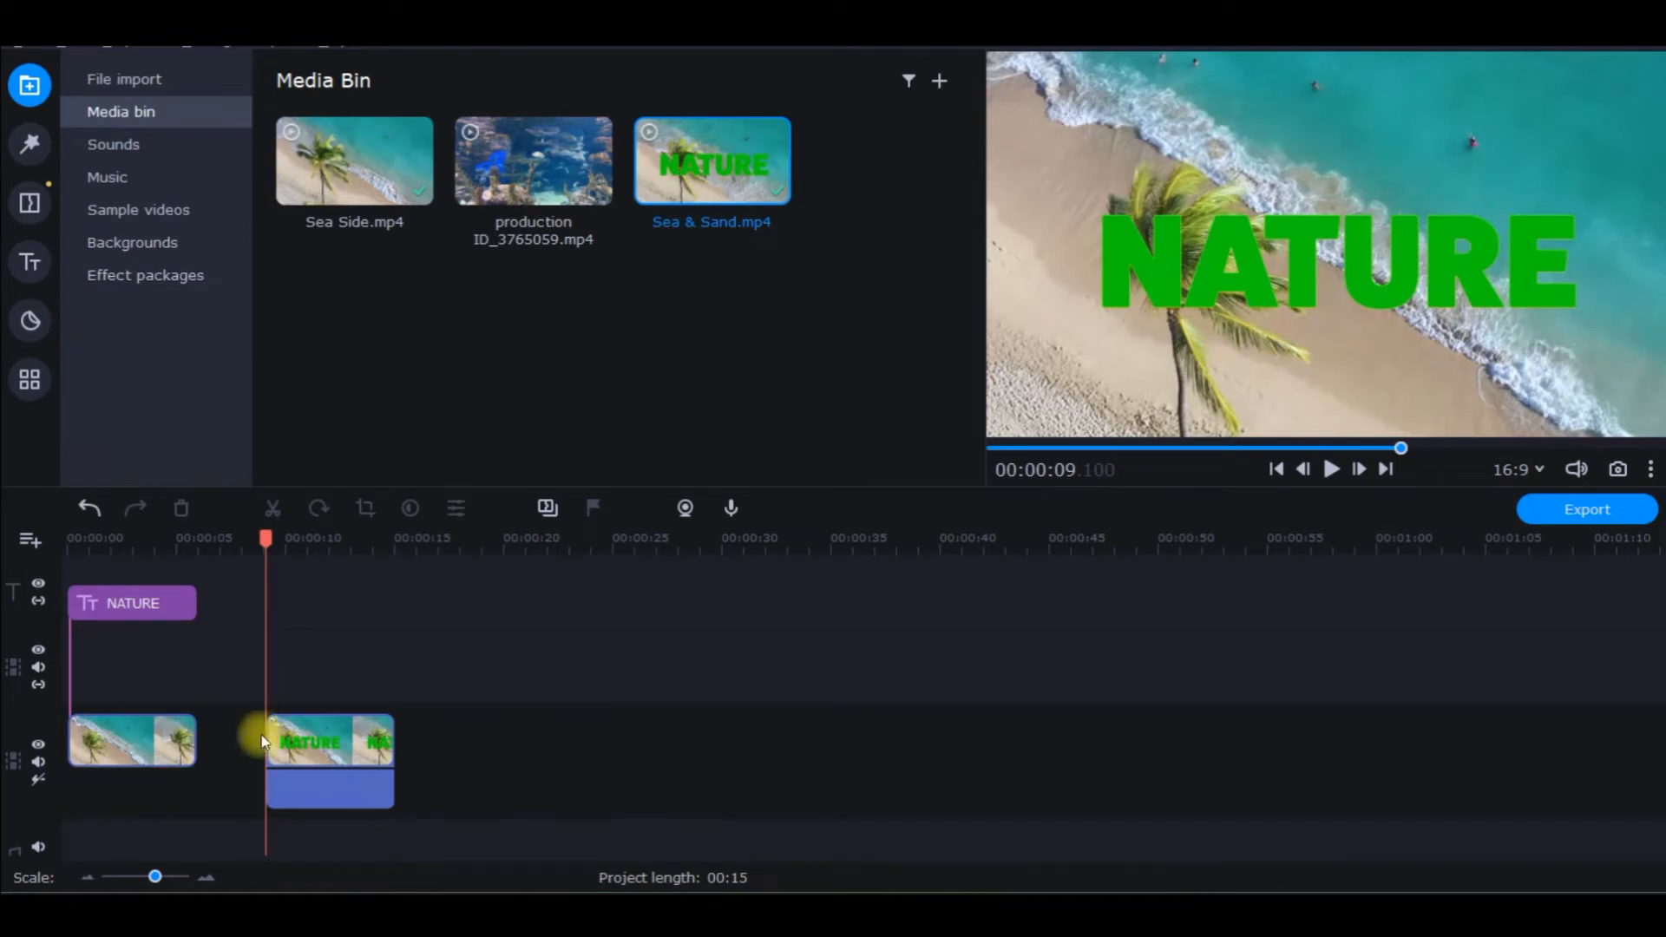
pyautogui.moveTo(266, 545); pyautogui.dragTo(9, 582)
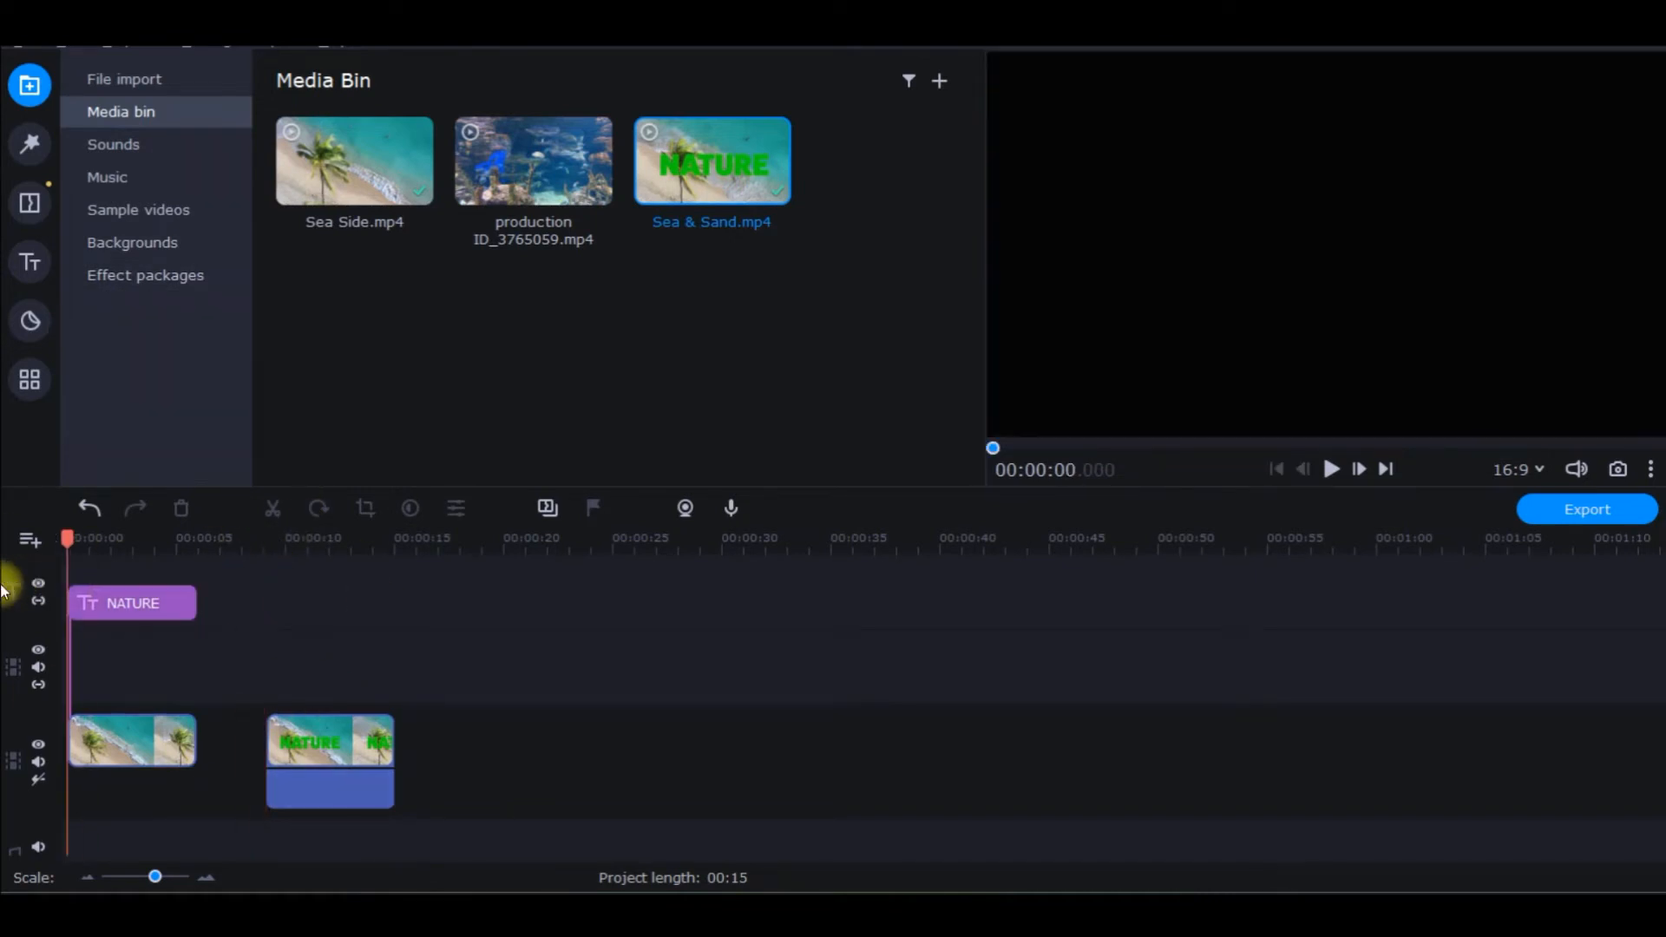
pyautogui.click(1331, 470)
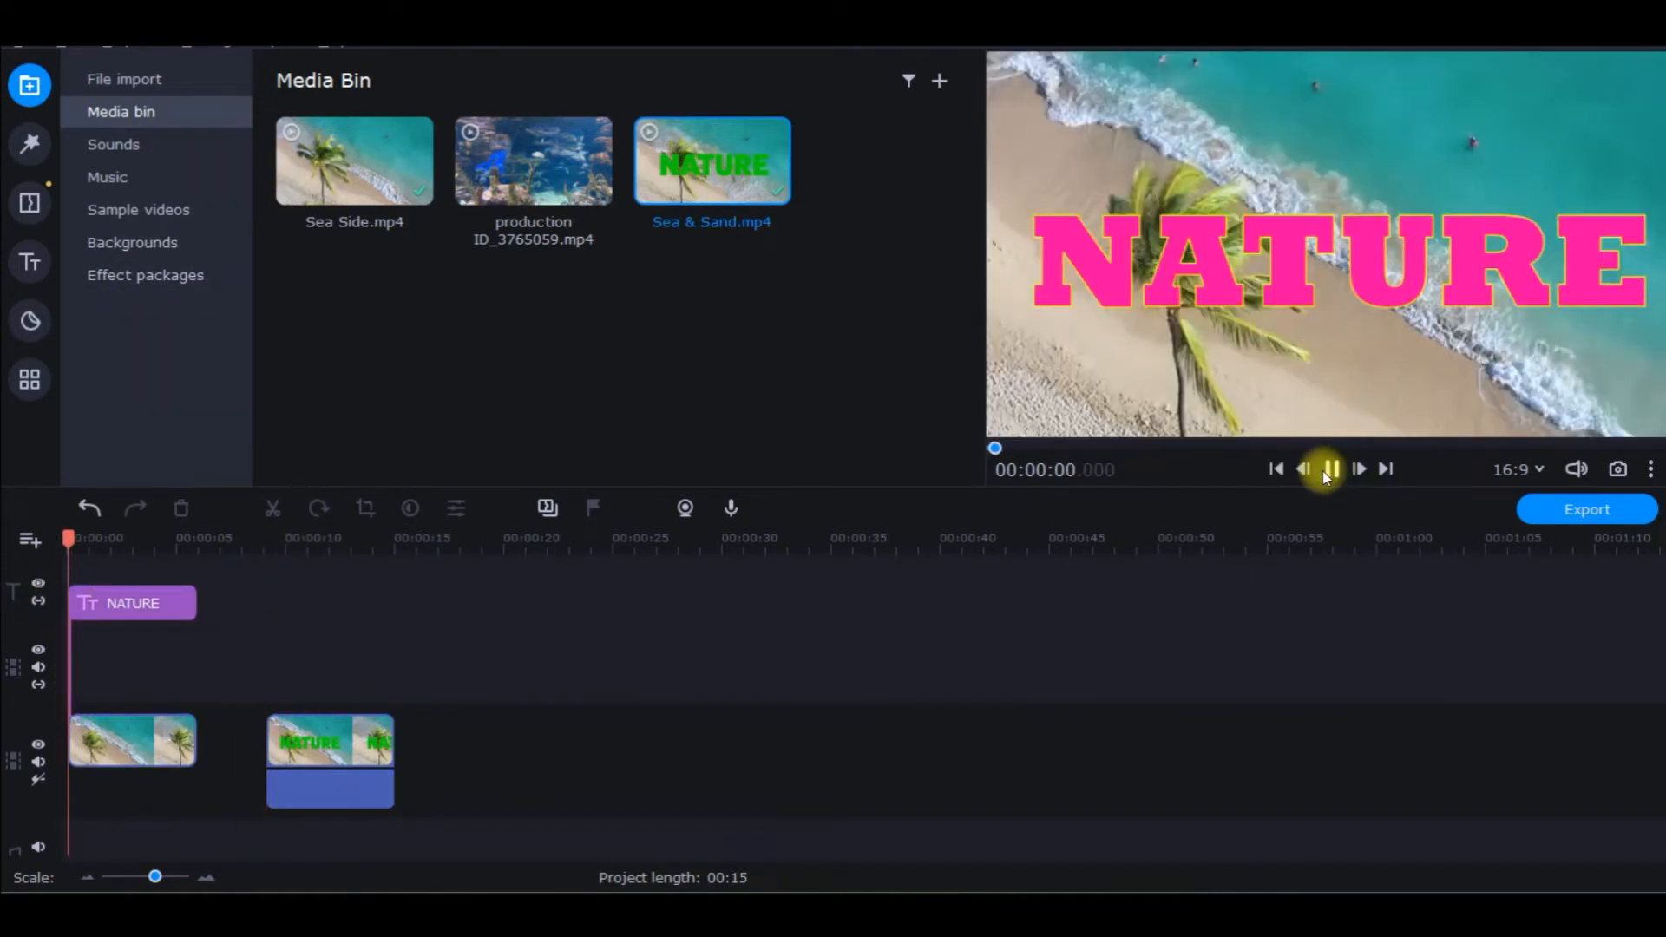
pyautogui.click(1329, 470)
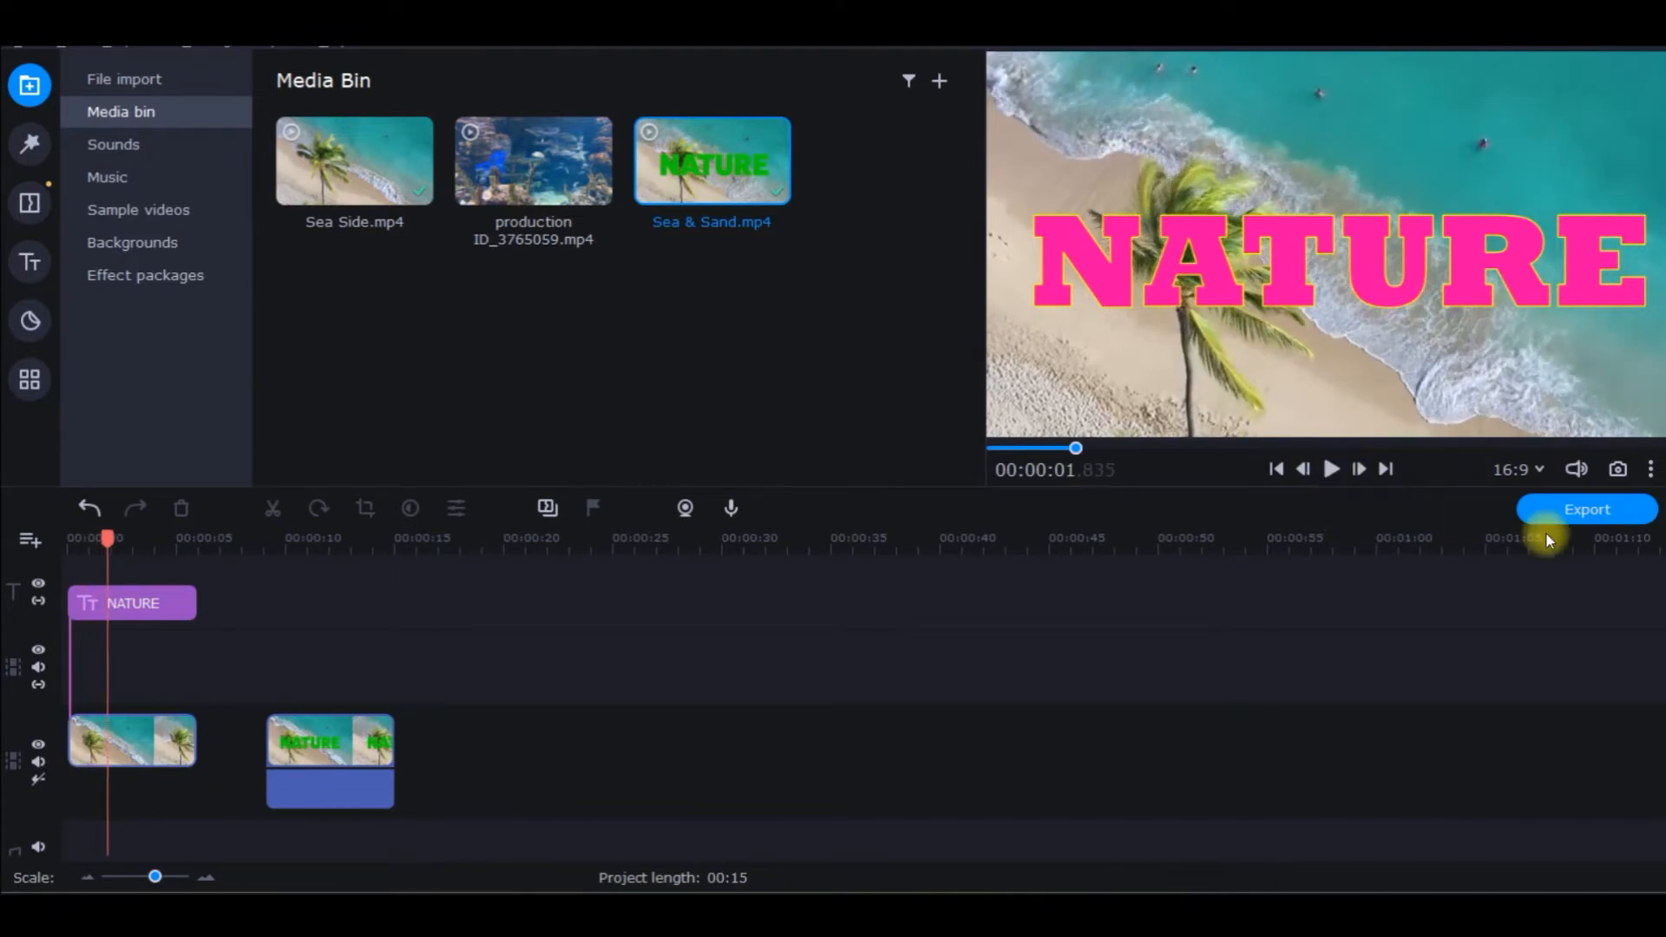
# Export the project as a high-quality MP4 titled SEA & SAND and import the exported file into the media bin
pyautogui.click(1579, 513)
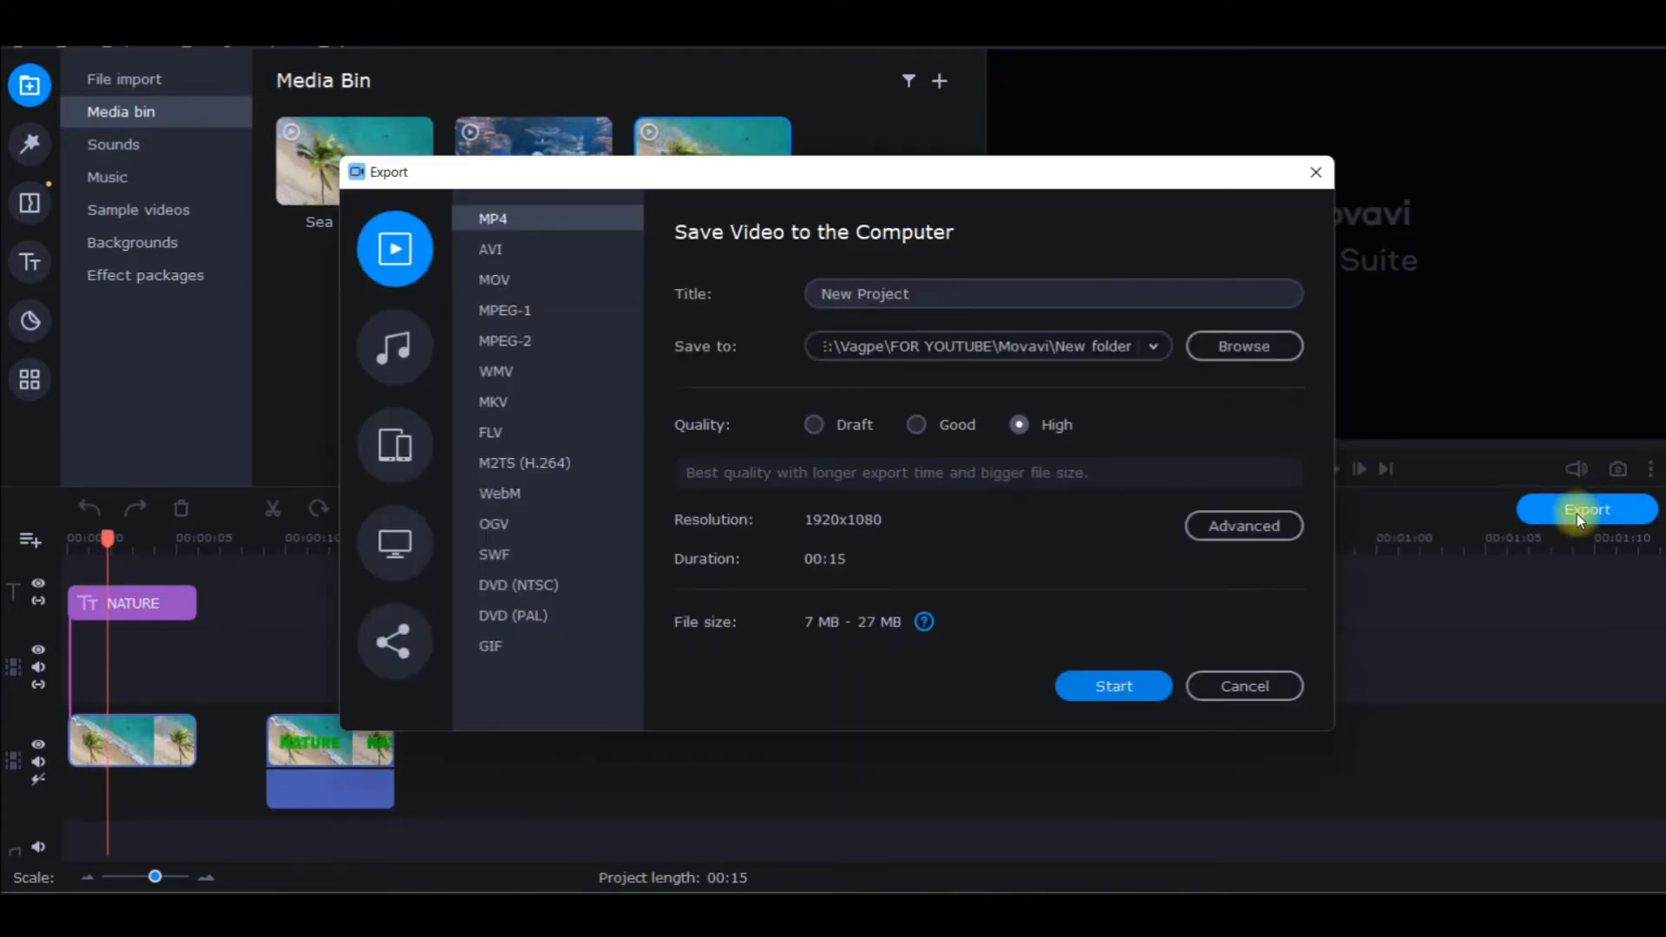
pyautogui.tripleClick(930, 293)
pyautogui.write('SEA & SAND')
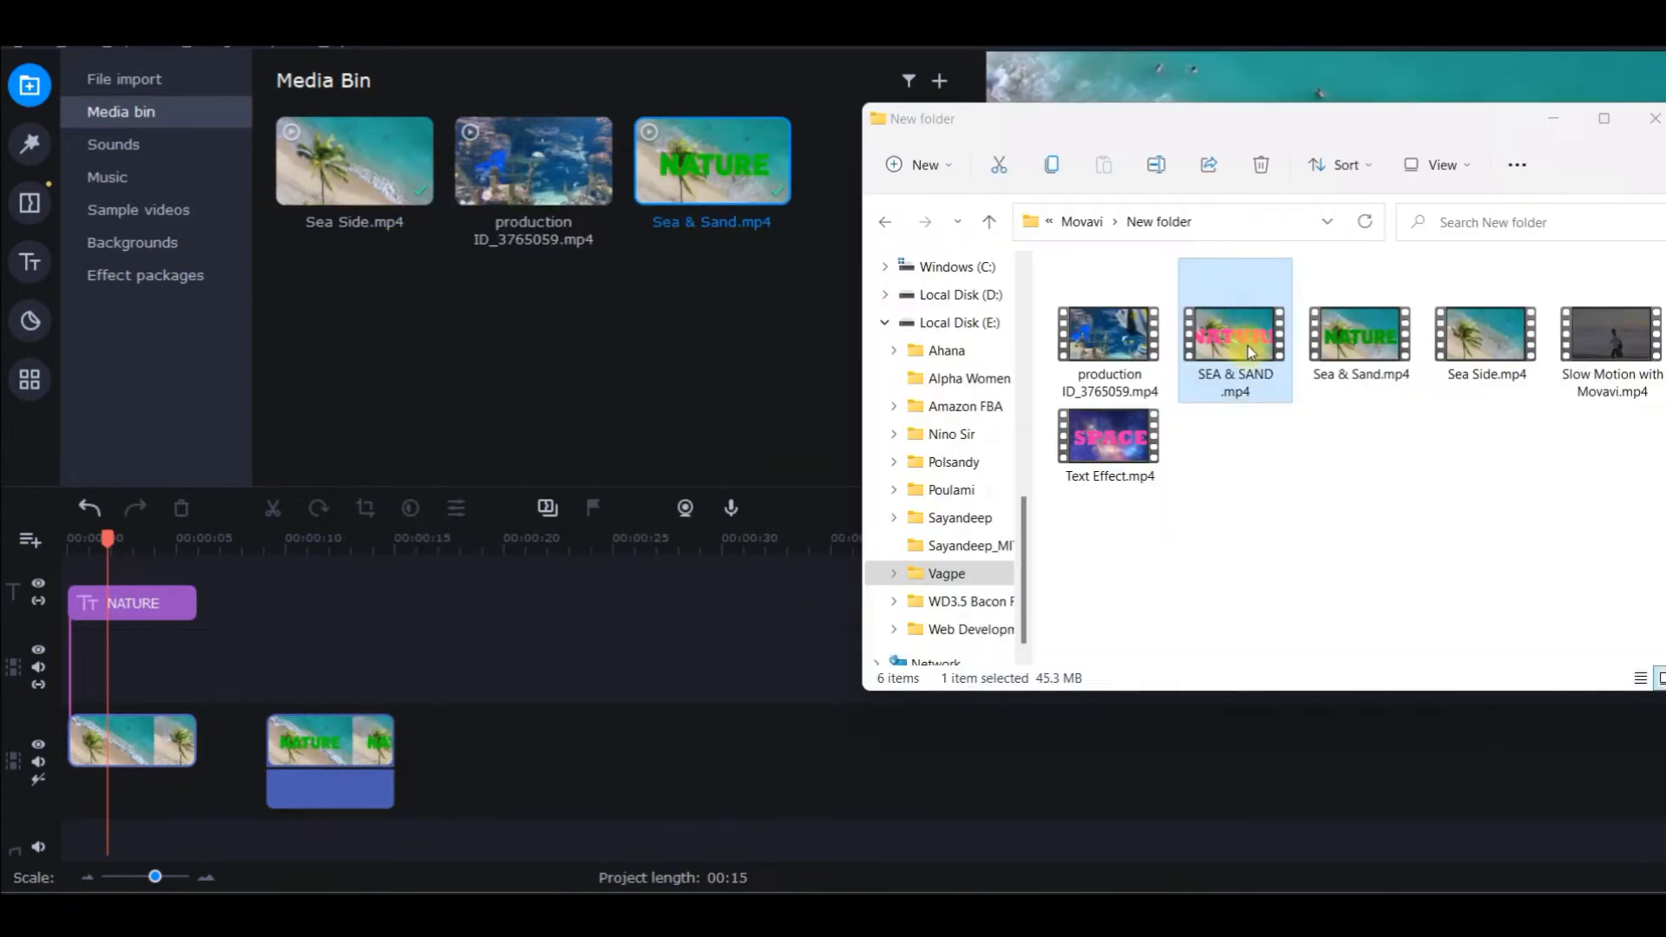
pyautogui.moveTo(1249, 345); pyautogui.dragTo(418, 378)
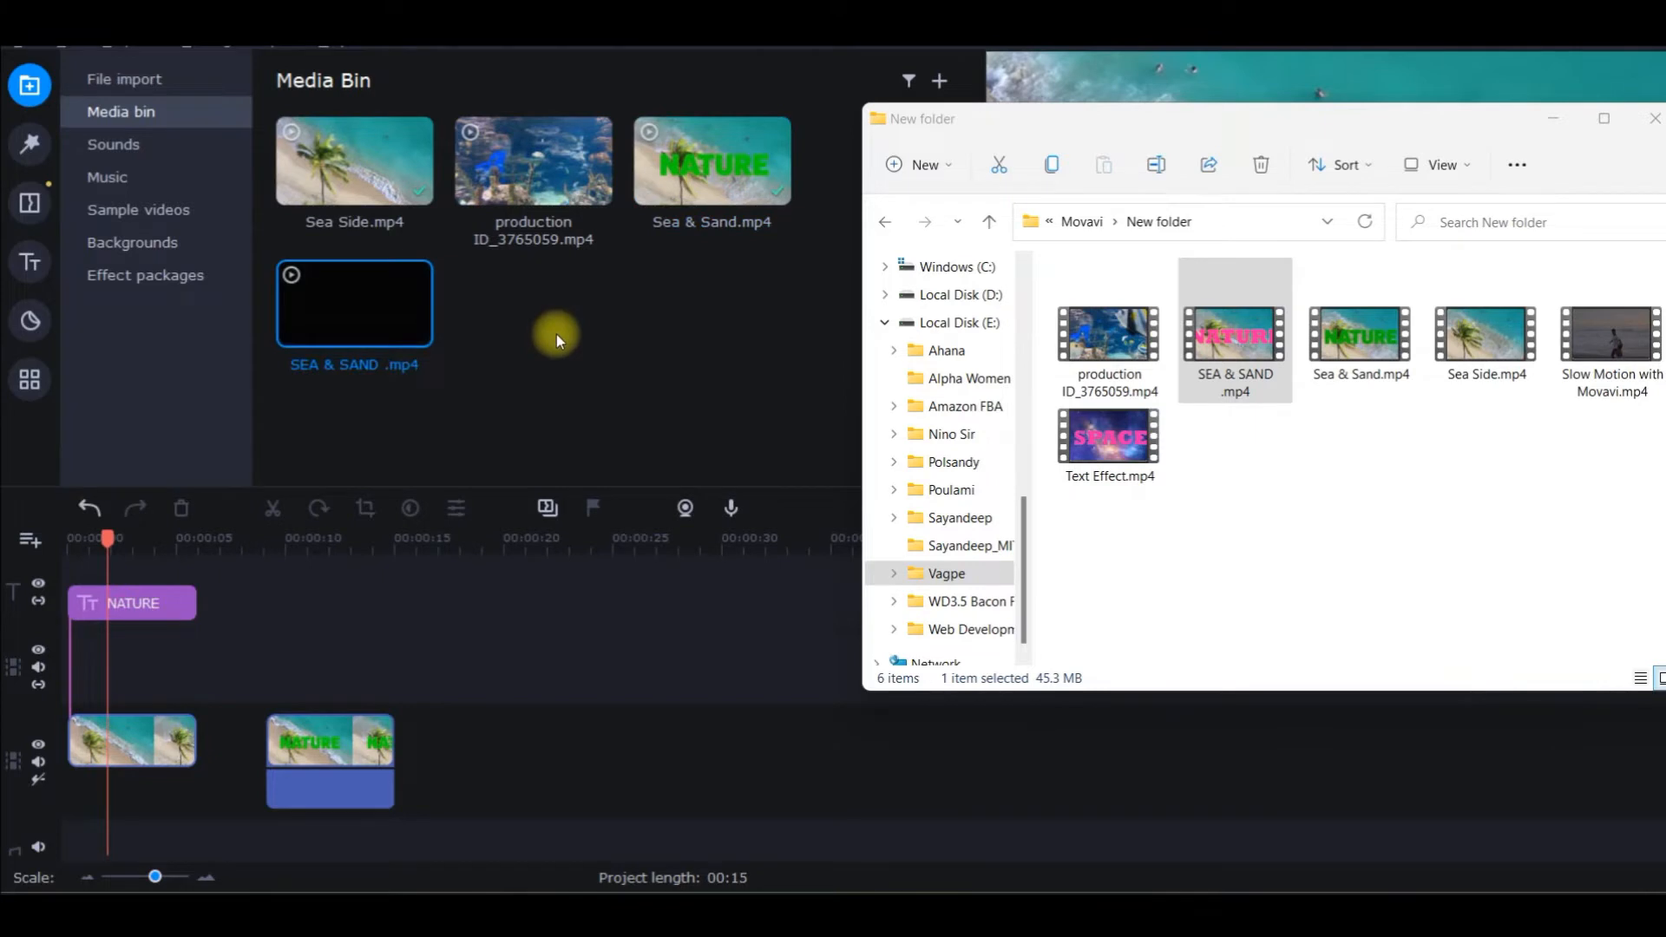
pyautogui.click(670, 396)
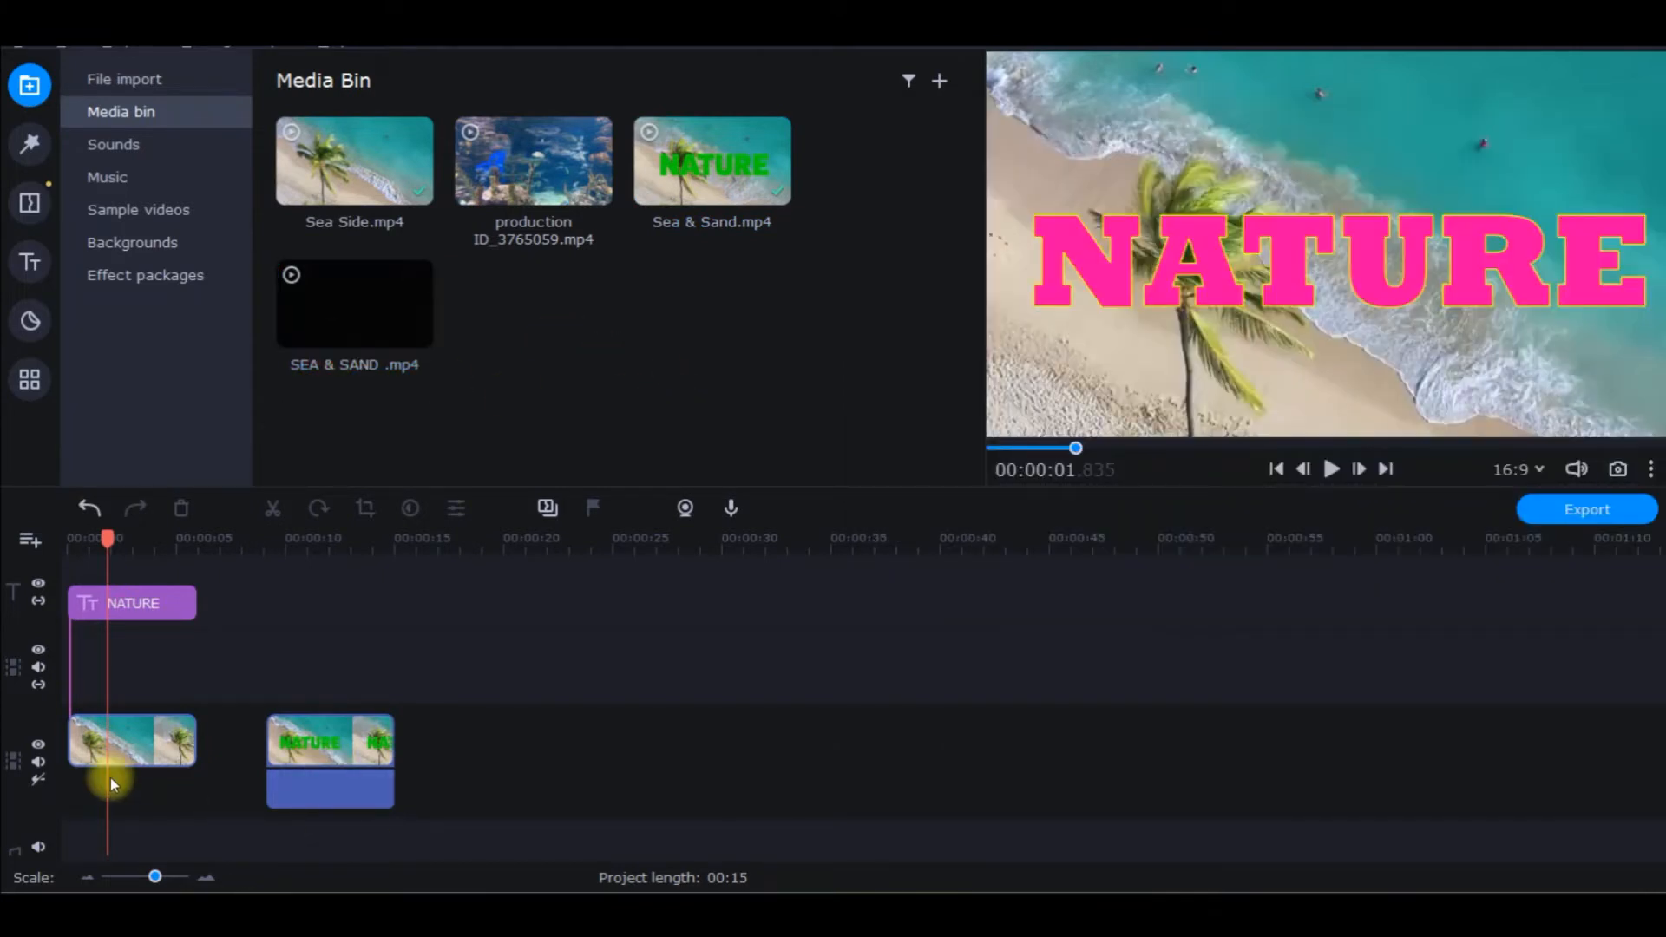
# Replace the Sea Side clip and NATURE title on the timeline with the exported SEA & SAND .mp4, without its audio
pyautogui.moveTo(142, 819); pyautogui.dragTo(140, 582)
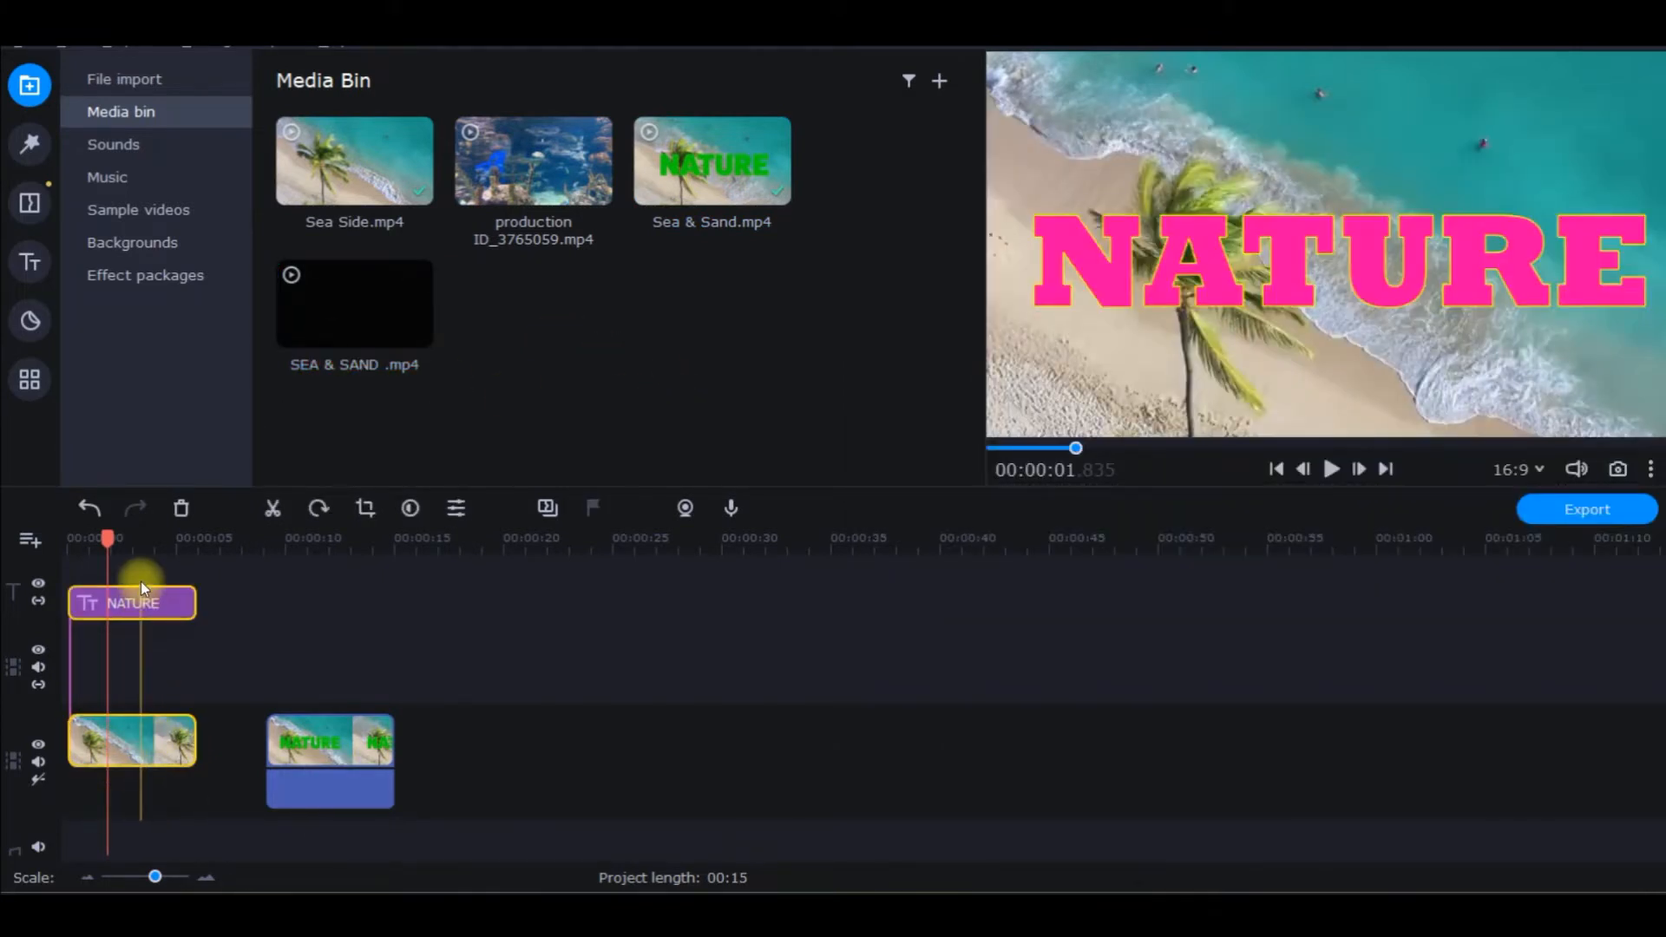
pyautogui.rightClick(119, 748)
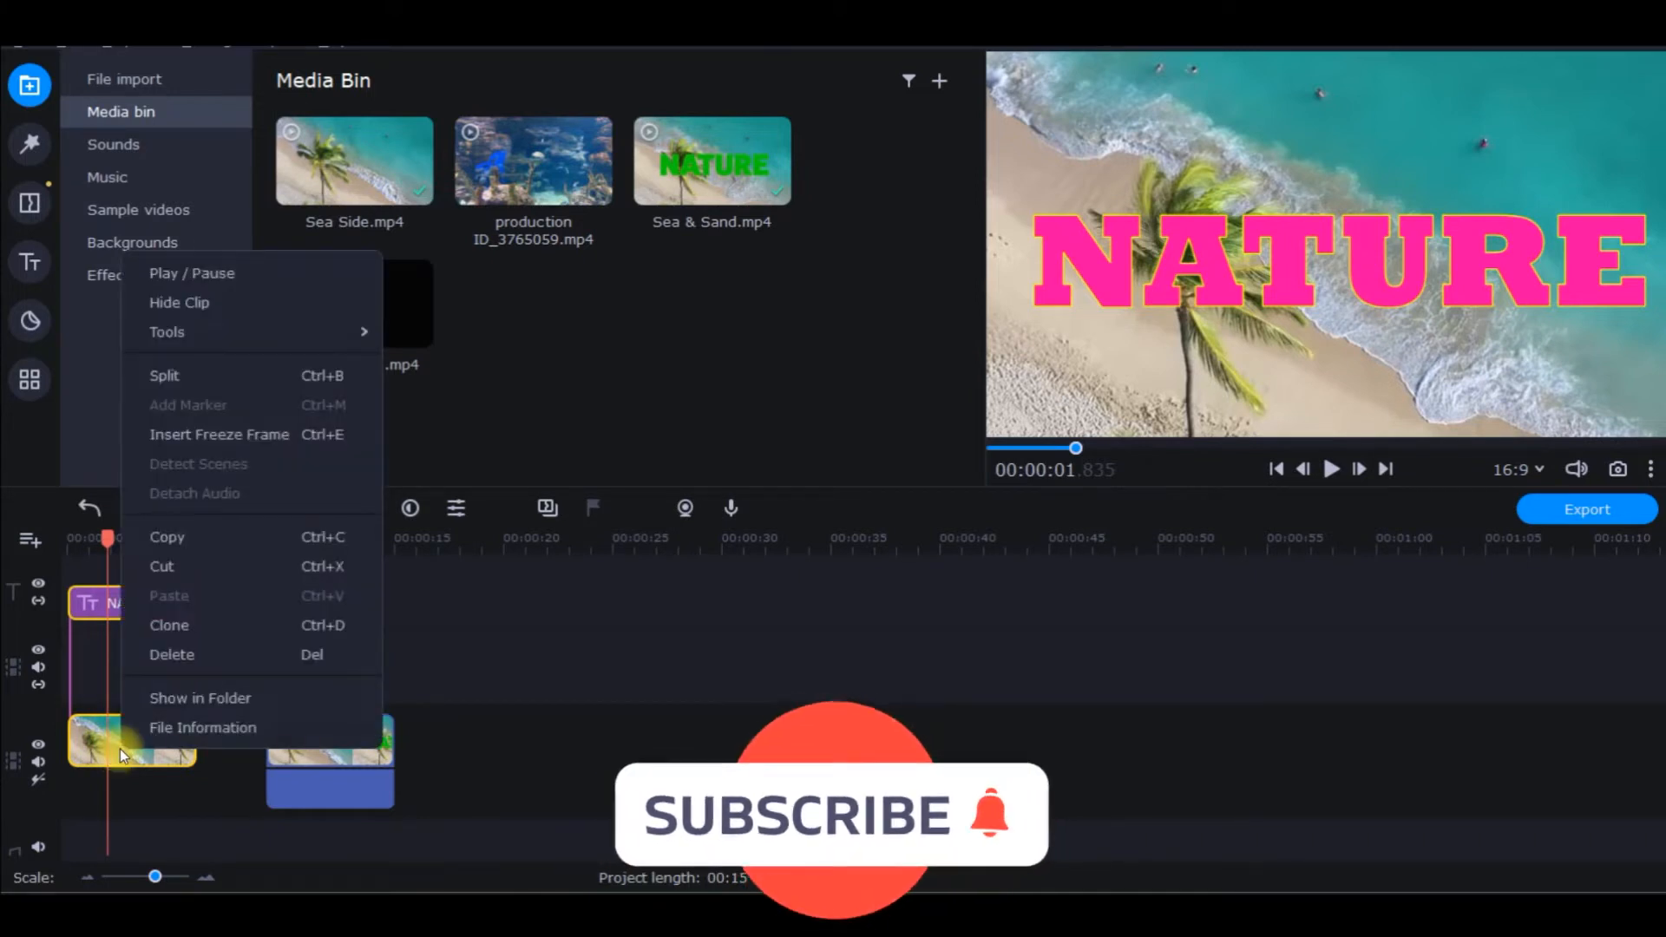
pyautogui.click(210, 653)
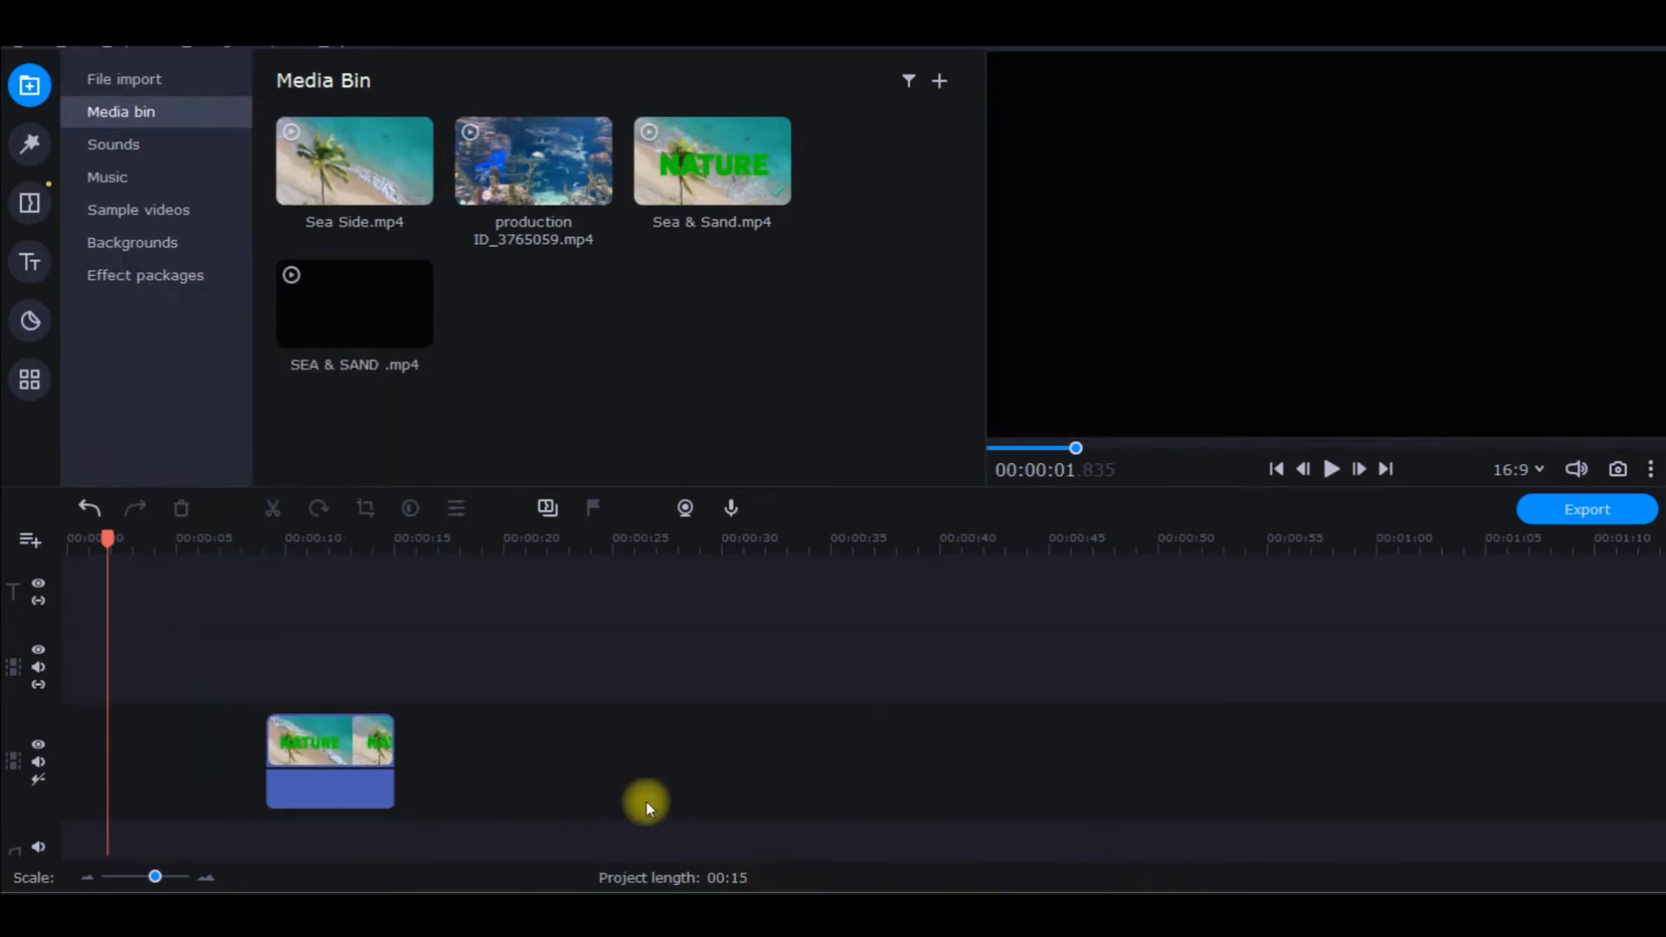
pyautogui.moveTo(337, 326); pyautogui.dragTo(71, 722)
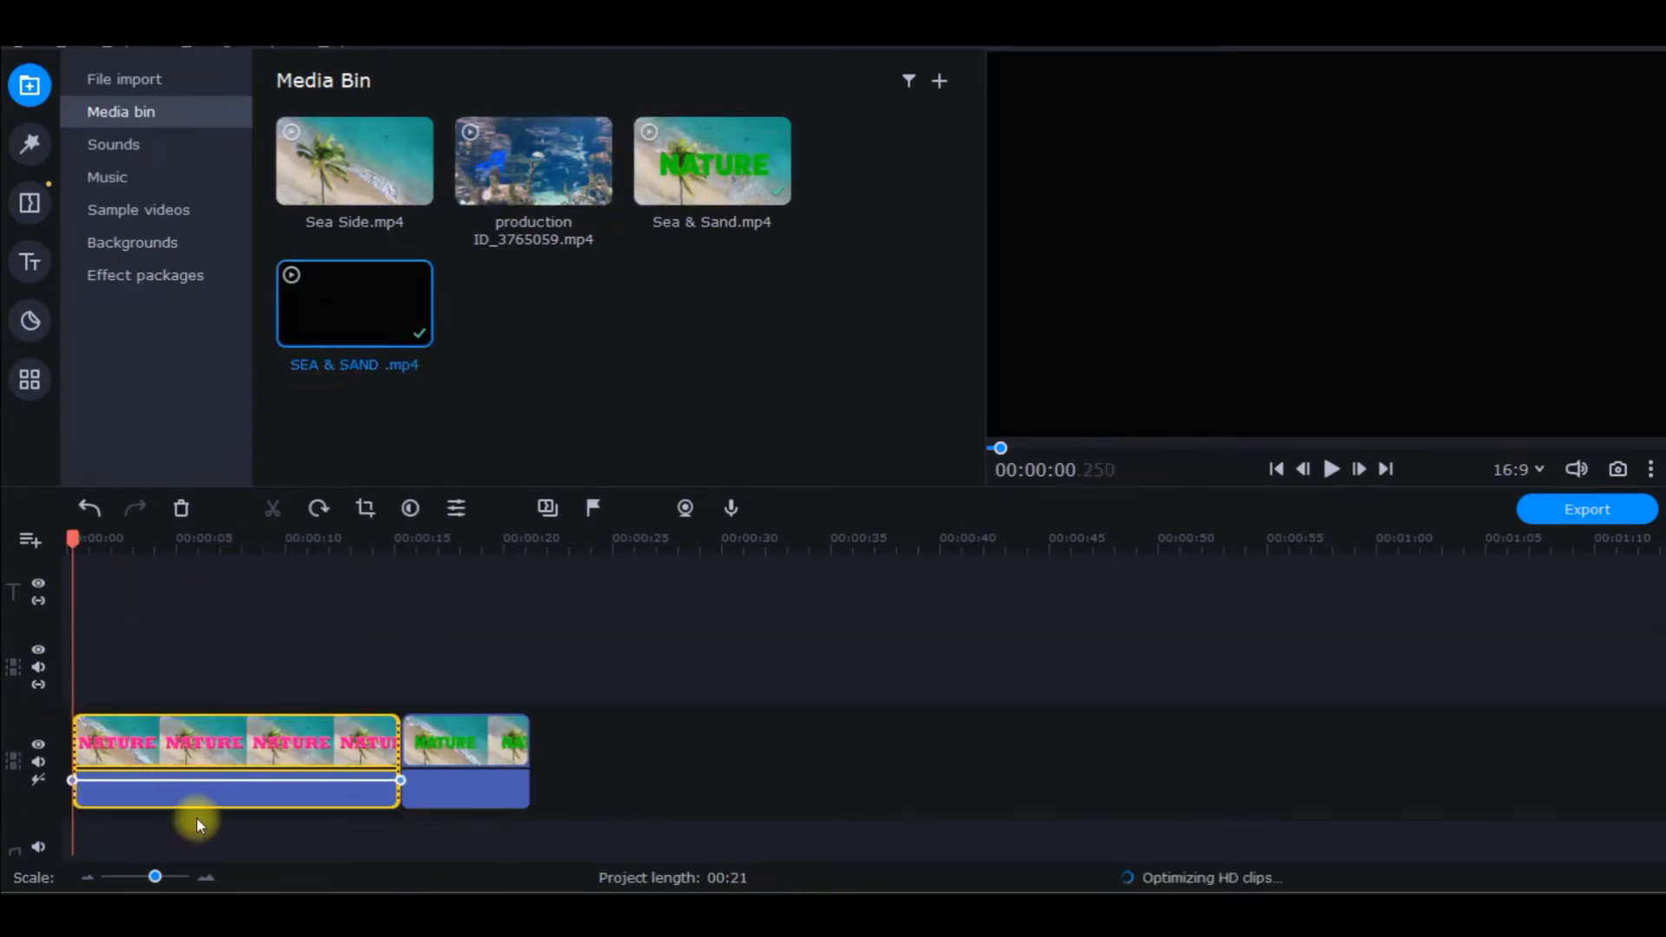
pyautogui.click(236, 790)
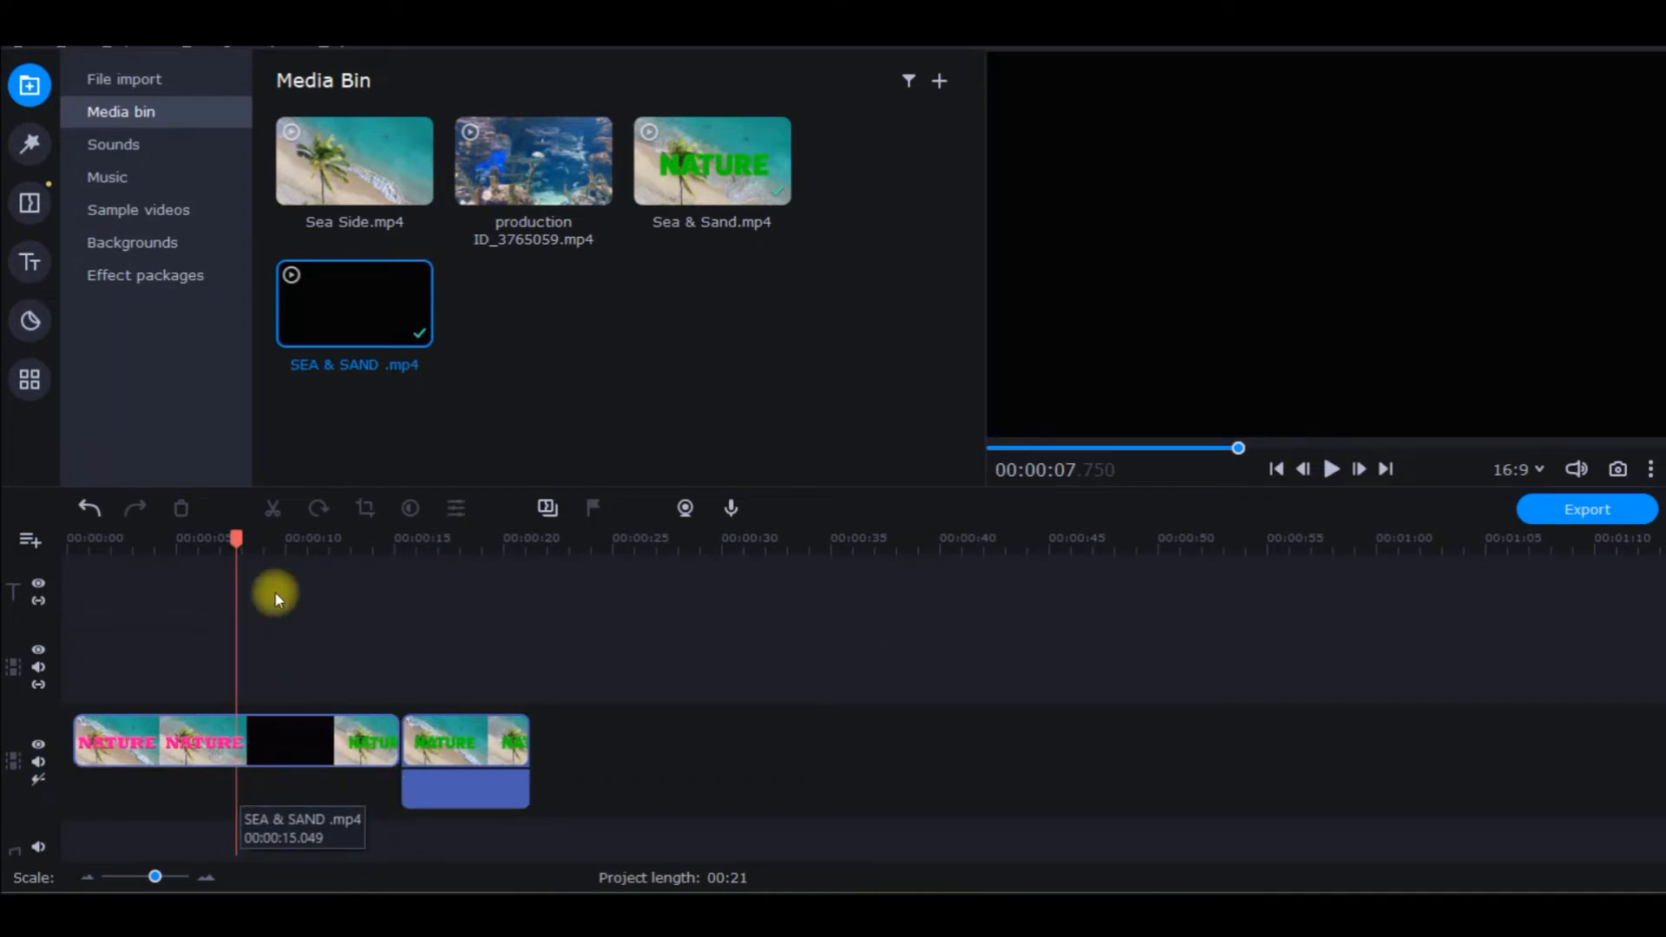
# Move the green-titled Sea & Sand clip away from the exported clip, to start at about 23 s
pyautogui.click(367, 743)
pyautogui.moveTo(423, 743); pyautogui.dragTo(586, 743)
pyautogui.click(368, 753)
pyautogui.click(368, 752)
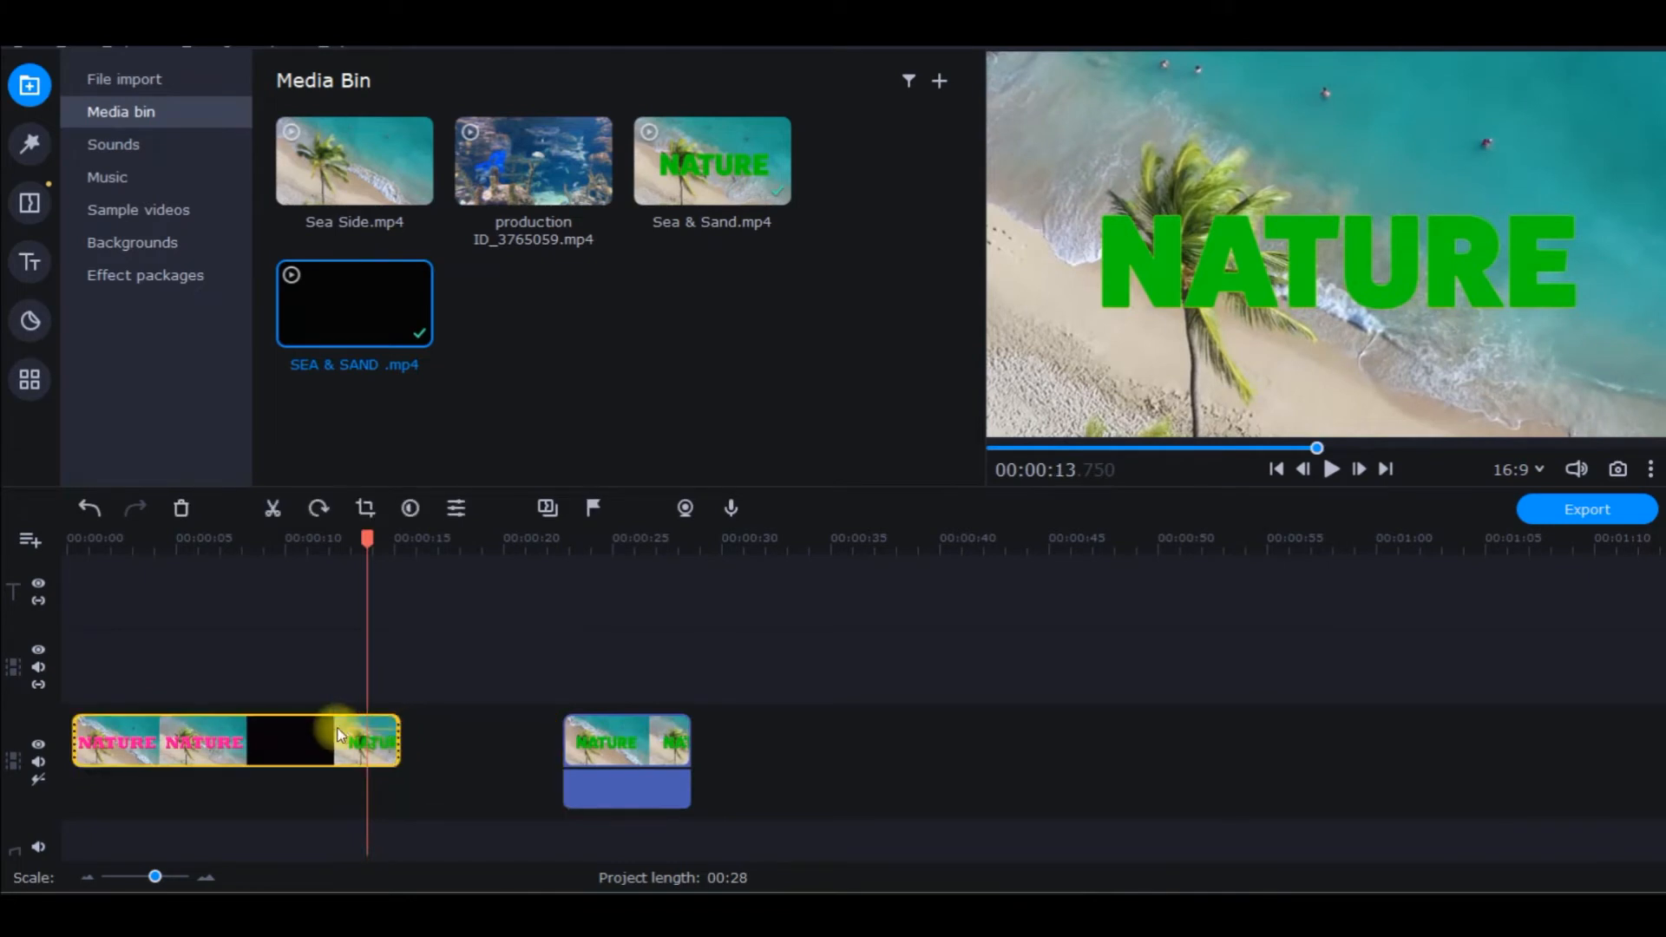
# Trim the exported SEA & SAND clip to its pink title part, ending at about 8 s, and preview it
pyautogui.moveTo(400, 742); pyautogui.dragTo(250, 745)
pyautogui.moveTo(258, 540); pyautogui.dragTo(8, 570)
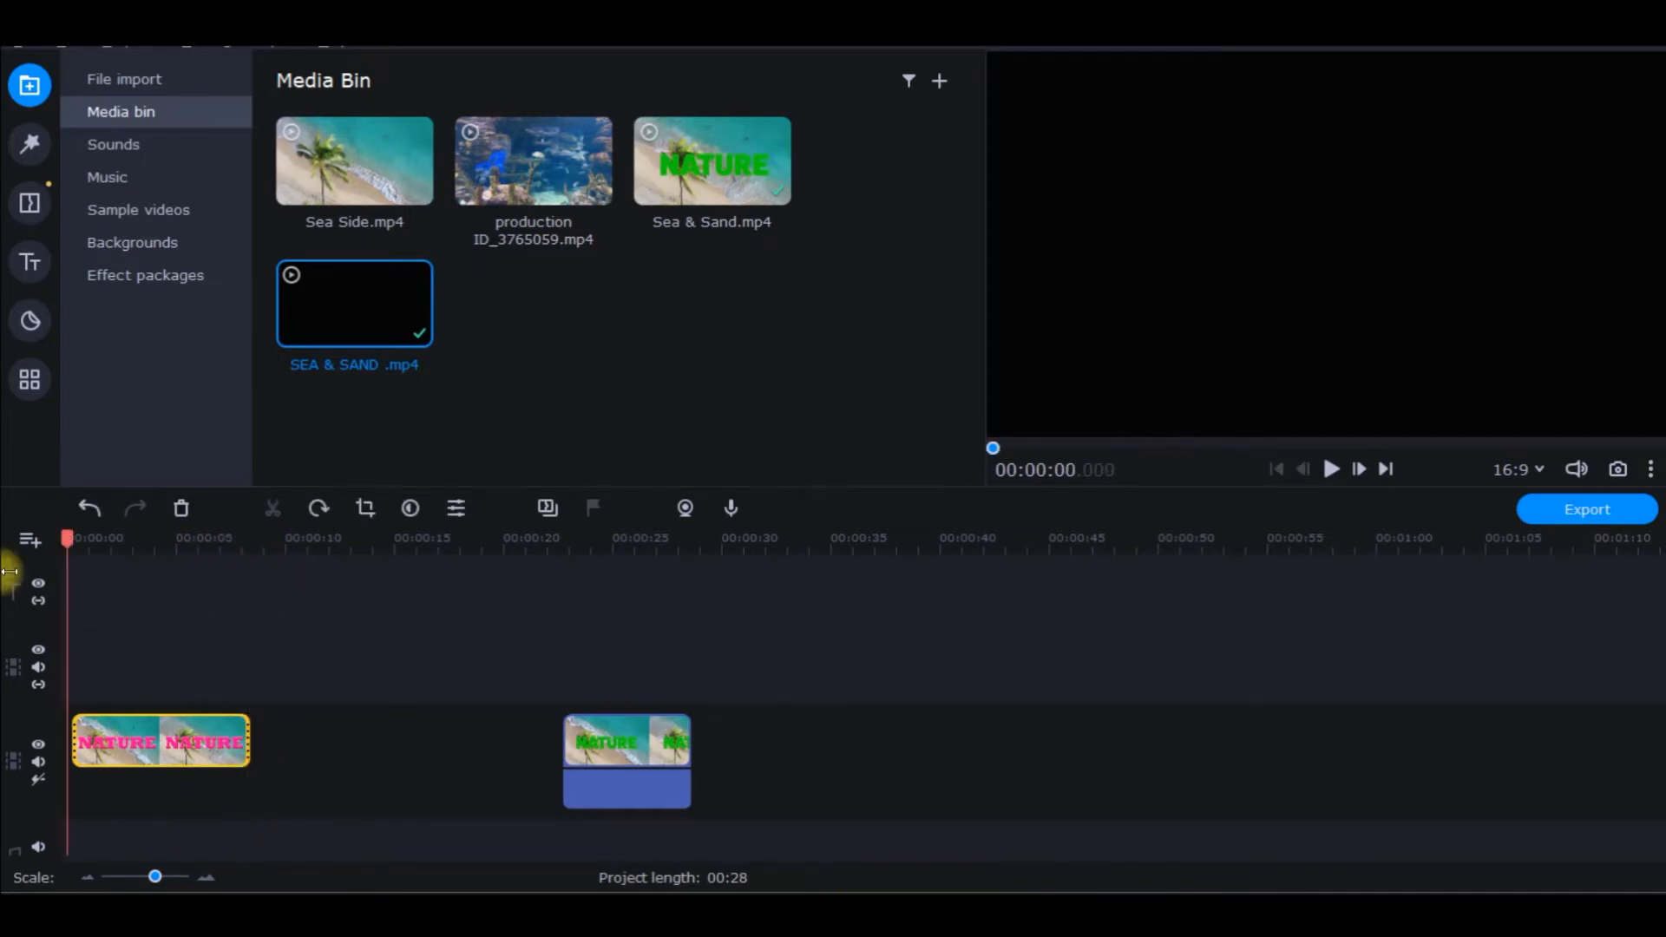
pyautogui.click(1331, 469)
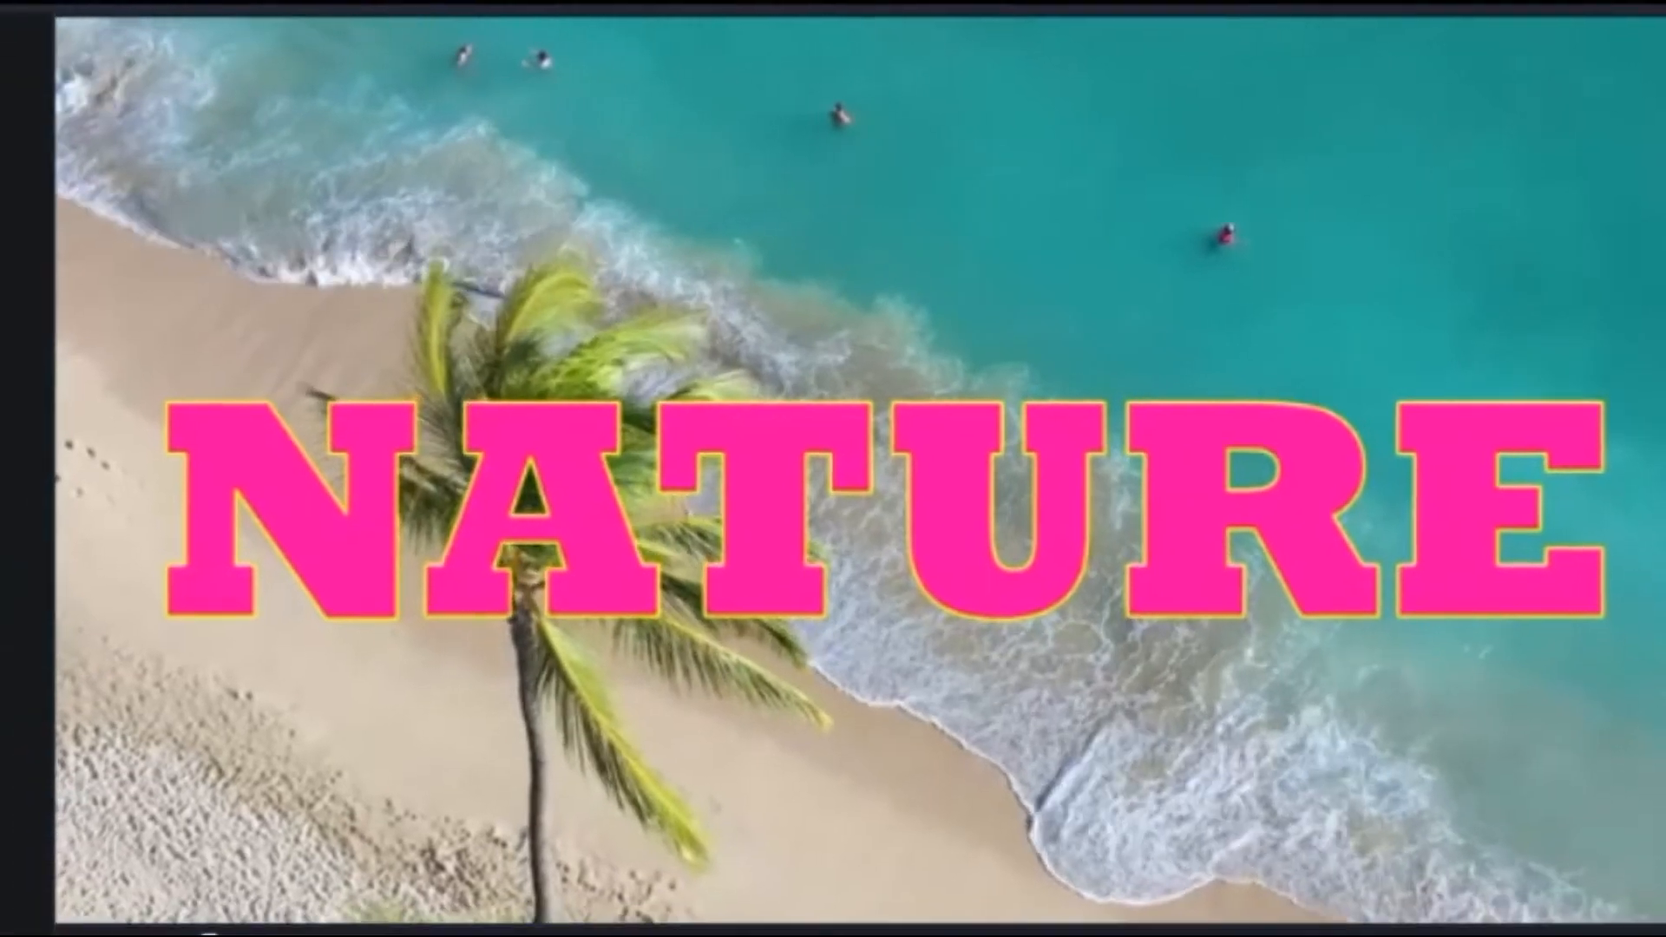
pyautogui.click(1106, 716)
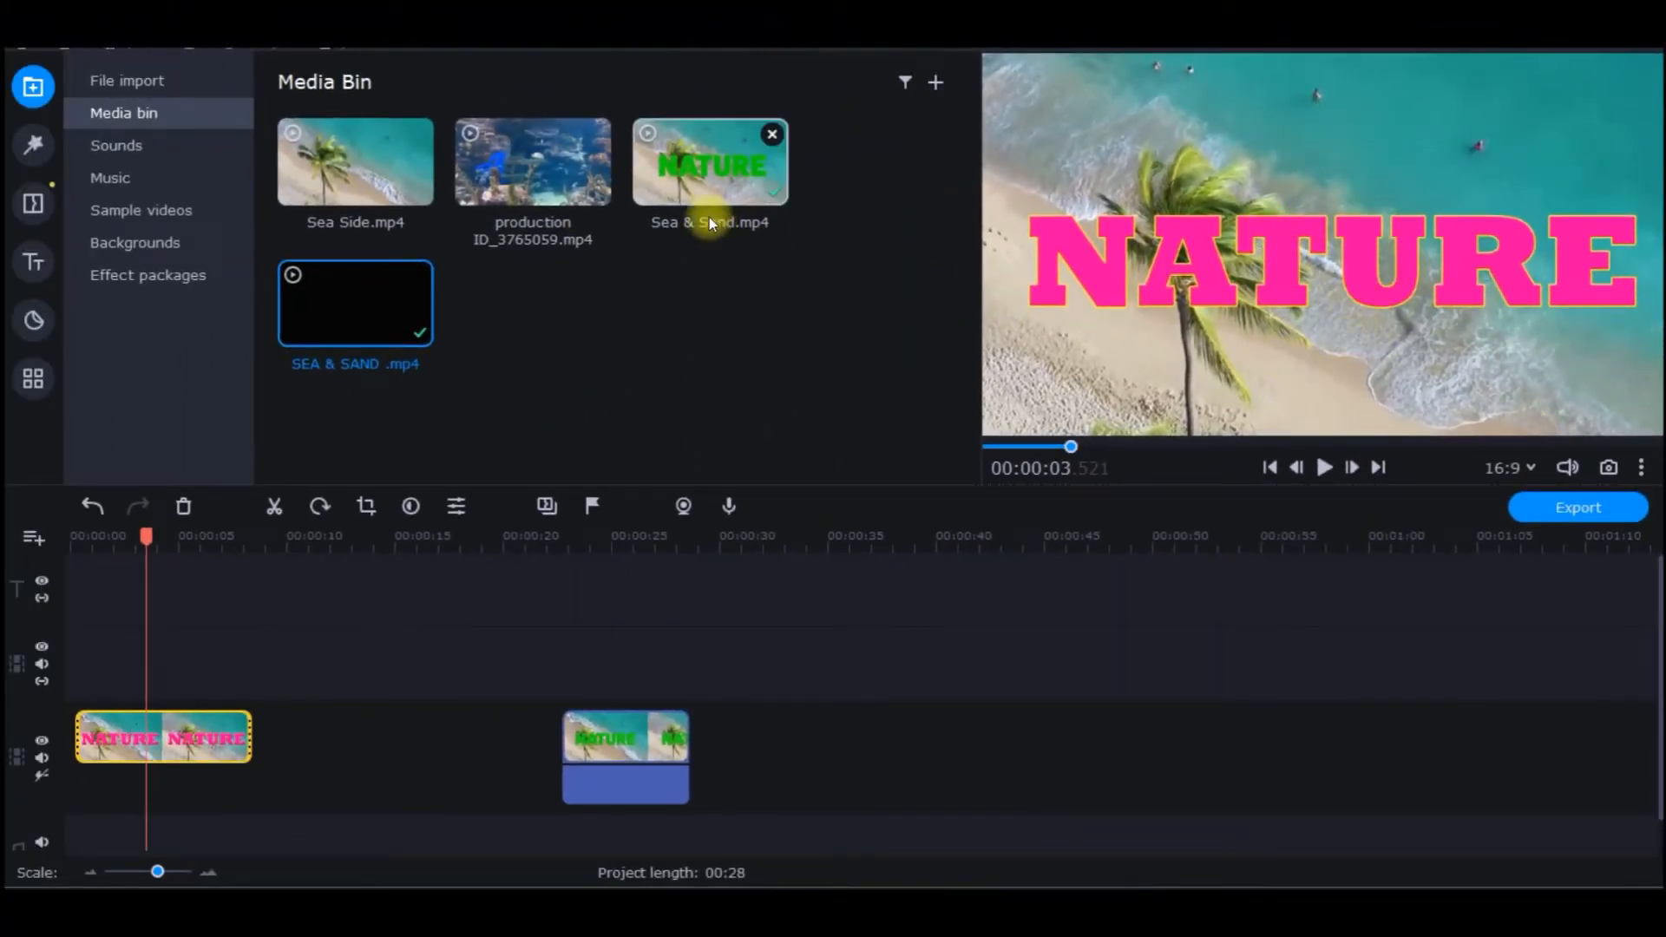
# Place production ID_3765059.mp4 at the start of the main video track, with the pink NATURE clip above it as an Overlap overlay
pyautogui.moveTo(545, 153)
pyautogui.mouseDown()
pyautogui.moveTo(536, 299)
pyautogui.moveTo(314, 697)
pyautogui.moveTo(38, 818)
pyautogui.moveTo(52, 756)
pyautogui.mouseUp()
pyautogui.moveTo(1254, 755); pyautogui.dragTo(186, 653)
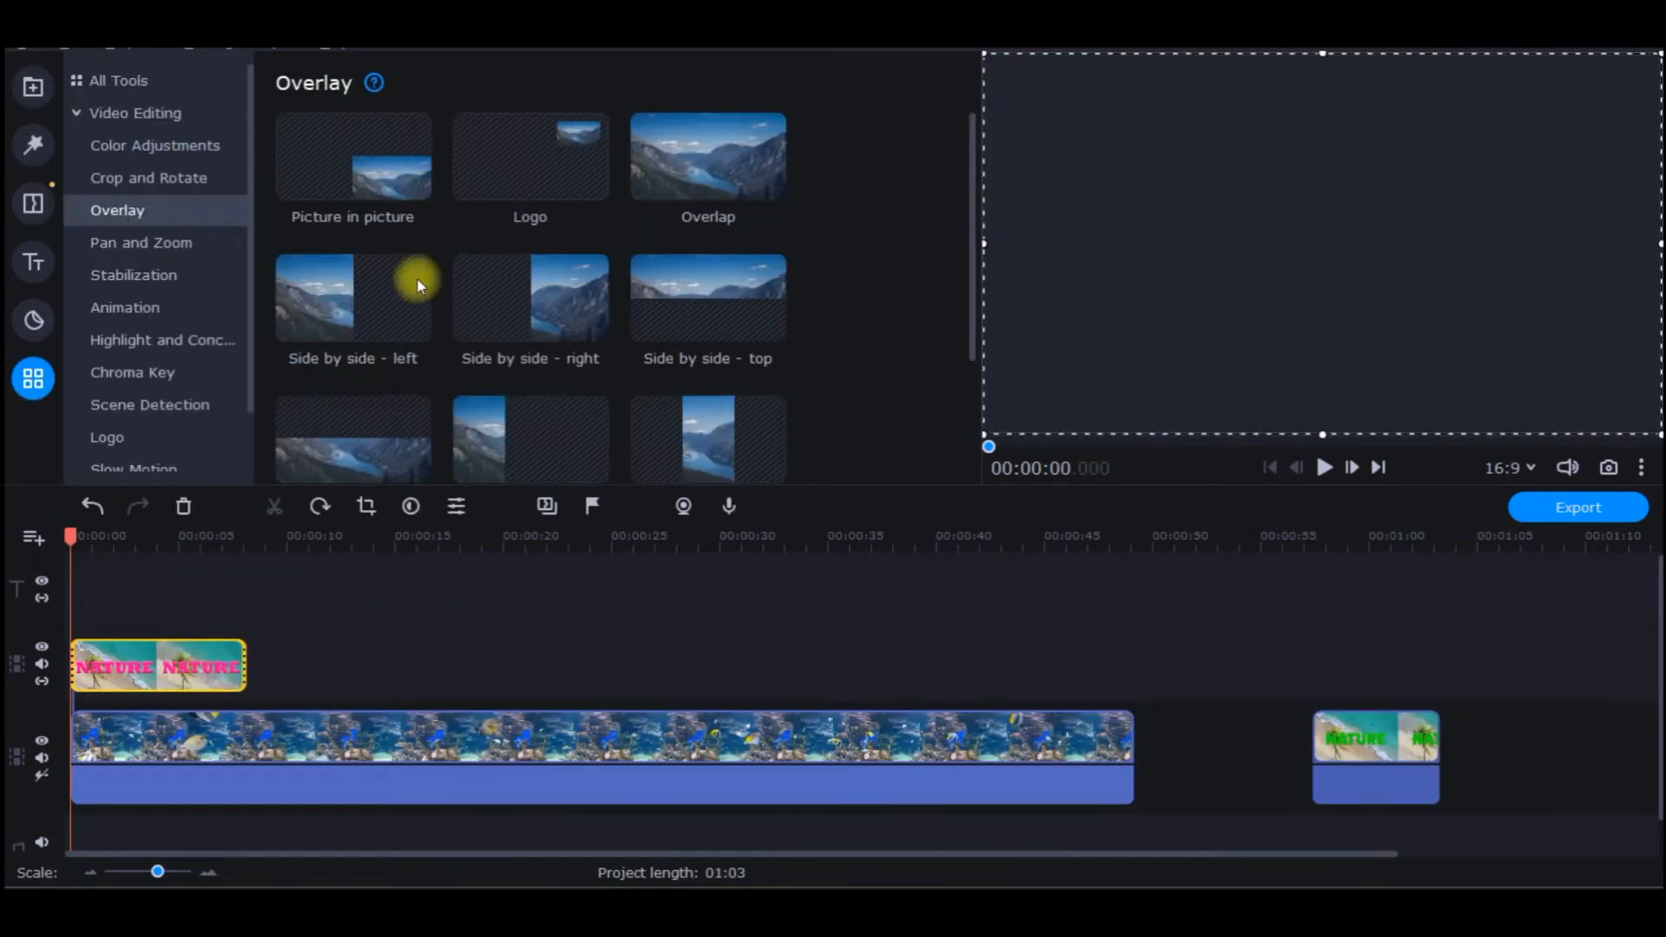
pyautogui.click(733, 158)
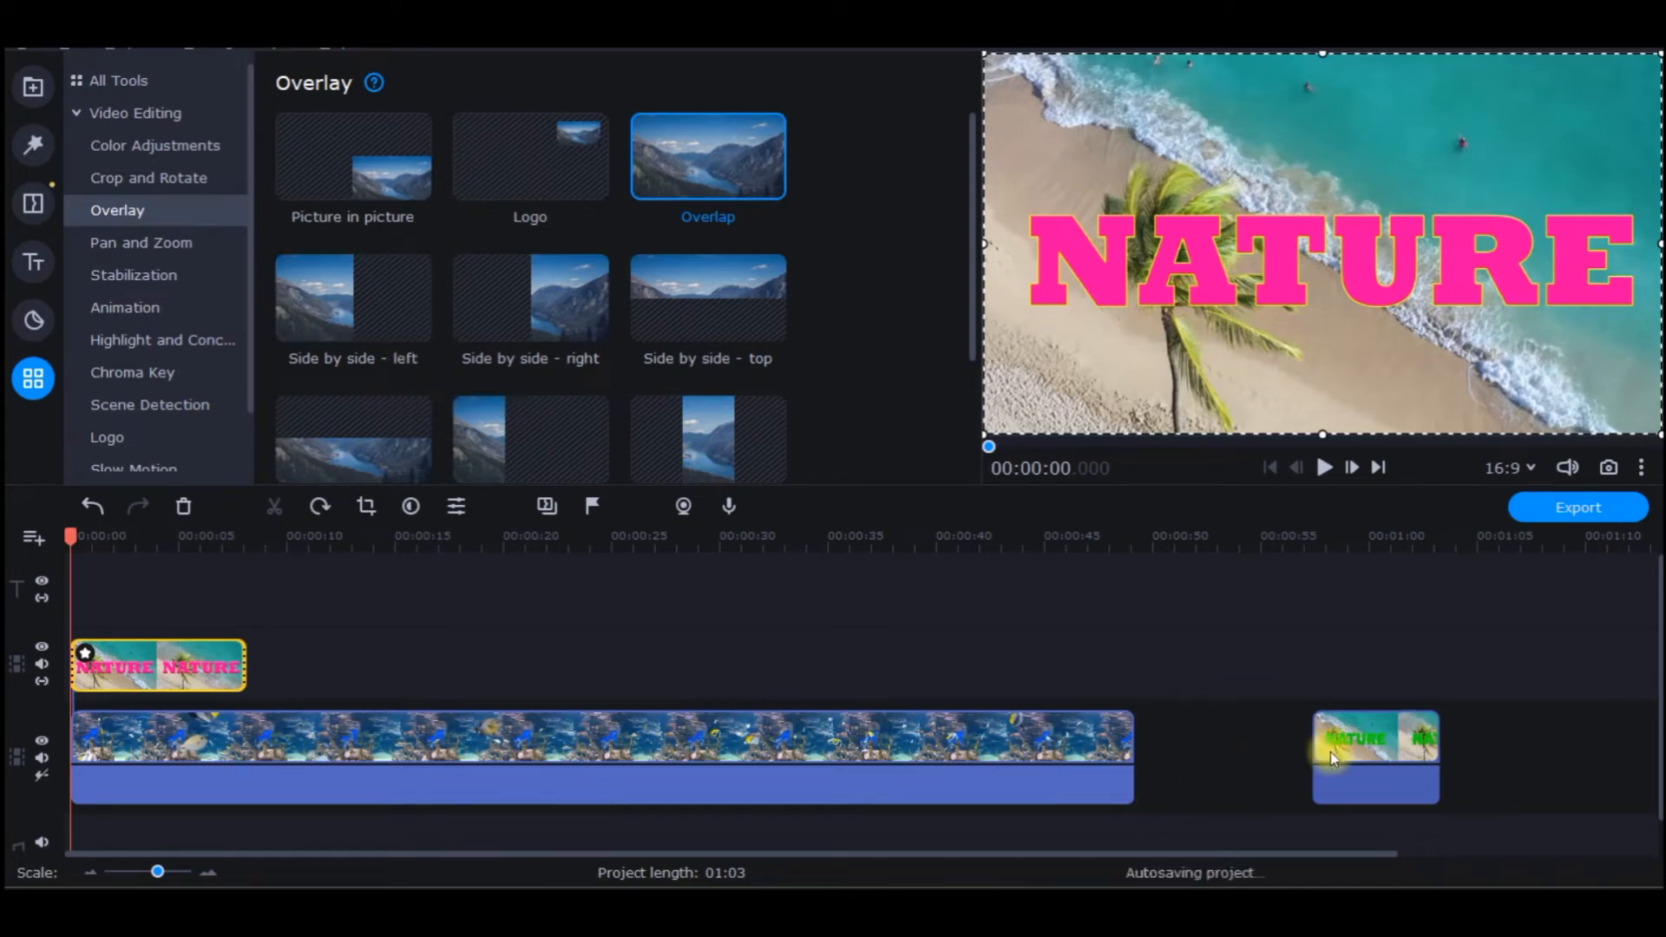
# Trim the aquarium clip's end to match the end of the pink NATURE clip above it
pyautogui.click(1092, 742)
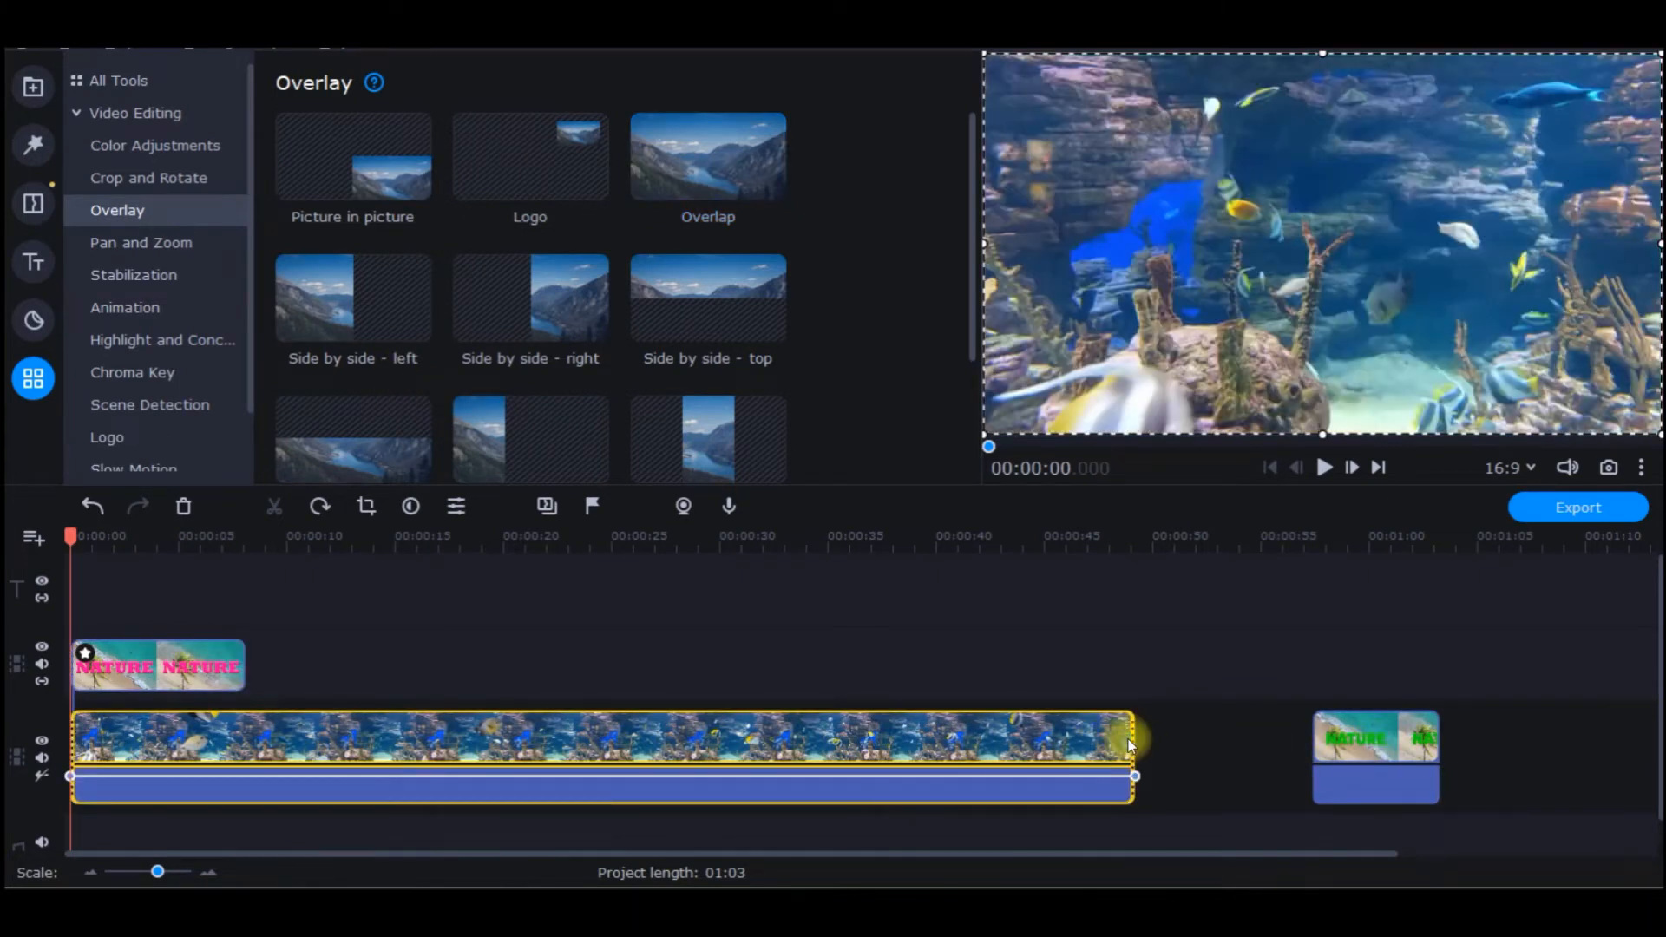
pyautogui.moveTo(1133, 737); pyautogui.dragTo(245, 738)
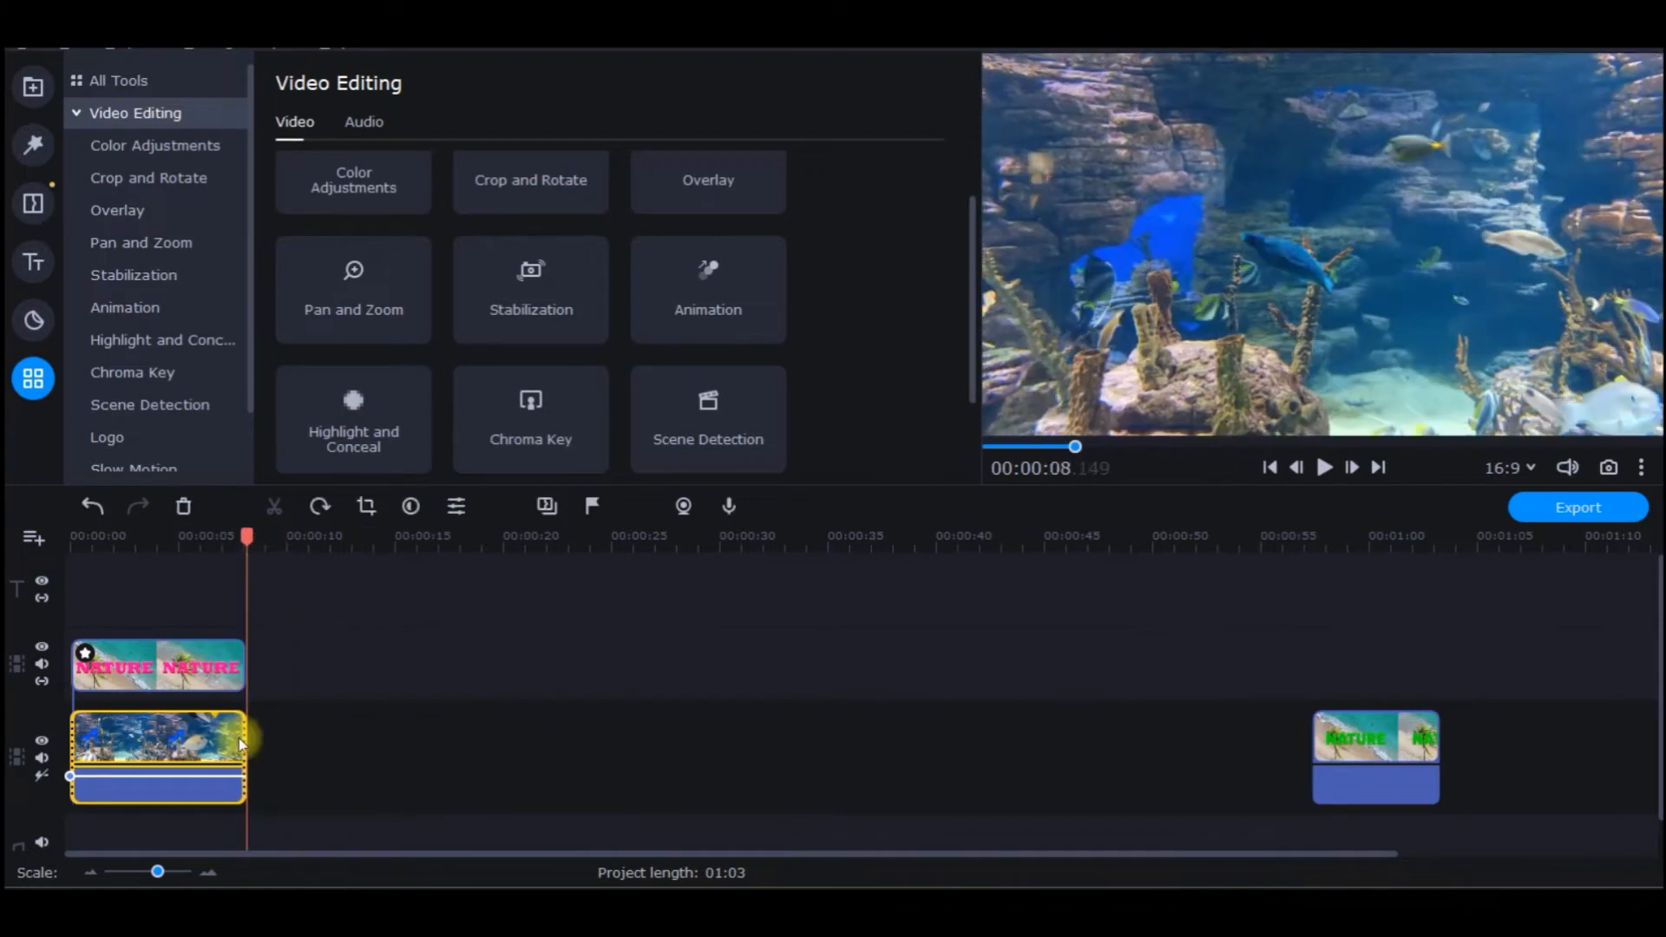
# Remove the audio from the aquarium clip and the green-titled NATURE clip, moving the green-titled clip to start at about 12 s
pyautogui.click(198, 794)
pyautogui.press('Delete')
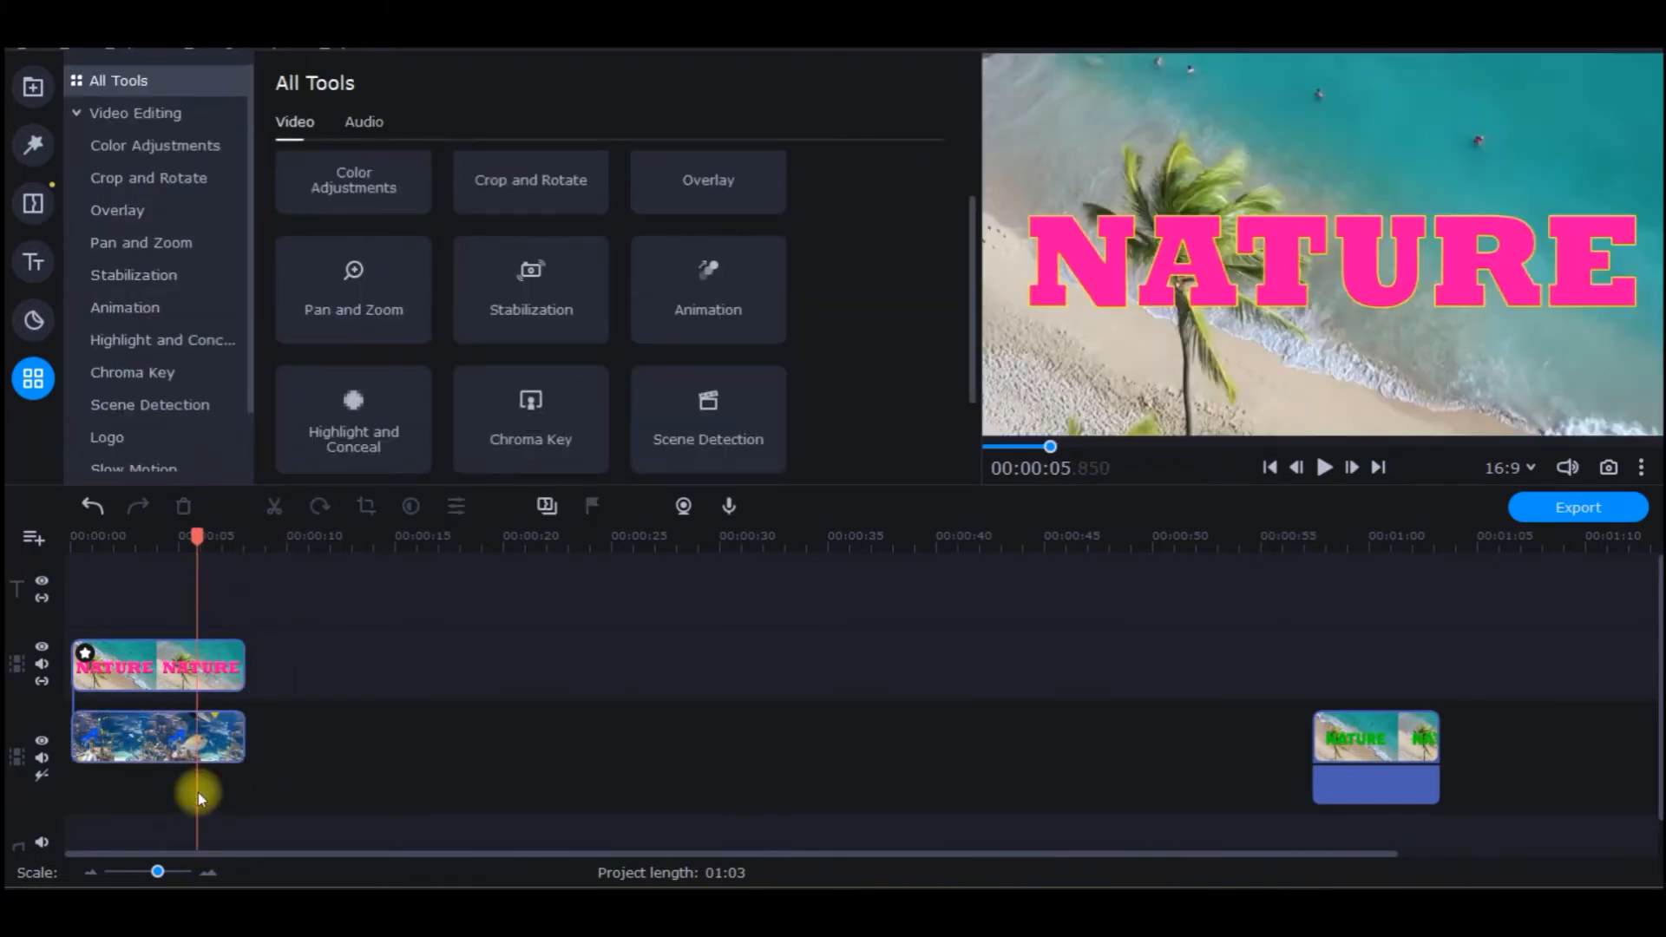
pyautogui.moveTo(1372, 739); pyautogui.dragTo(410, 783)
pyautogui.click(399, 787)
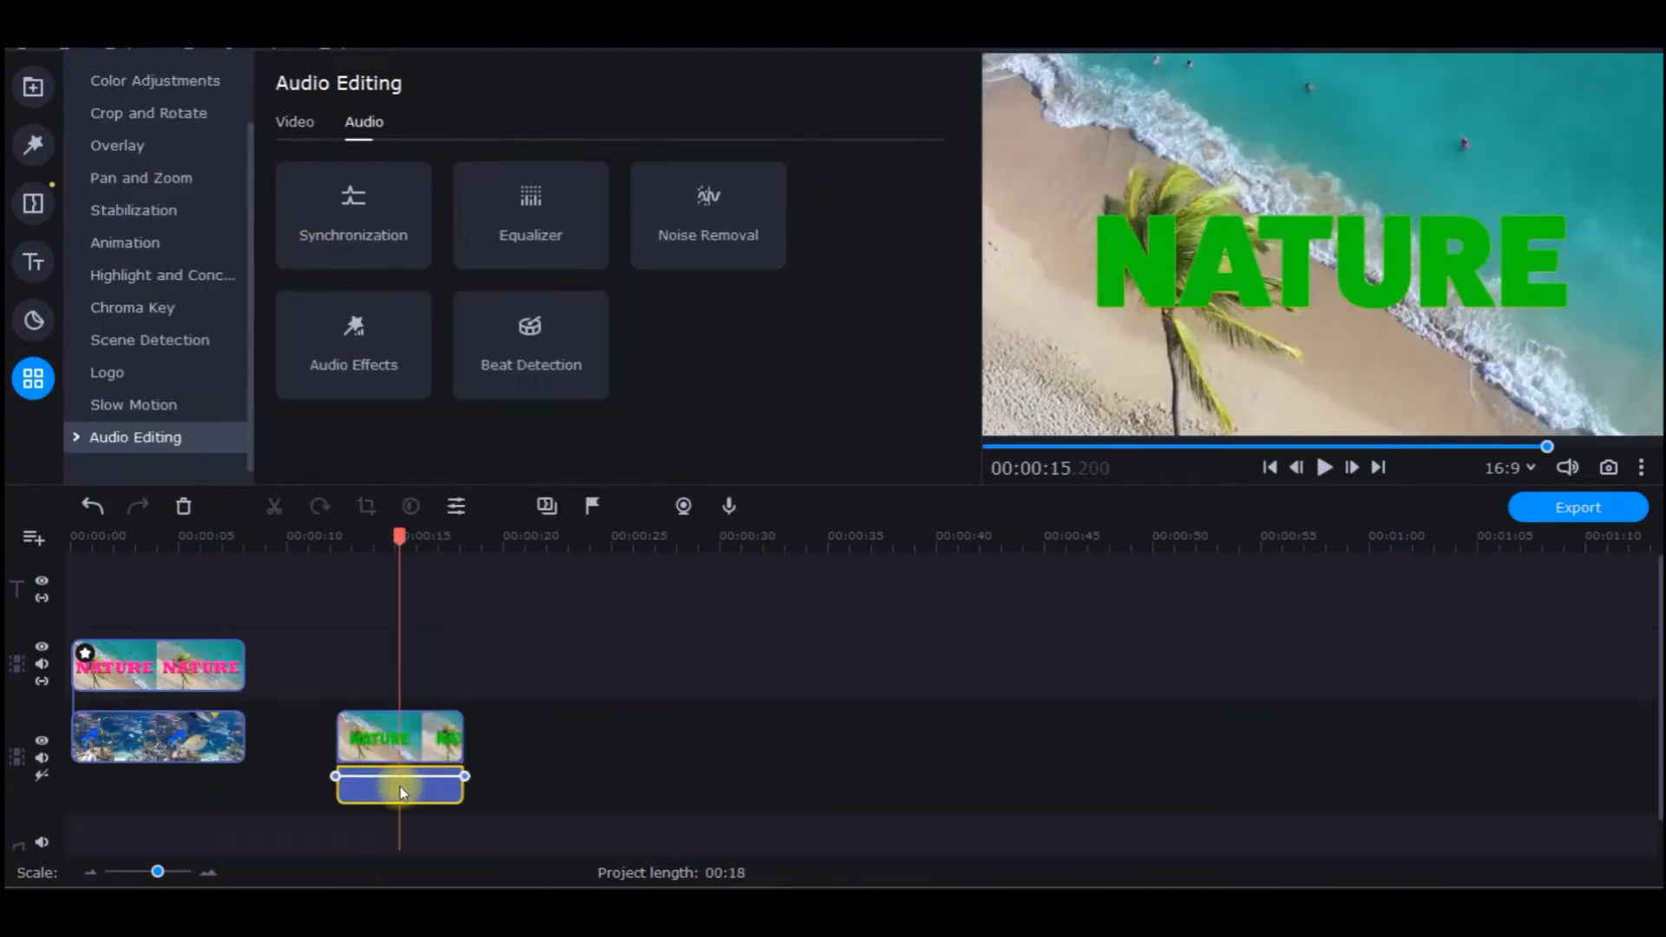
pyautogui.press('Delete')
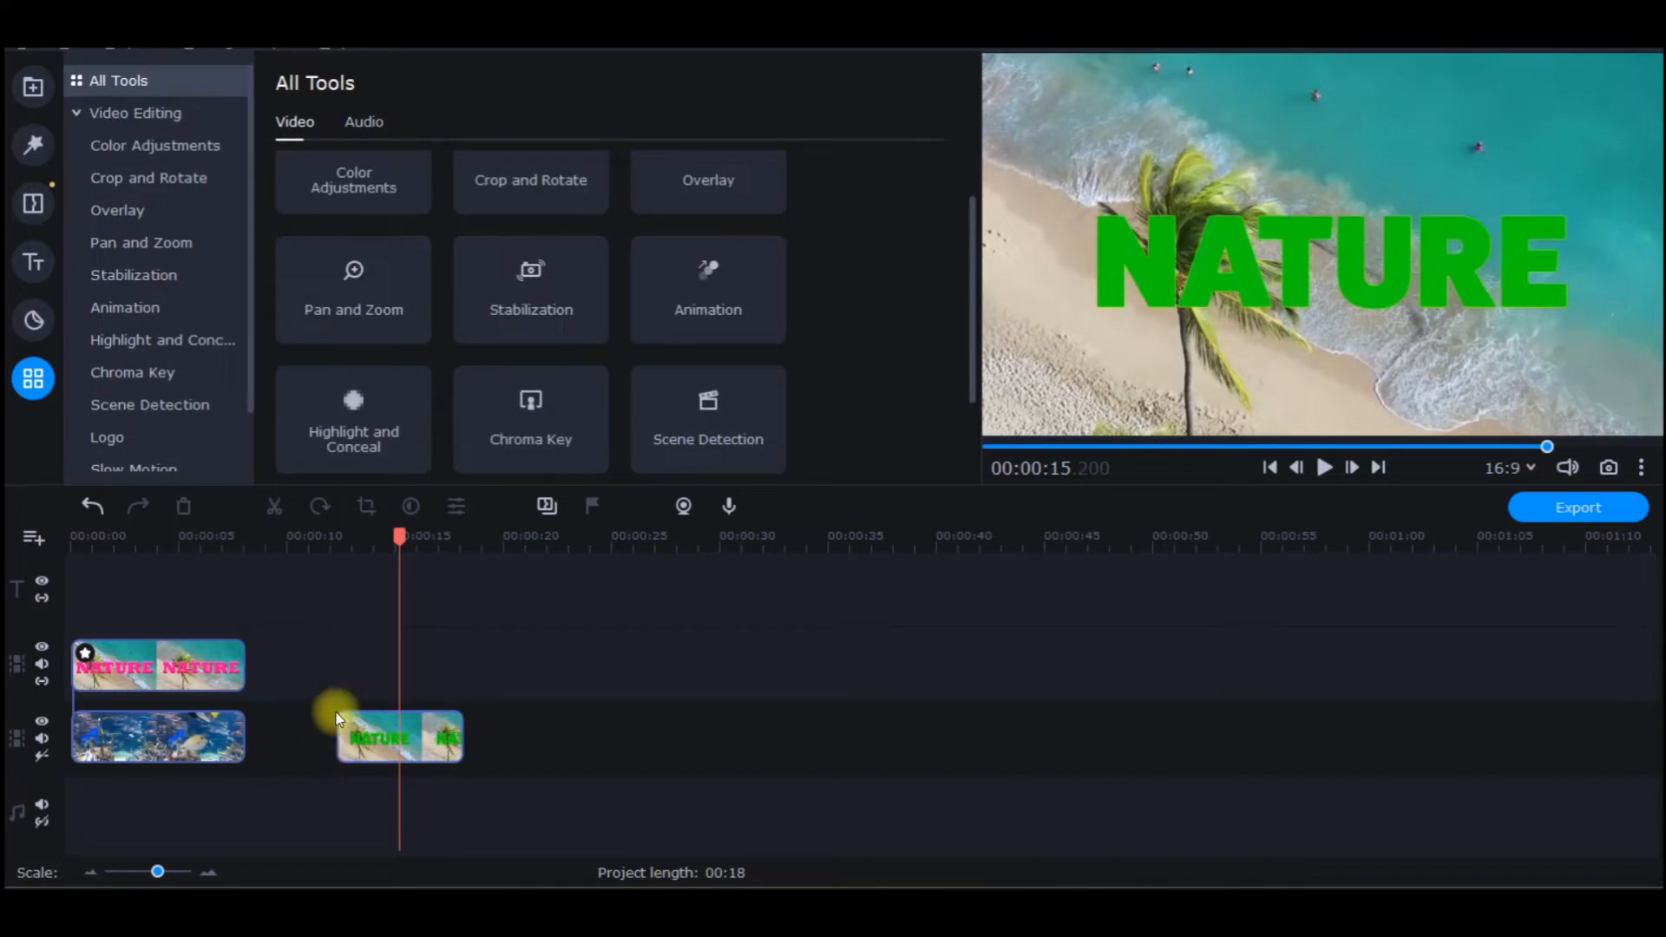
# Insert production ID_3765059.mp4 on the main video track at about 14.7 s and place the green NATURE clip above it as an overlay
pyautogui.moveTo(368, 729); pyautogui.dragTo(475, 738)
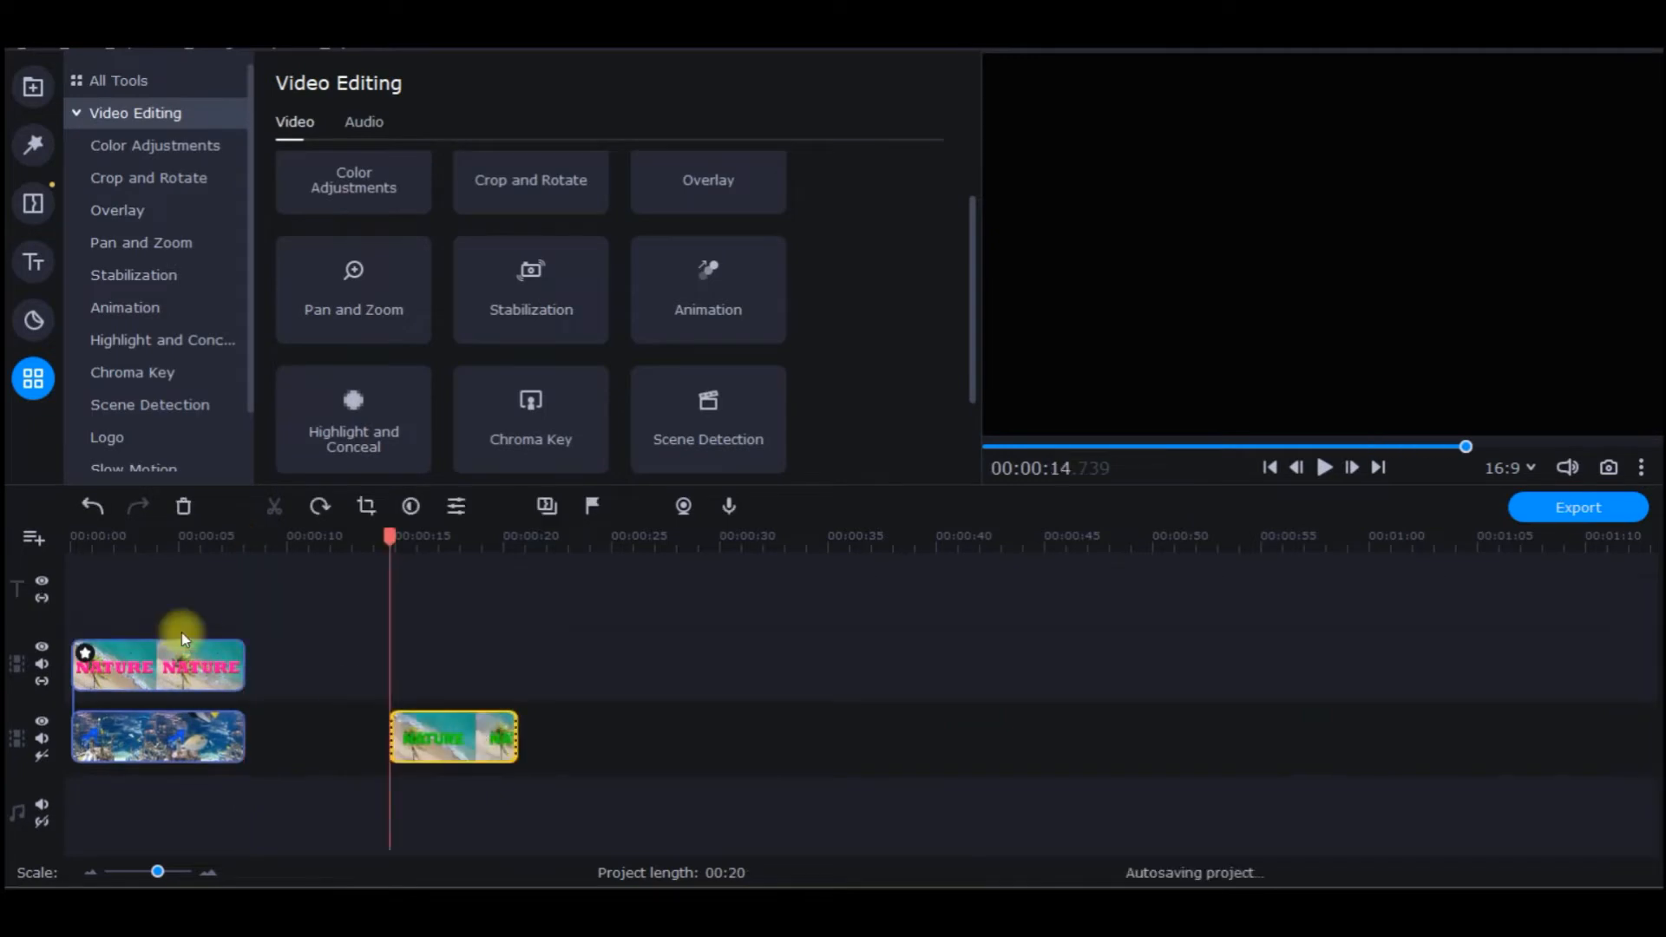
pyautogui.click(33, 87)
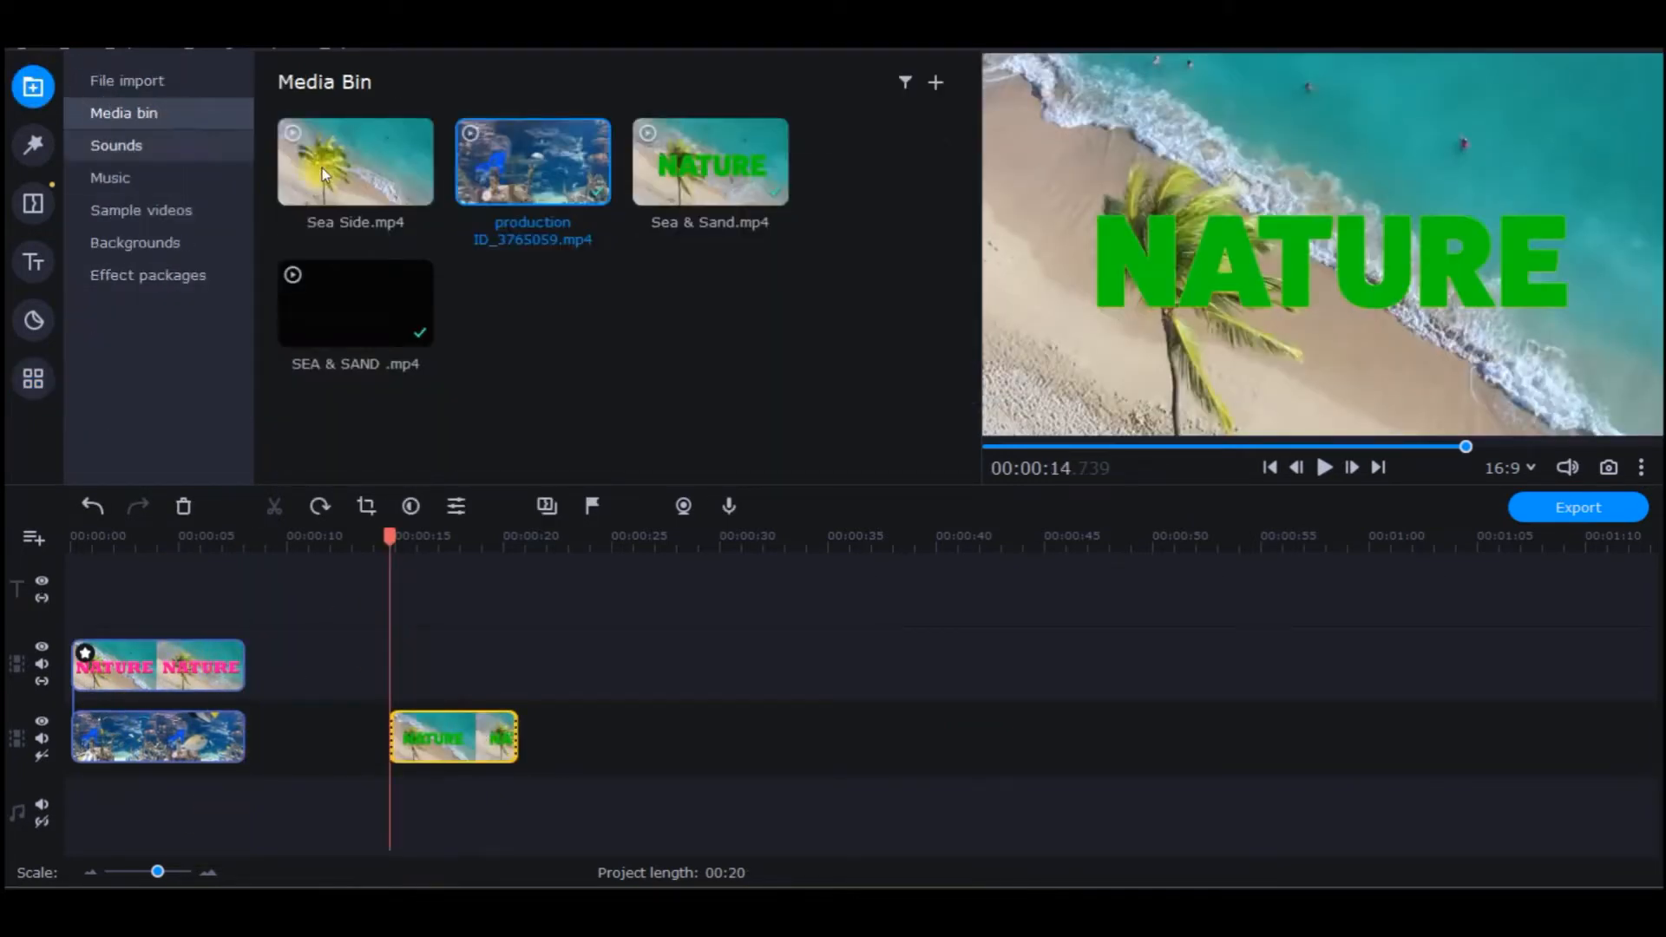
pyautogui.moveTo(534, 174); pyautogui.dragTo(388, 784)
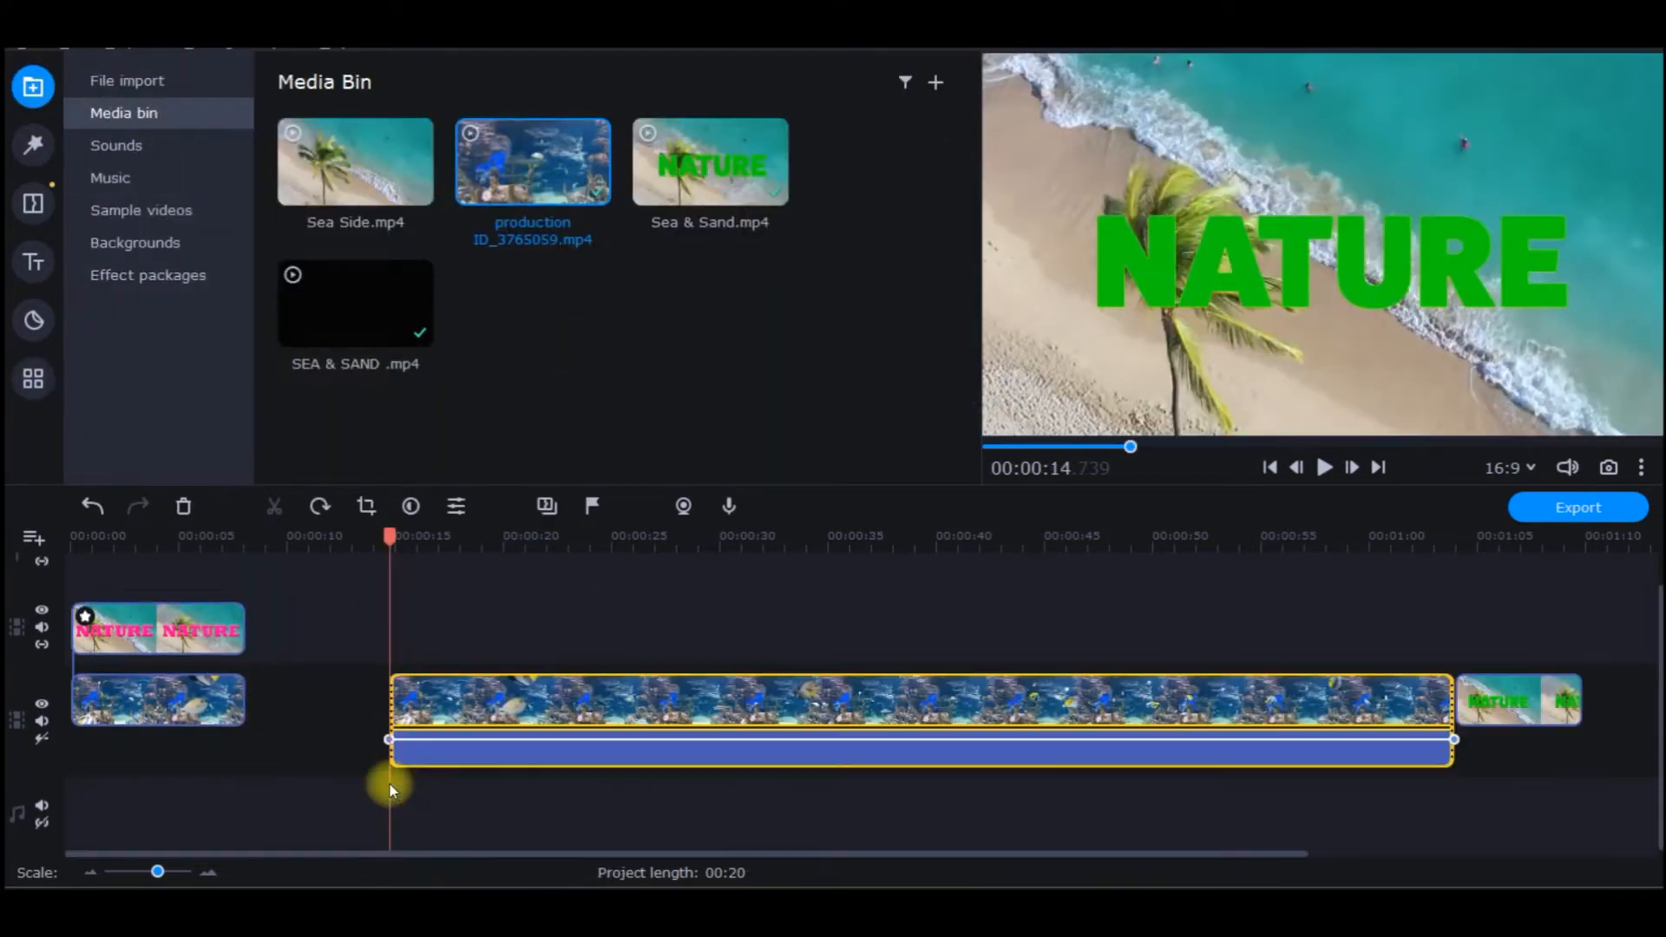
pyautogui.moveTo(1550, 698); pyautogui.dragTo(504, 625)
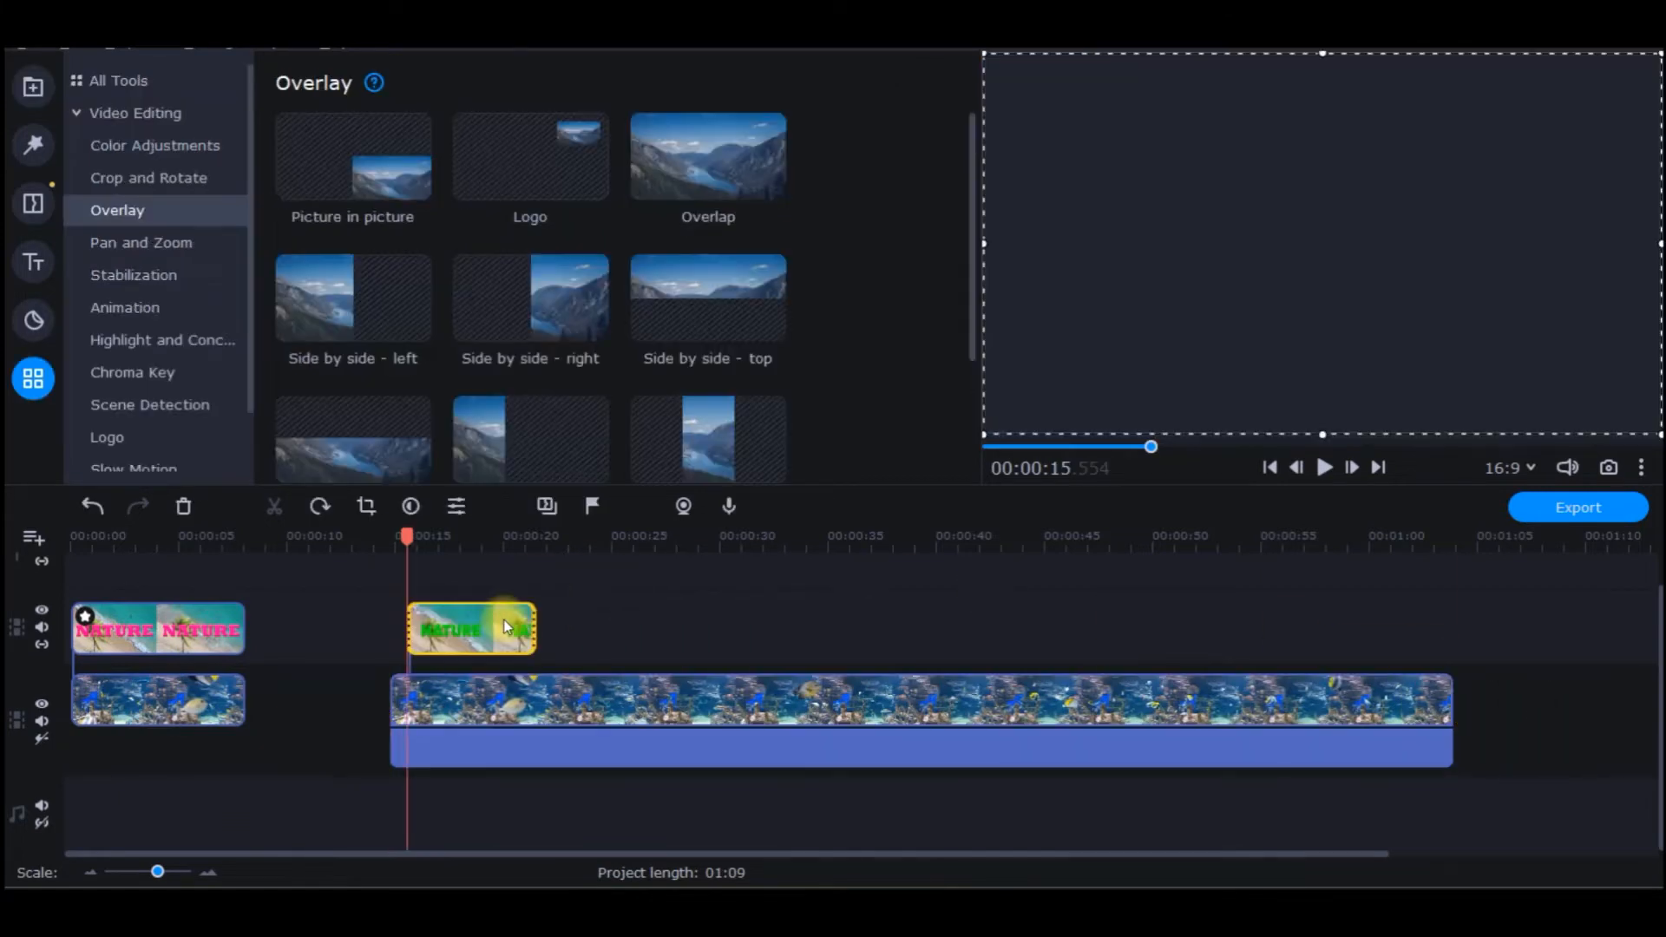
# Align the green NATURE overlay with the start of the second aquarium clip and trim both to the same end
pyautogui.click(573, 705)
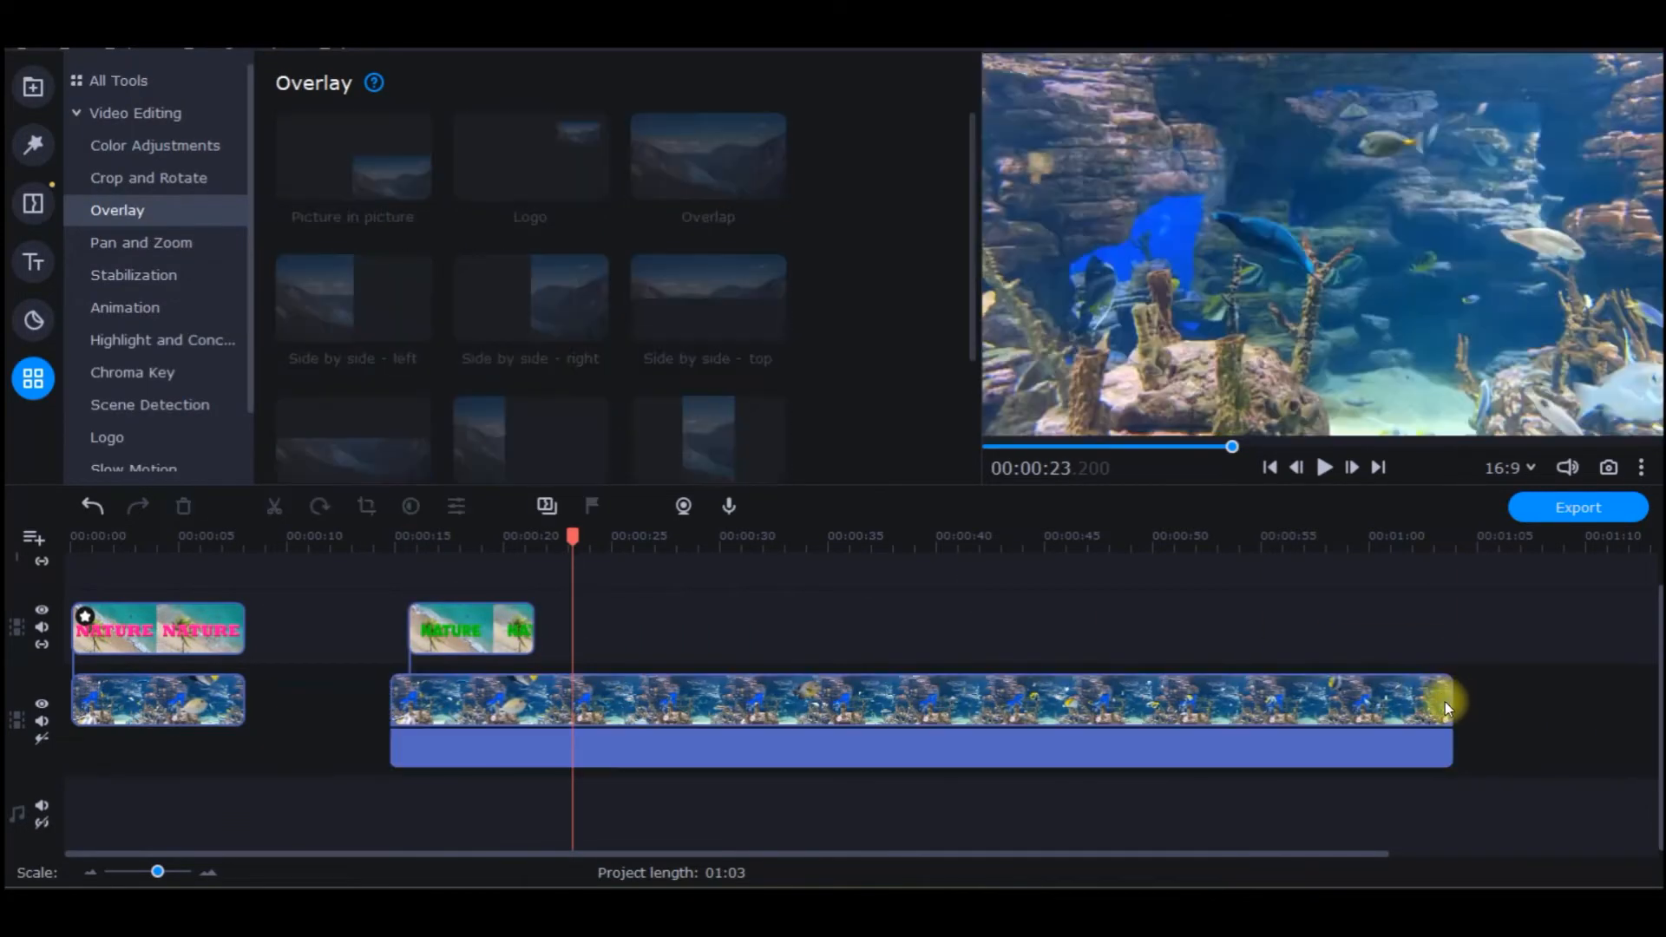
pyautogui.moveTo(1445, 702); pyautogui.dragTo(534, 698)
pyautogui.moveTo(473, 638); pyautogui.dragTo(454, 632)
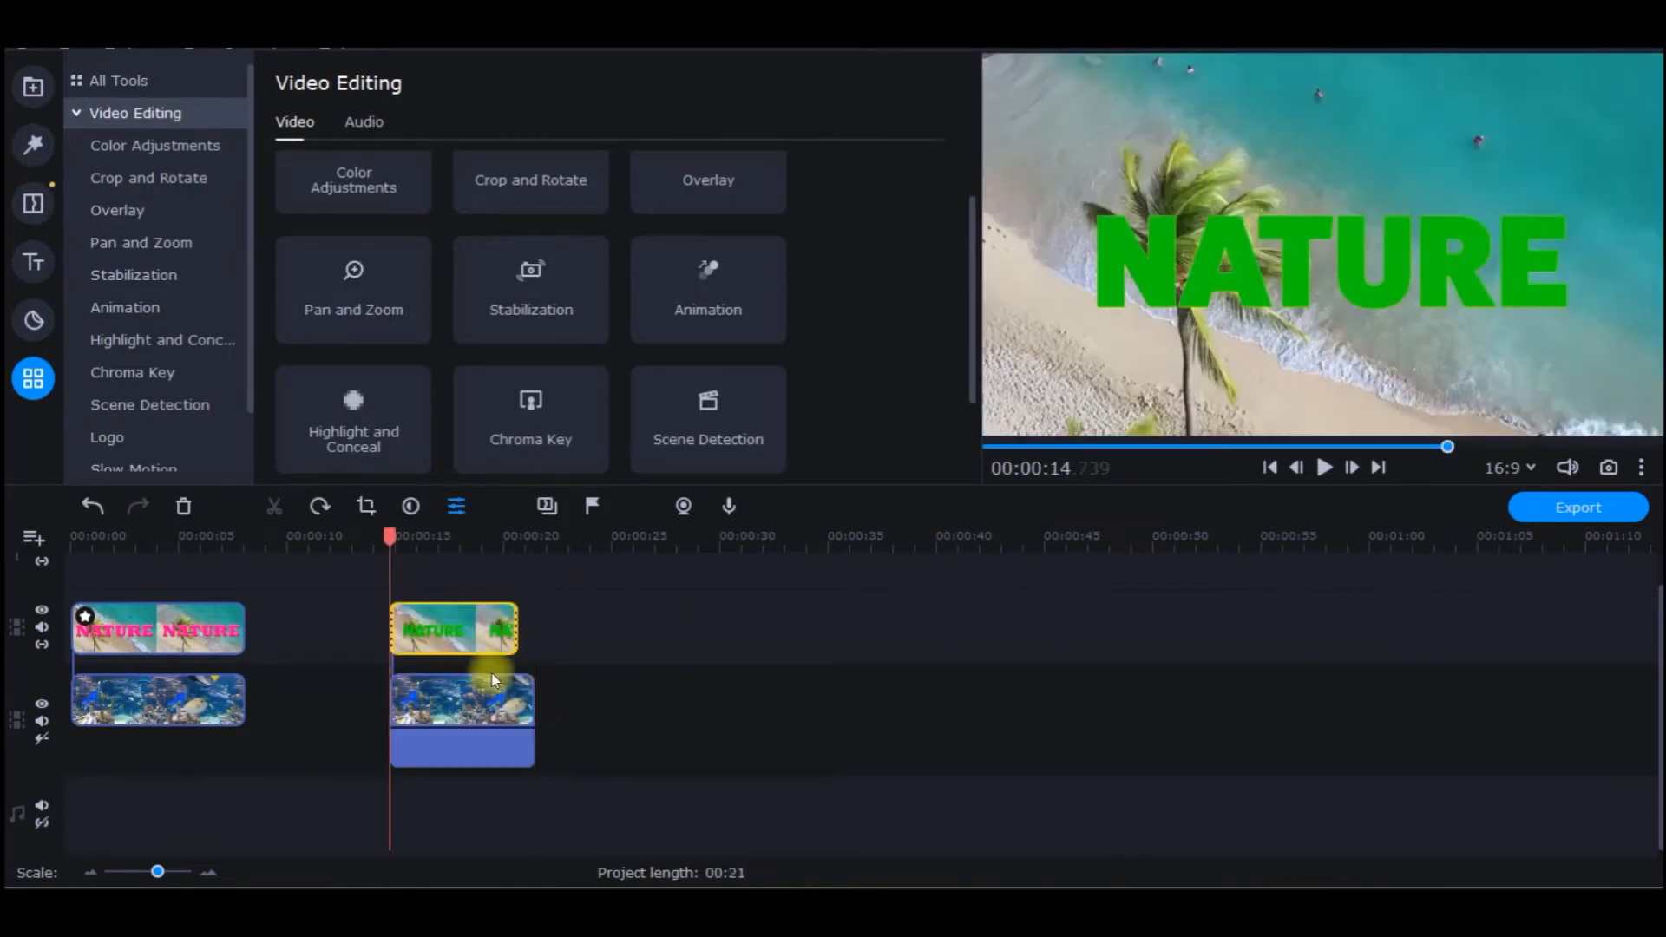
pyautogui.moveTo(532, 692); pyautogui.dragTo(518, 692)
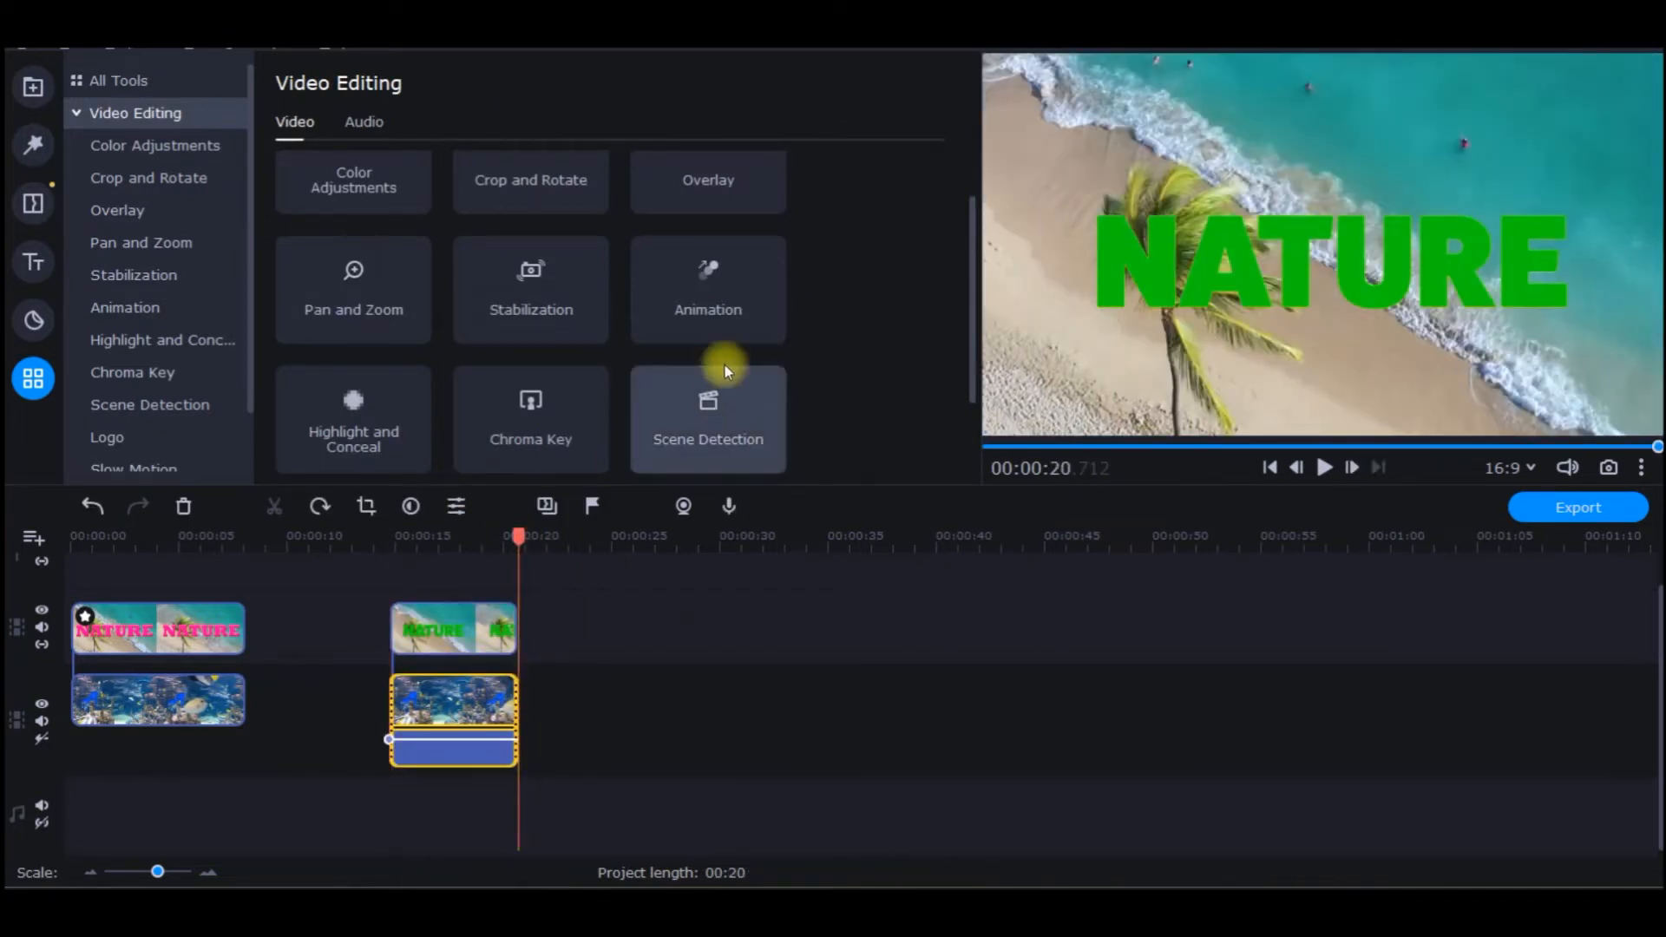
# Apply the Overlap overlay to the second aquarium clip and delete its audio
pyautogui.click(701, 179)
pyautogui.click(717, 167)
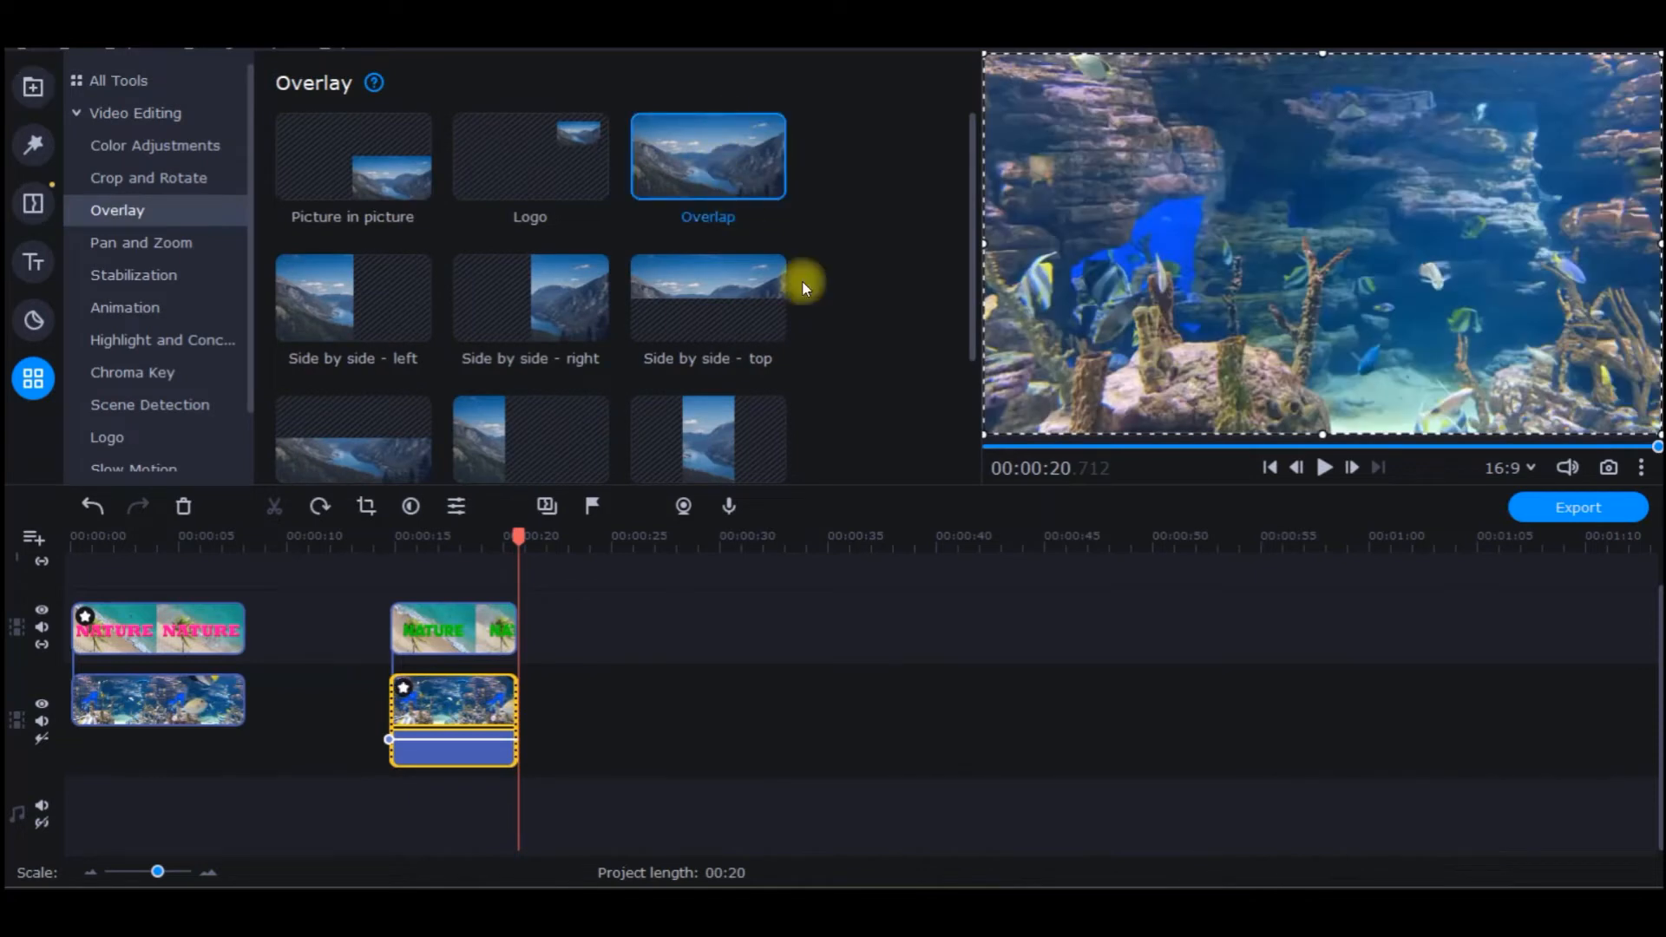
pyautogui.click(460, 627)
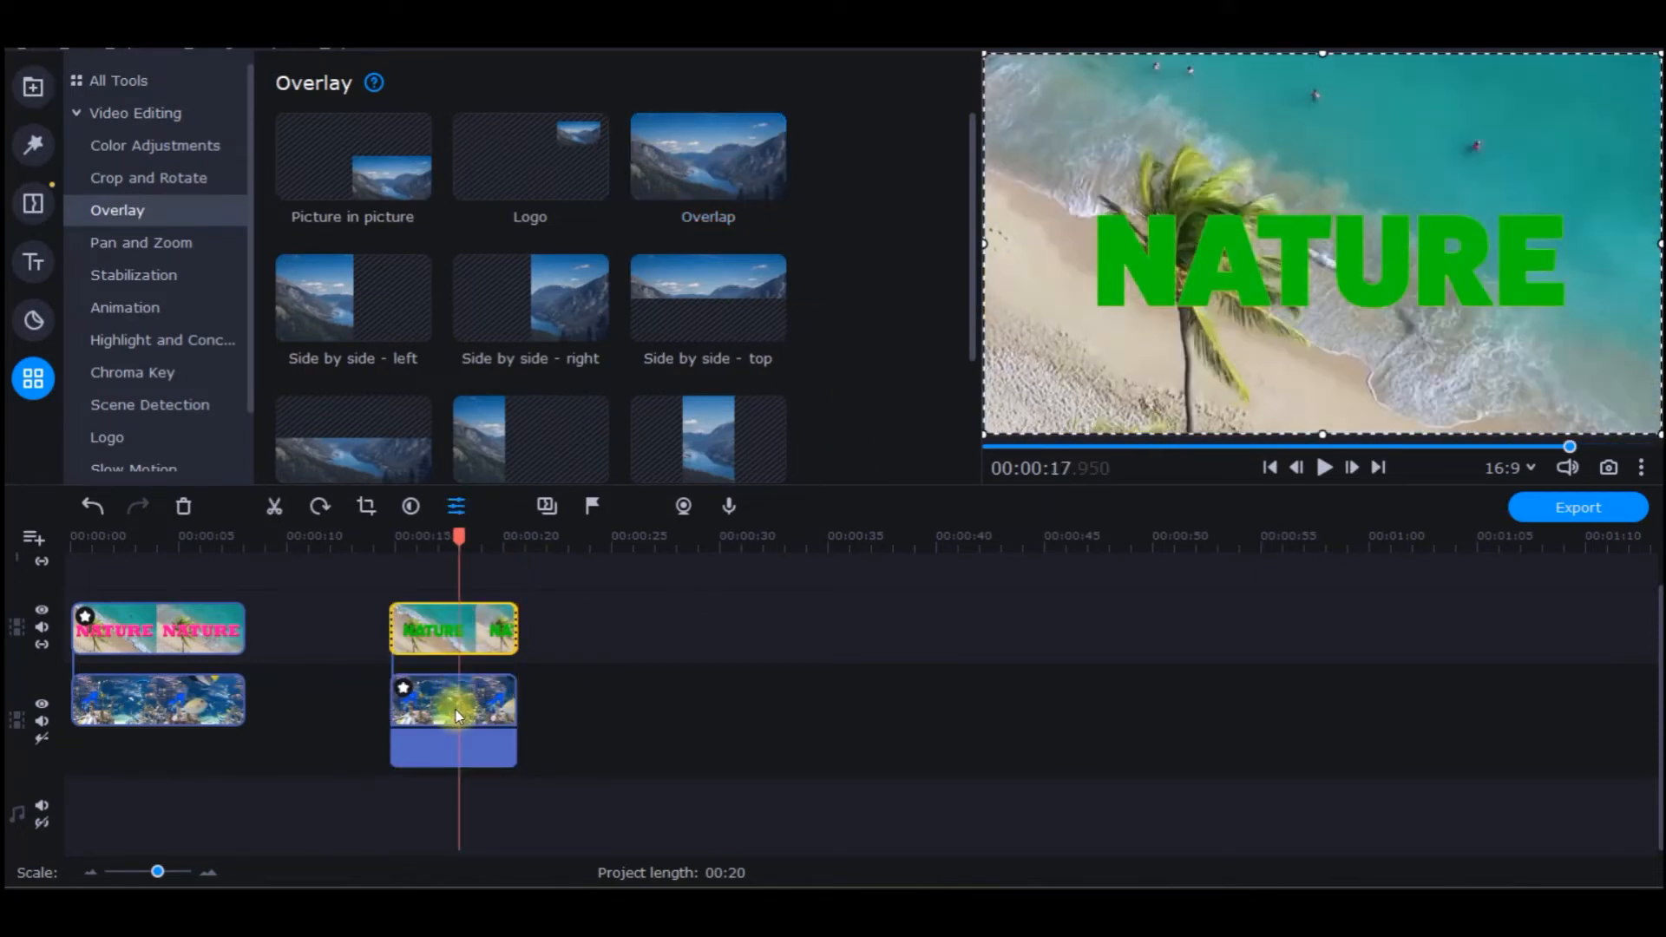
pyautogui.click(444, 748)
pyautogui.press('Delete')
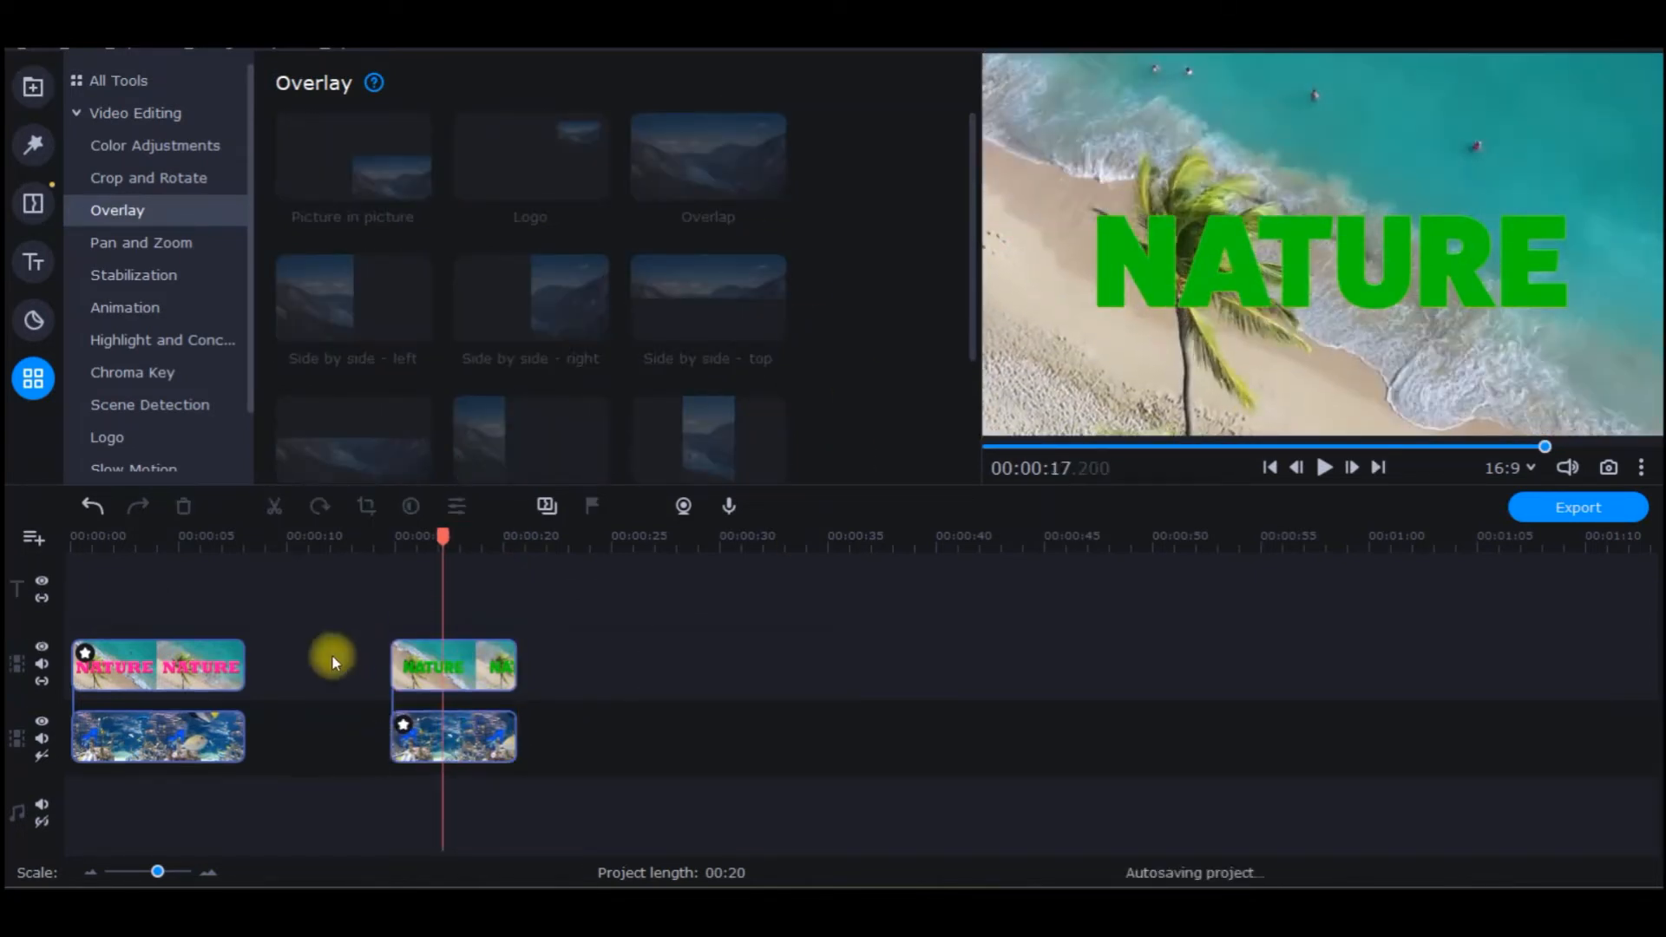
# Apply Chroma Key to the pink NATURE overlay clip with the title's pink as the transparent color, and preview the effect
pyautogui.click(85, 653)
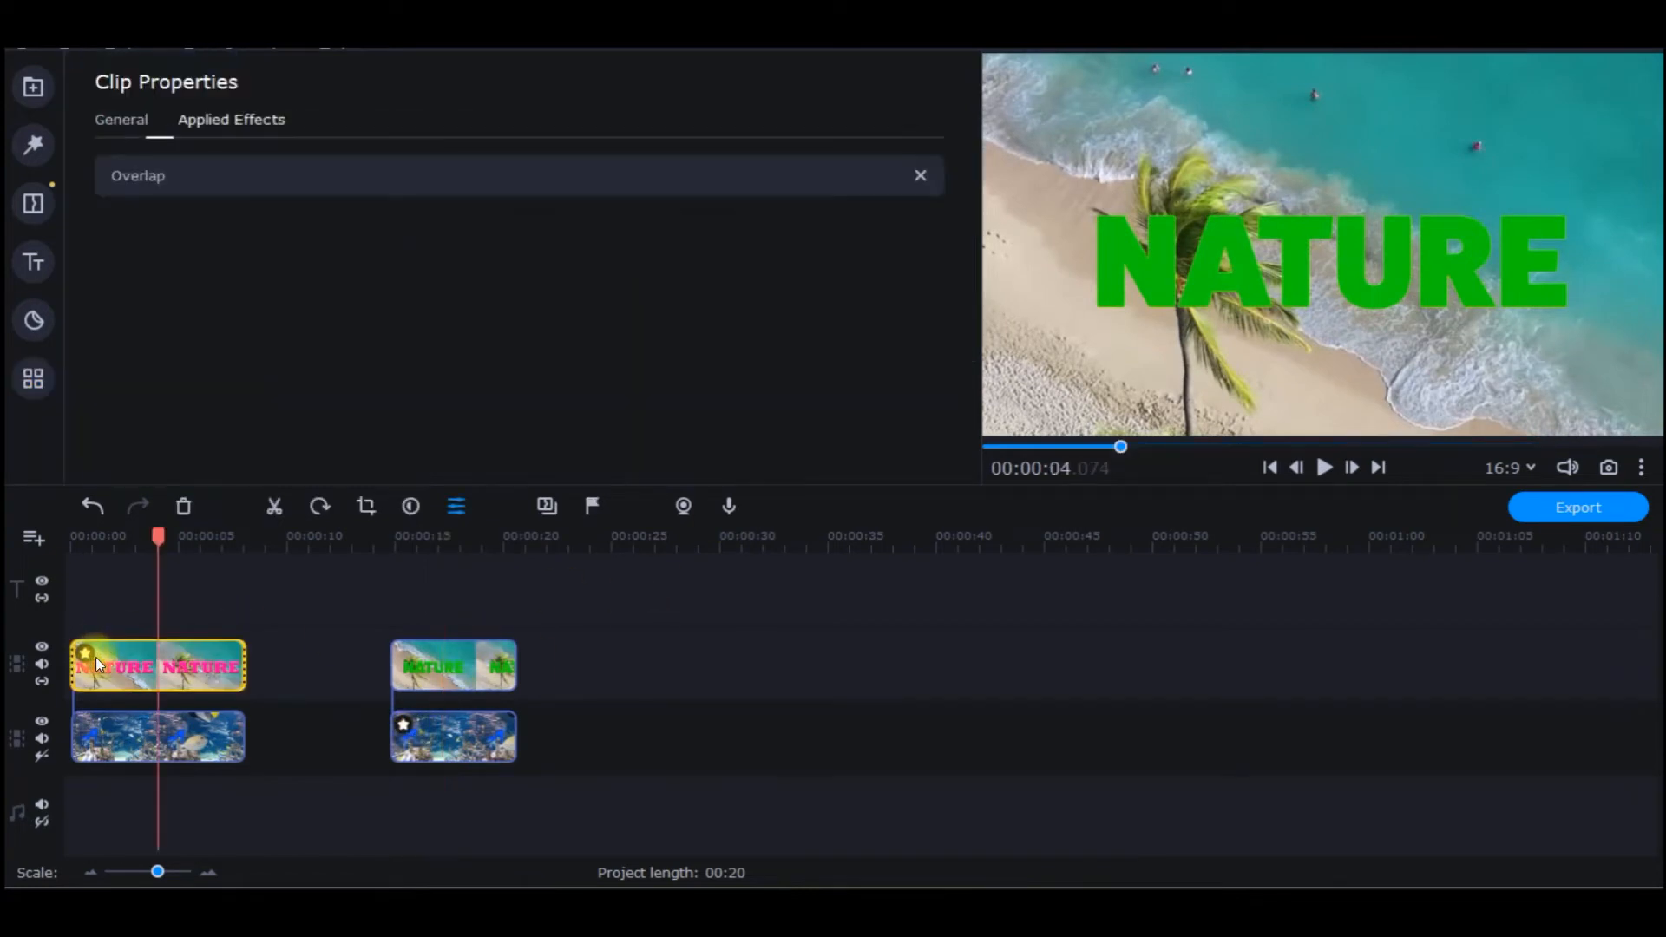
pyautogui.click(429, 678)
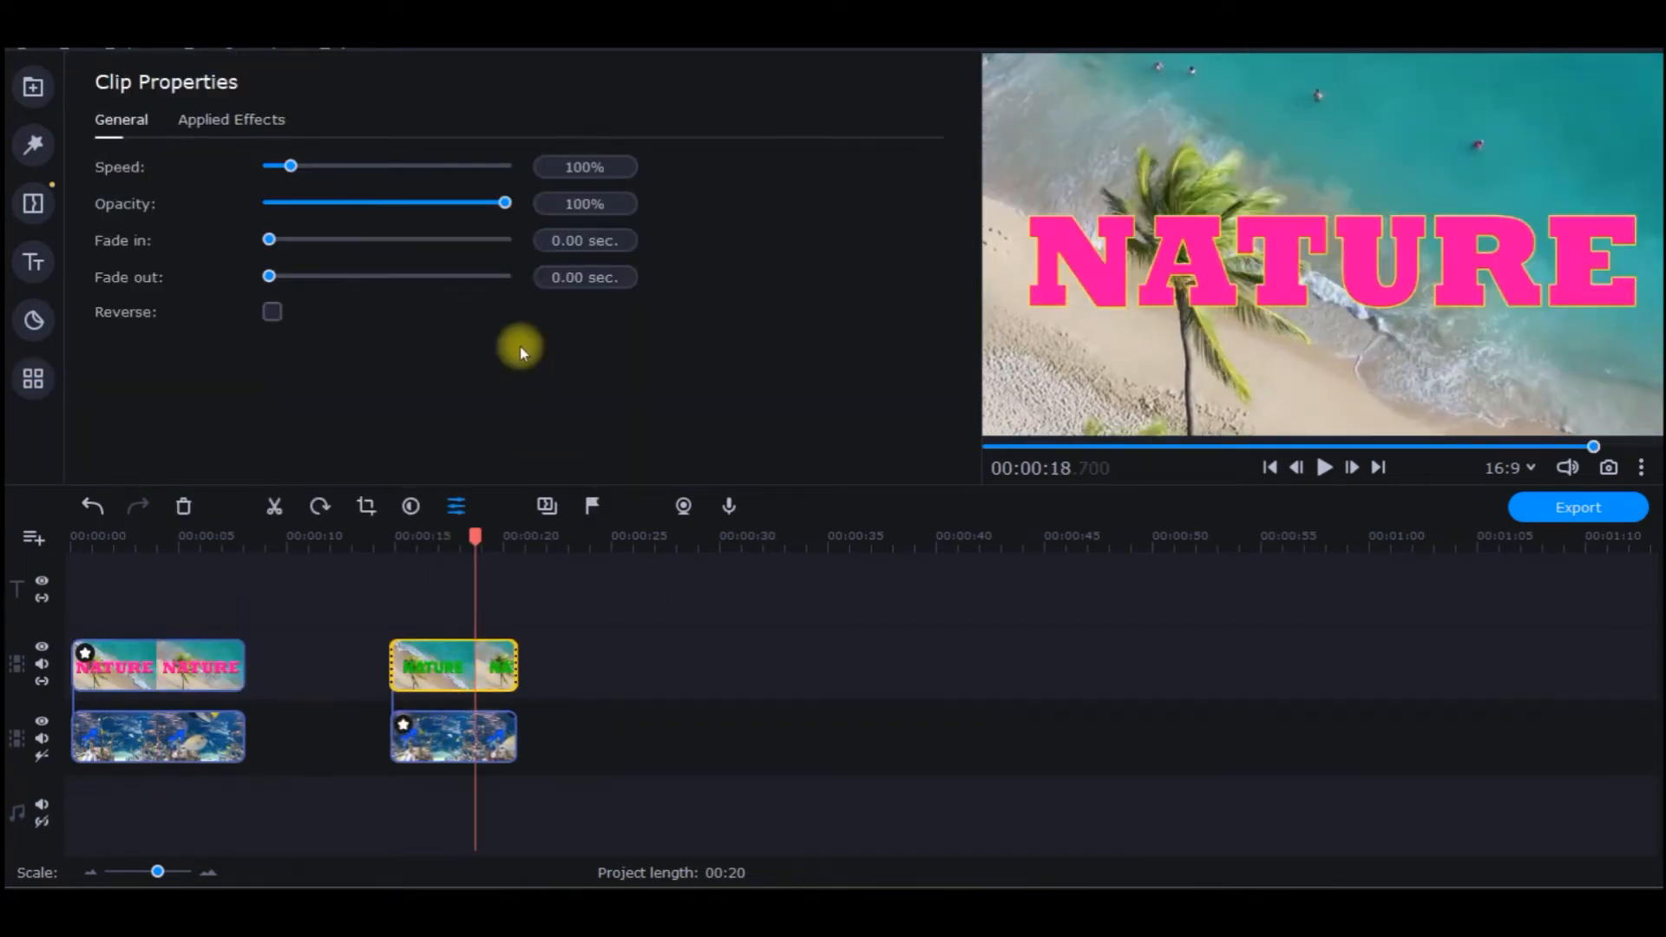
pyautogui.click(175, 669)
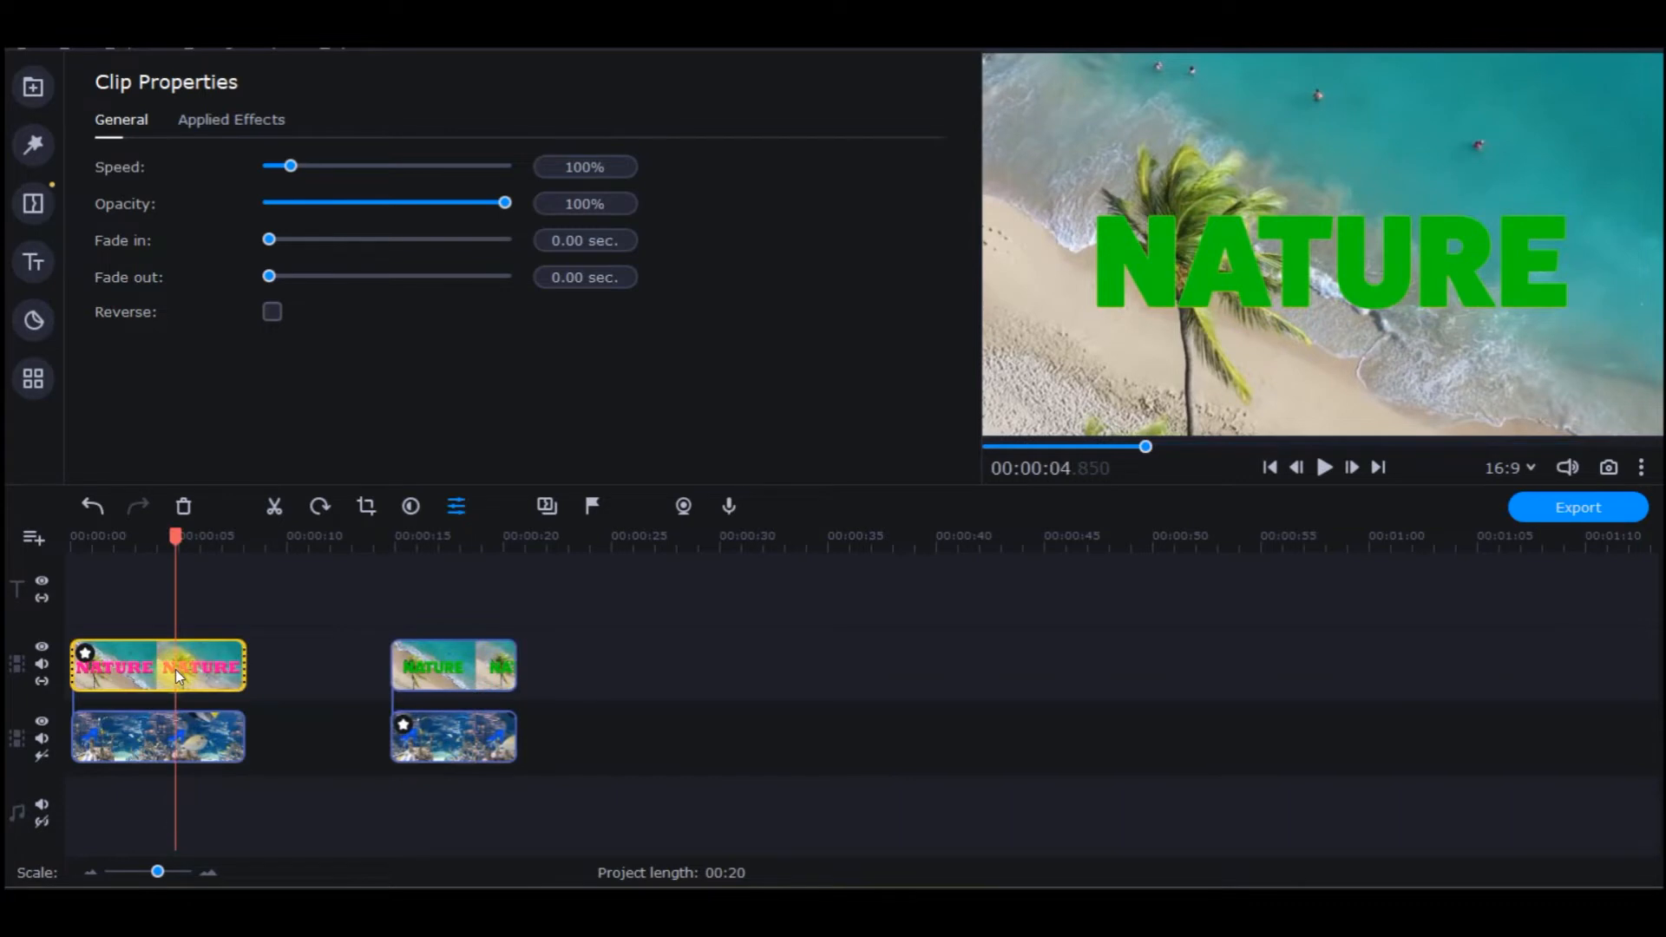
pyautogui.click(123, 653)
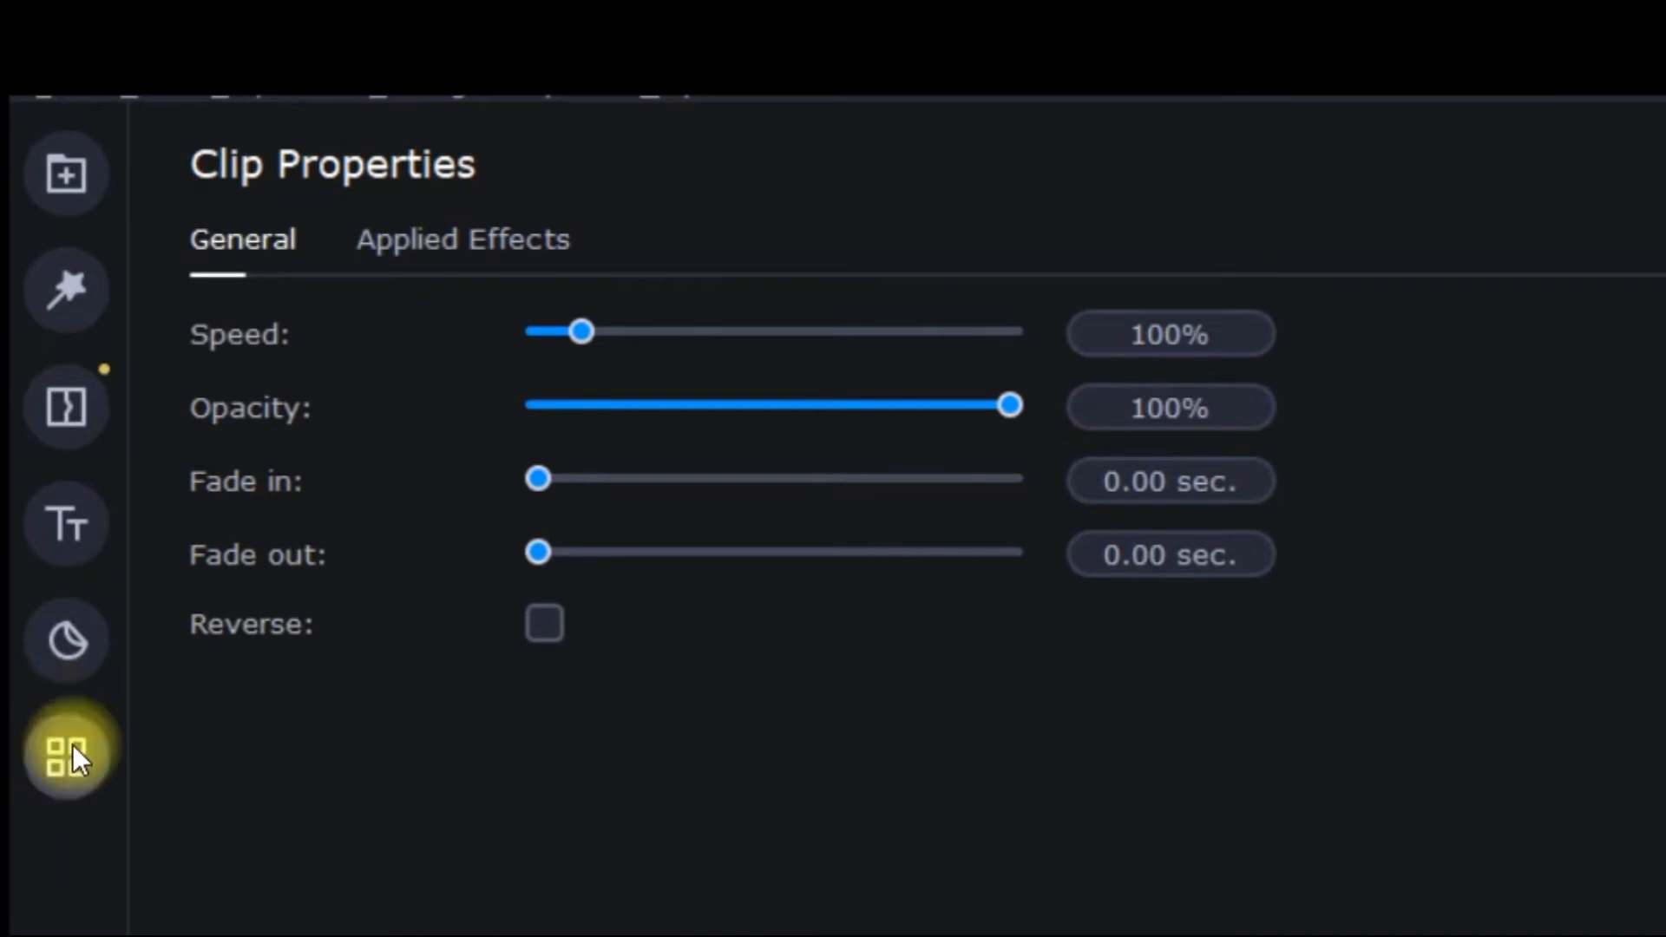
pyautogui.click(73, 746)
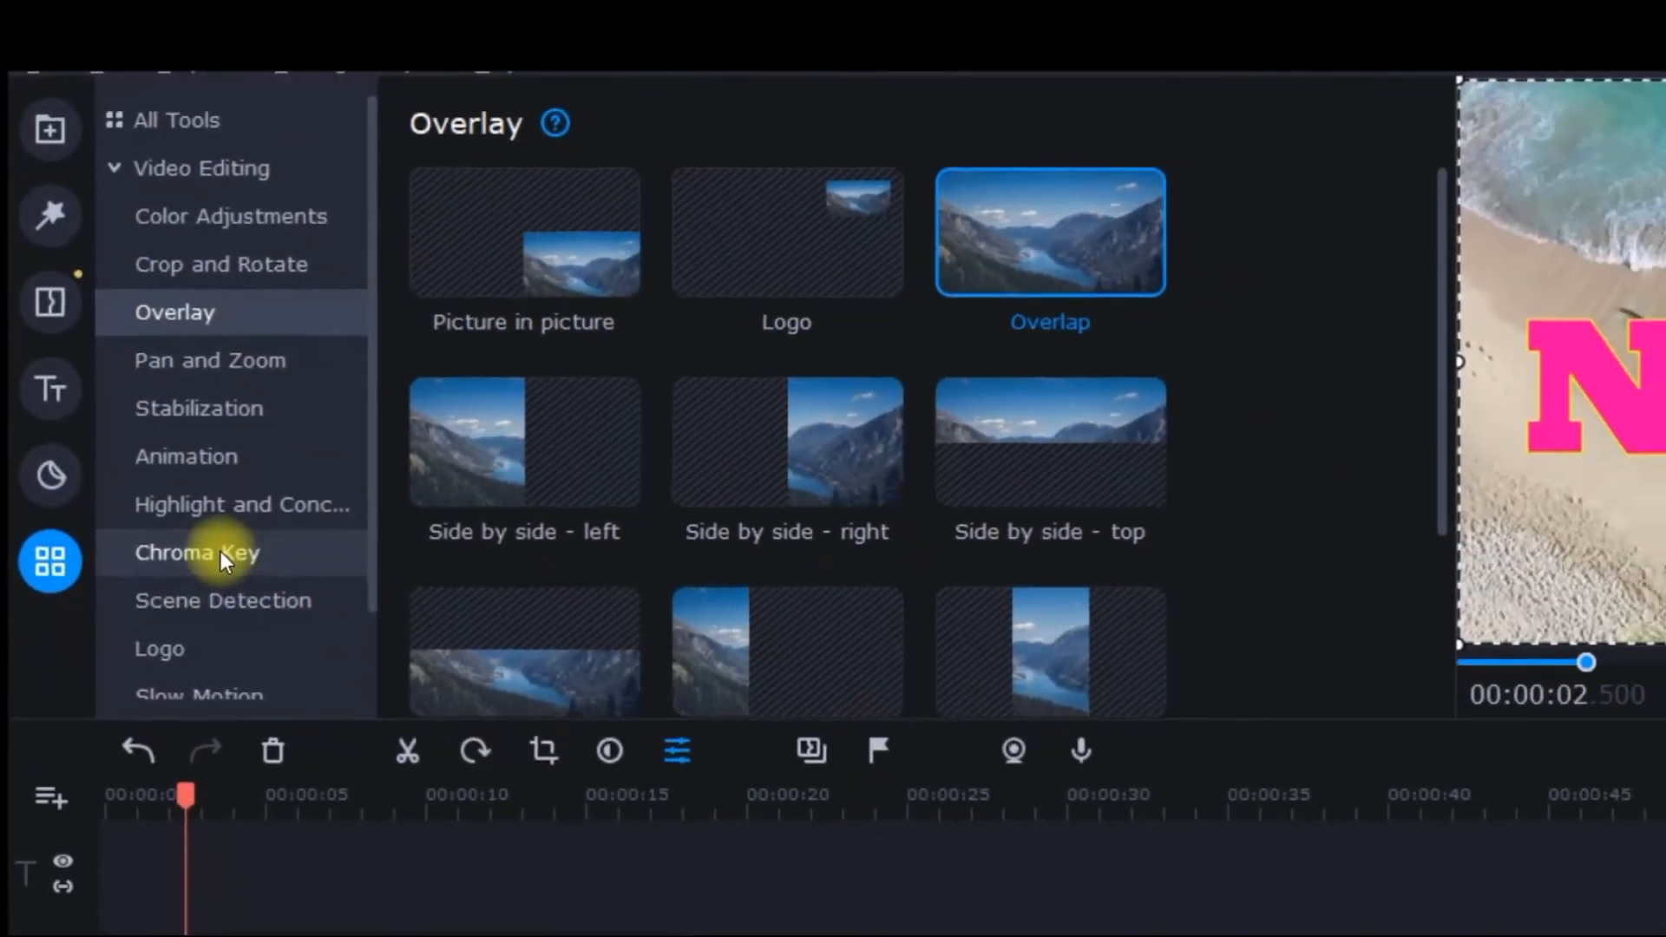
pyautogui.click(220, 552)
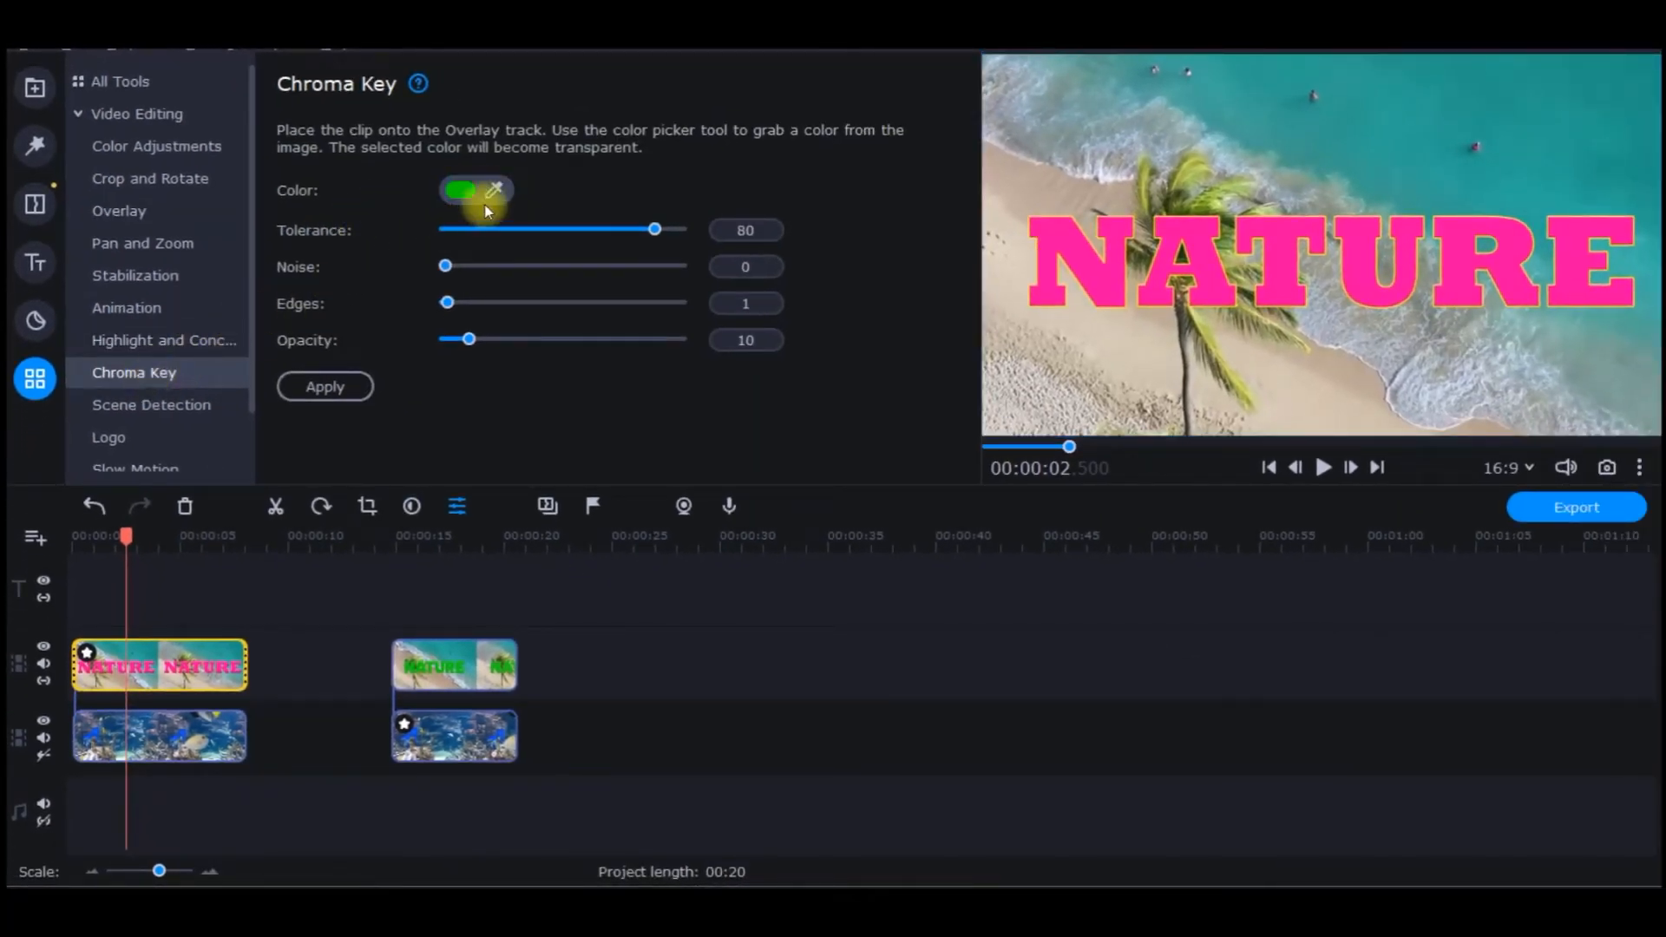
pyautogui.click(1284, 228)
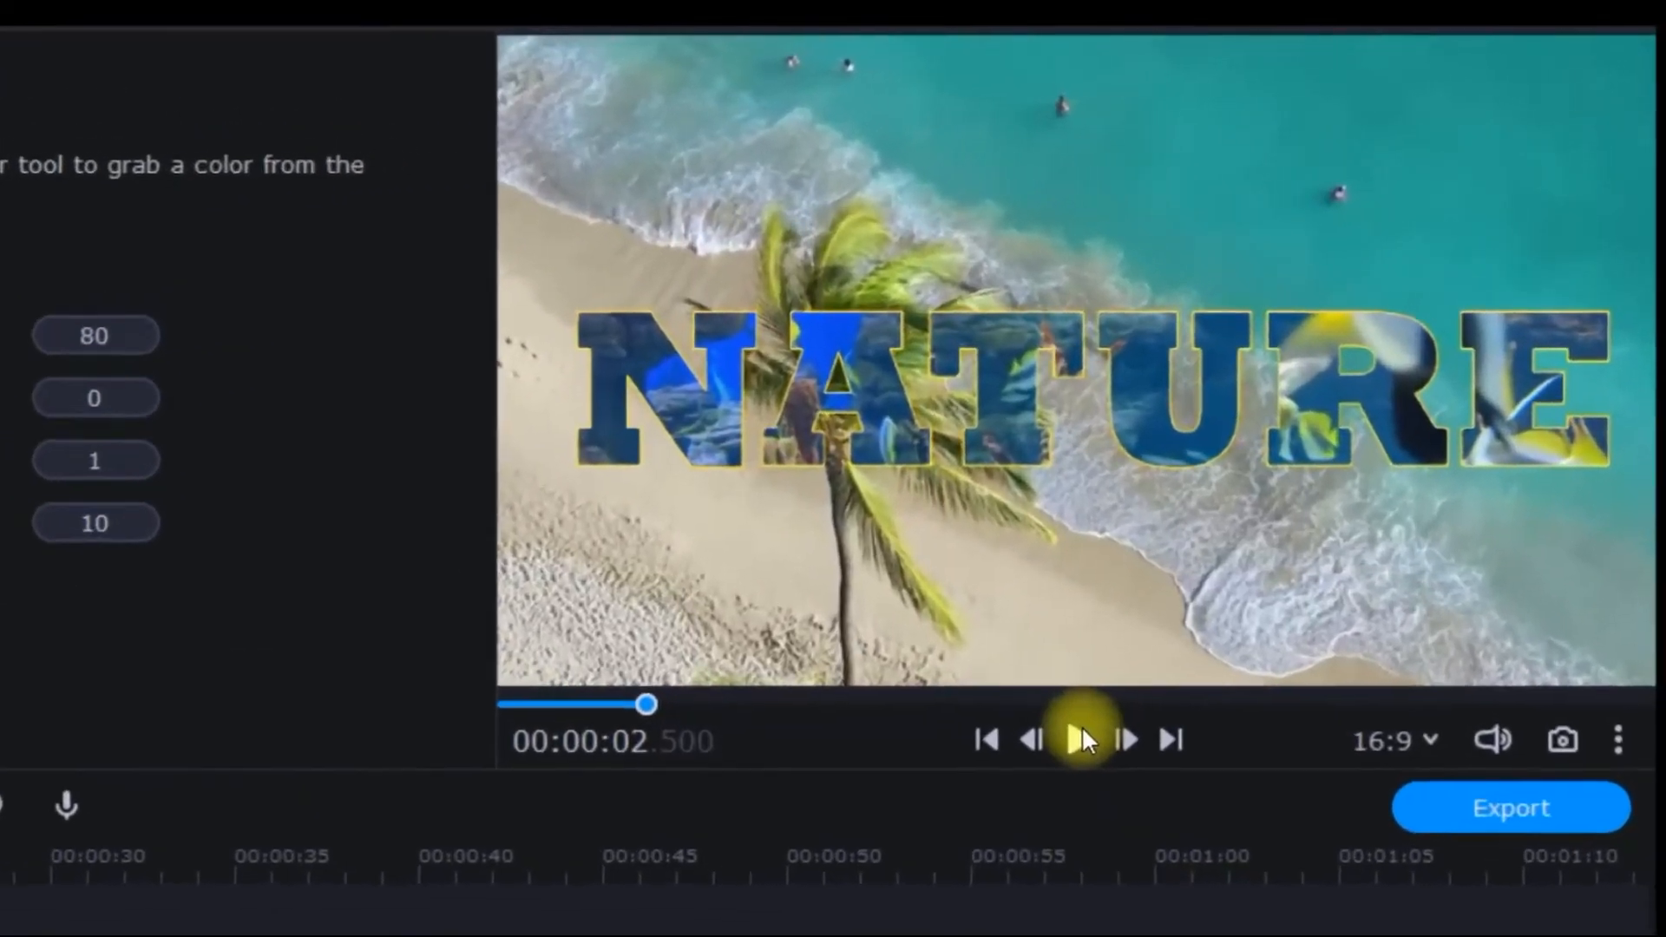
pyautogui.click(1324, 467)
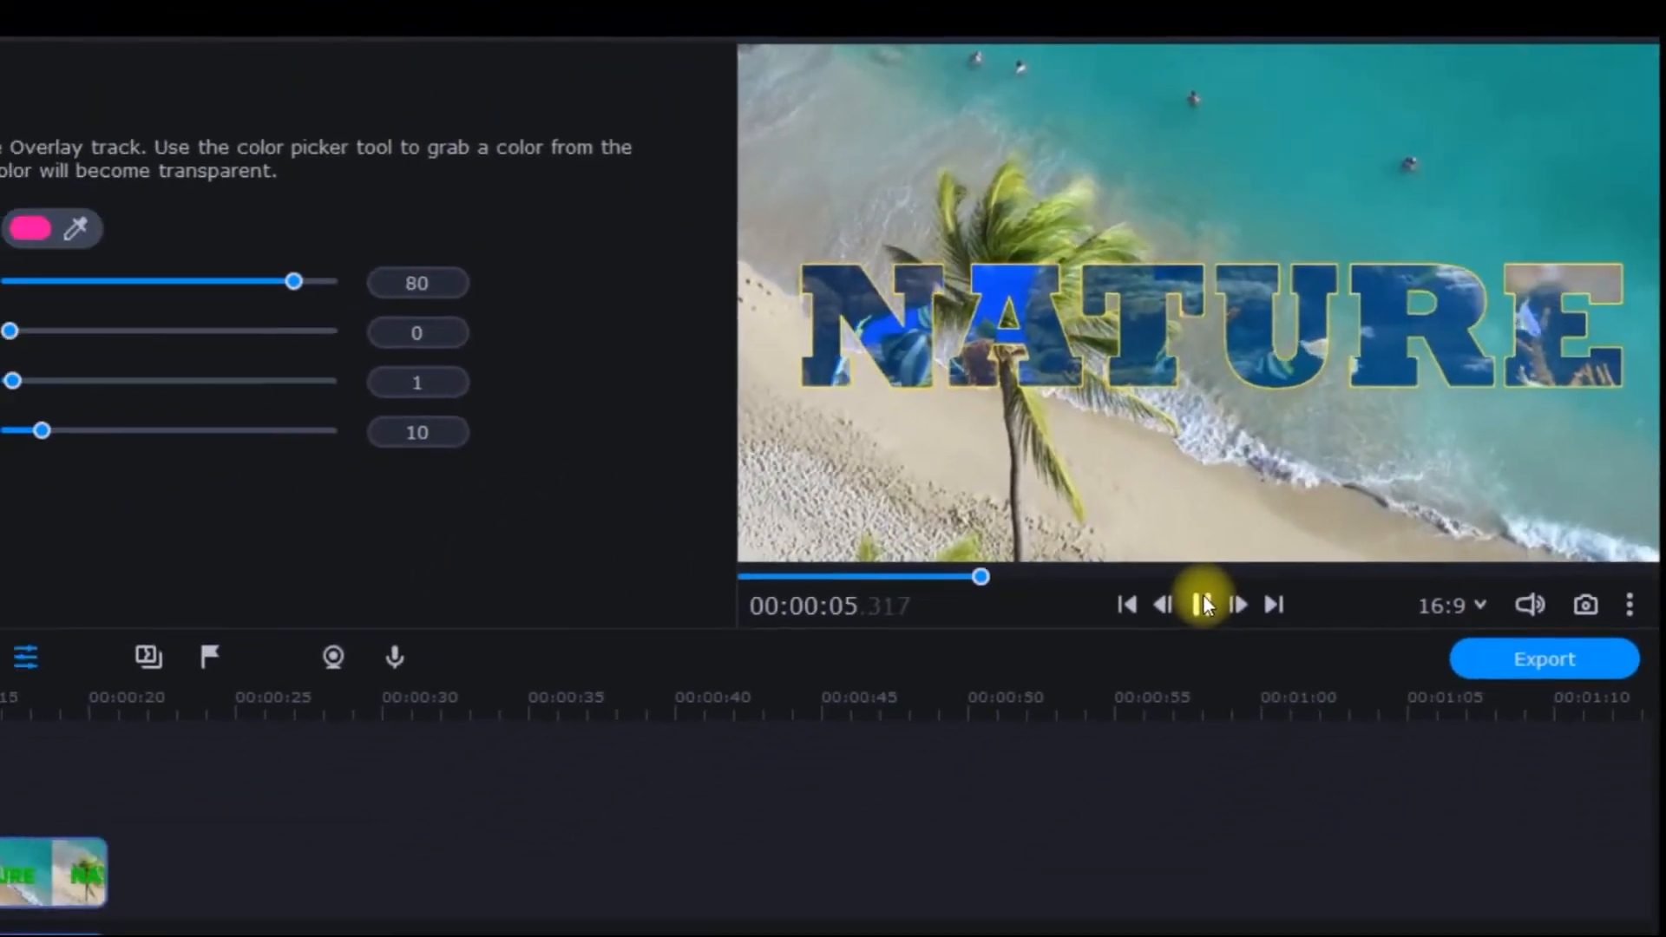
pyautogui.click(1070, 748)
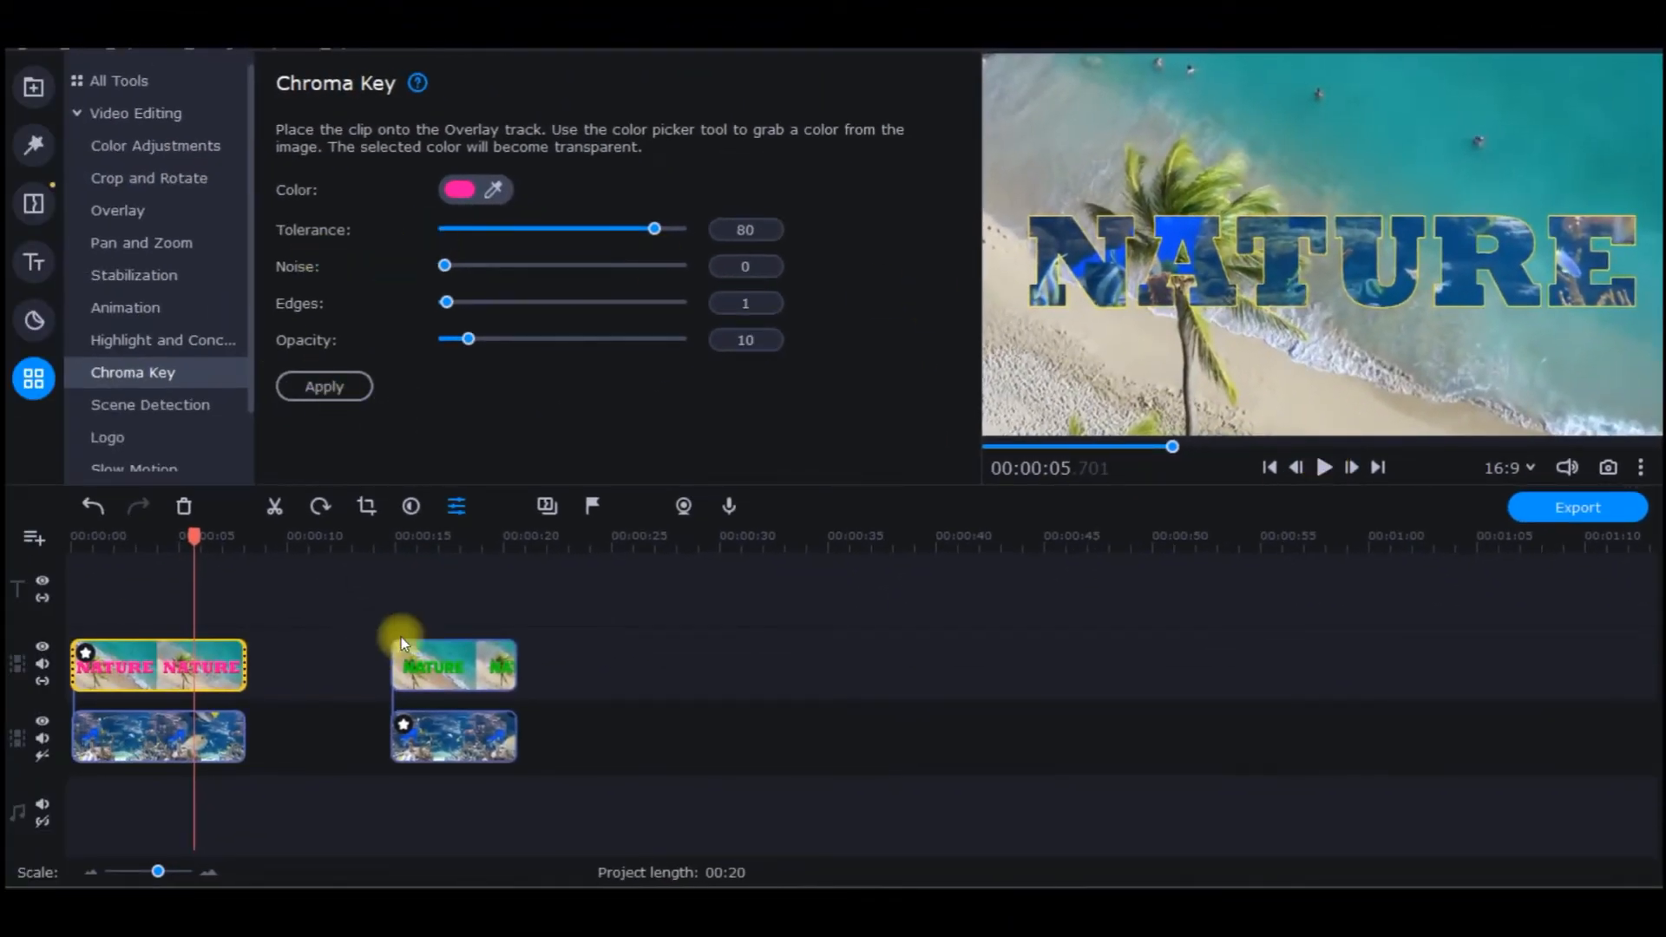
# Apply Chroma Key to the green NATURE overlay clip with the title's green as the transparent color, and preview the effect
pyautogui.click(431, 664)
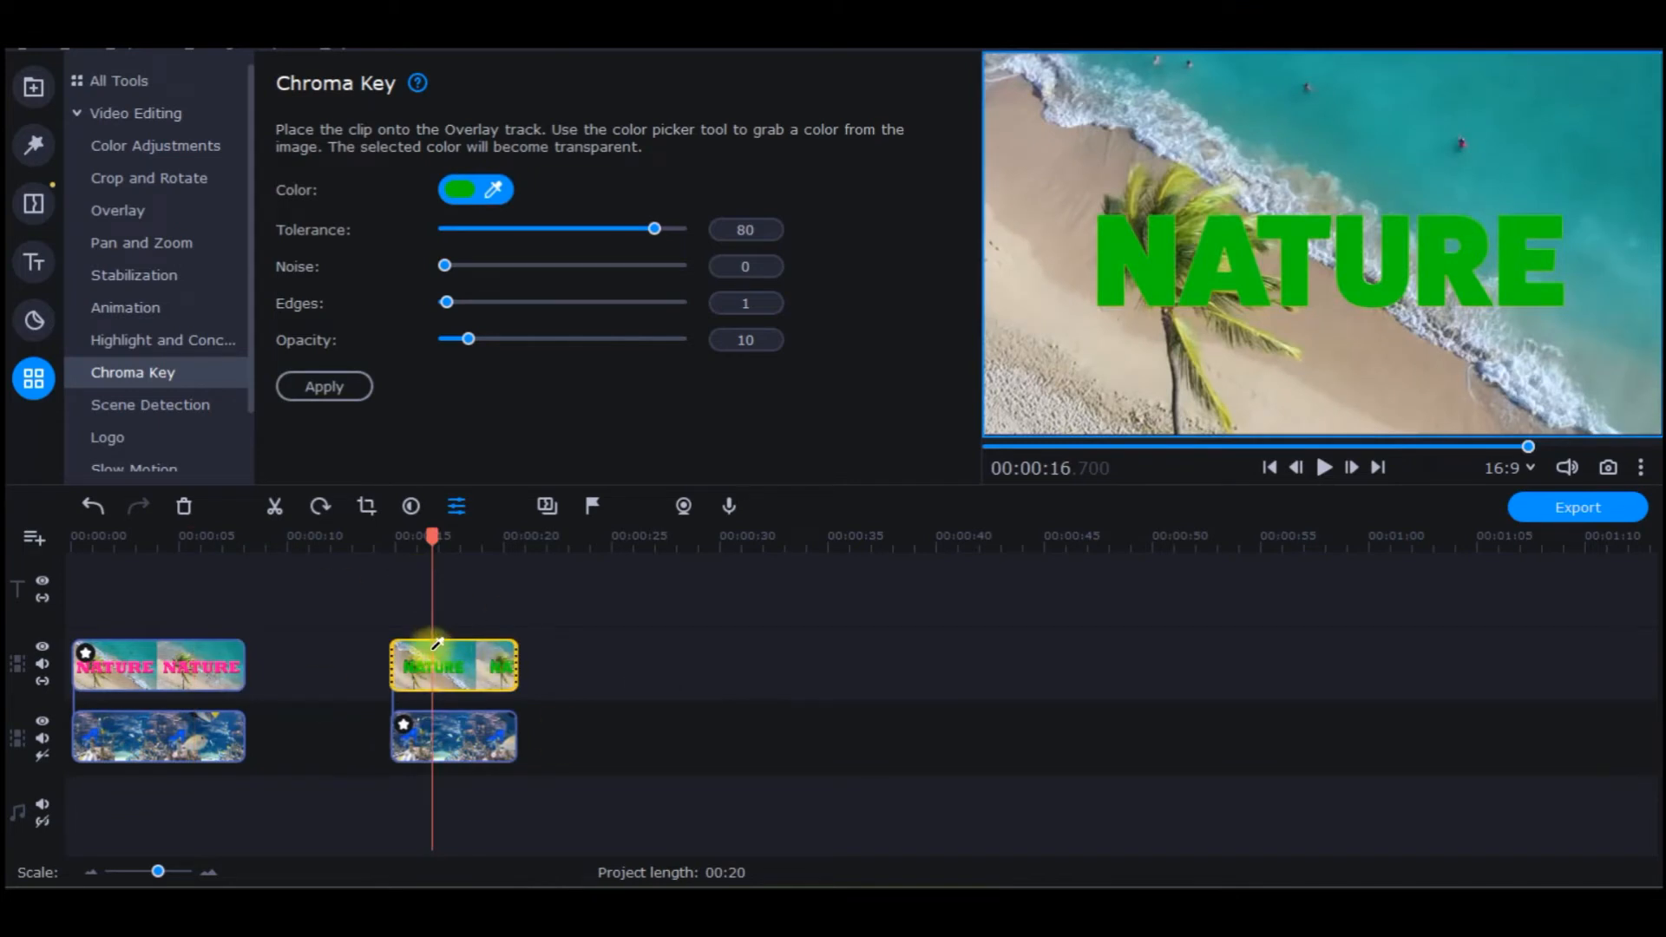
pyautogui.click(1305, 229)
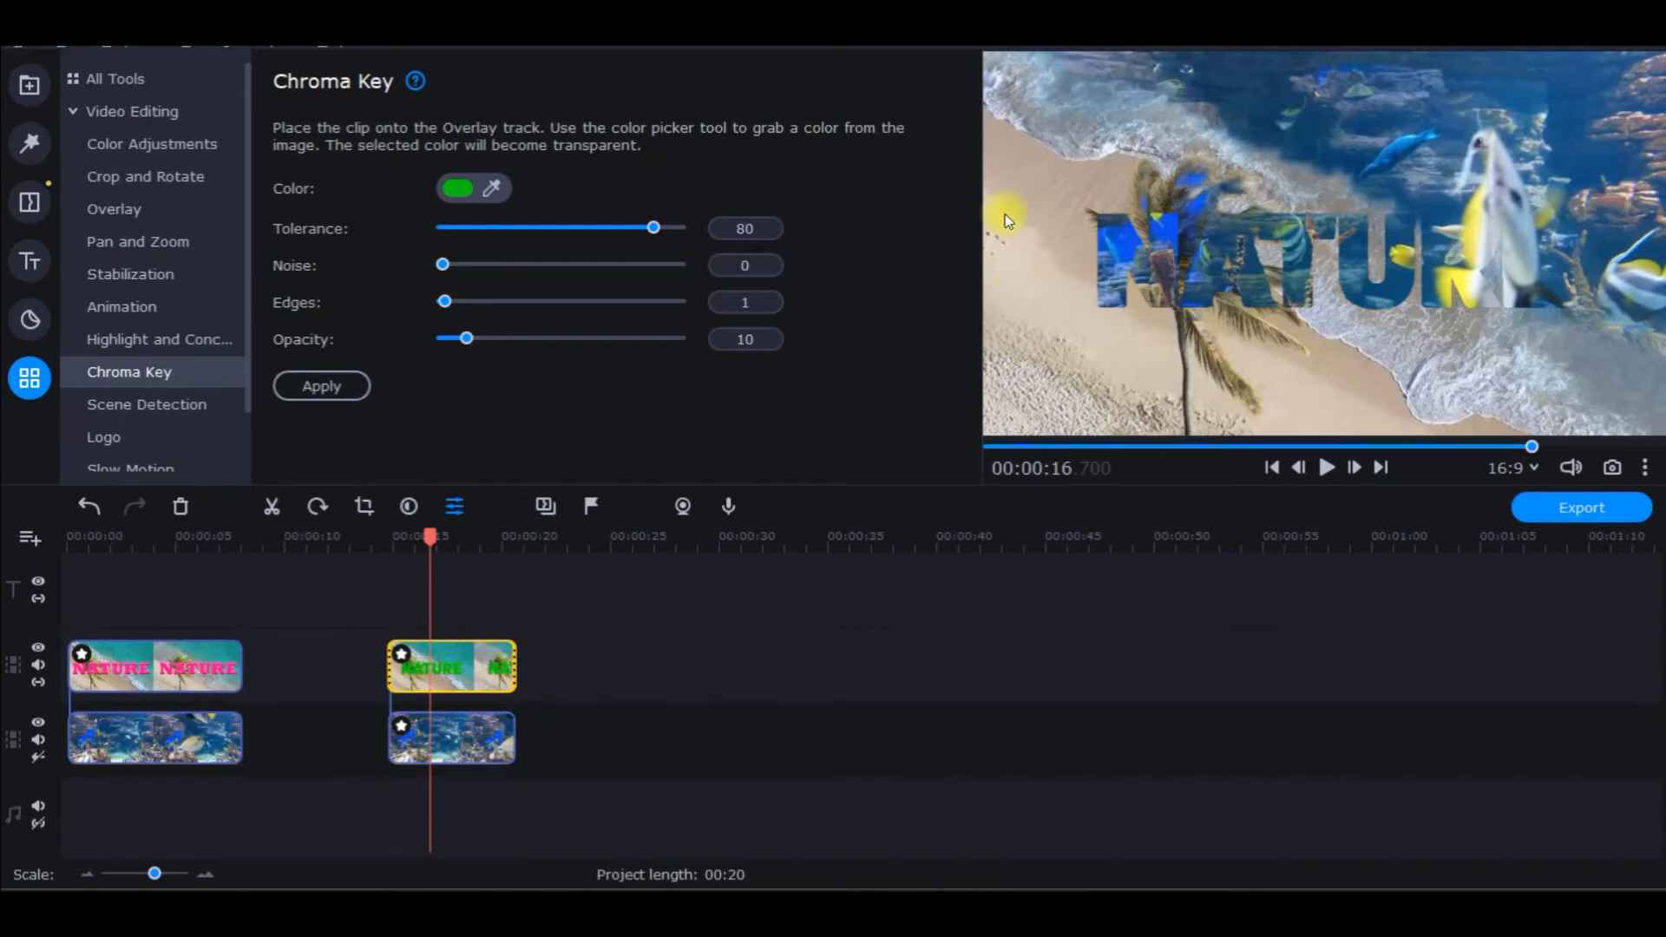
pyautogui.click(1329, 469)
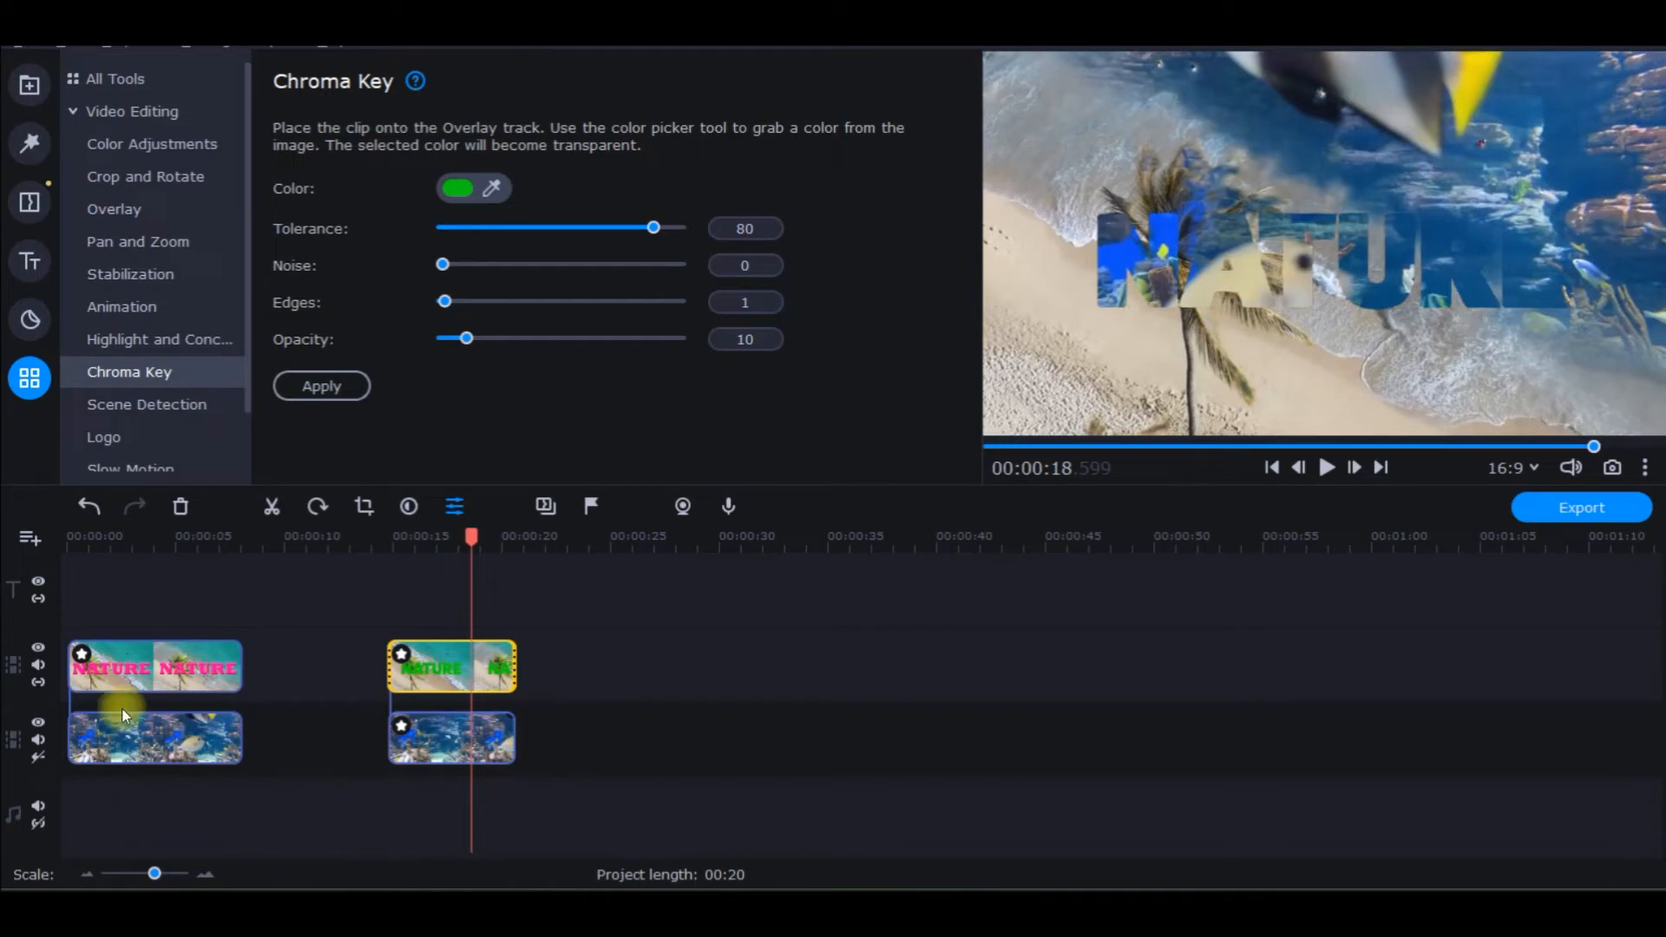
# Delete the green NATURE clip together with the aquarium clip beneath it
pyautogui.click(201, 675)
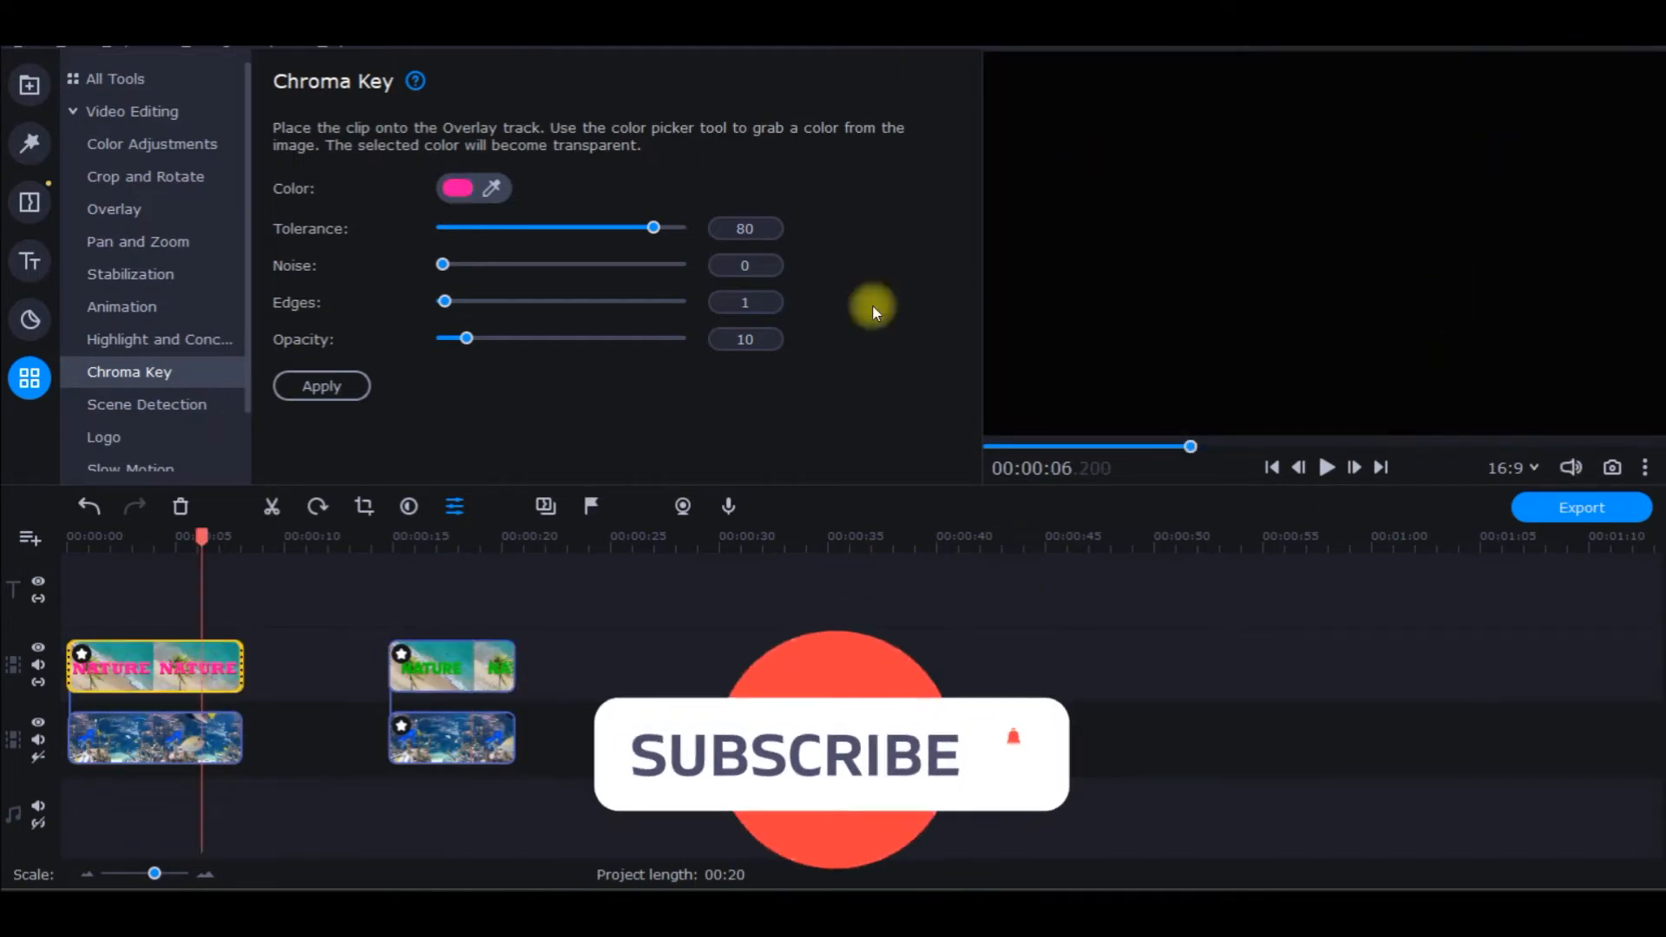
pyautogui.click(465, 748)
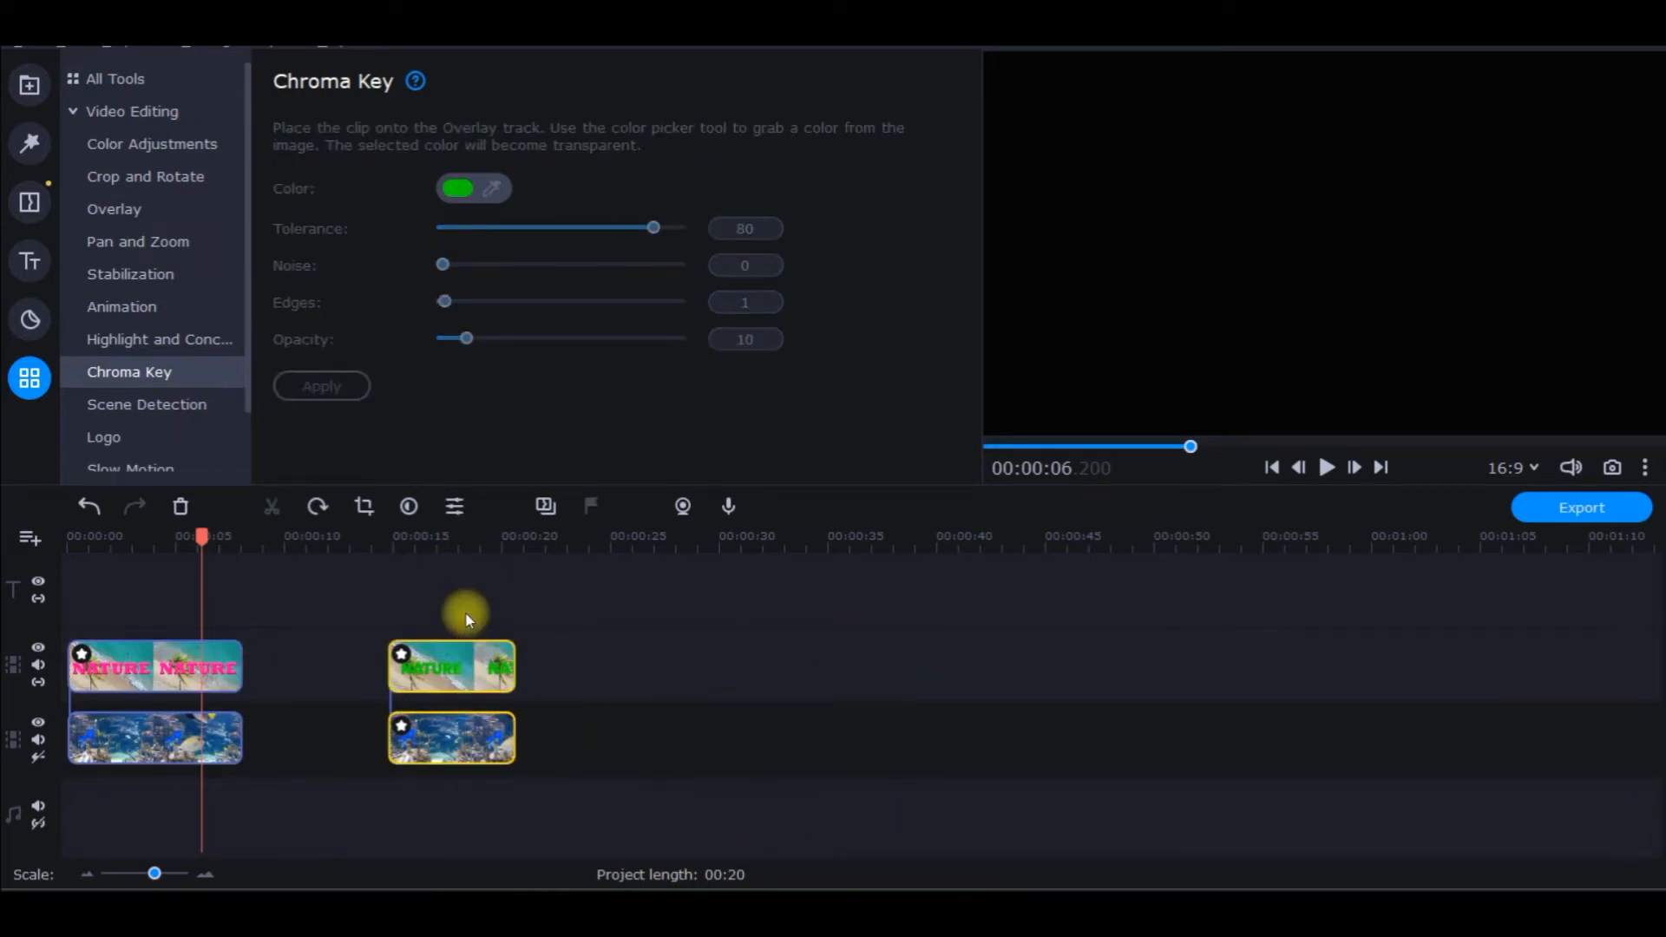
pyautogui.press('Delete')
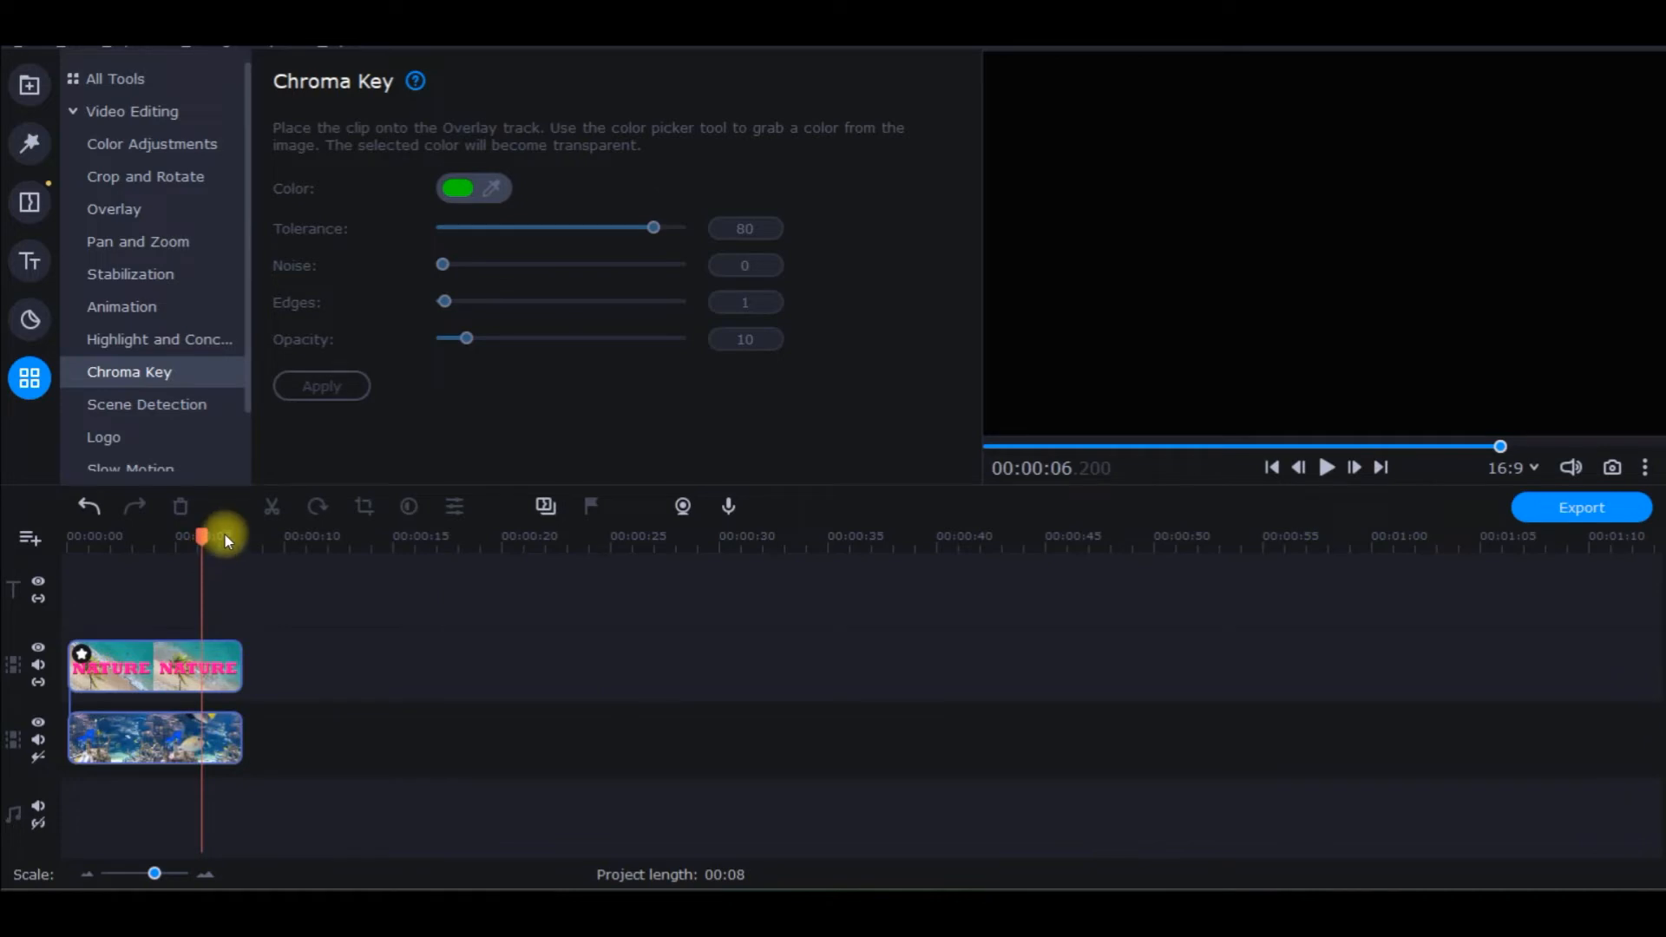
# Add a Zoom in pan-and-zoom effect to the pink NATURE clip, starting at about 1 s
pyautogui.moveTo(211, 532); pyautogui.dragTo(18, 555)
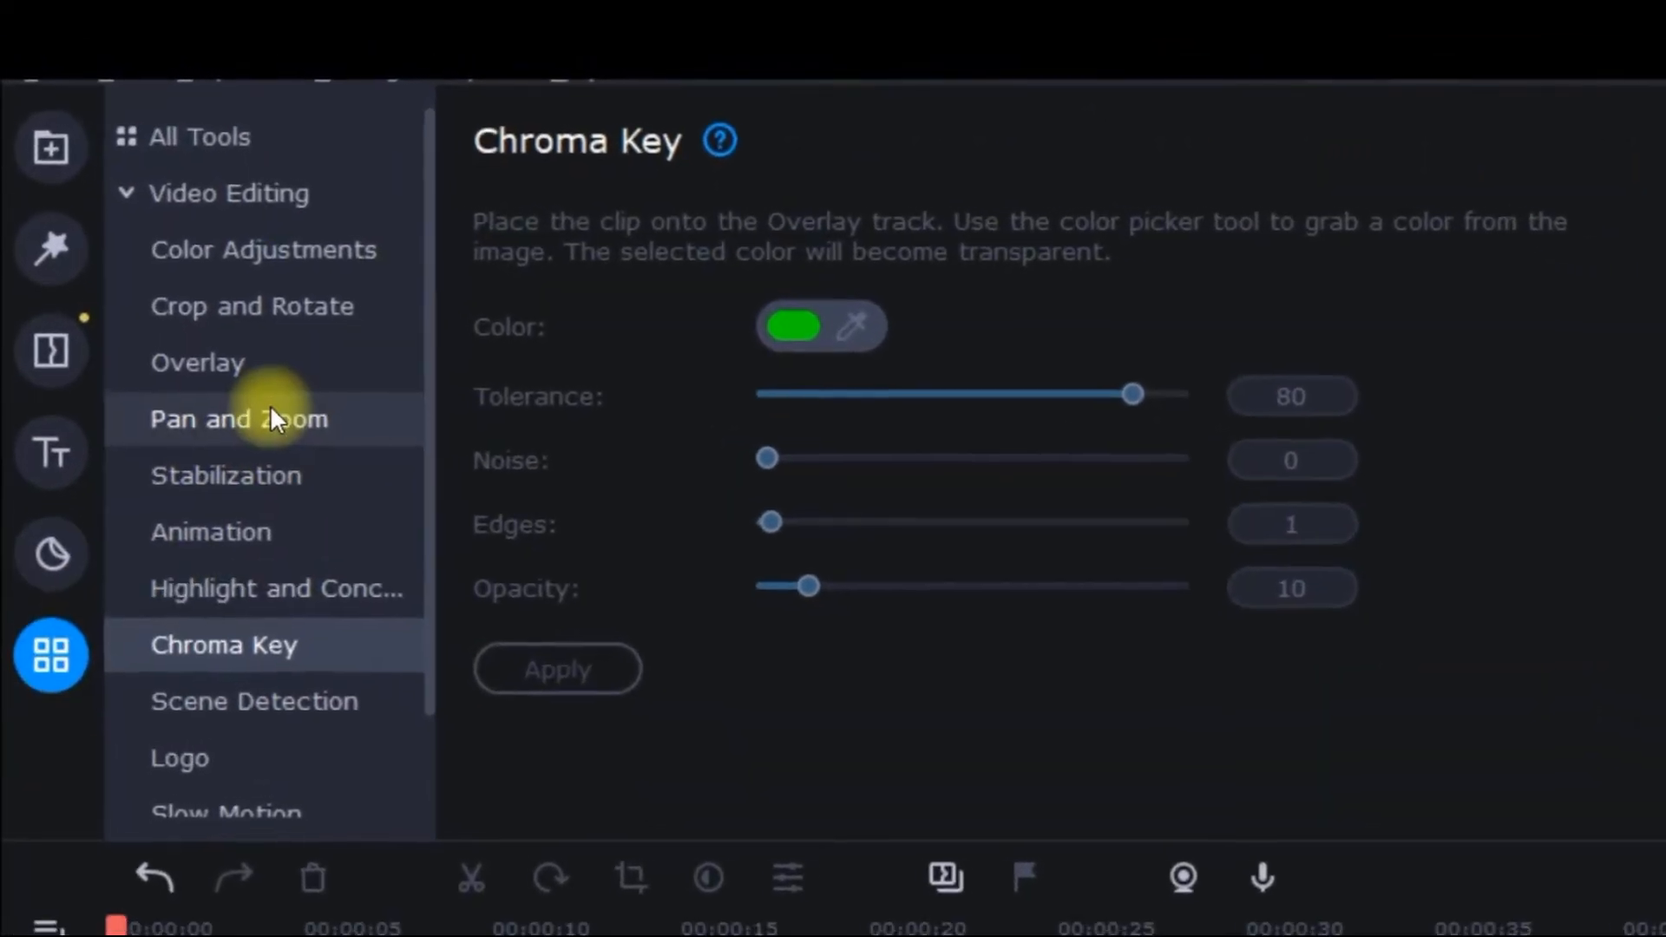
pyautogui.click(278, 426)
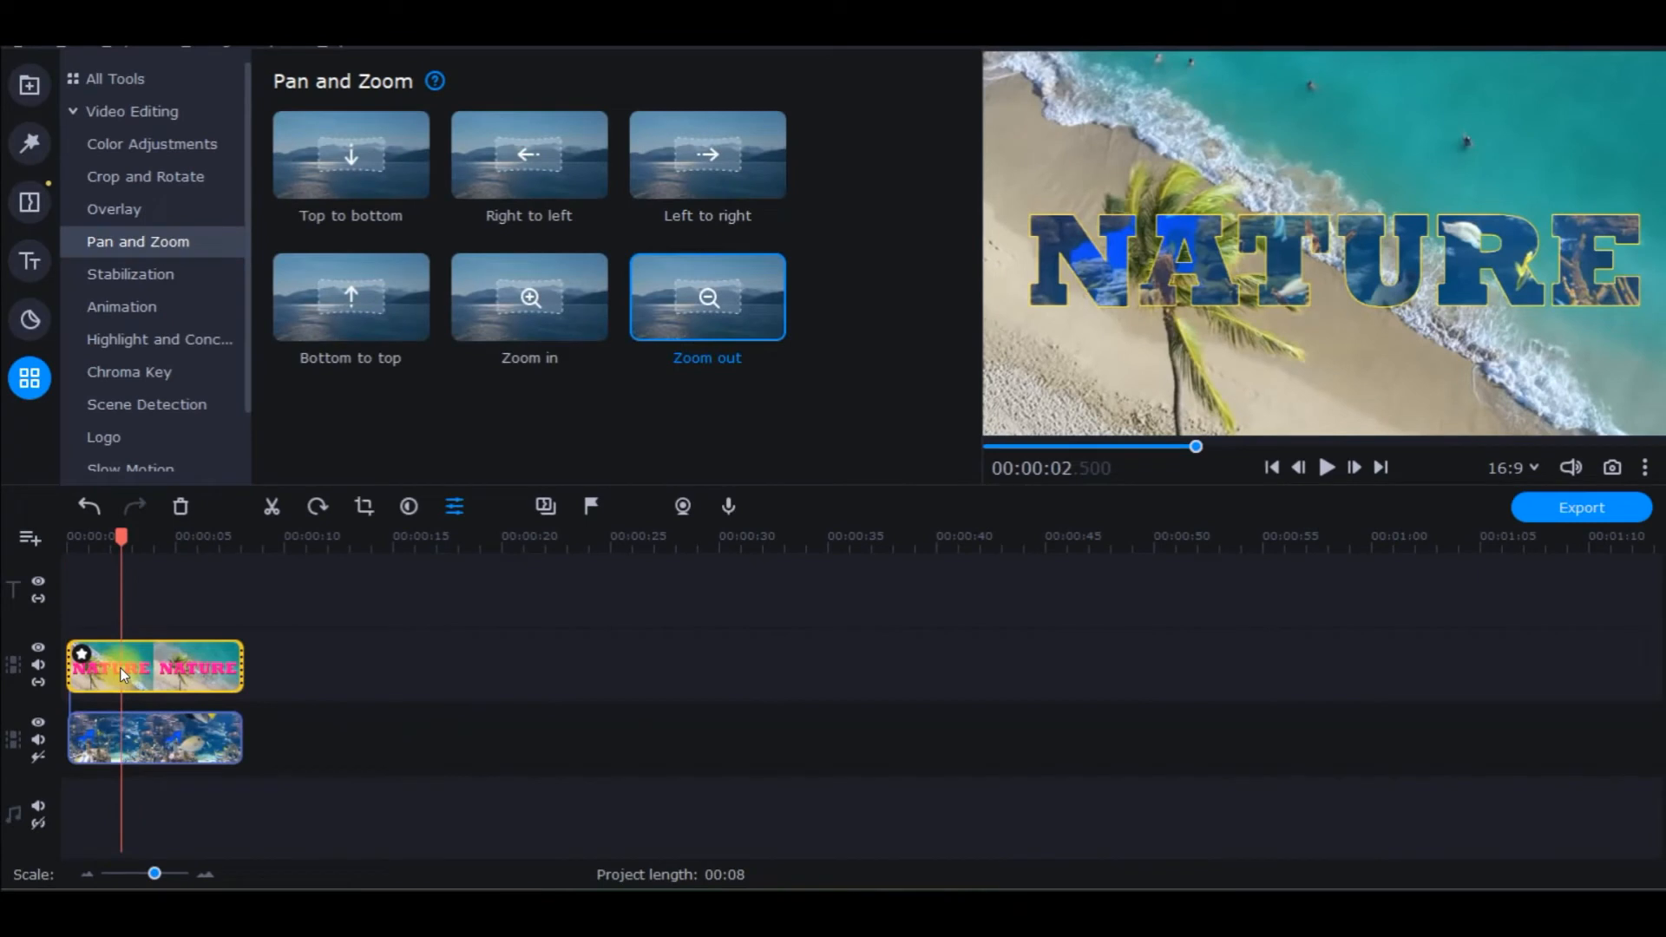
pyautogui.click(529, 305)
pyautogui.moveTo(530, 306); pyautogui.dragTo(69, 645)
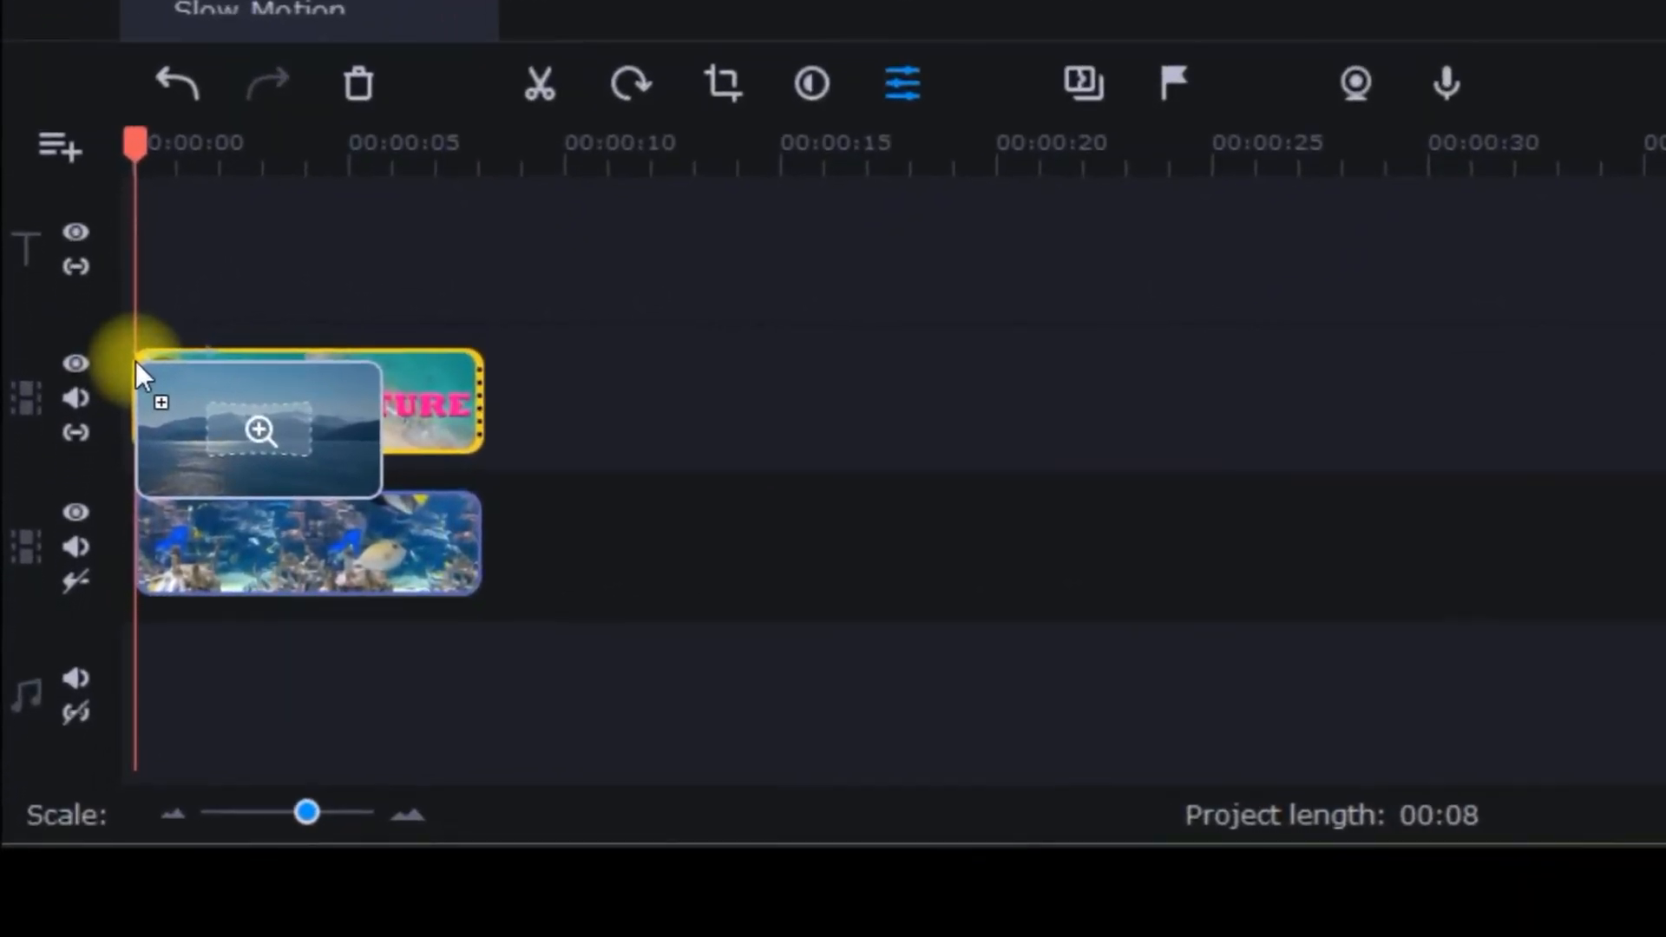
pyautogui.moveTo(135, 361); pyautogui.dragTo(137, 361)
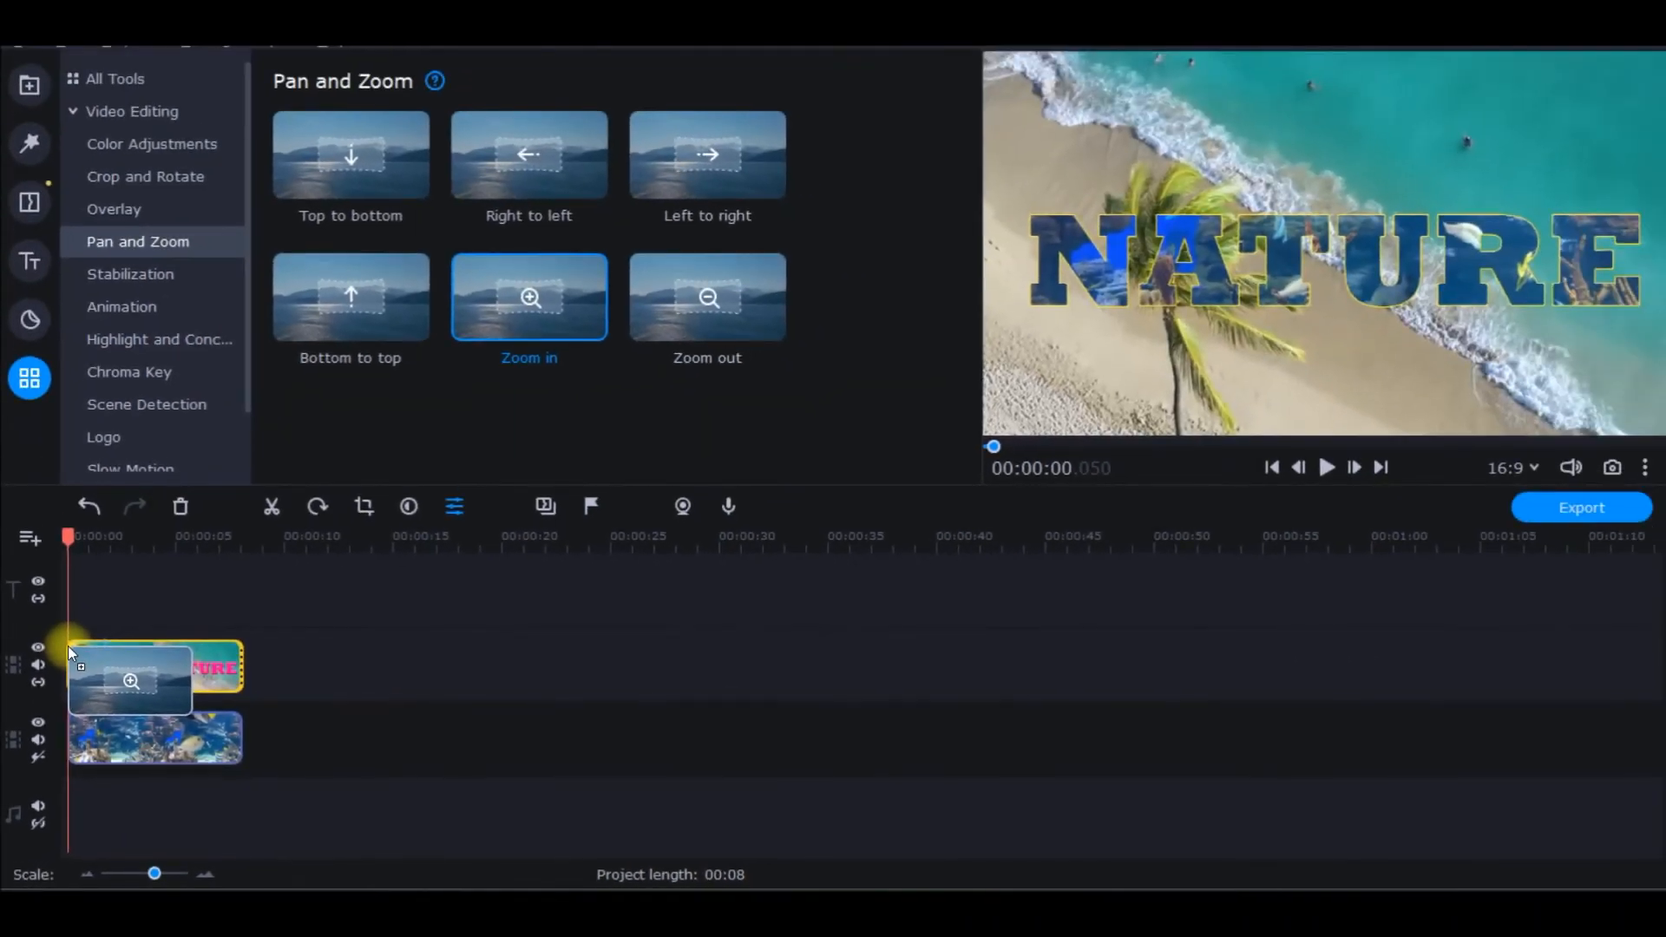
pyautogui.moveTo(68, 646); pyautogui.dragTo(118, 681)
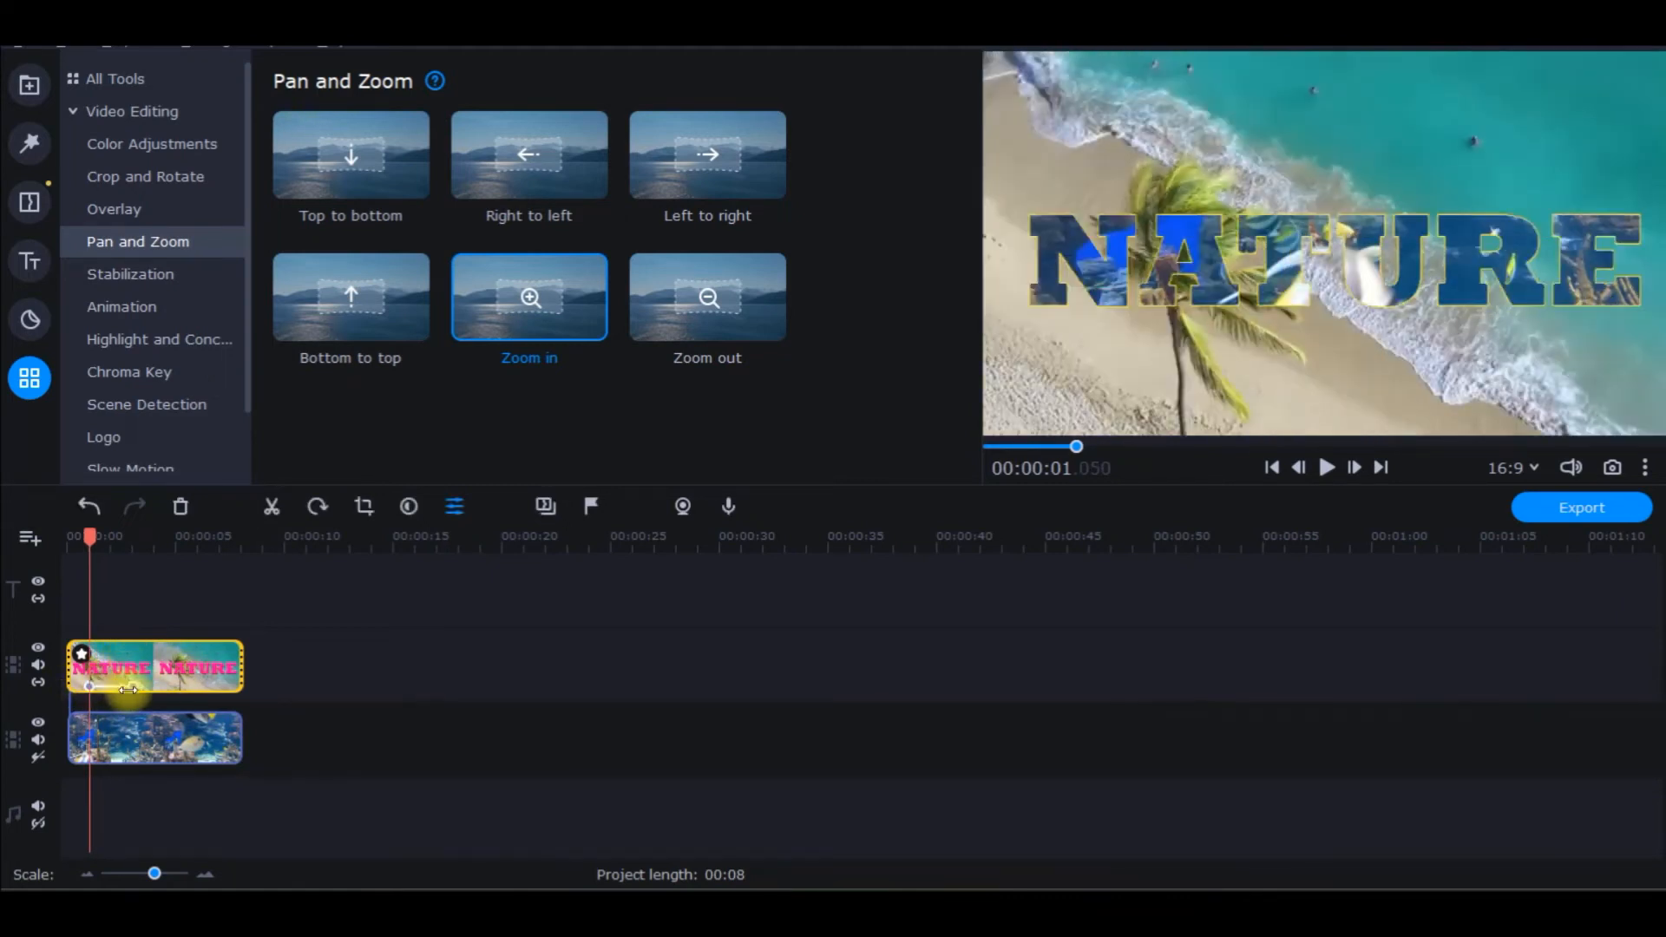
# Shrink the end frame of the pink NATURE clip's zoom at about 3 s to fit closely around the letters TU
pyautogui.moveTo(127, 690); pyautogui.dragTo(135, 687)
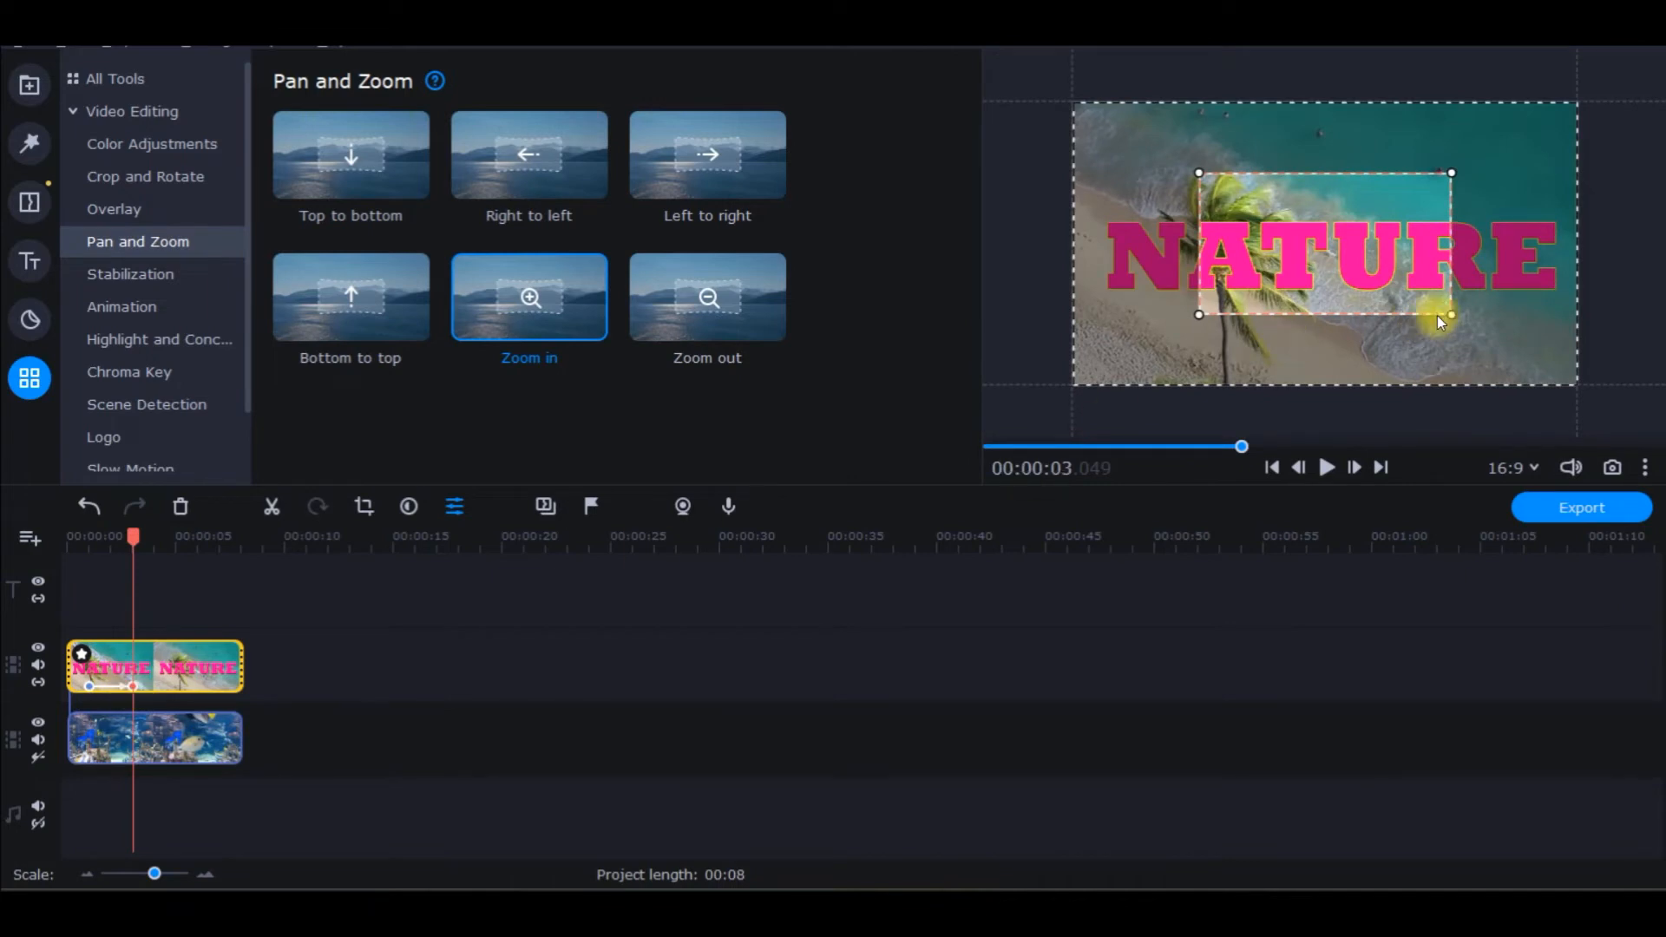
pyautogui.moveTo(1448, 321); pyautogui.dragTo(1300, 321)
pyautogui.moveTo(1296, 207); pyautogui.dragTo(1359, 252)
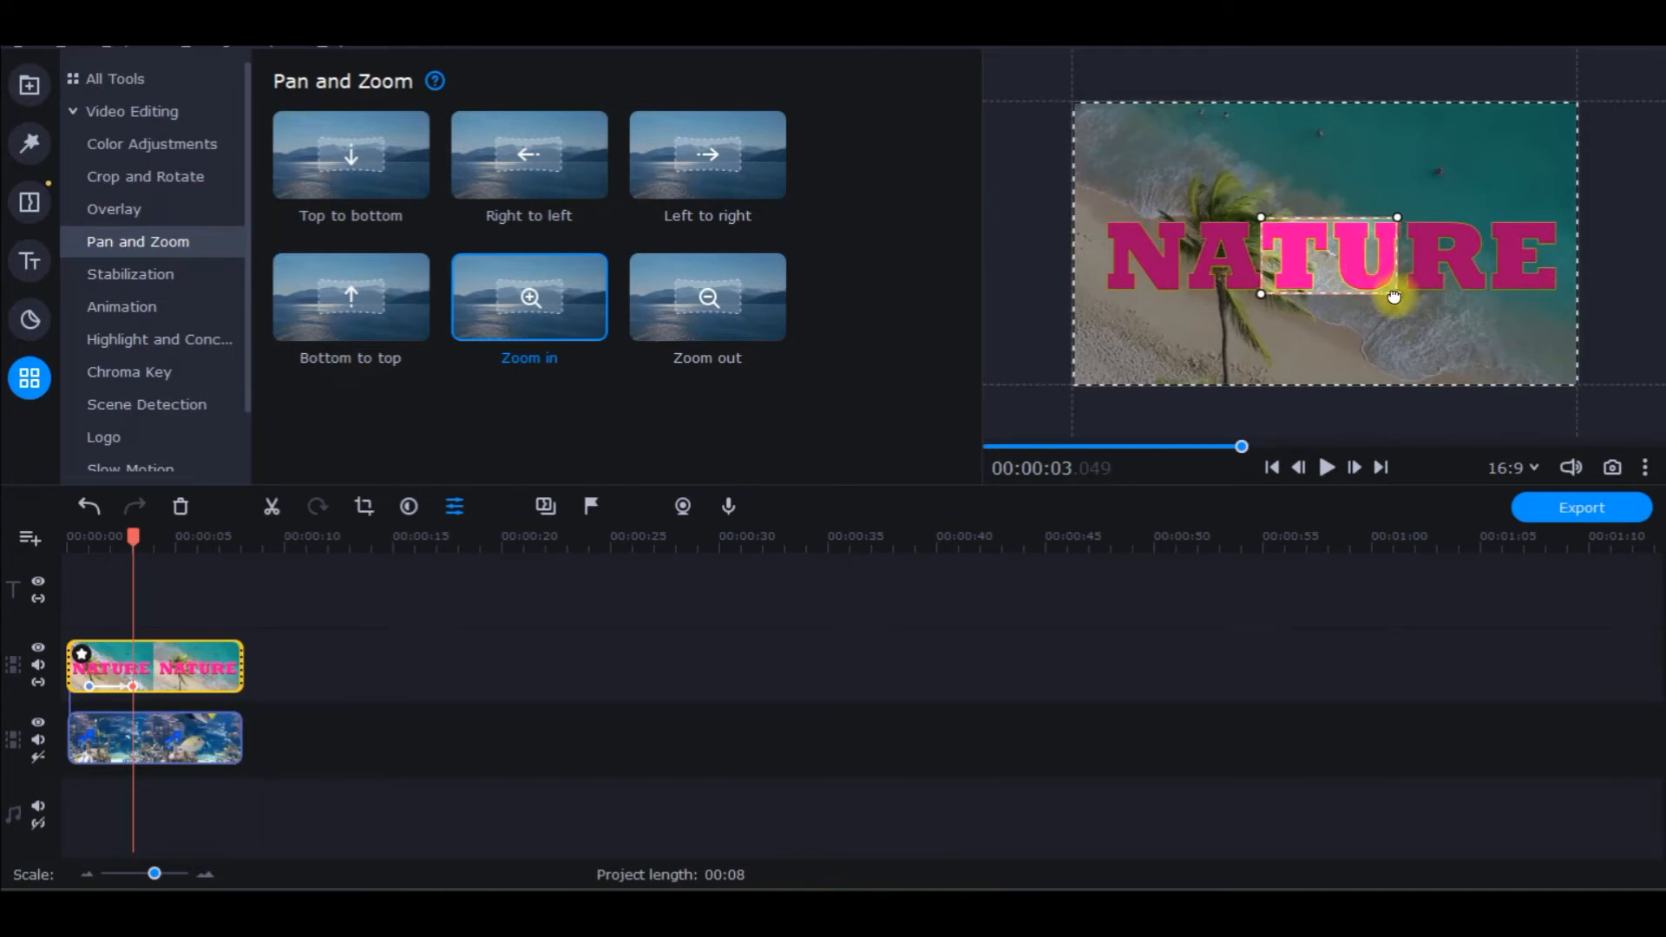
pyautogui.moveTo(1260, 285); pyautogui.dragTo(1273, 327)
pyautogui.moveTo(1362, 253)
pyautogui.mouseDown()
pyautogui.moveTo(1389, 287)
pyautogui.moveTo(1384, 255)
pyautogui.mouseUp()
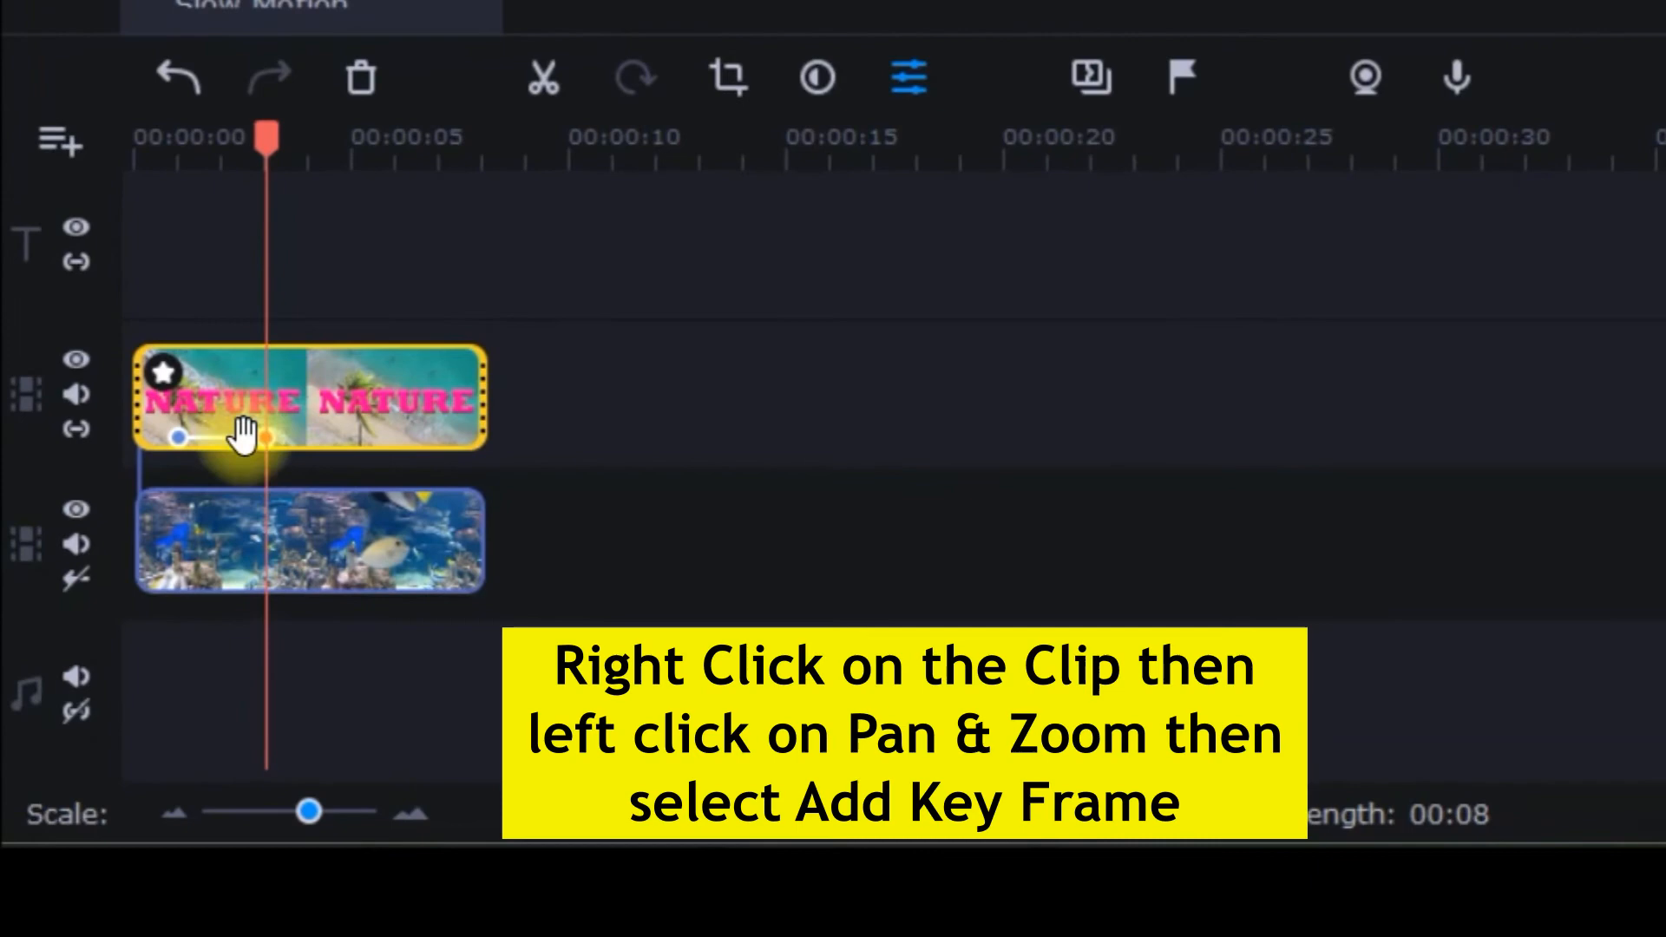
# Add another pan-and-zoom keyframe to the pink NATURE clip
pyautogui.rightClick(233, 441)
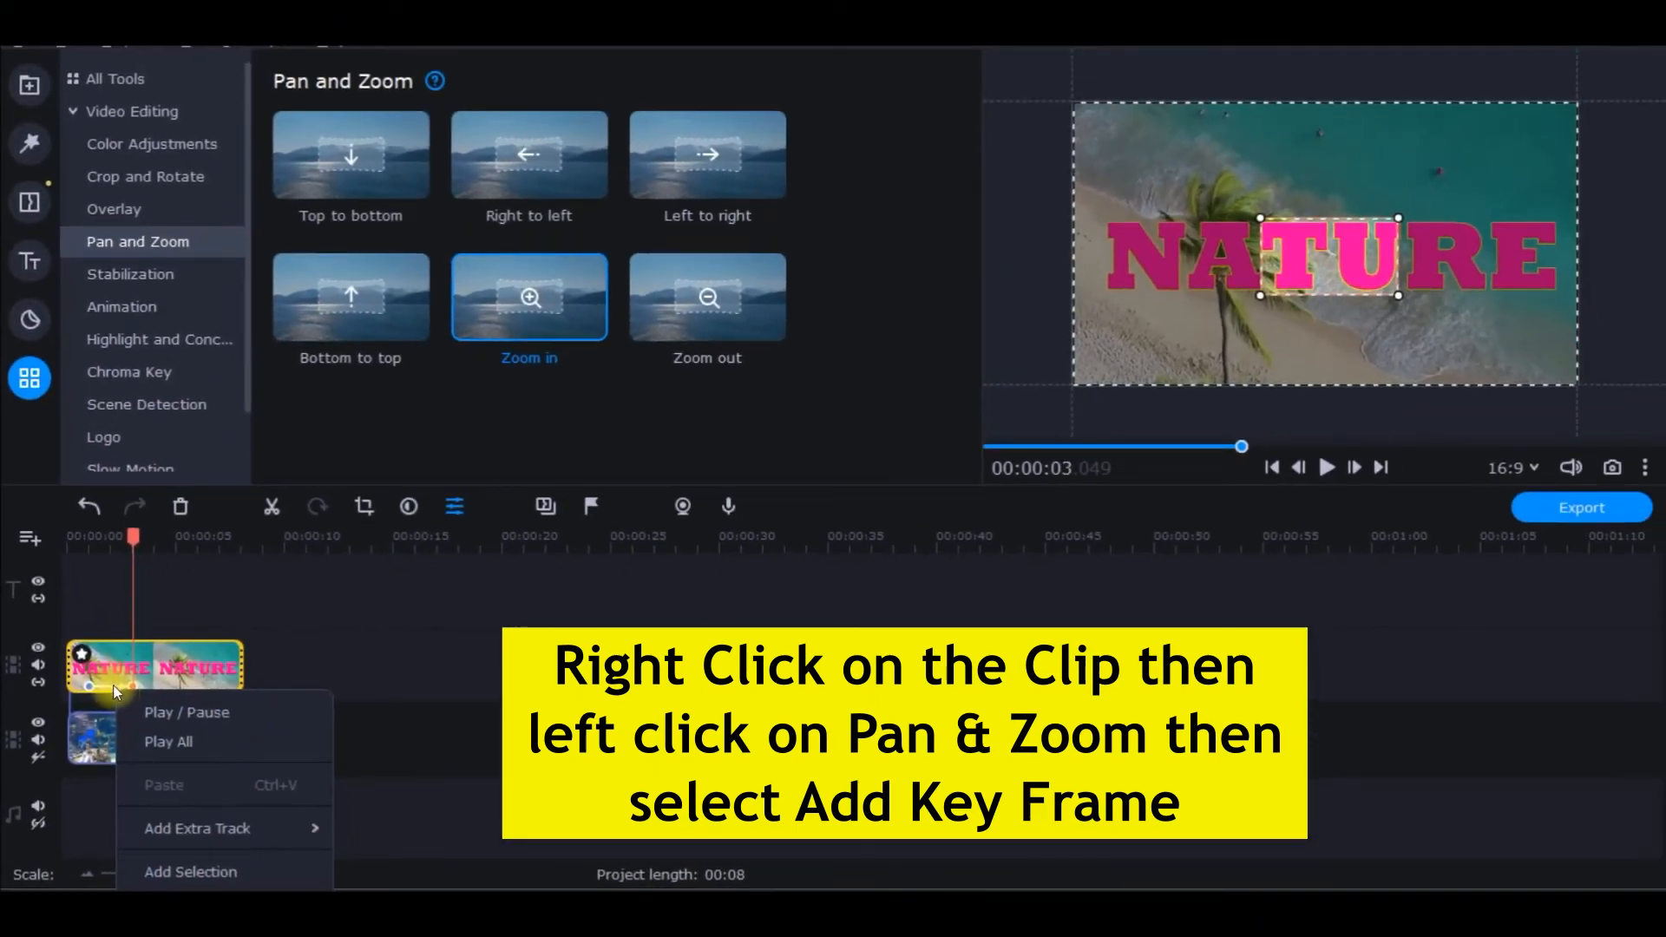
pyautogui.click(147, 634)
pyautogui.rightClick(152, 632)
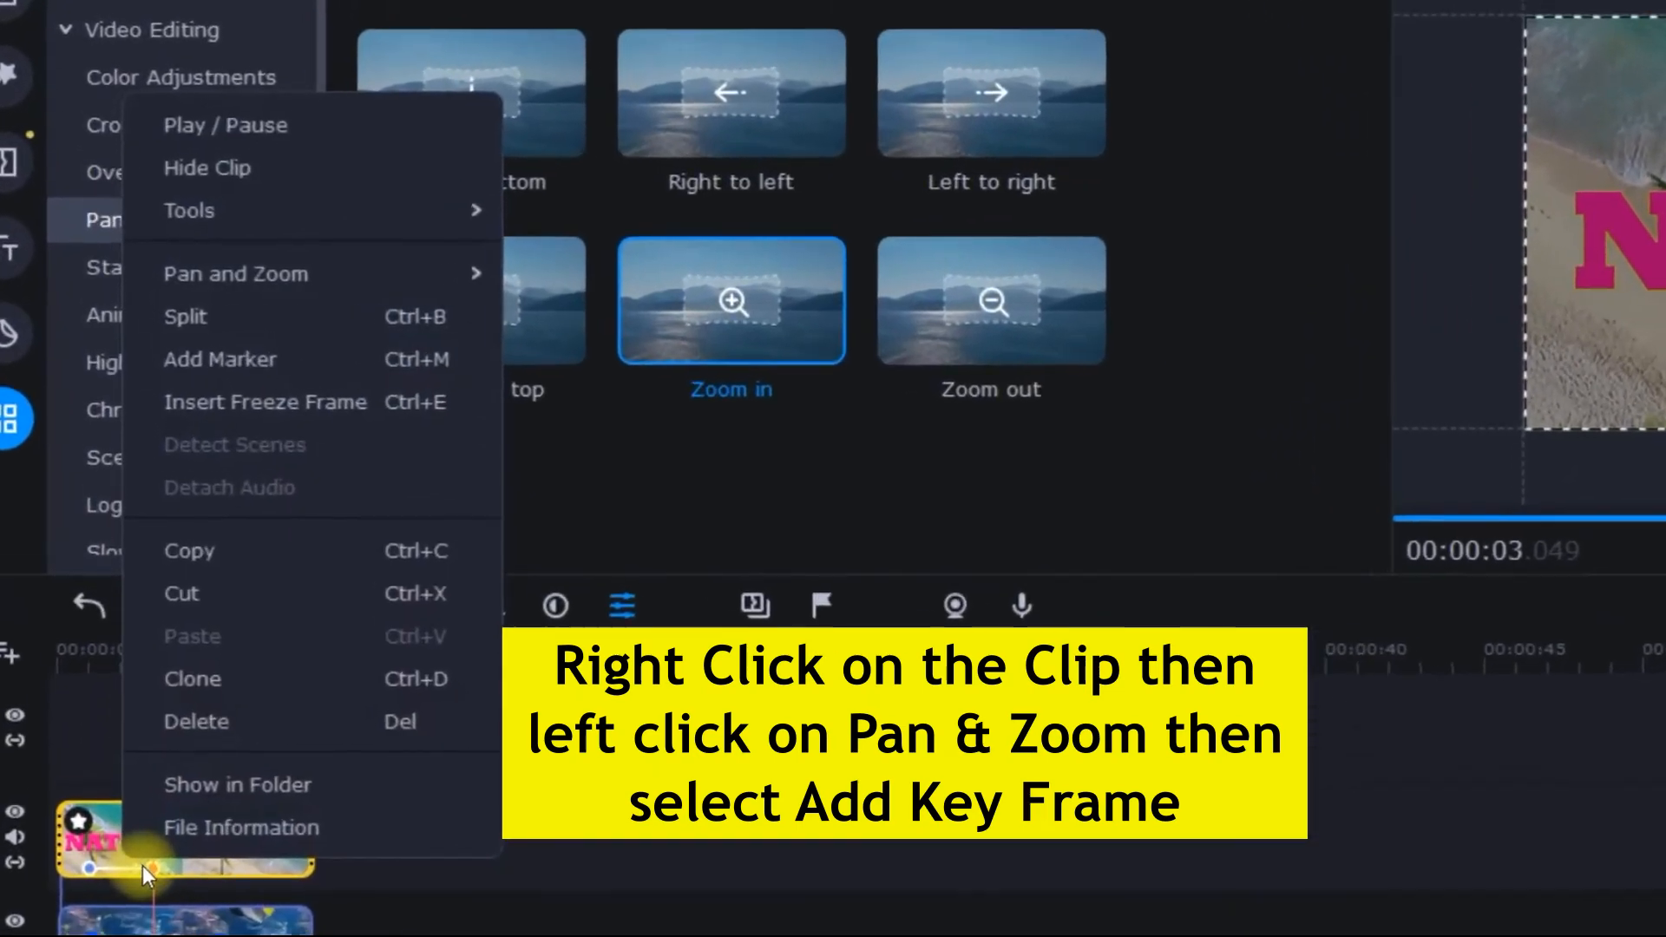
pyautogui.click(341, 271)
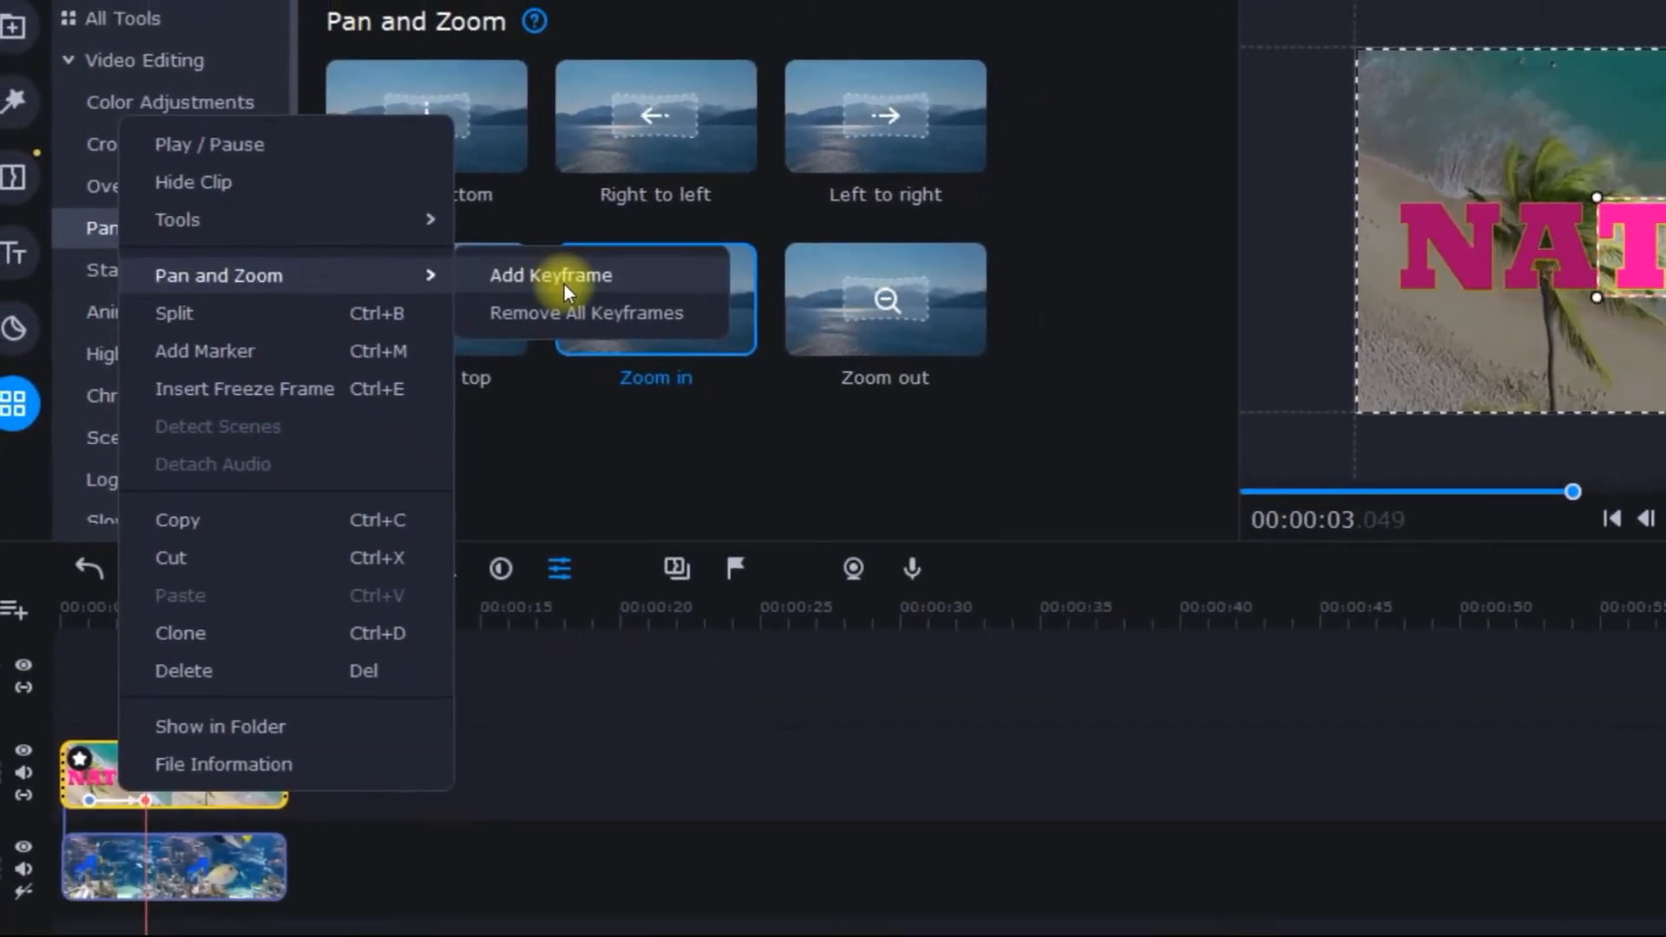
pyautogui.click(734, 270)
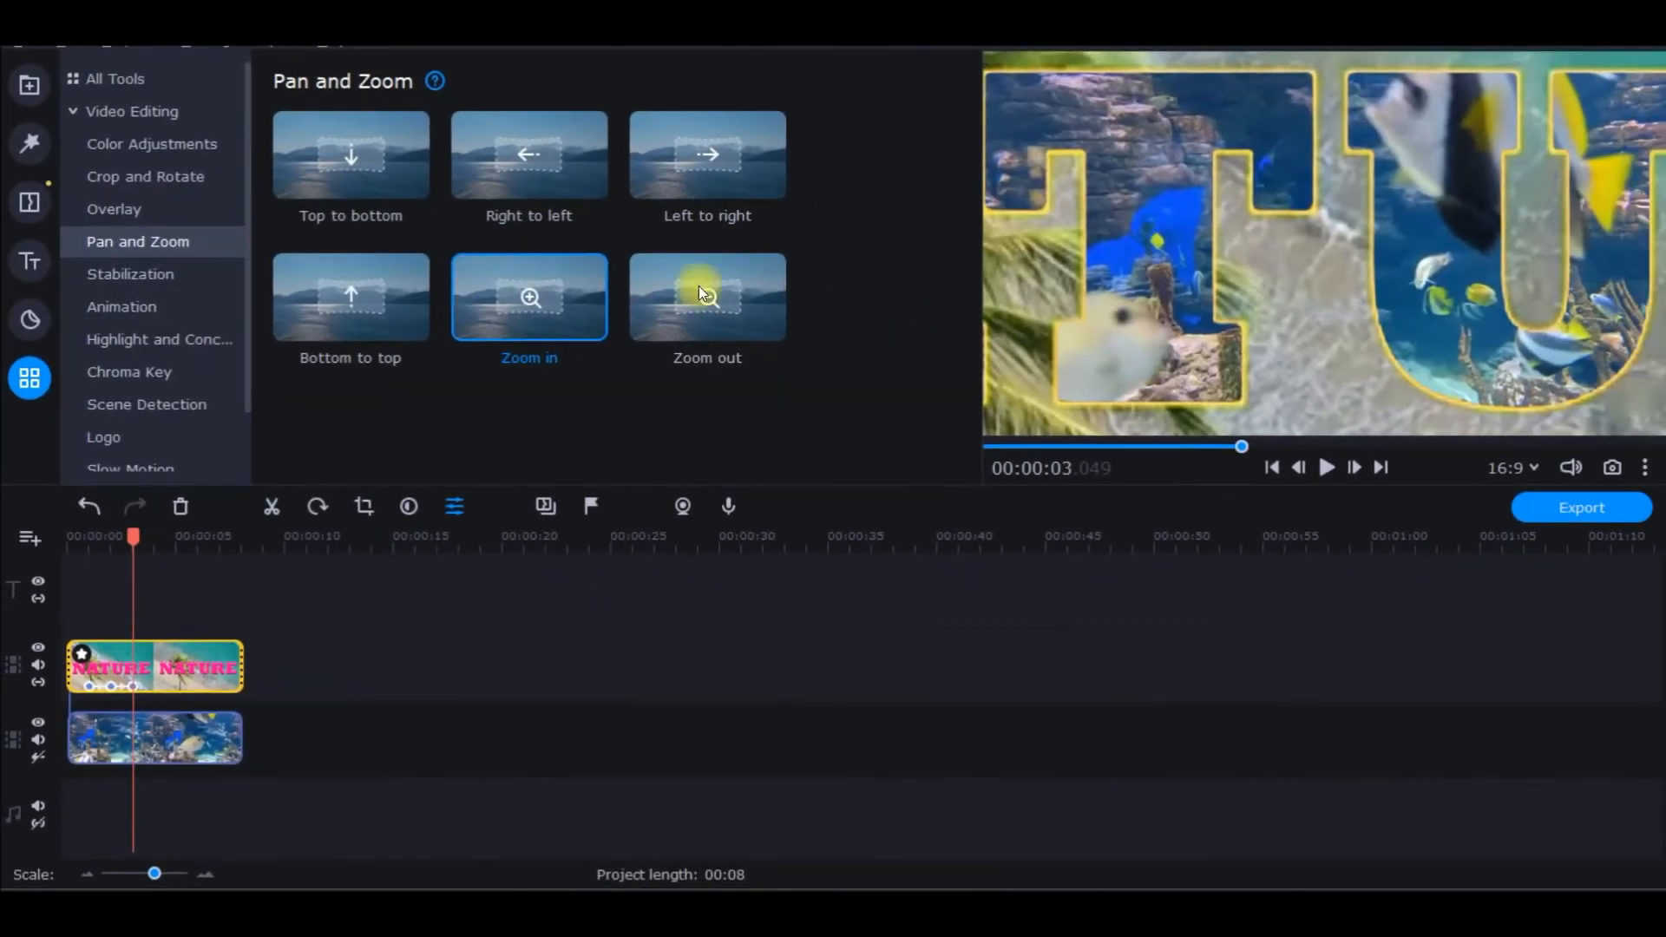
# Shrink the last keyframe's zoom frame at about 3 s to a small rectangle inside the crossbar of the letter T
pyautogui.click(132, 684)
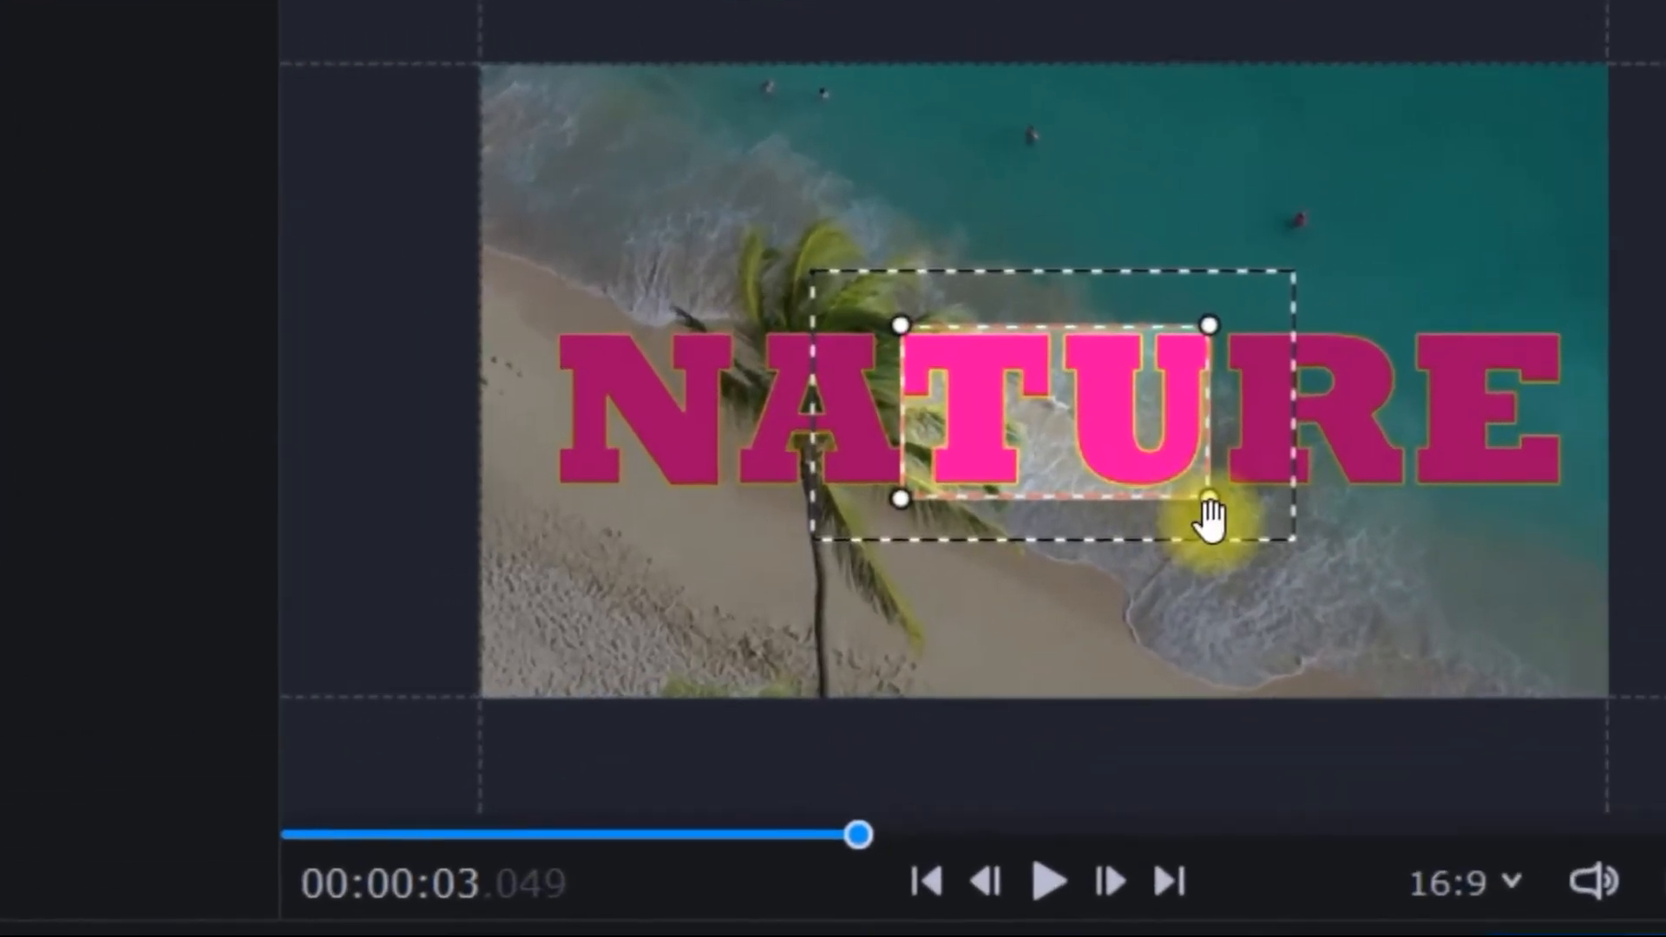
pyautogui.moveTo(1209, 501); pyautogui.dragTo(1073, 404)
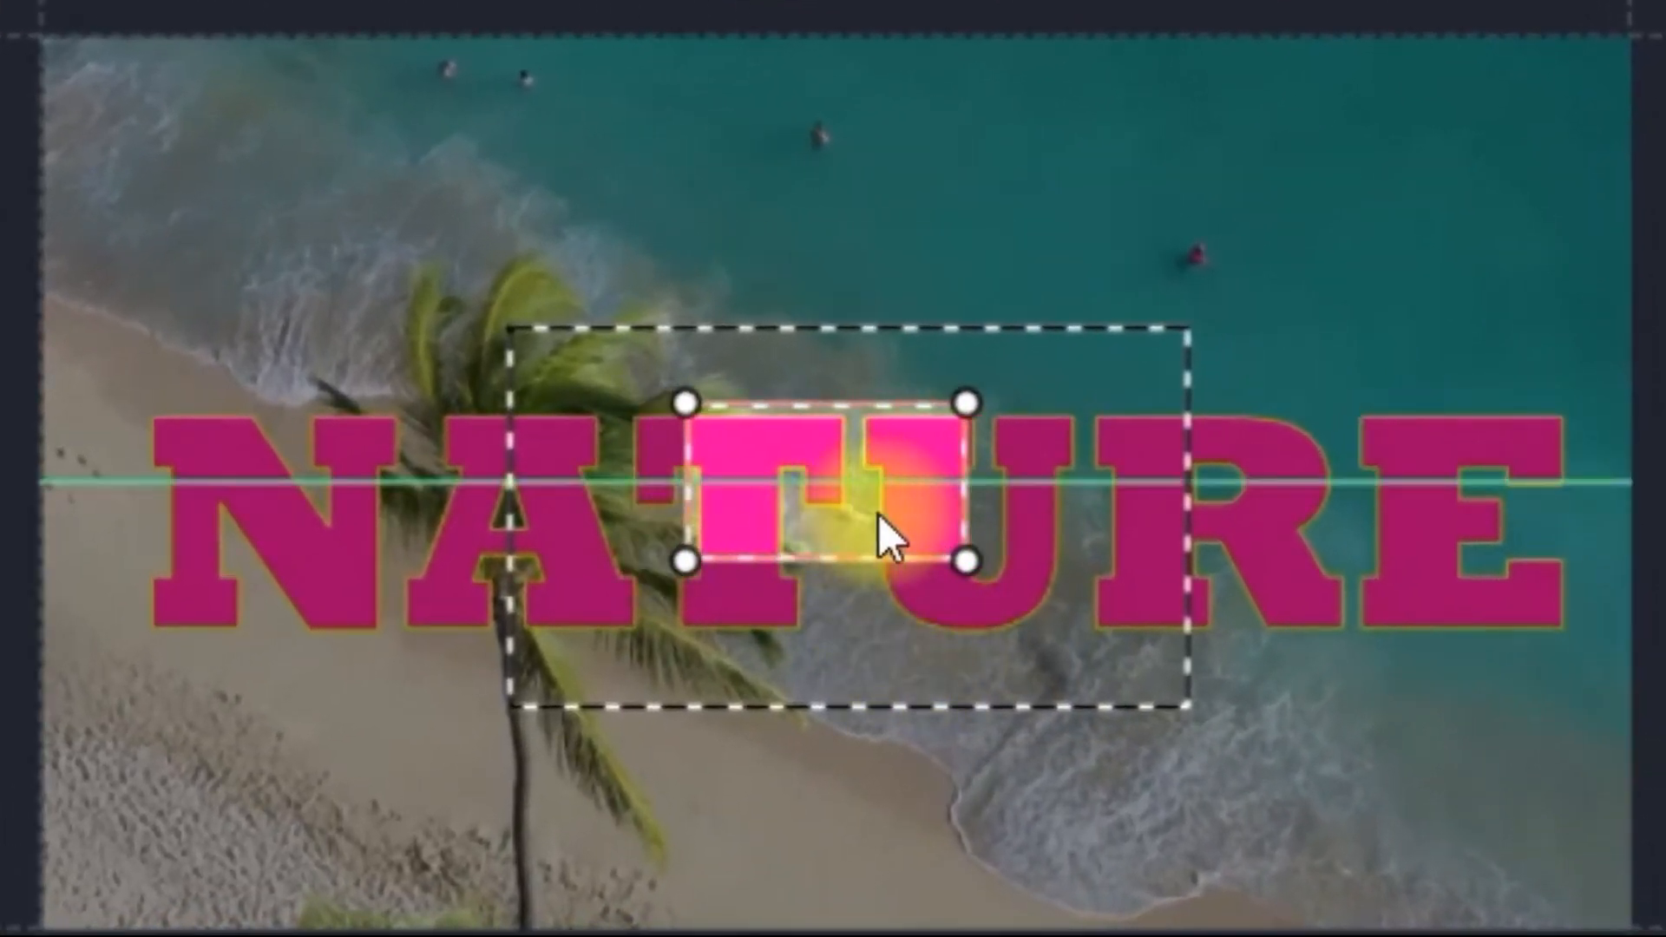
pyautogui.moveTo(966, 562); pyautogui.dragTo(890, 518)
pyautogui.moveTo(792, 469); pyautogui.dragTo(758, 493)
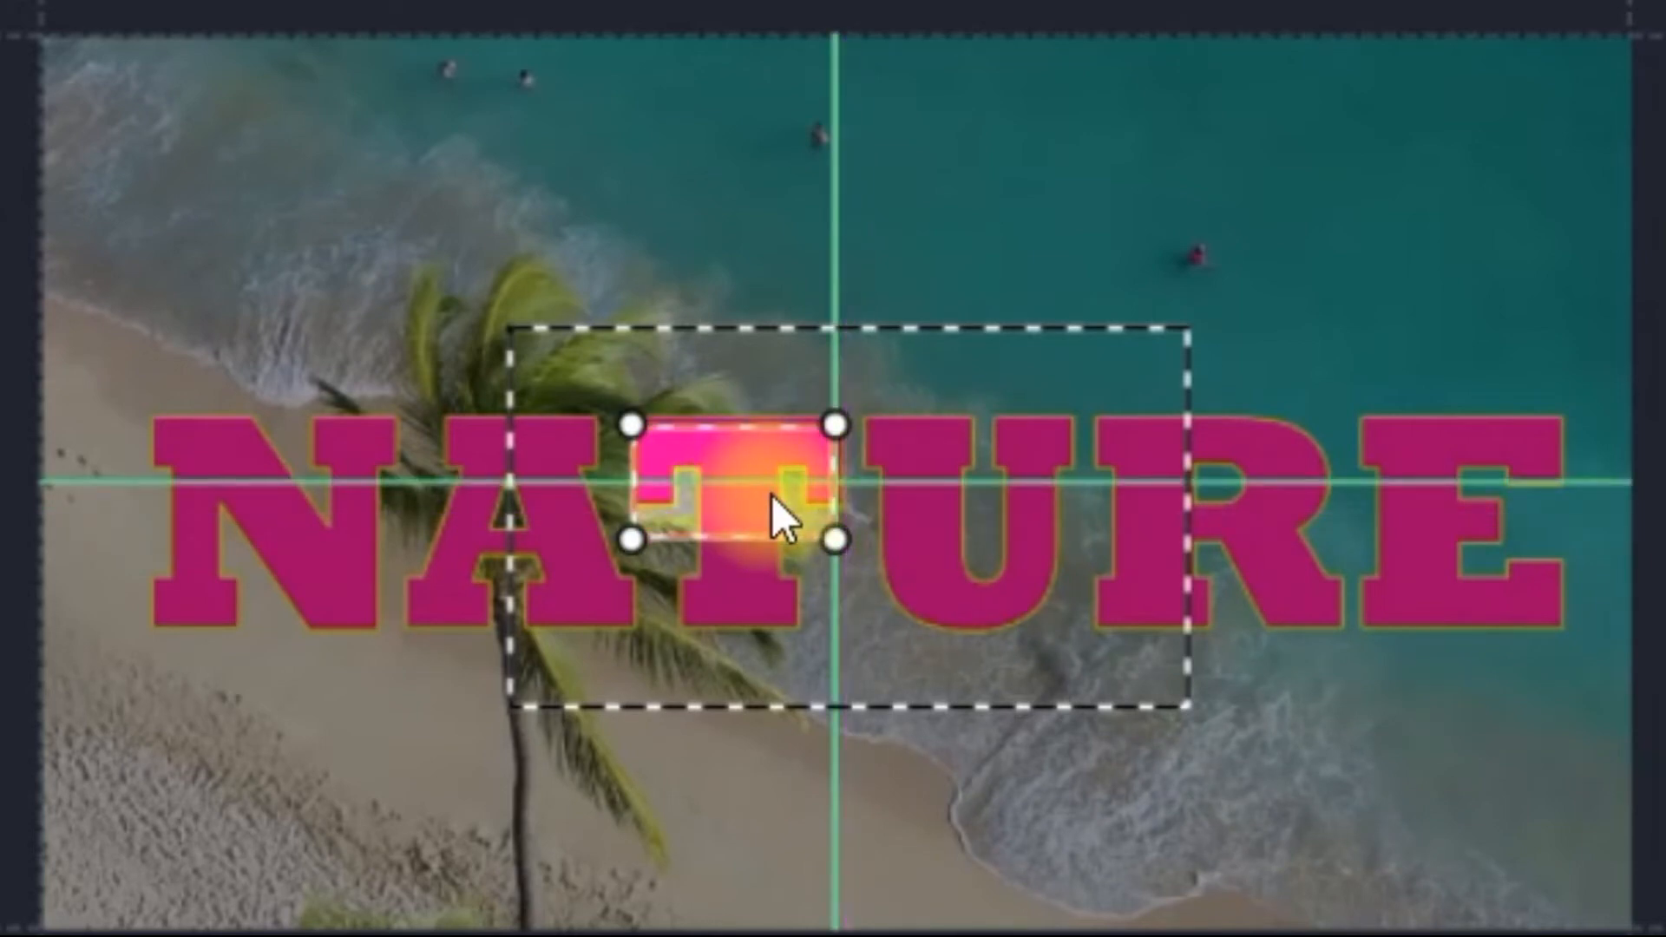
pyautogui.moveTo(839, 541); pyautogui.dragTo(802, 522)
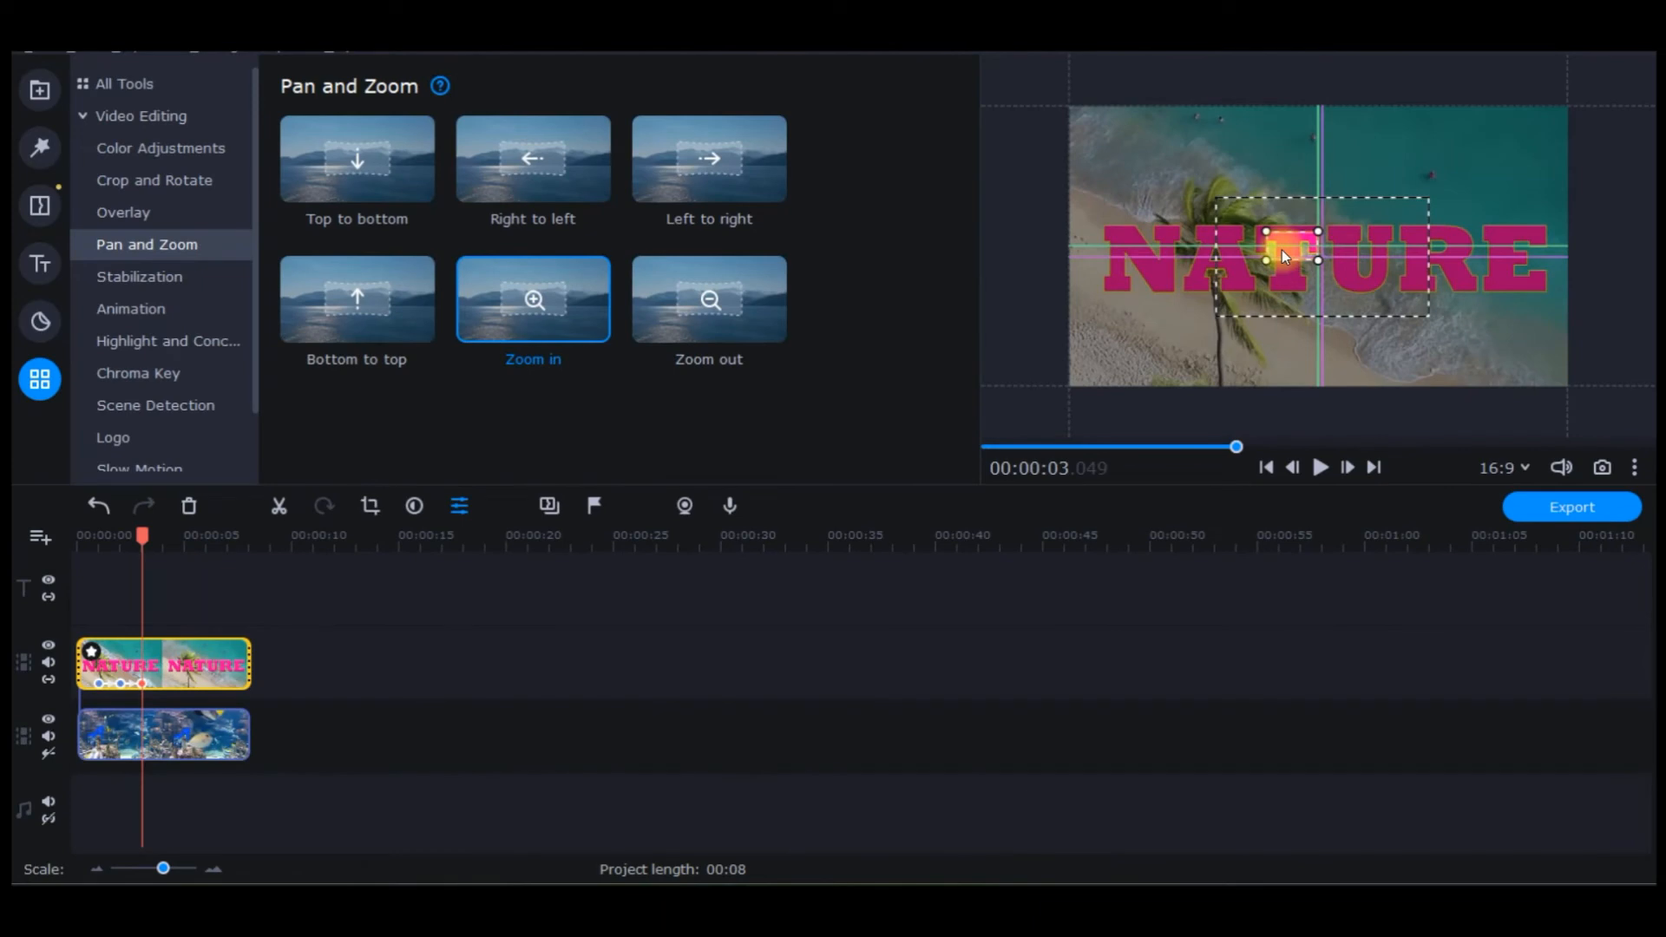
pyautogui.moveTo(1282, 250); pyautogui.dragTo(1297, 263)
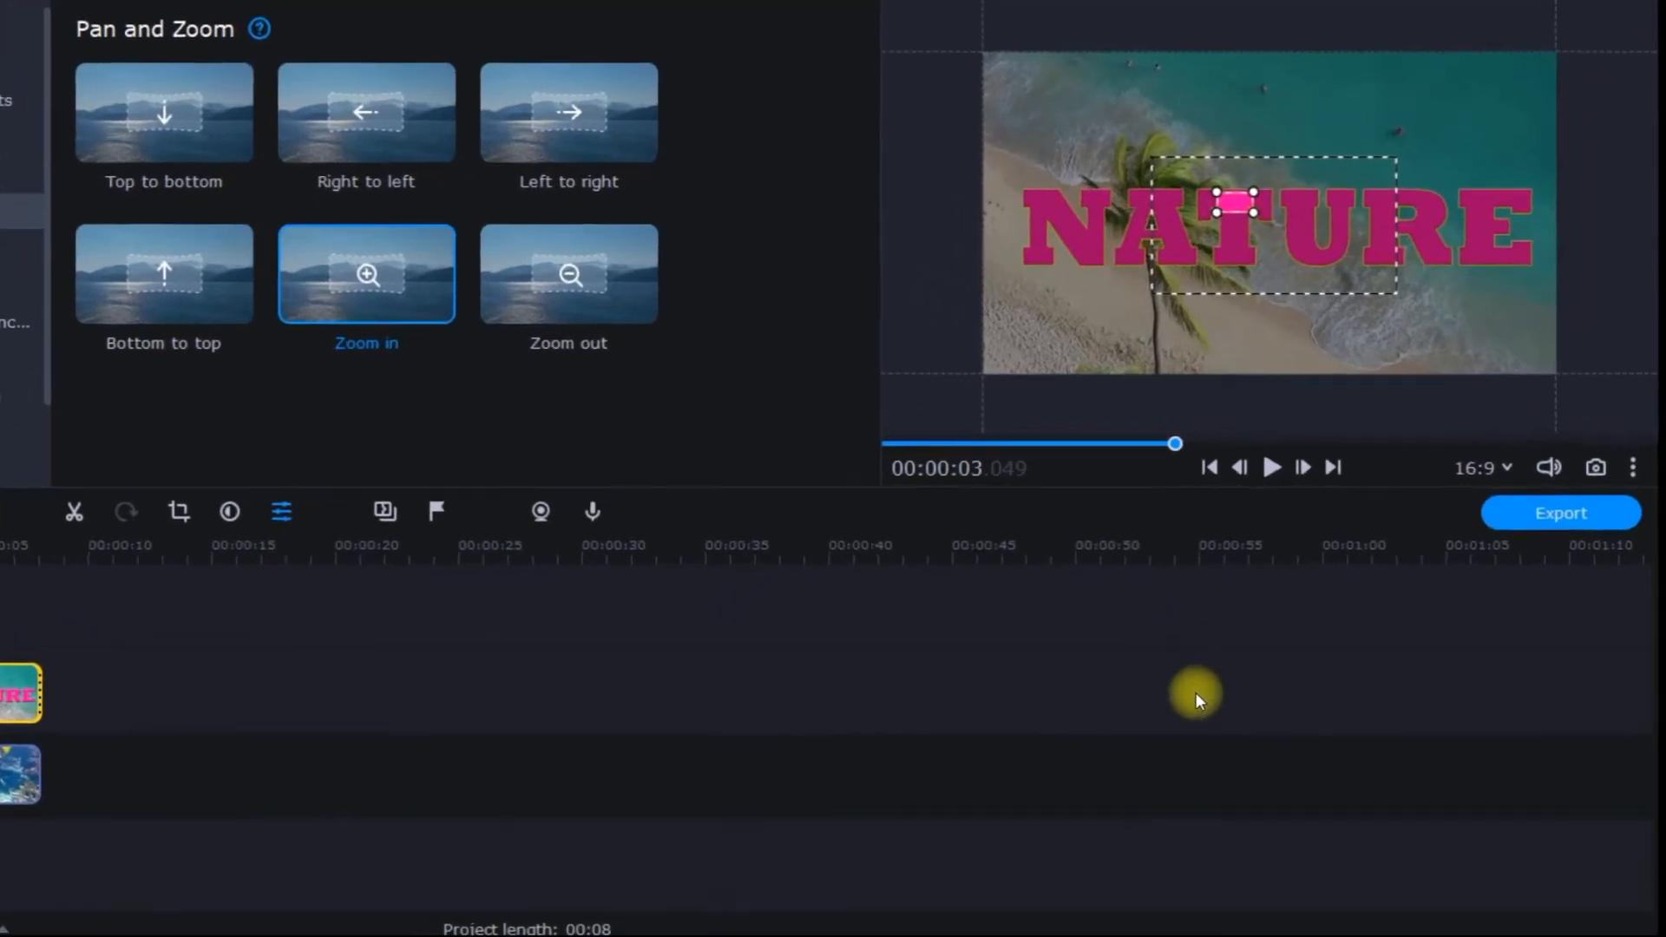
# Unpin and maximize the player, align the small zoom frame with the T's upper edge, and pin the player back
pyautogui.click(1631, 467)
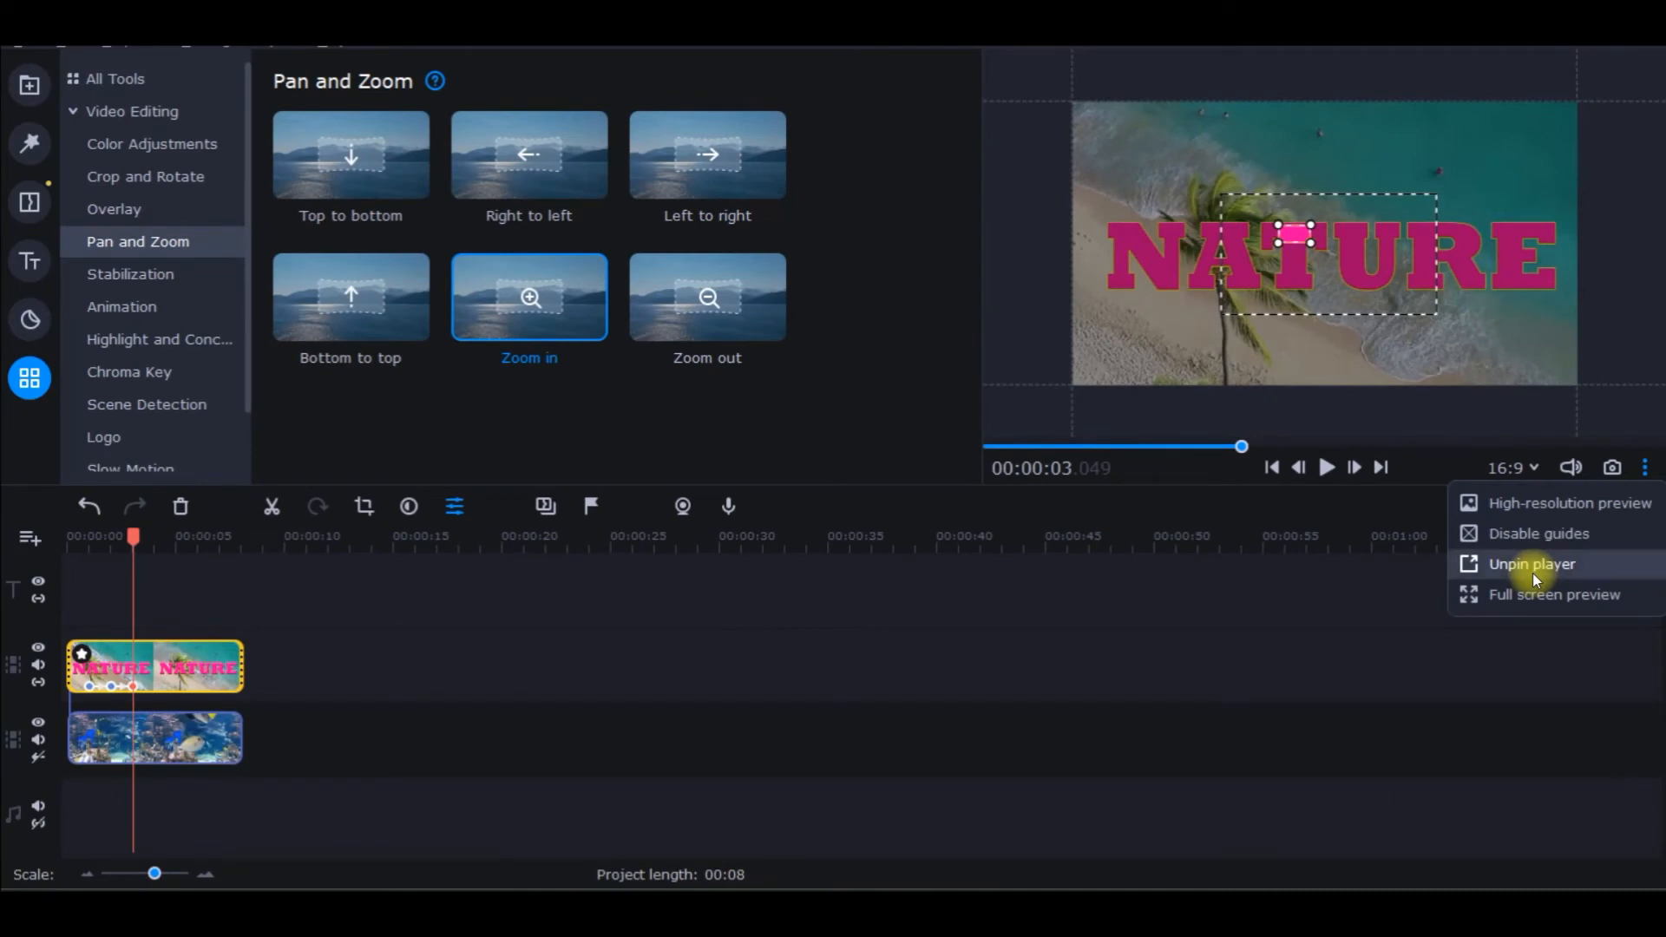
pyautogui.click(1533, 573)
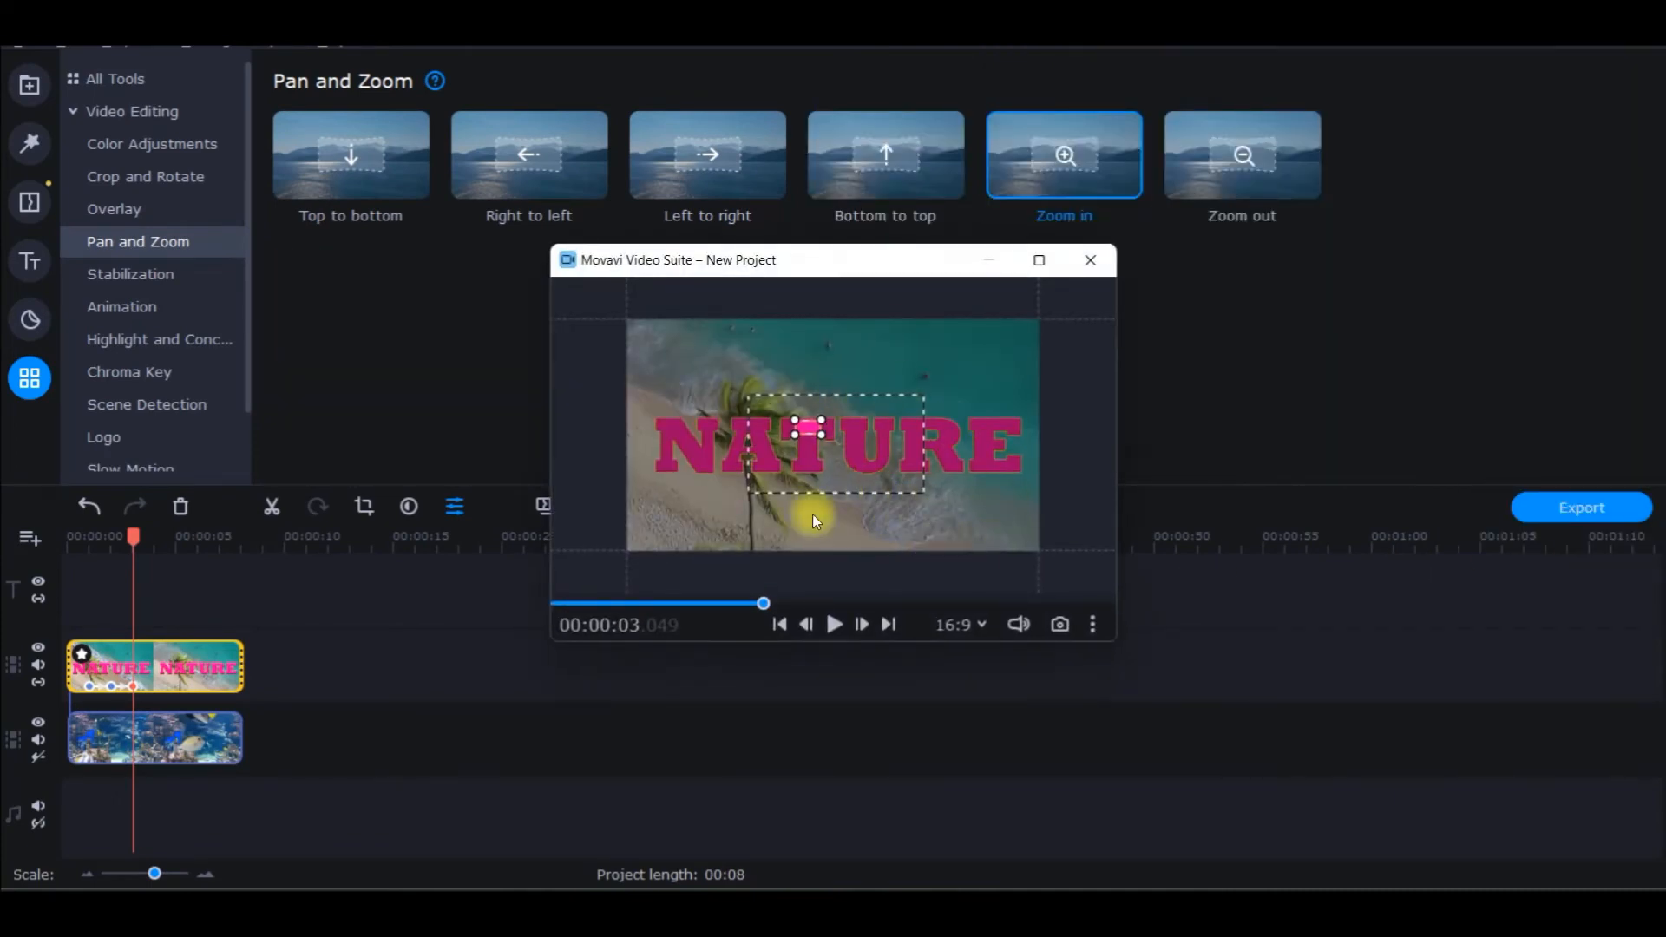
pyautogui.click(1039, 259)
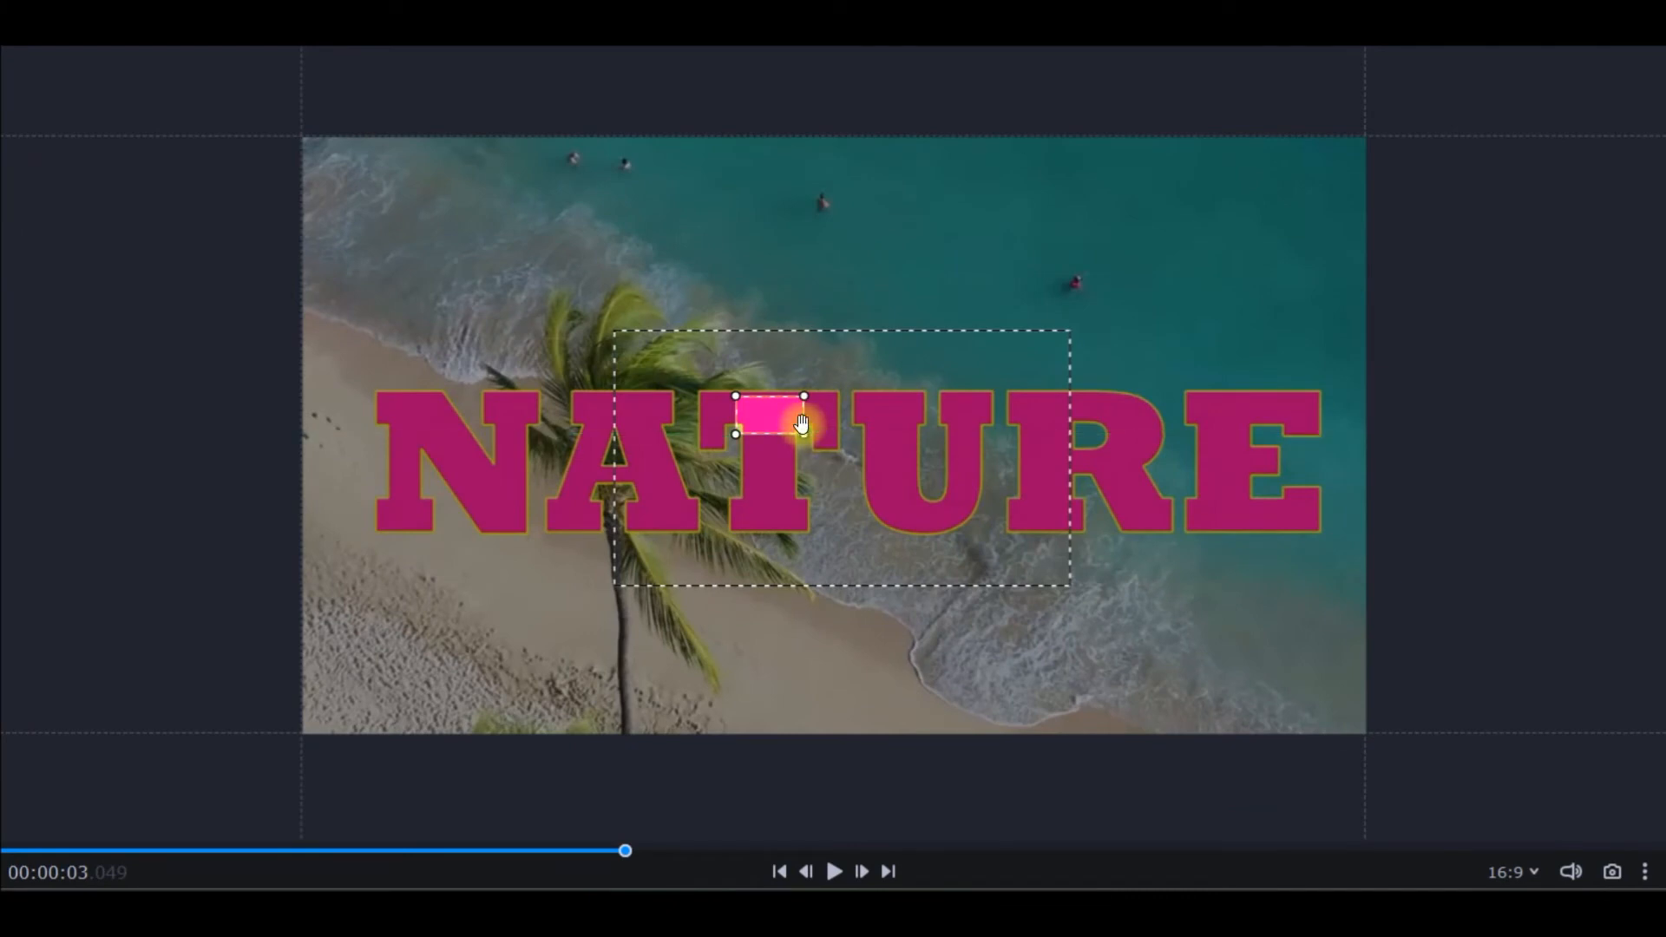
pyautogui.moveTo(786, 410); pyautogui.dragTo(787, 402)
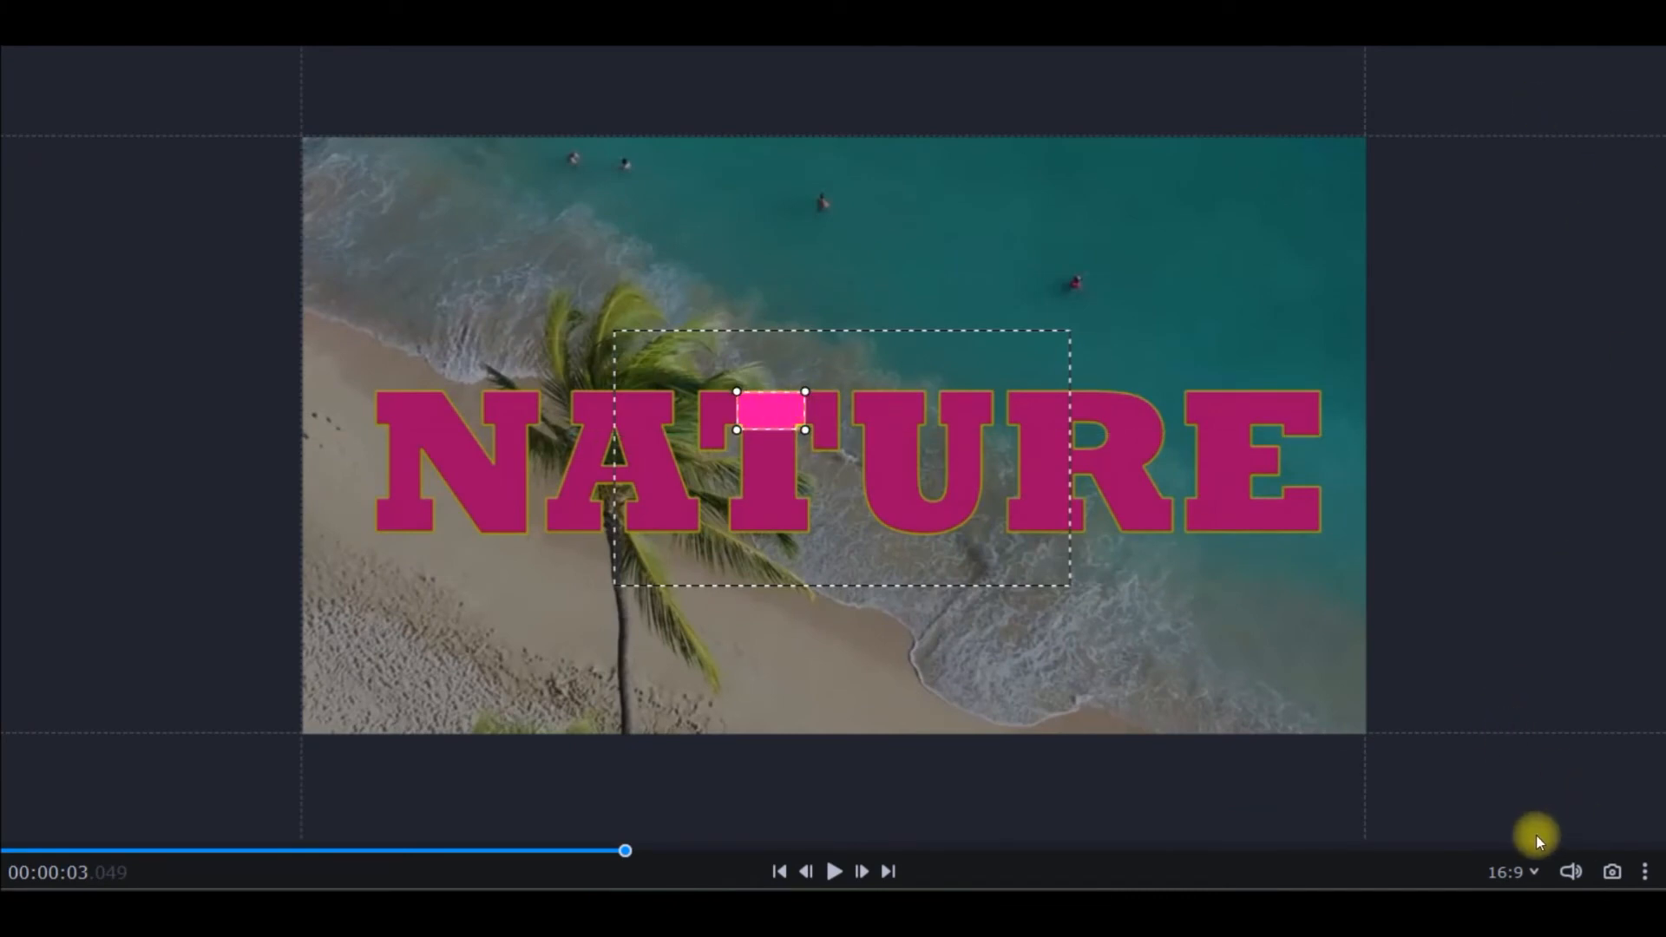
pyautogui.click(1645, 872)
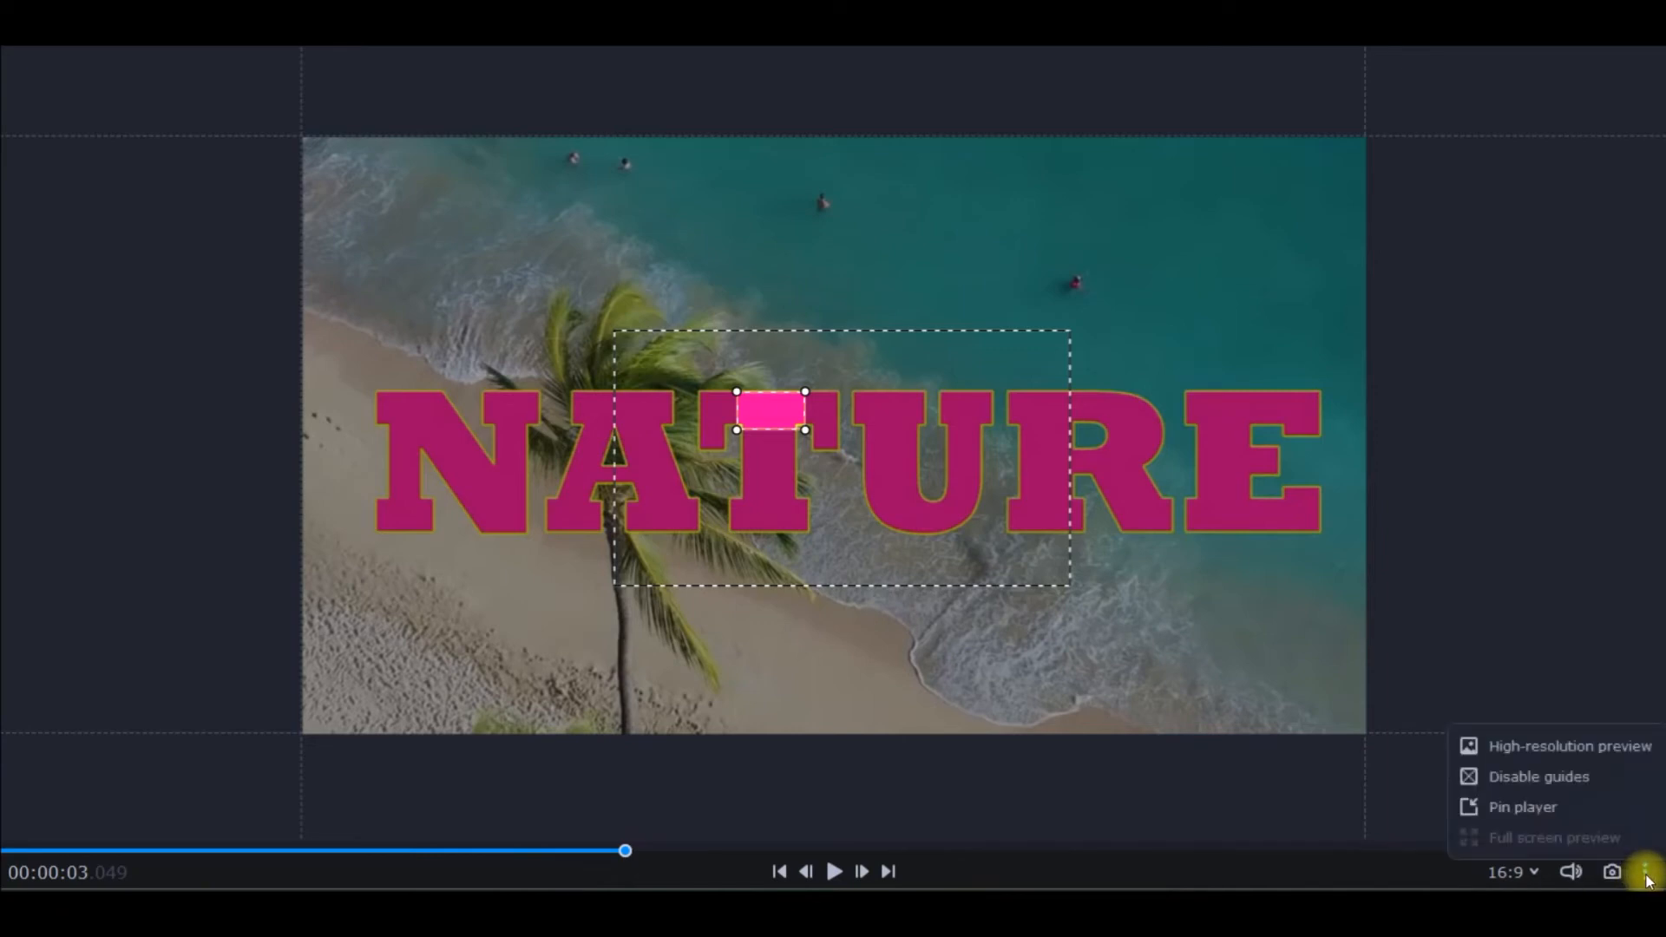
pyautogui.click(1527, 808)
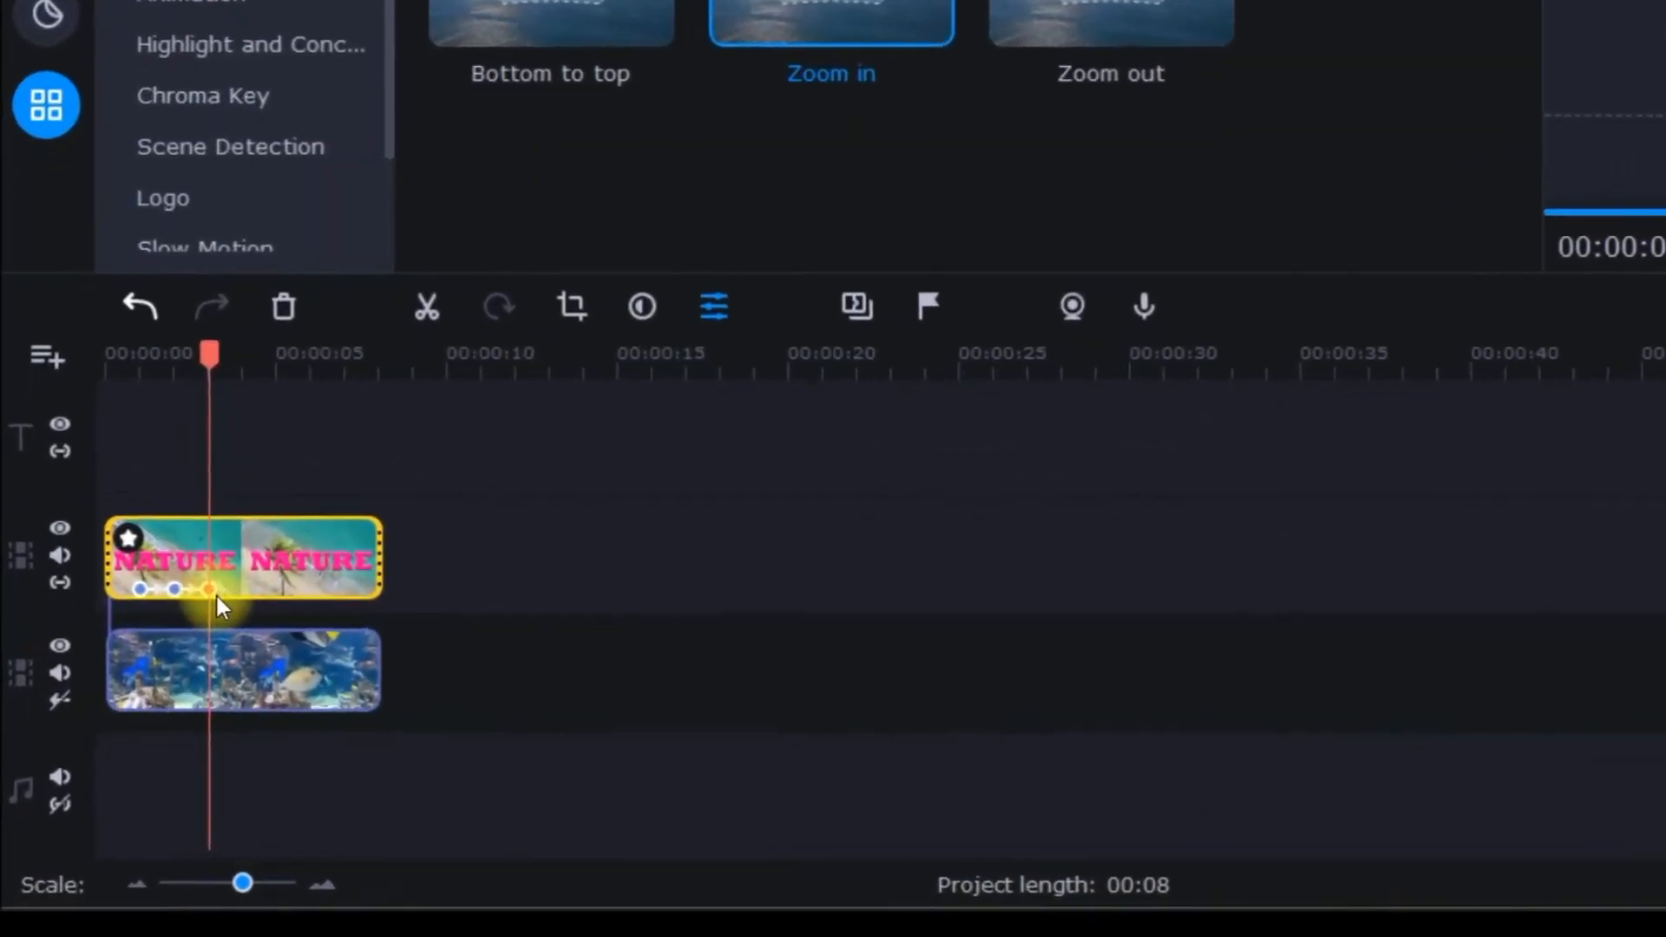
# Move the last zoom keyframe to about 4.3 s and the middle one to about 2.7 s, and check the keyframes
pyautogui.moveTo(301, 473); pyautogui.dragTo(355, 479)
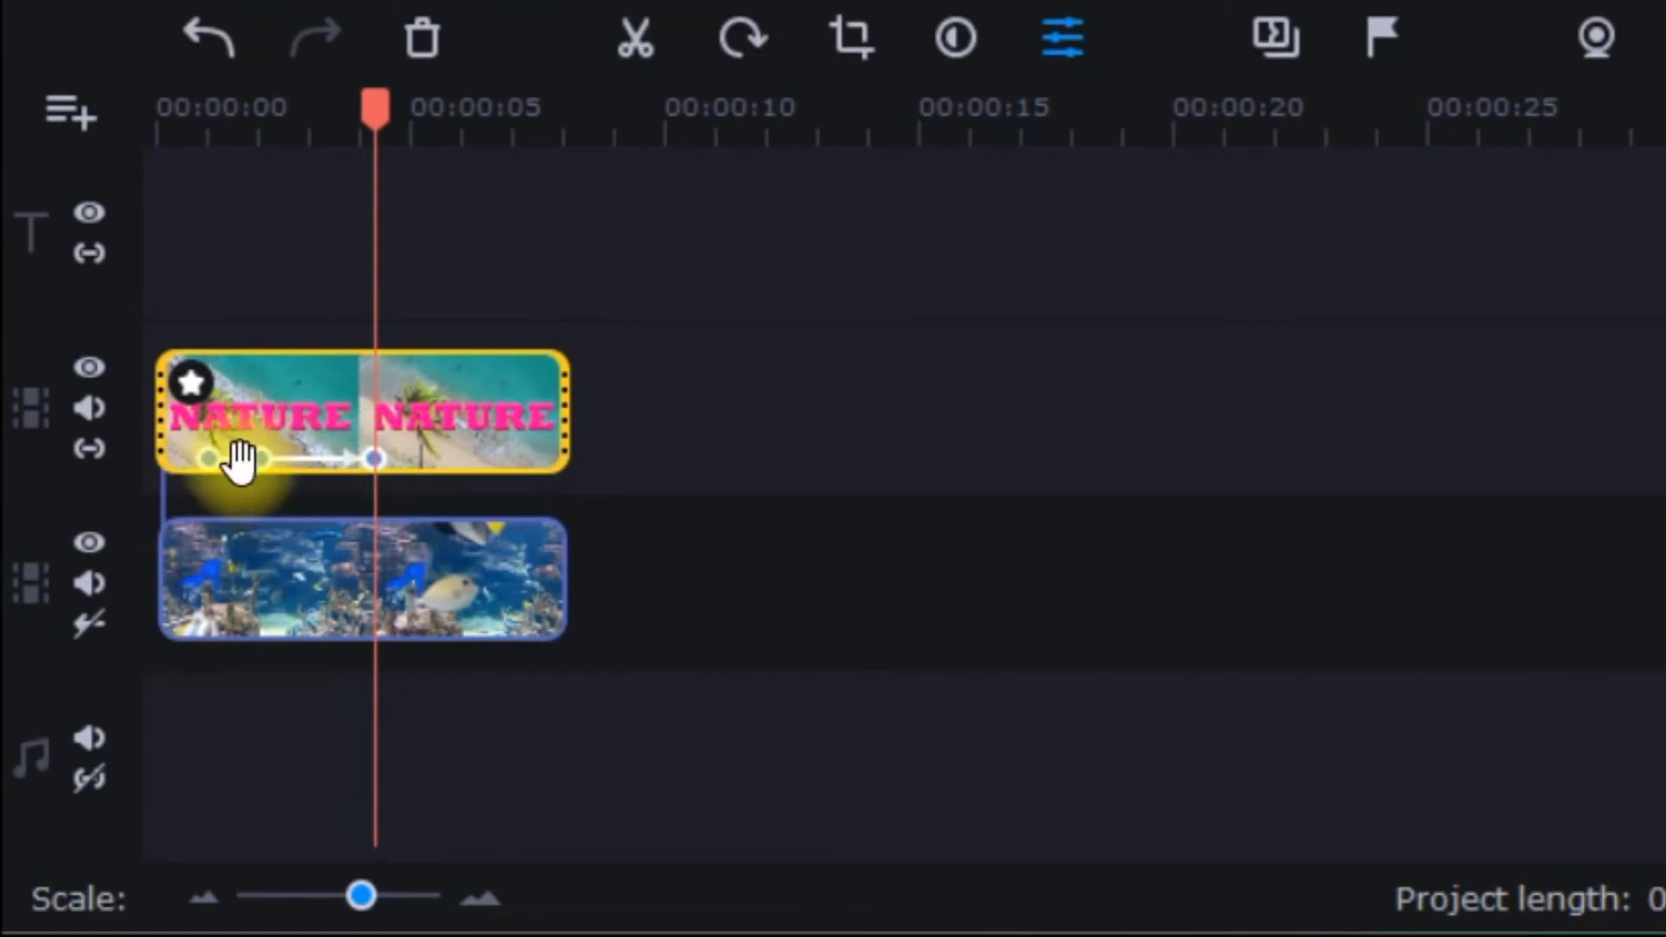
pyautogui.moveTo(261, 459); pyautogui.dragTo(299, 462)
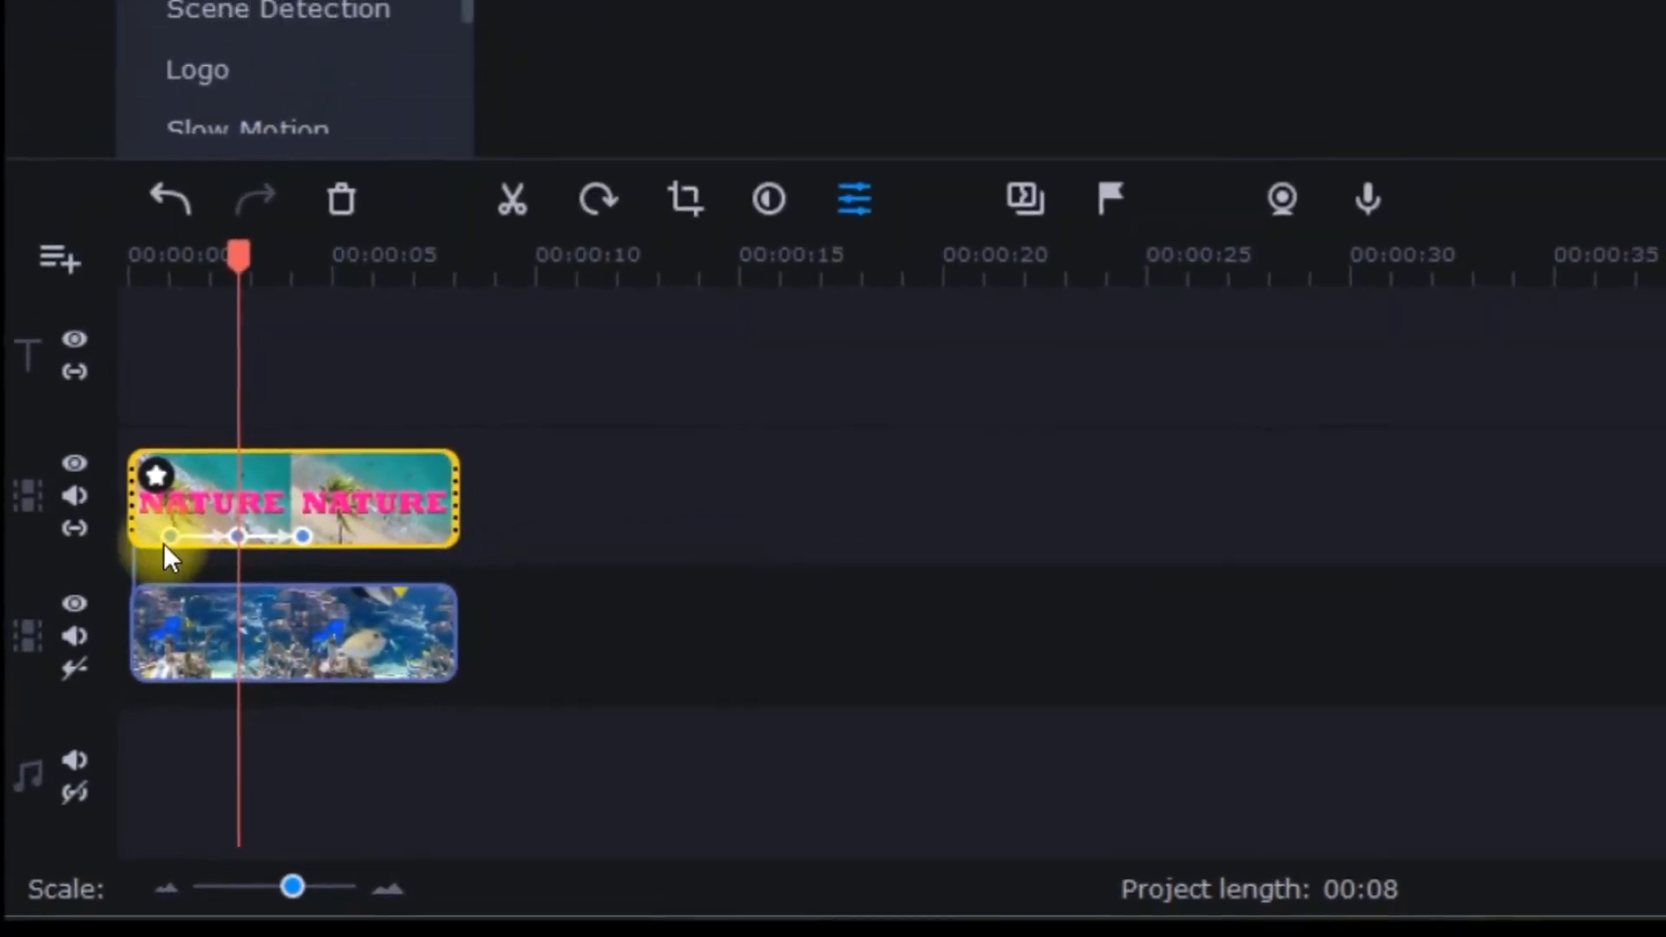
pyautogui.click(208, 458)
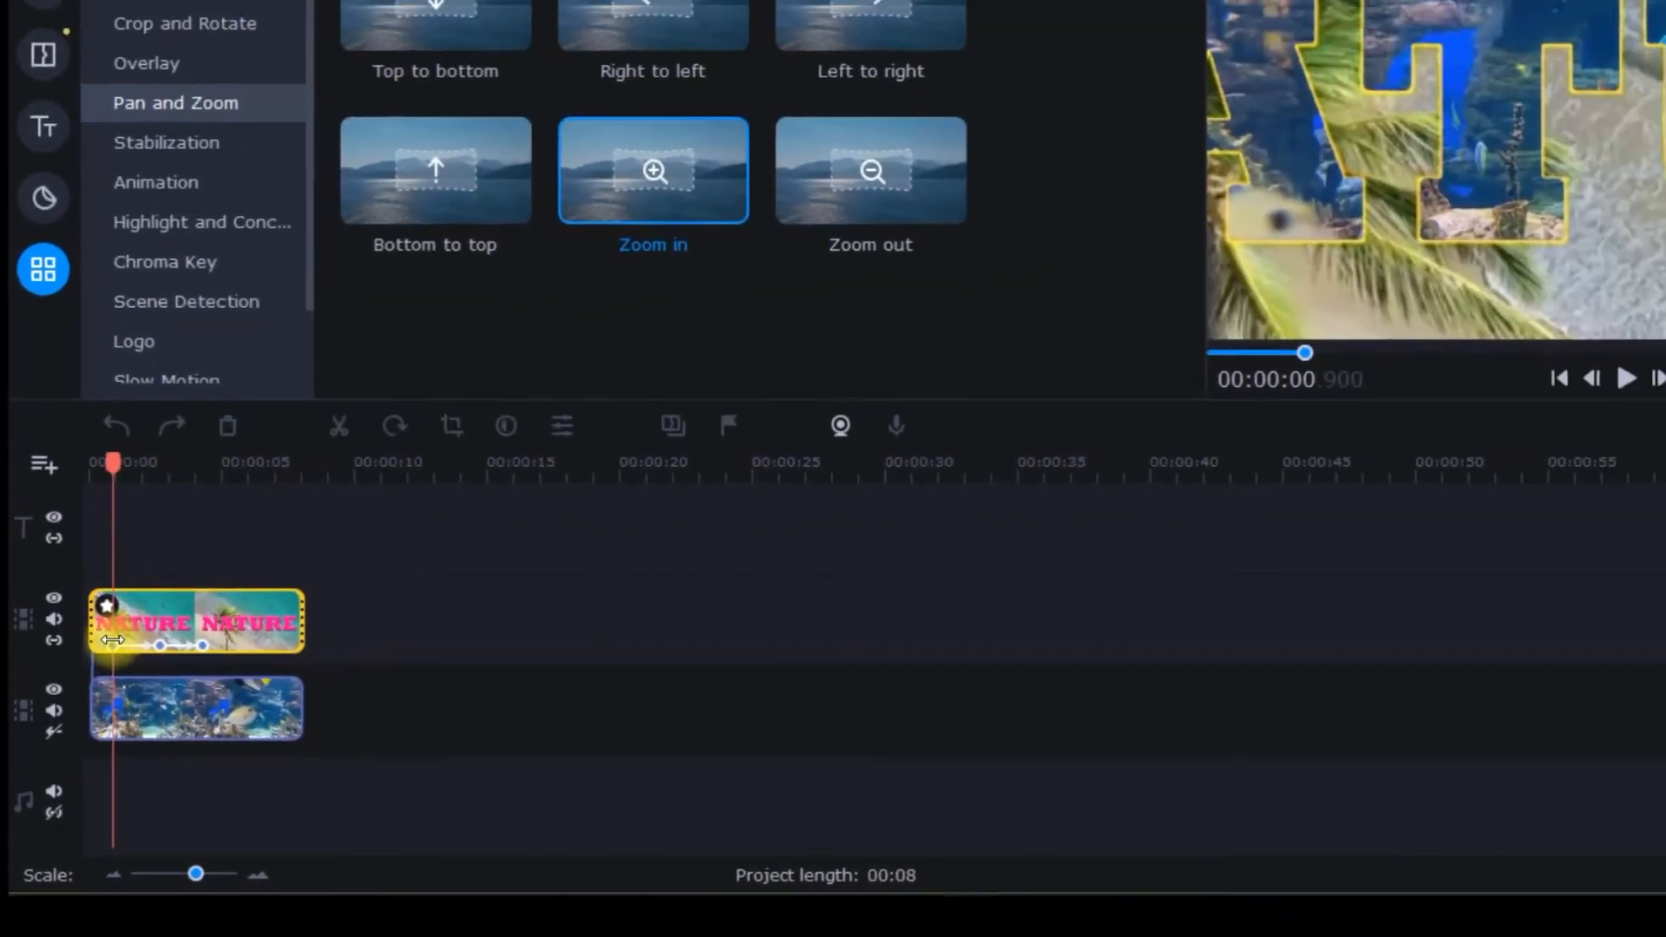
pyautogui.click(202, 645)
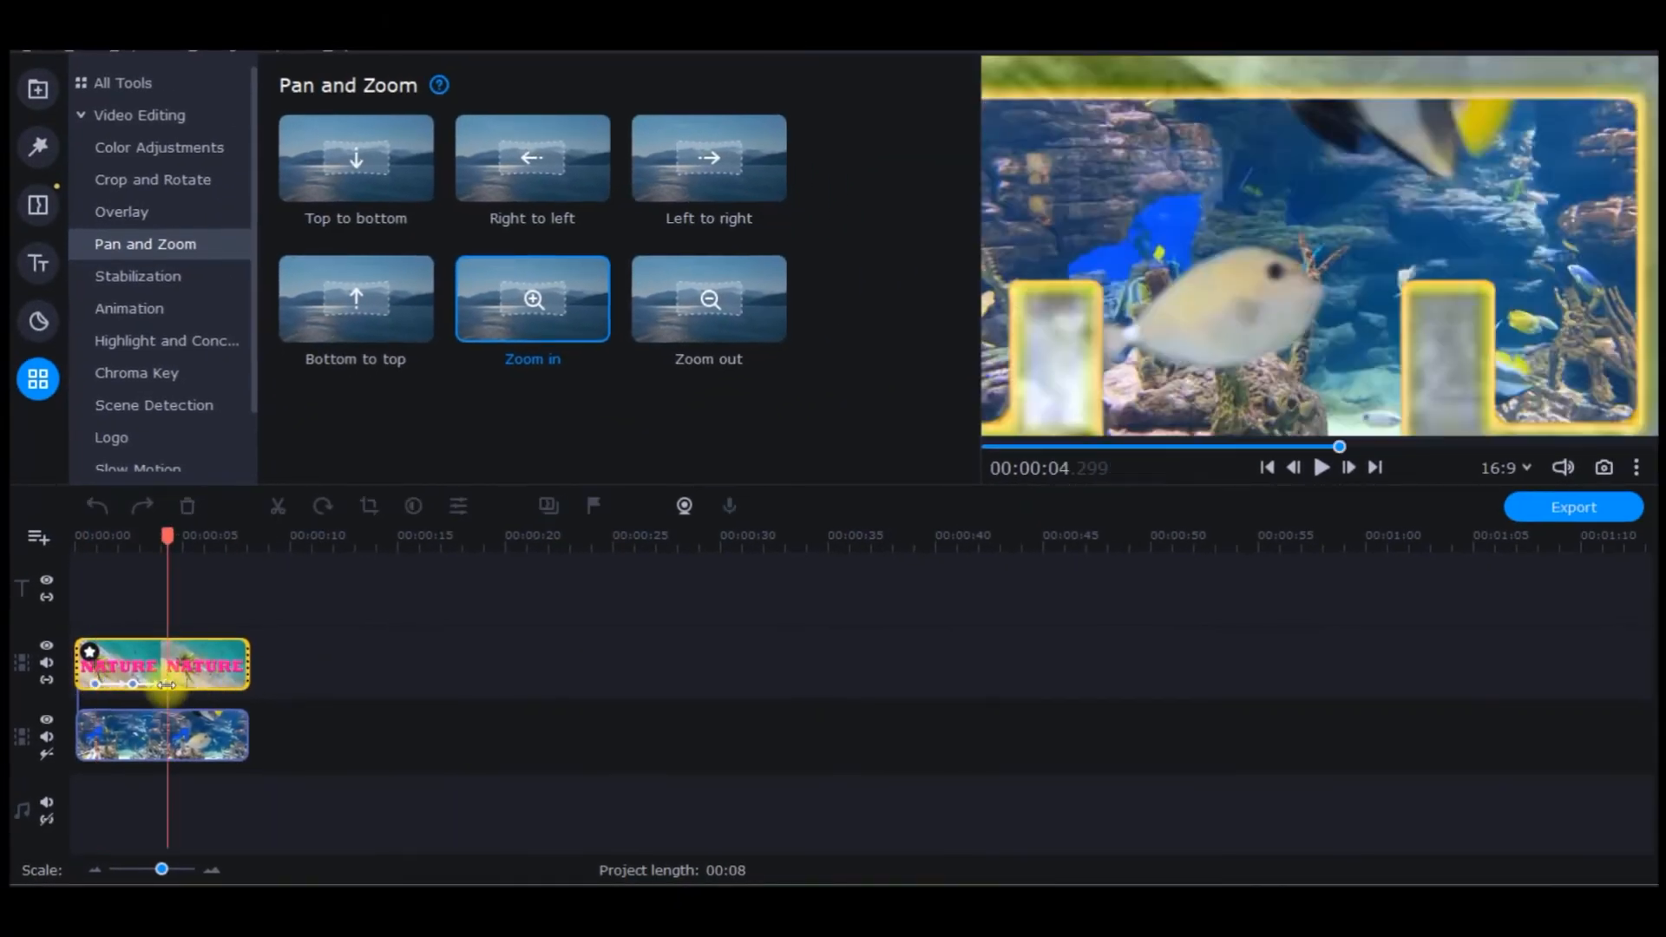
# Play the project from the beginning to review the zoom into the letter T
pyautogui.moveTo(172, 532); pyautogui.dragTo(75, 535)
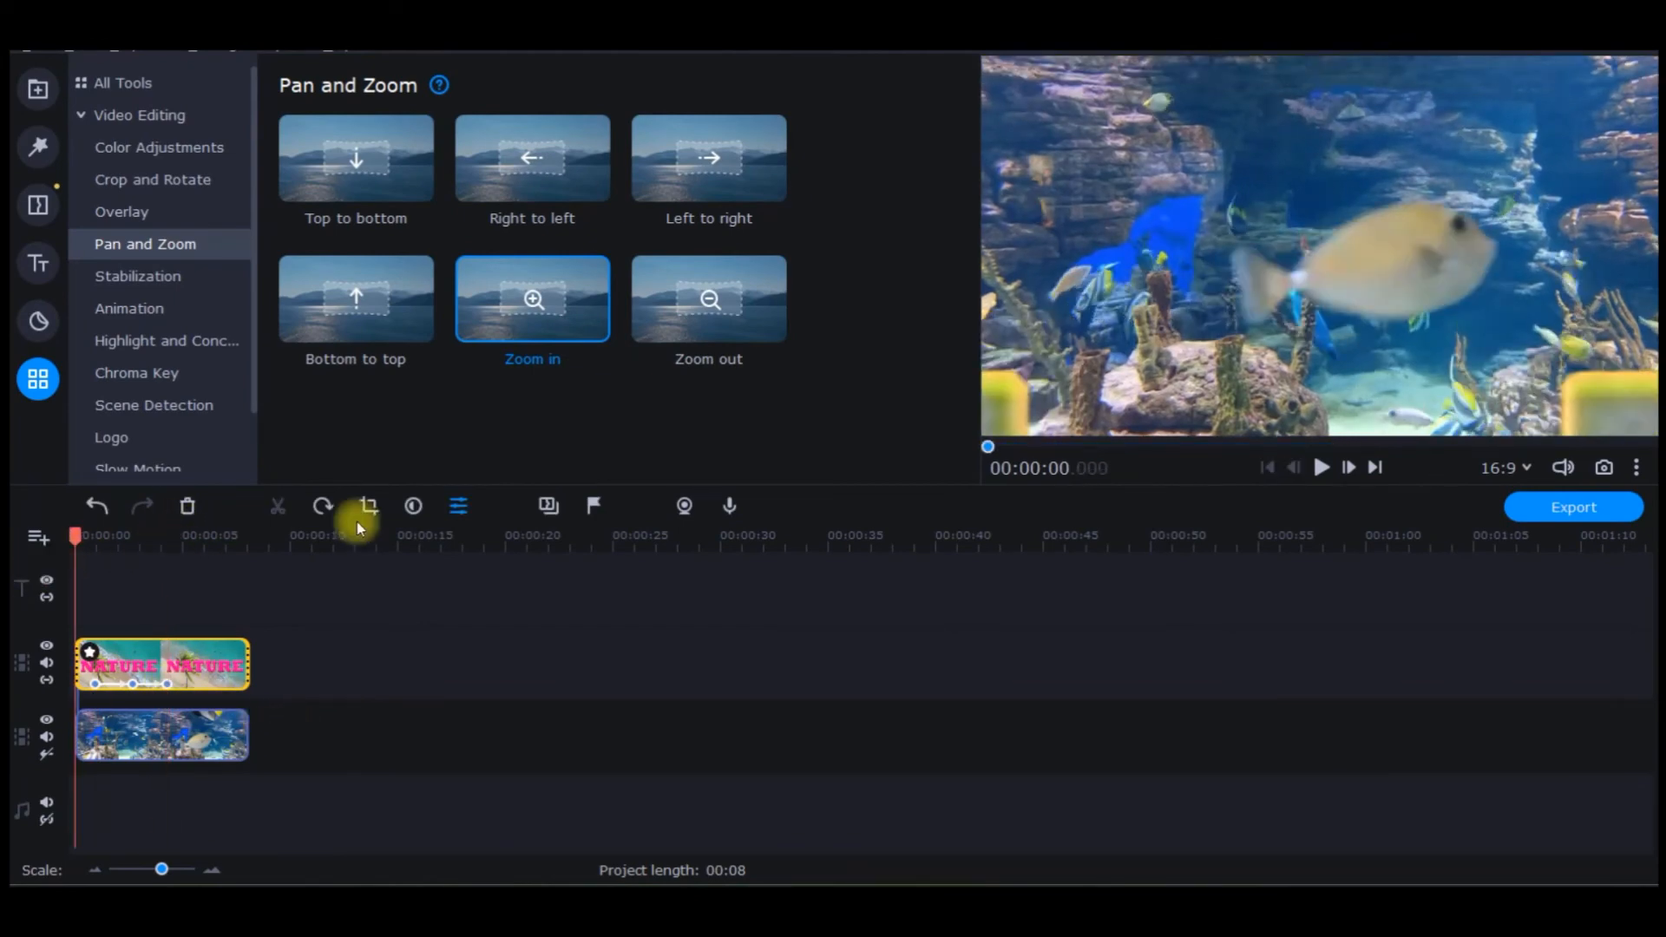
pyautogui.click(1315, 467)
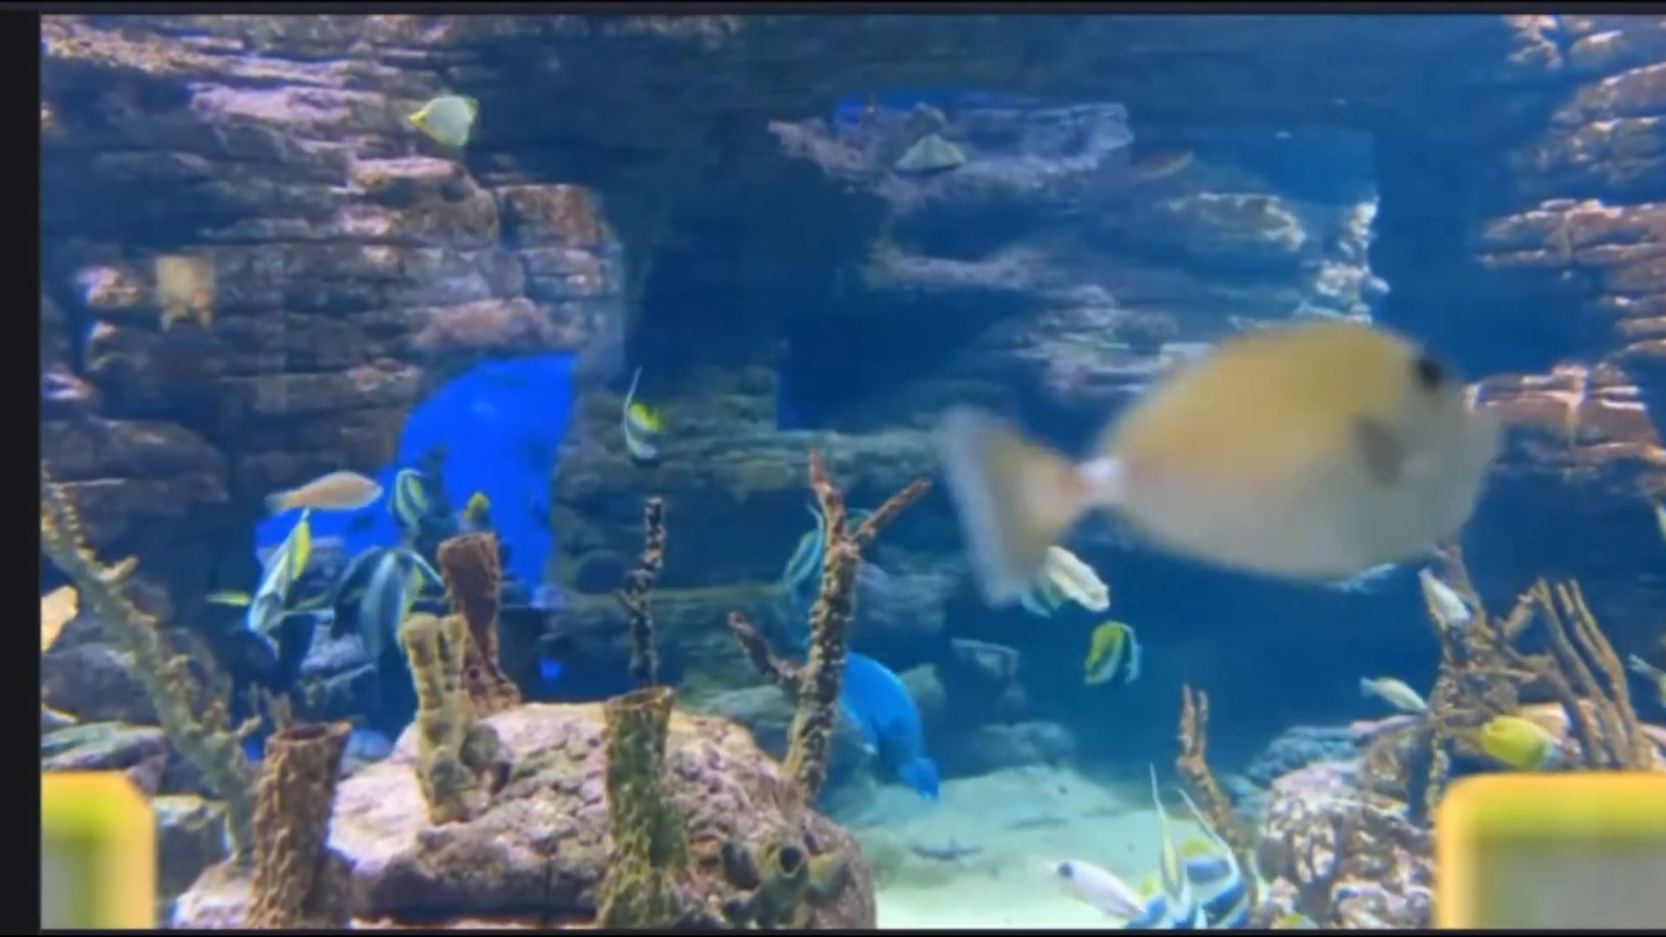
pyautogui.click(948, 900)
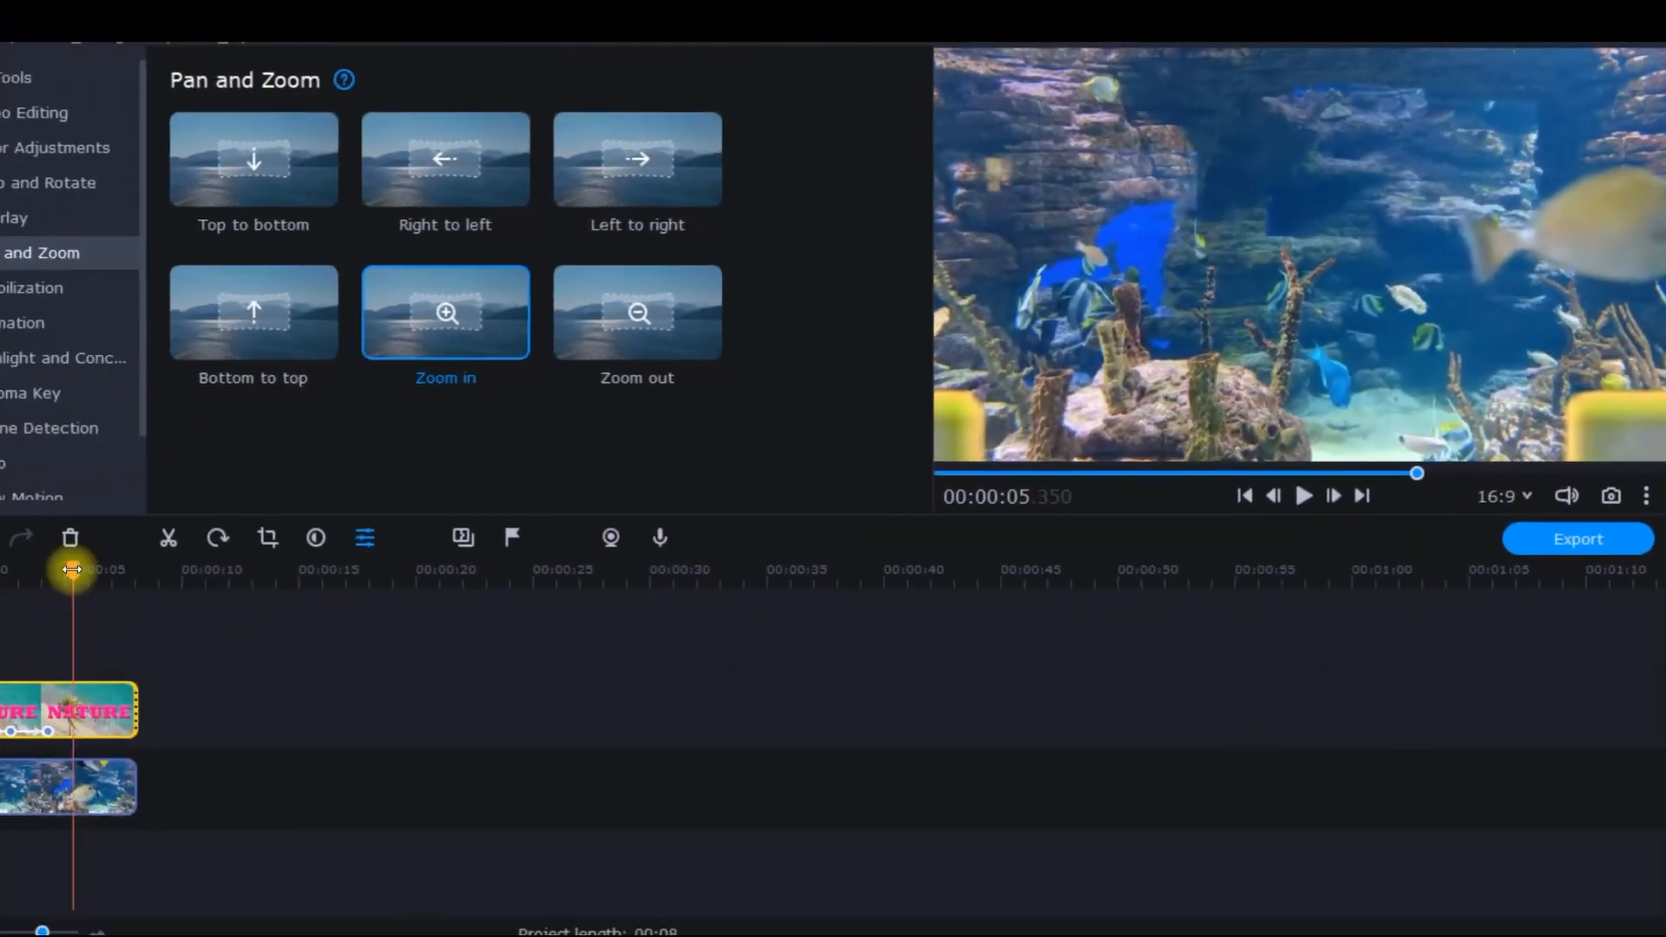
# Add a Zoom out effect to the pink NATURE clip from about 5 s to 7 s and enlarge its end frame to the full picture
pyautogui.moveTo(177, 542); pyautogui.dragTo(160, 541)
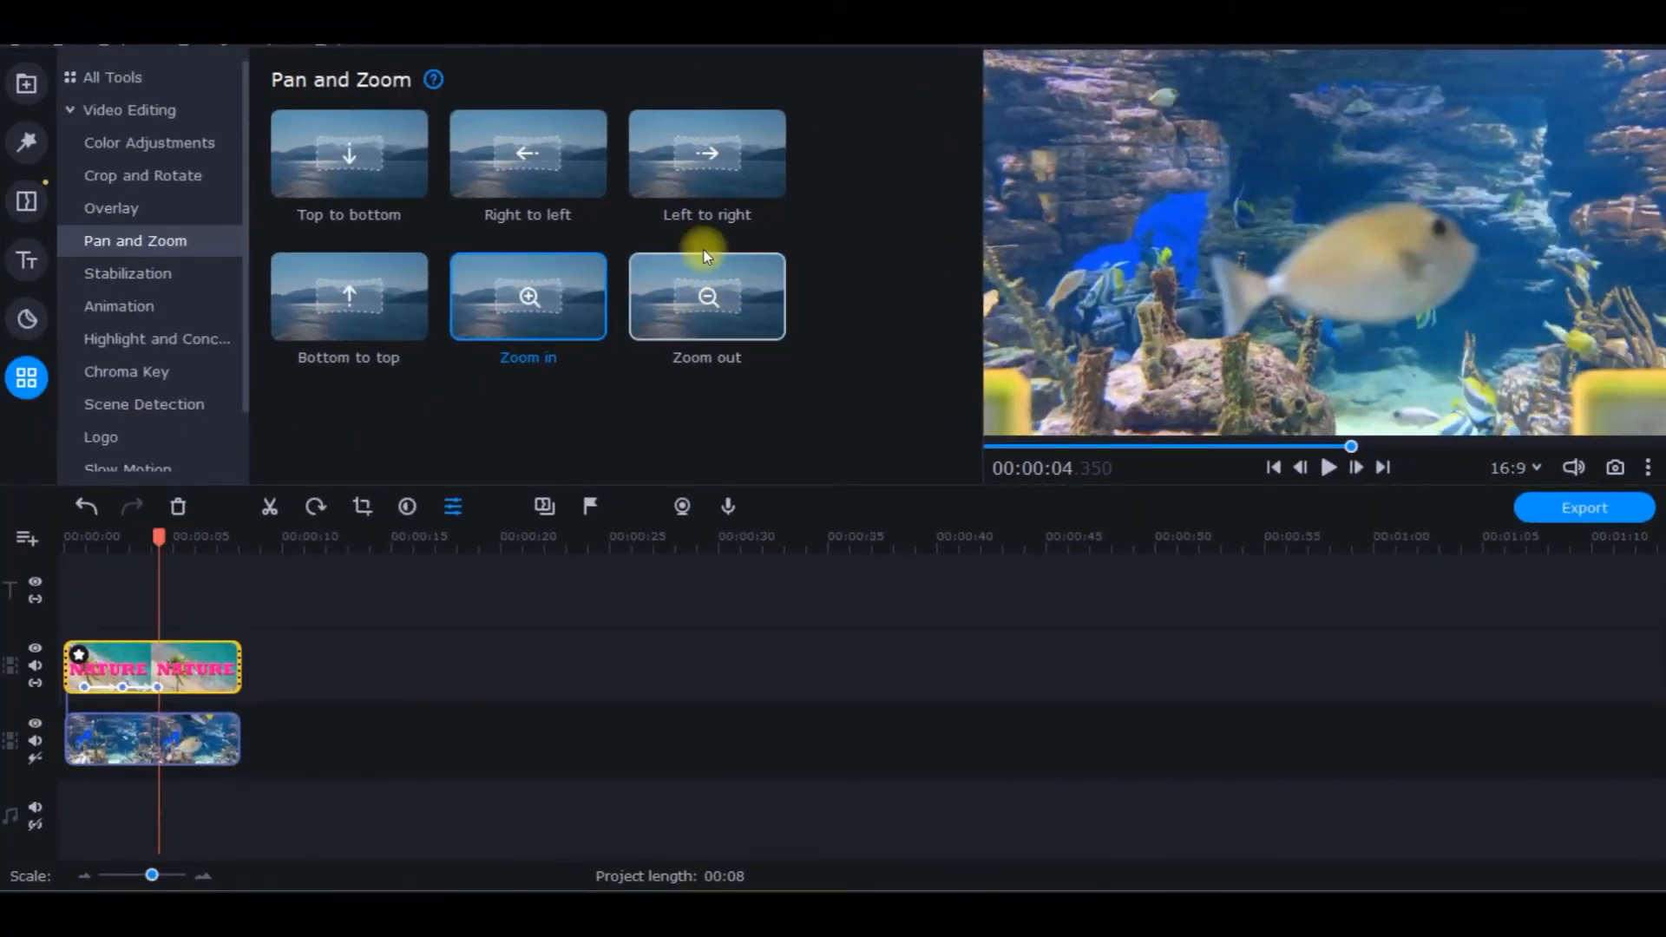
pyautogui.moveTo(743, 299); pyautogui.dragTo(174, 646)
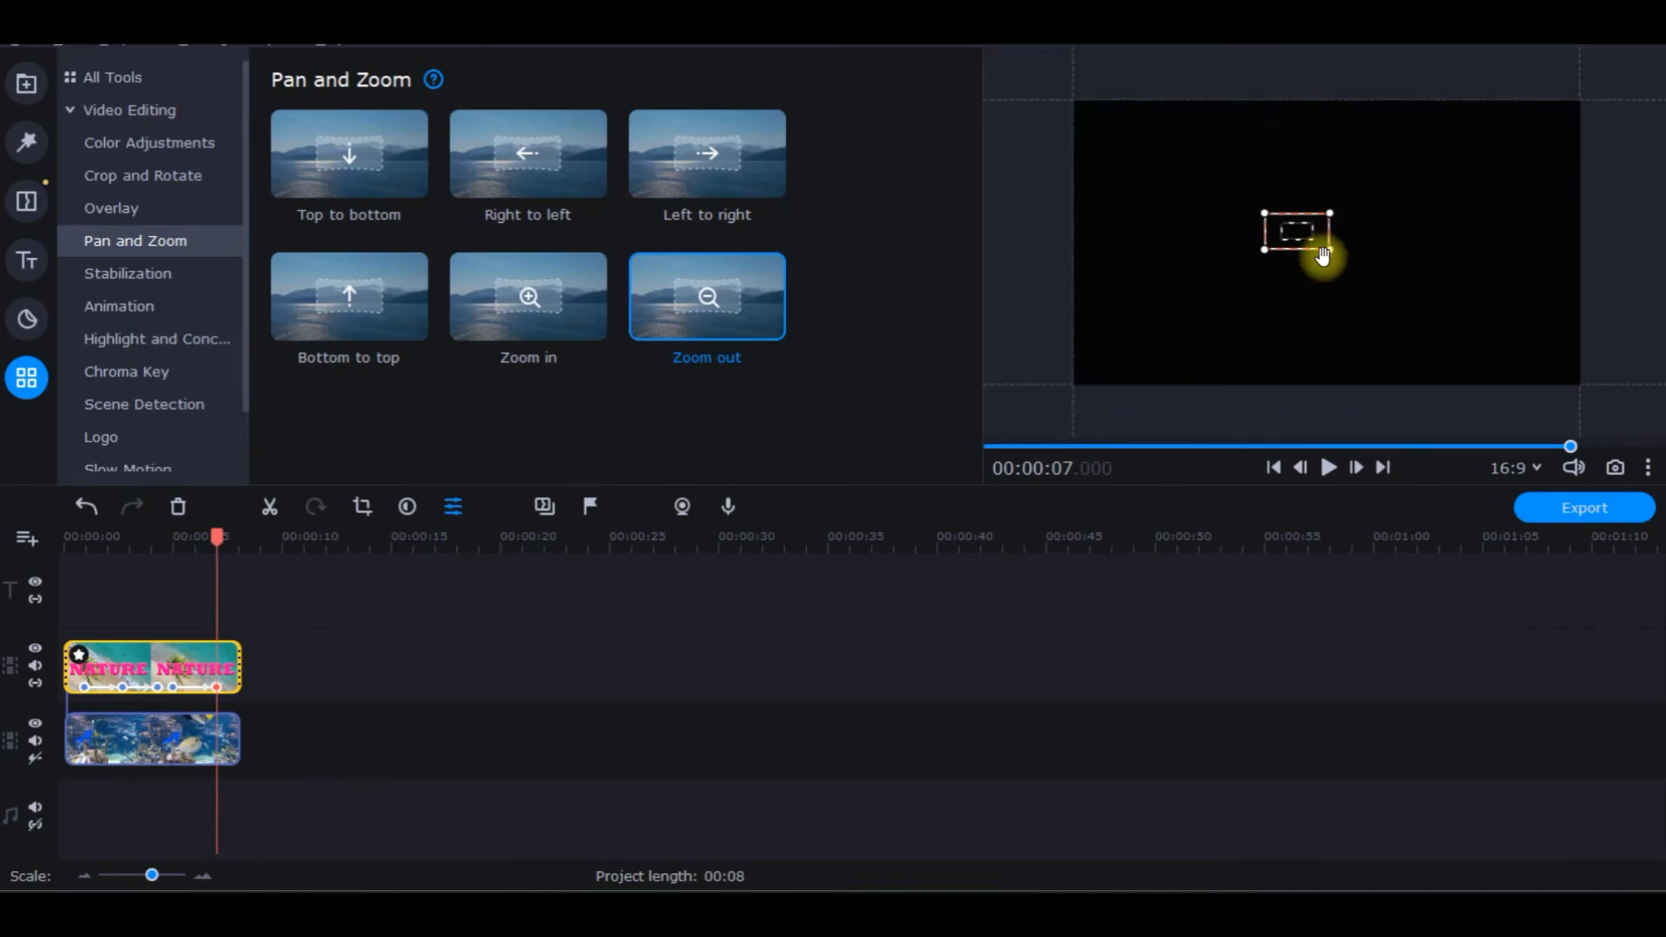
pyautogui.click(174, 686)
pyautogui.click(217, 688)
pyautogui.moveTo(1334, 252); pyautogui.dragTo(1580, 390)
pyautogui.moveTo(1264, 210); pyautogui.dragTo(1099, 69)
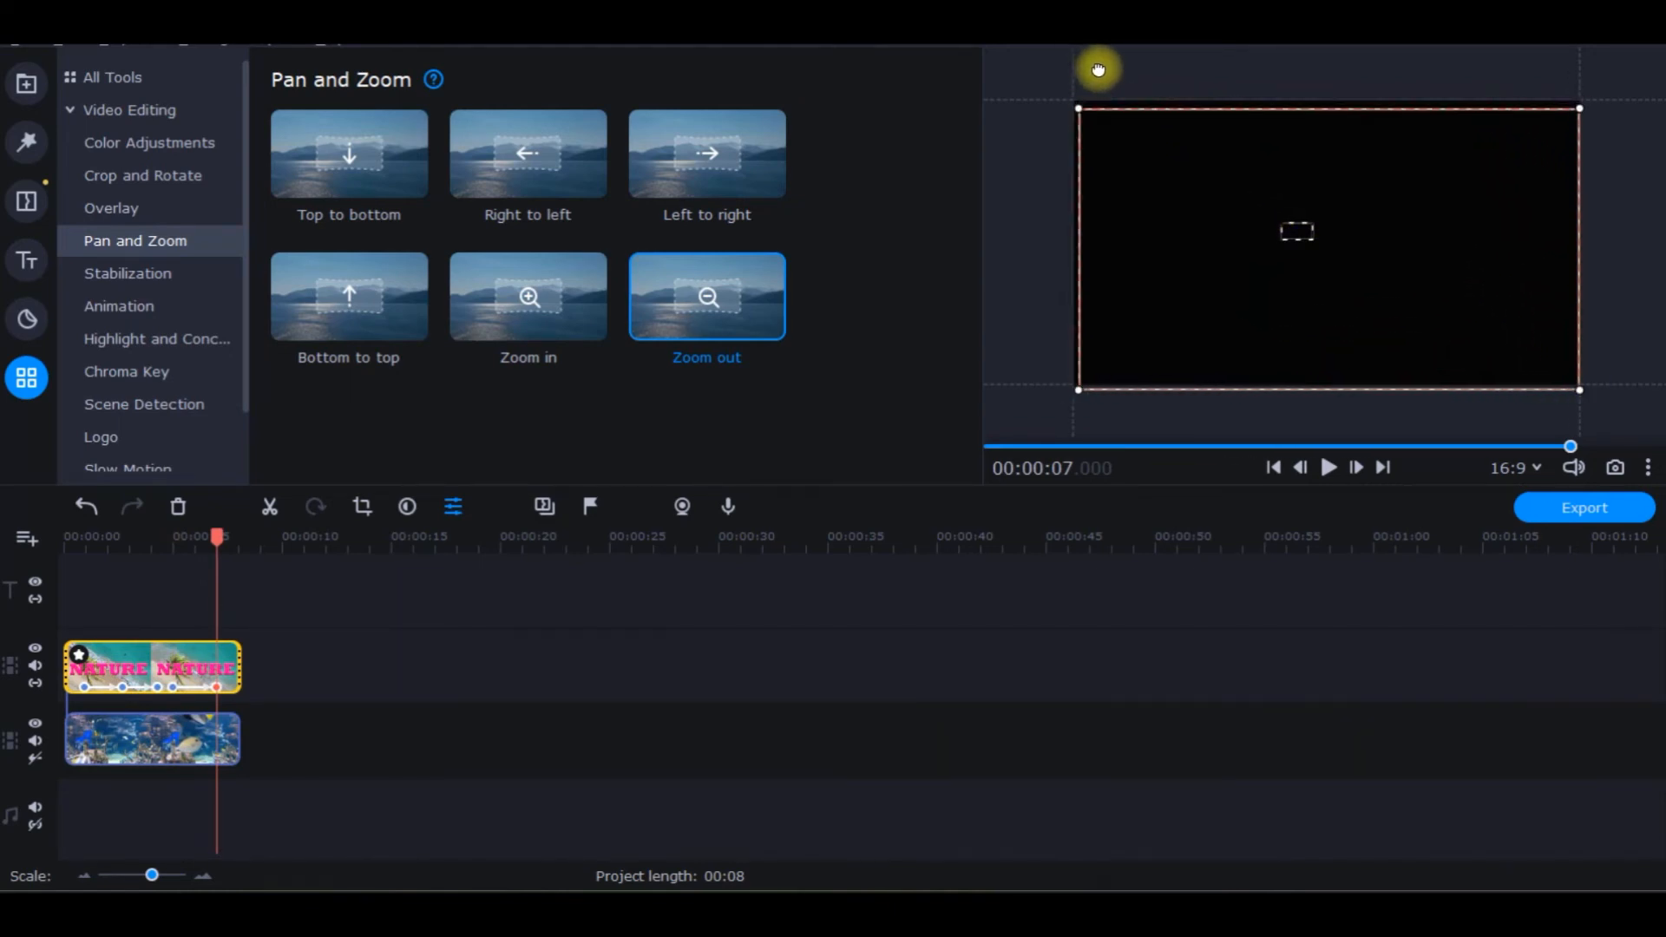
pyautogui.moveTo(1159, 155); pyautogui.dragTo(1154, 147)
pyautogui.moveTo(1572, 383); pyautogui.dragTo(1578, 384)
pyautogui.moveTo(1417, 334); pyautogui.dragTo(1414, 331)
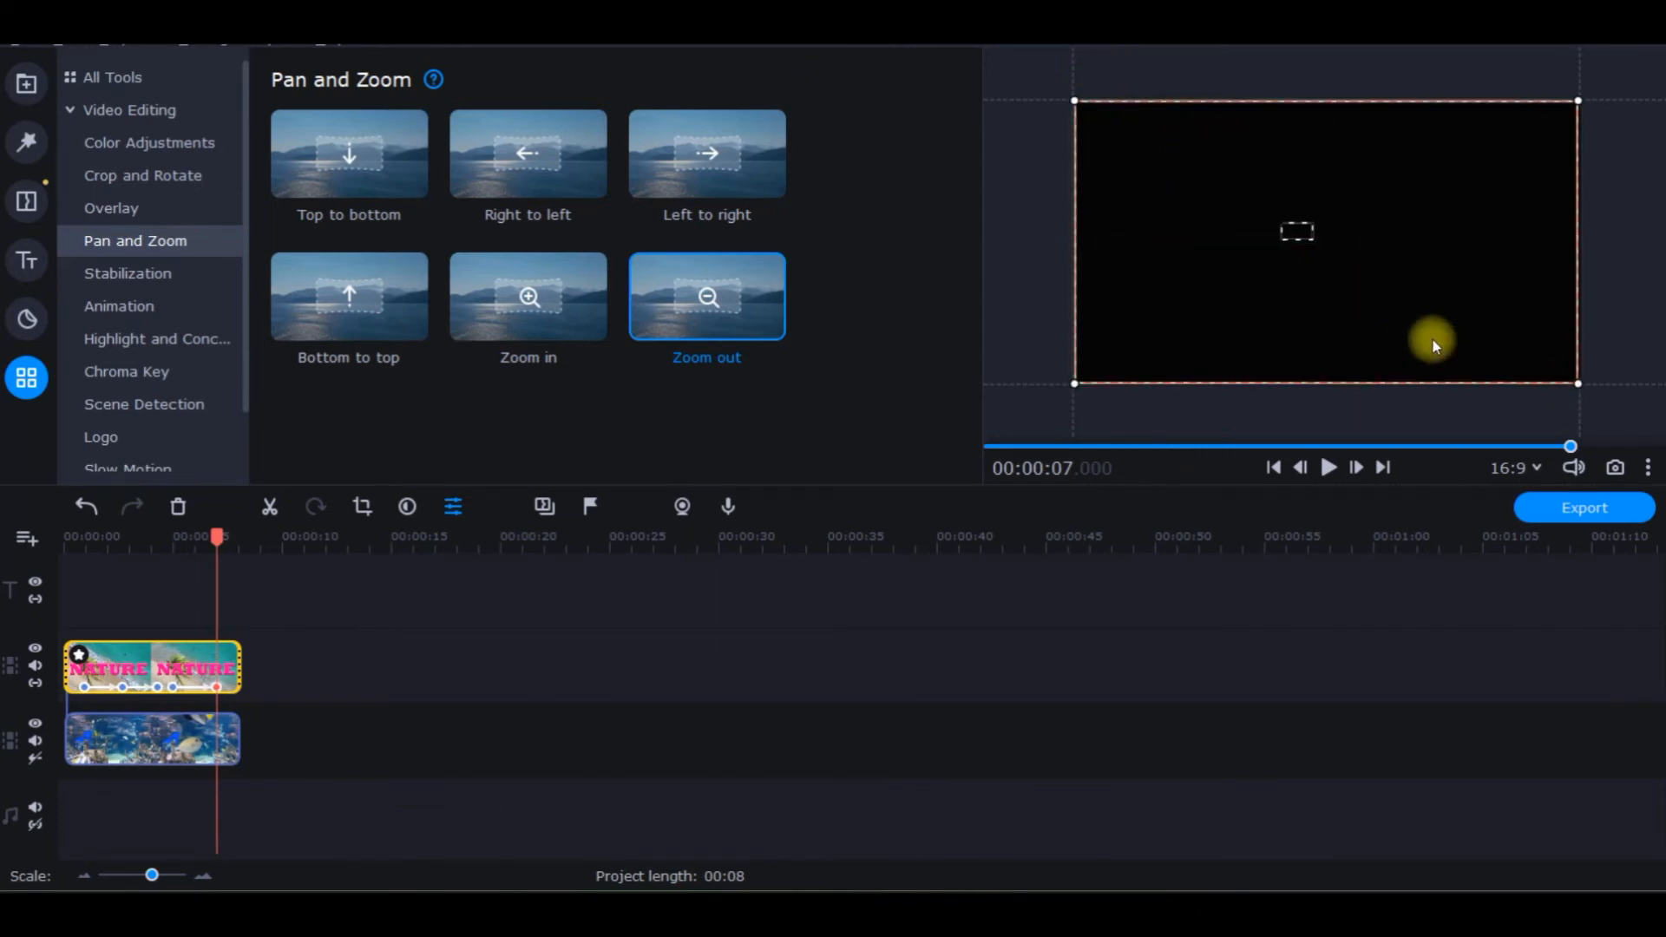
# Enlarge the Zoom out effect's start frame at 5 s to the full picture, and preview the whole animation from the beginning
pyautogui.click(175, 680)
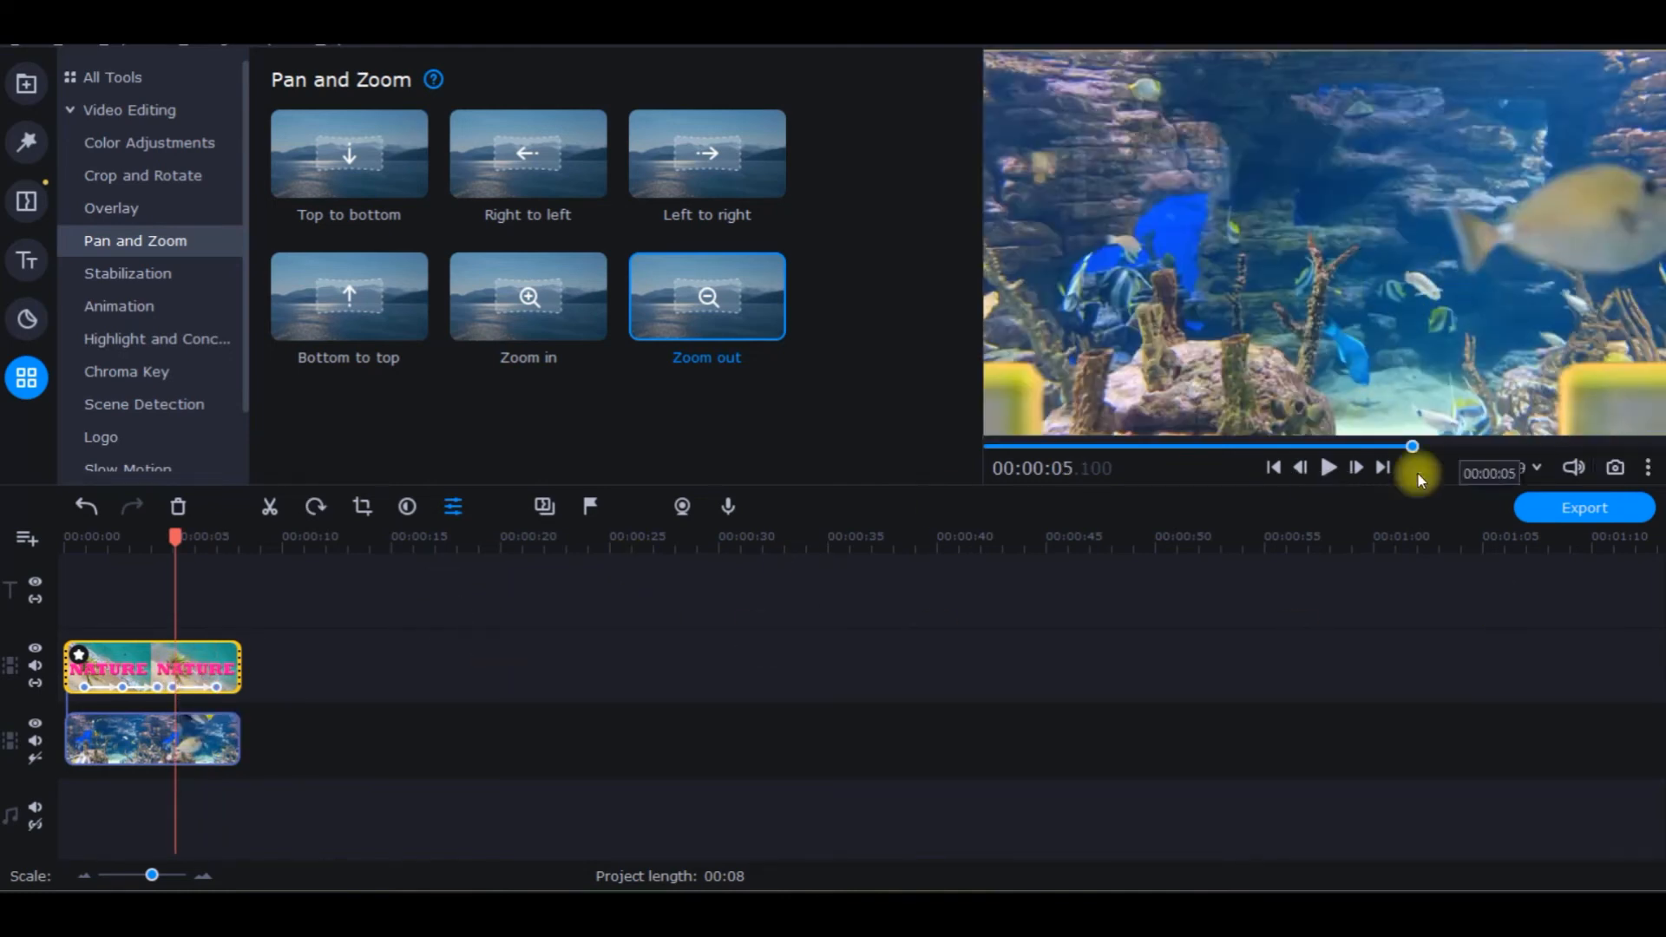
pyautogui.click(174, 684)
pyautogui.moveTo(1310, 235); pyautogui.dragTo(1579, 390)
pyautogui.moveTo(1286, 219); pyautogui.dragTo(1080, 85)
pyautogui.moveTo(1184, 155); pyautogui.dragTo(1190, 153)
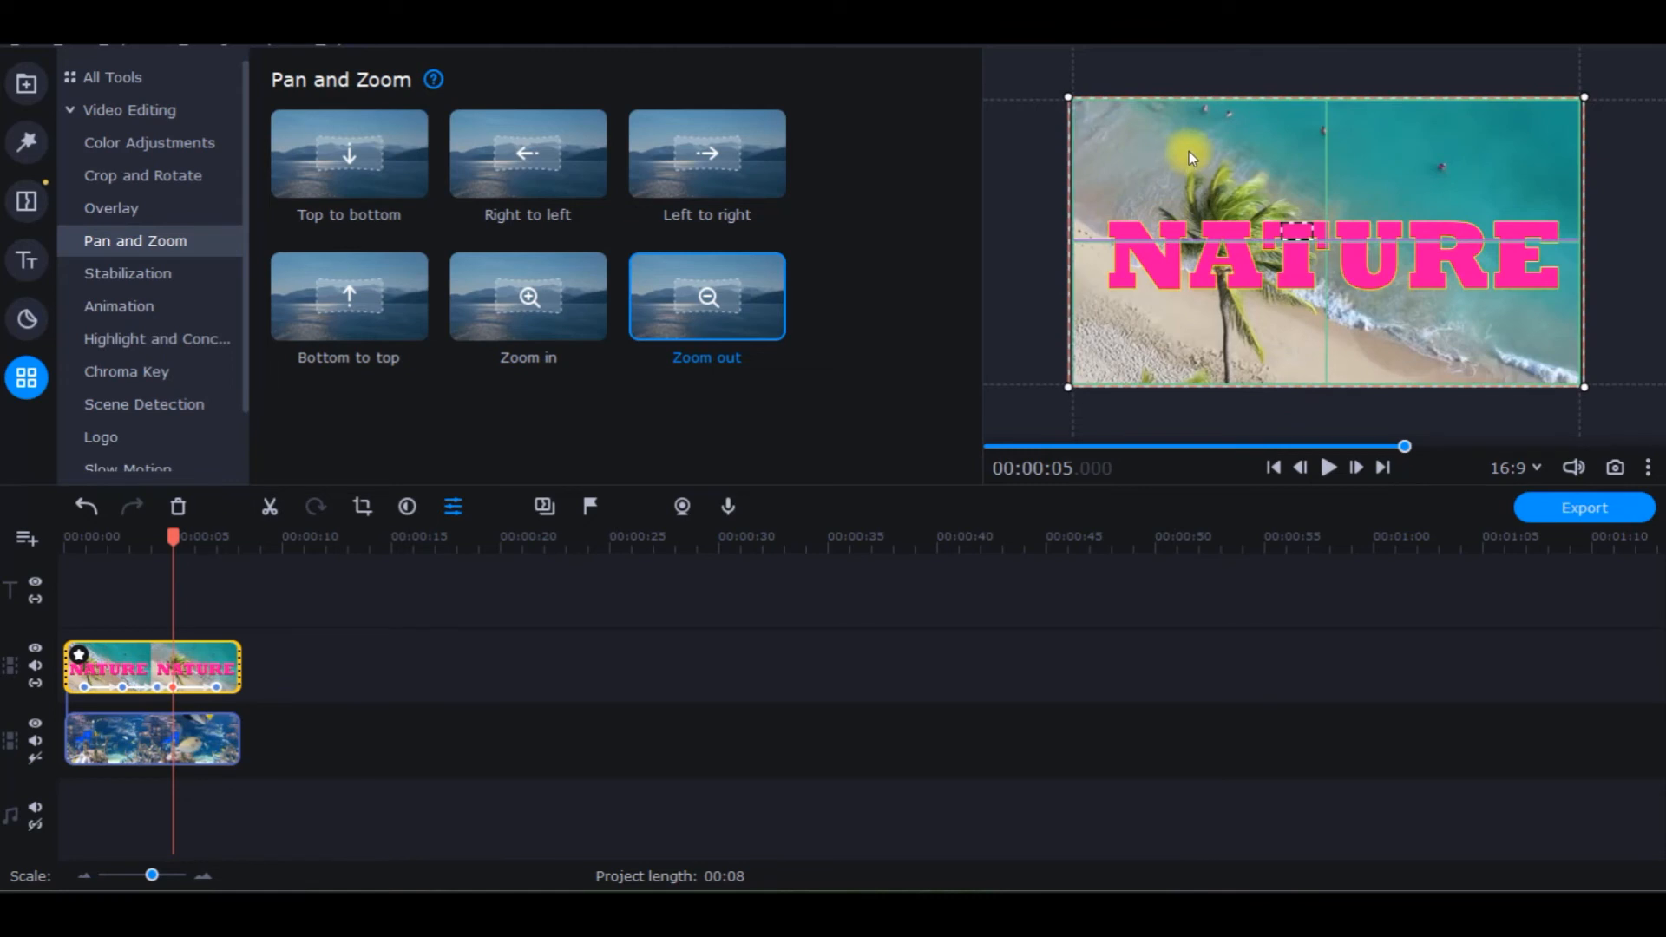
pyautogui.moveTo(1066, 382); pyautogui.dragTo(1072, 384)
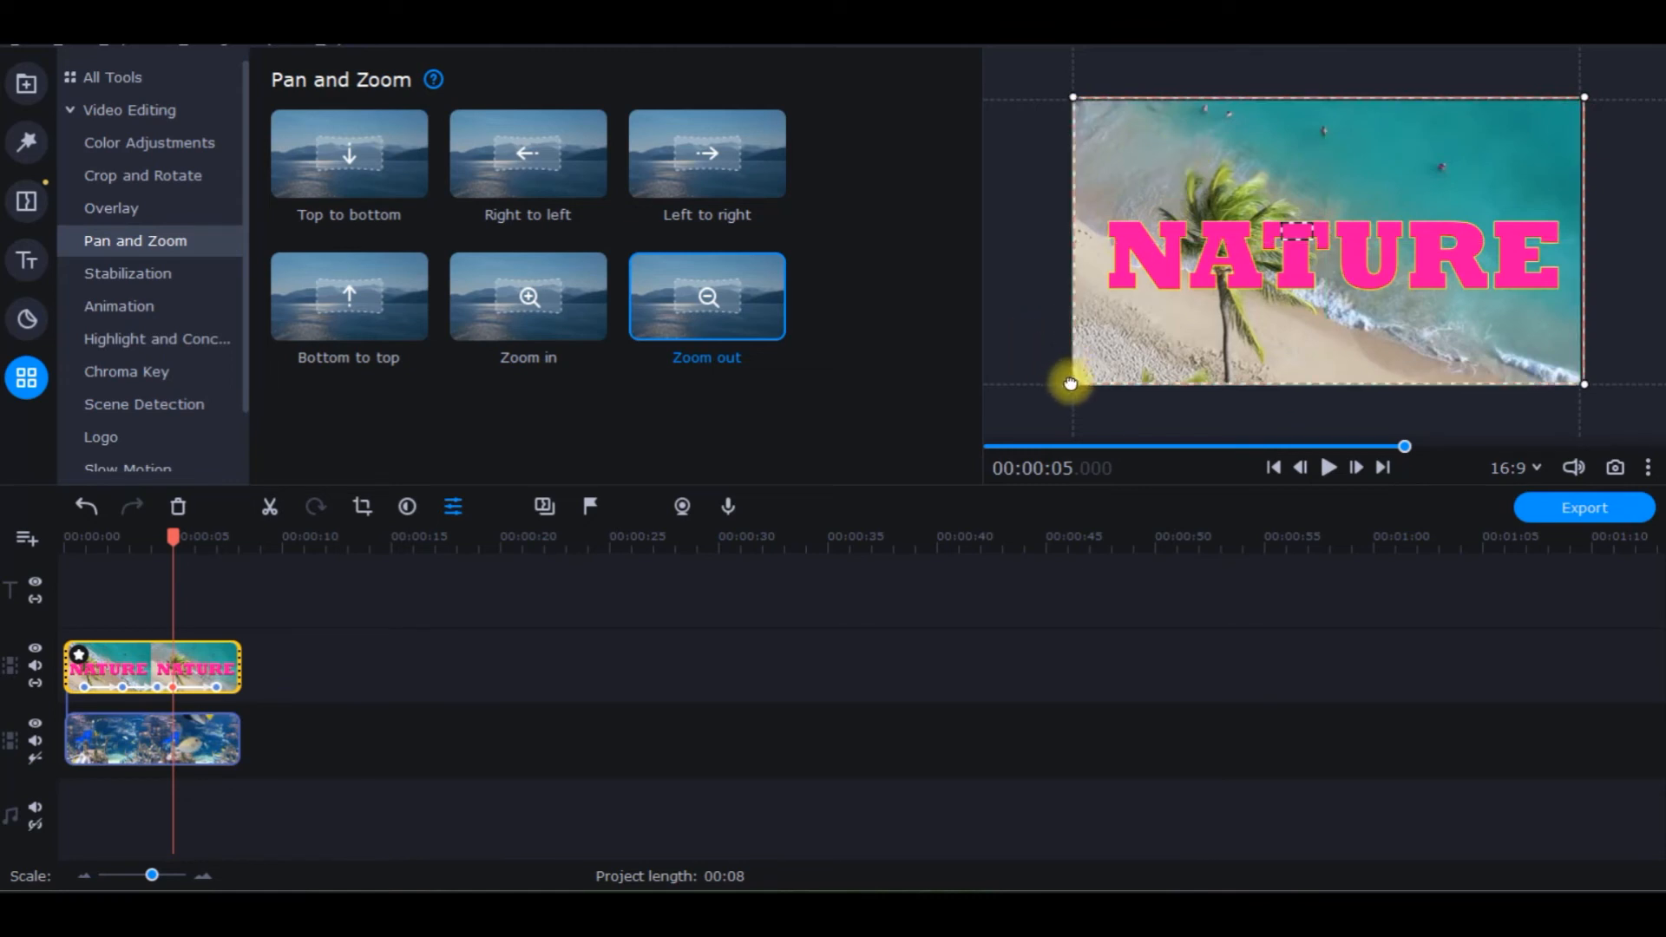
pyautogui.moveTo(1589, 90); pyautogui.dragTo(1584, 95)
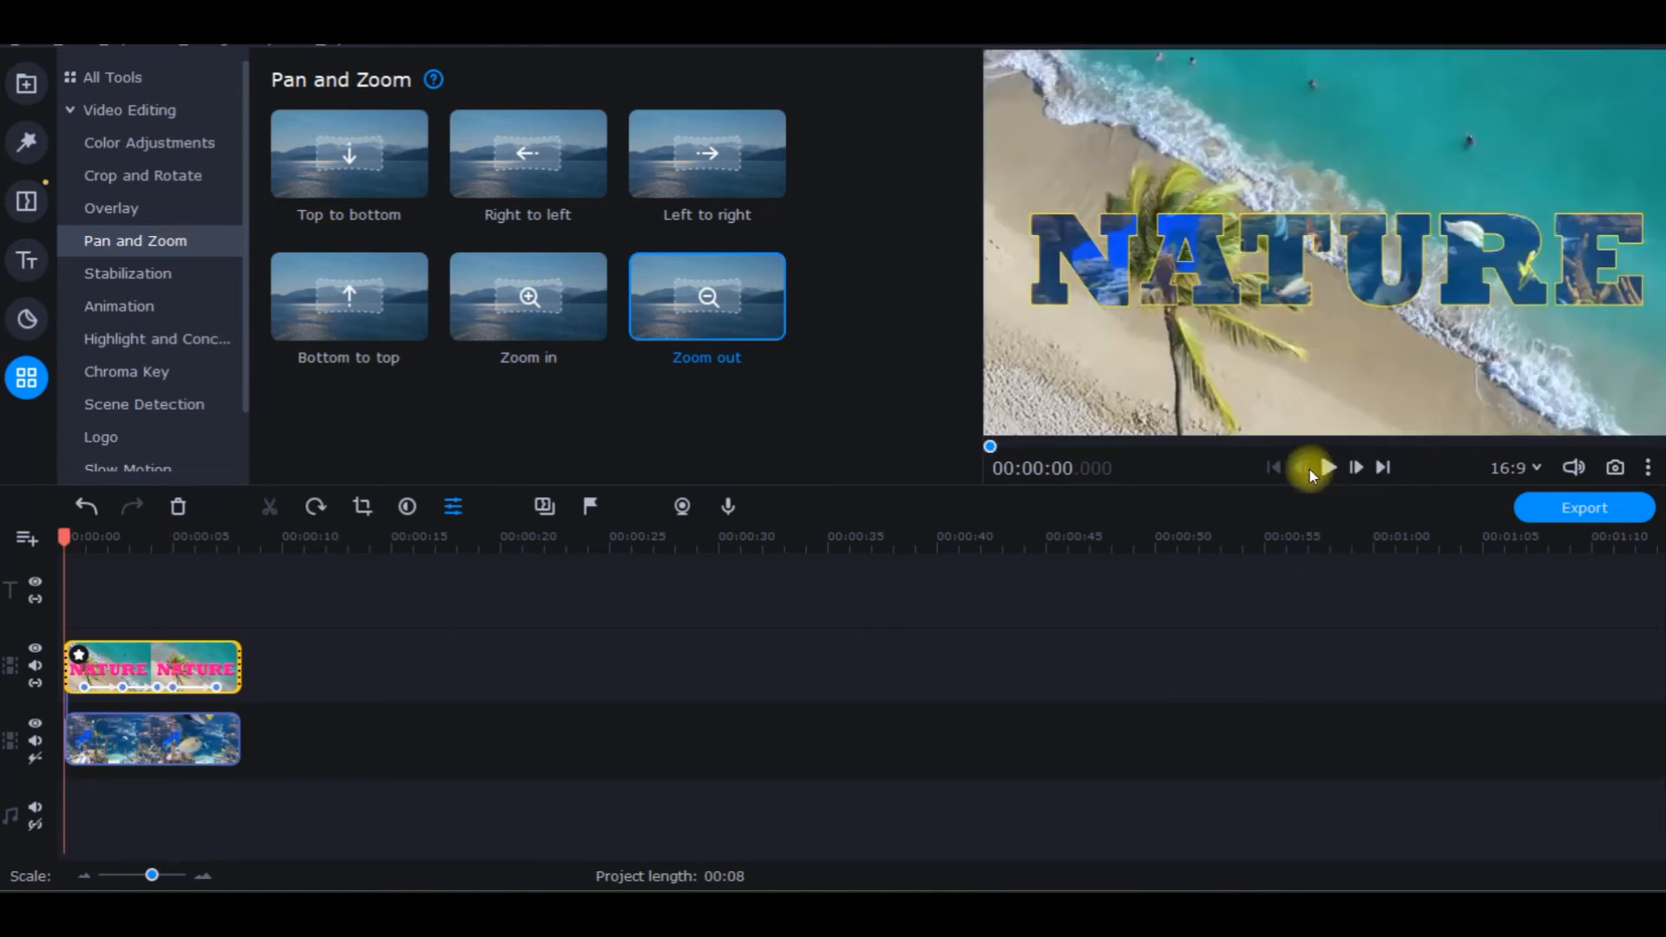
pyautogui.click(1328, 466)
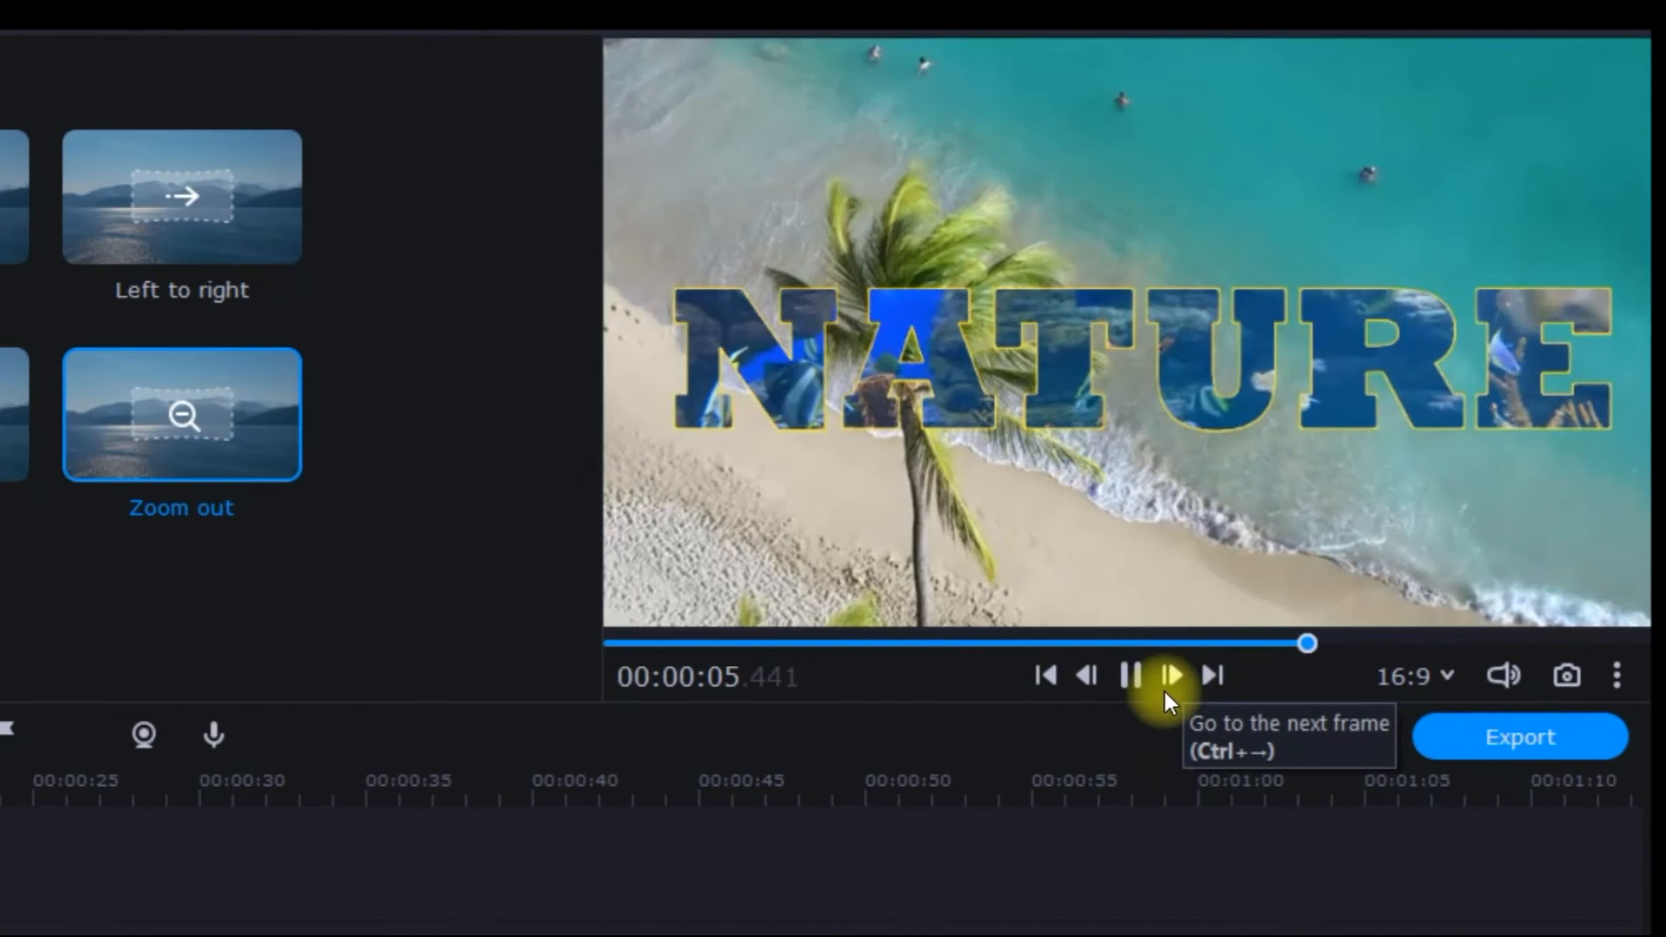
pyautogui.click(898, 922)
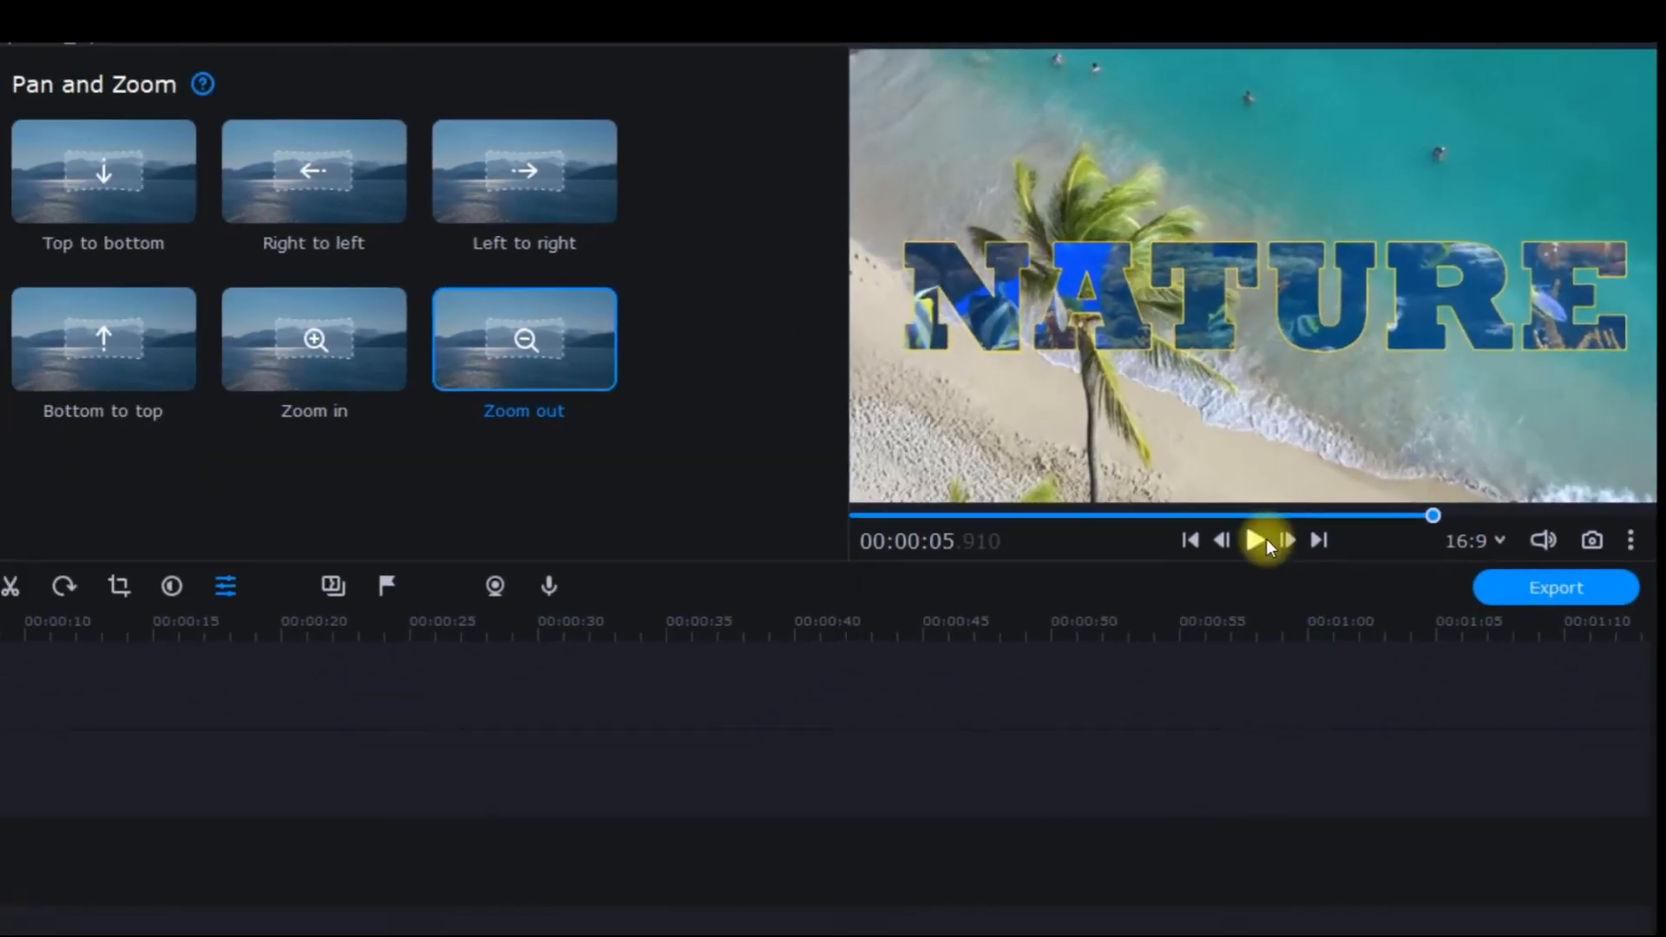